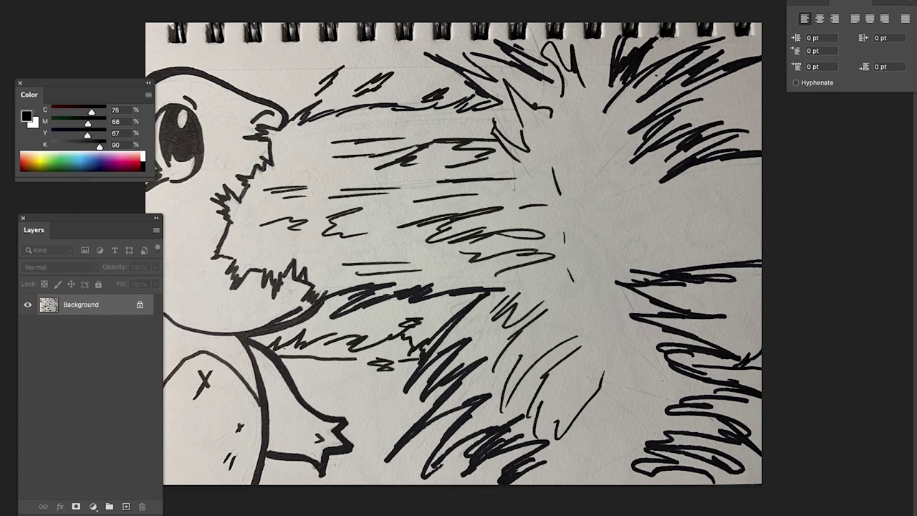
# - Crop the drawing's upper edge to remove the spiral binding holes
pyautogui.press('c')
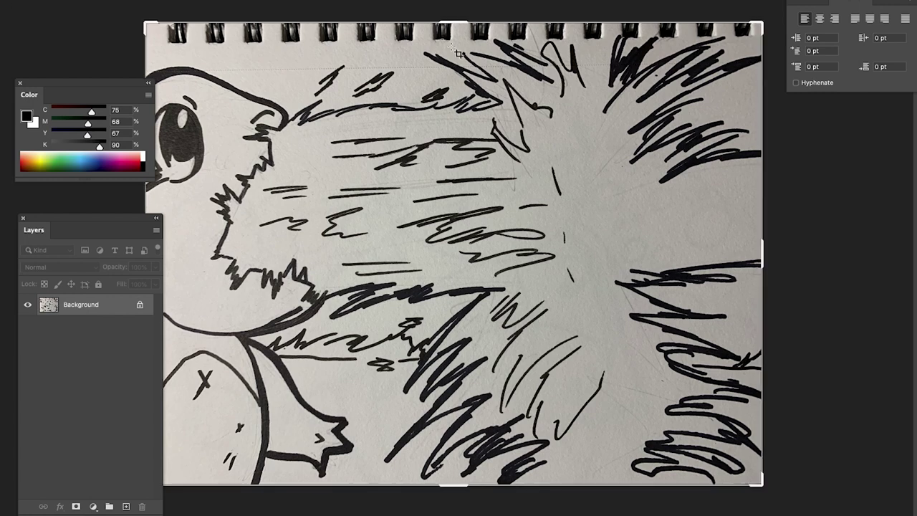
pyautogui.moveTo(454, 22); pyautogui.dragTo(453, 36)
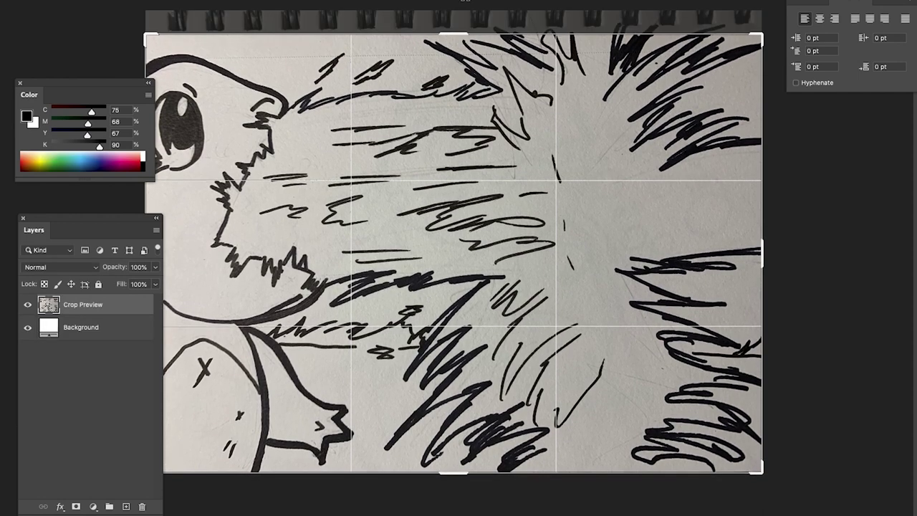
pyautogui.press('Return')
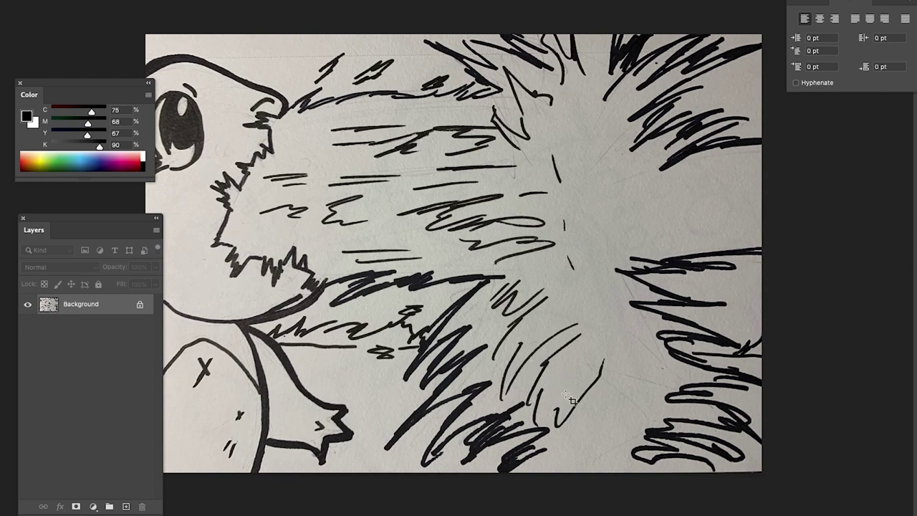
pyautogui.press('f')
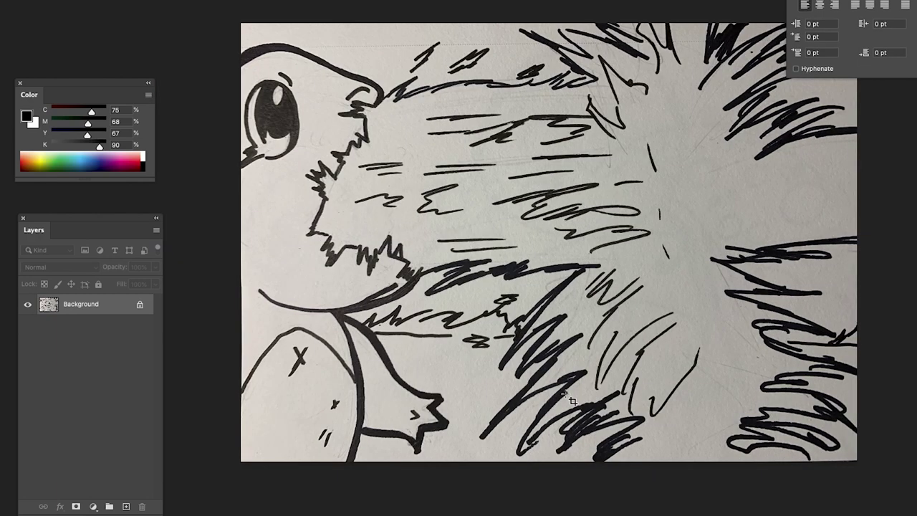
pyautogui.moveTo(635, 311)
pyautogui.mouseDown()
pyautogui.moveTo(584, 323)
pyautogui.moveTo(585, 336)
pyautogui.mouseUp()
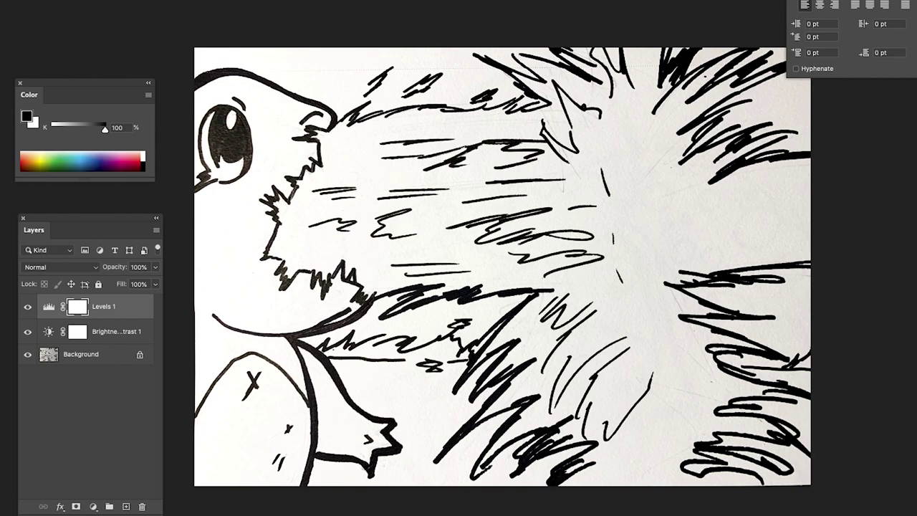
# - Load the image's luminosity as a selection, invert it and fill it with black on a new layer above the Brightness/Contrast adjustment
pyautogui.click(118, 335)
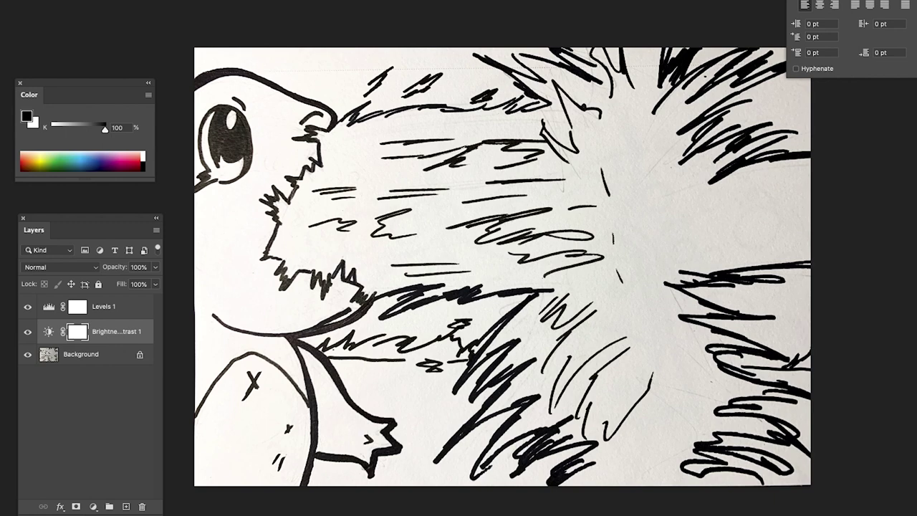
pyautogui.press('super+alt+2')
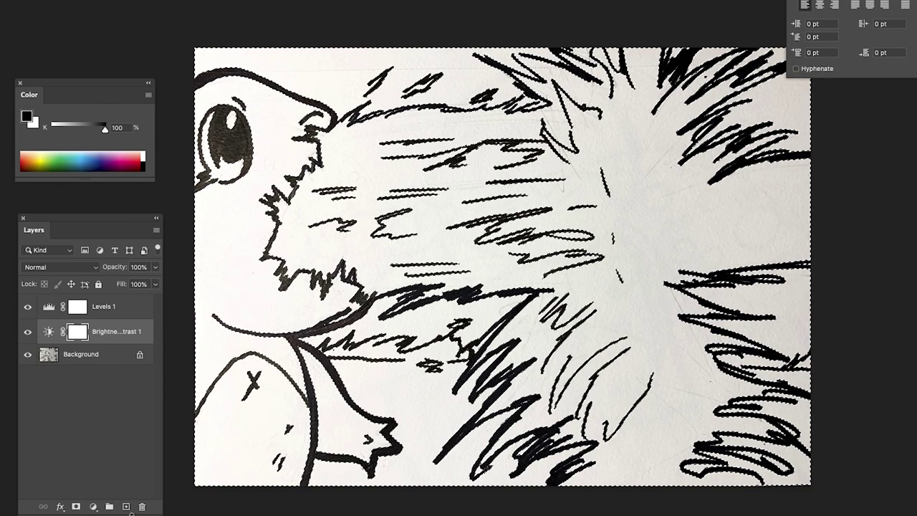
pyautogui.click(126, 507)
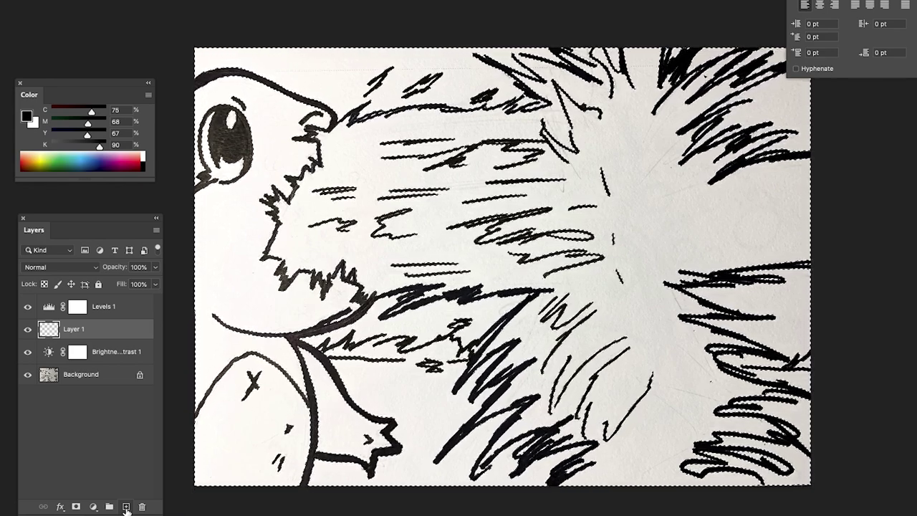
pyautogui.hotkey('alt', 'BackSpace')
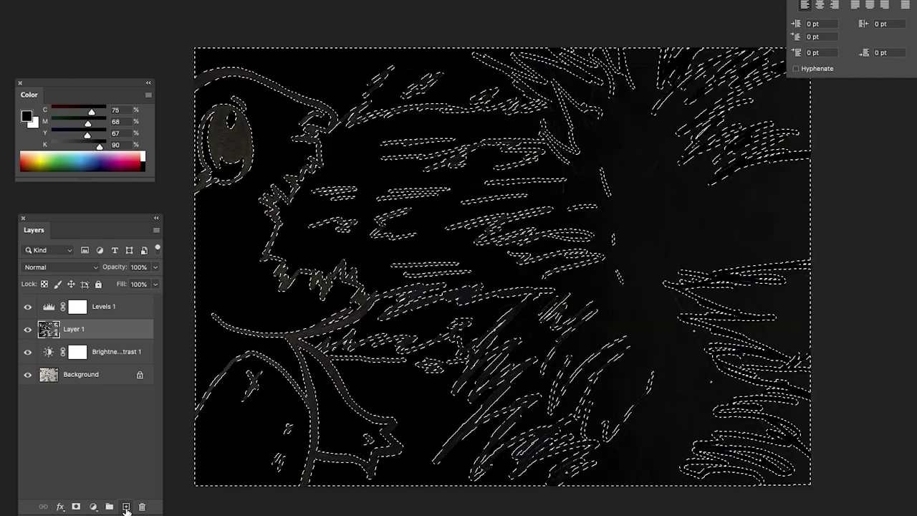
pyautogui.hotkey('ctrl', 'z')
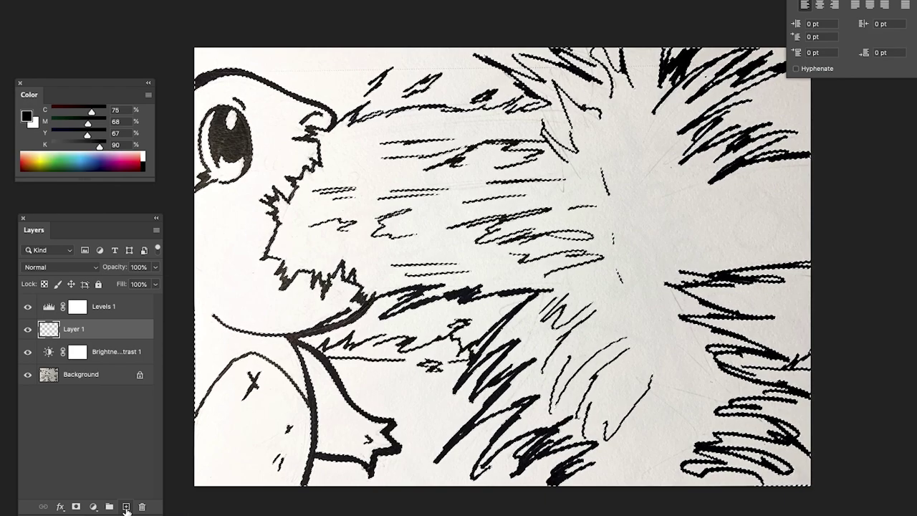
pyautogui.hotkey('alt', 'BackSpace')
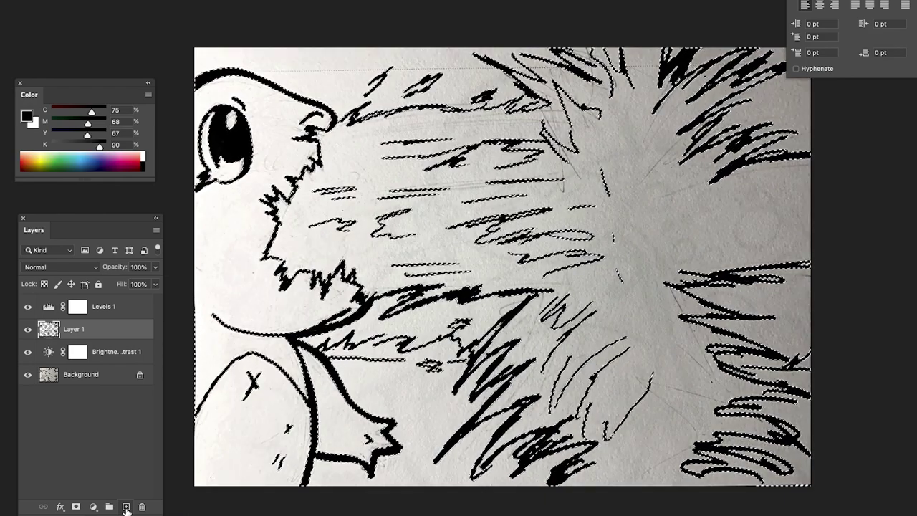
# - Hide the Background layer and fill a new layer directly above it with white
pyautogui.click(28, 374)
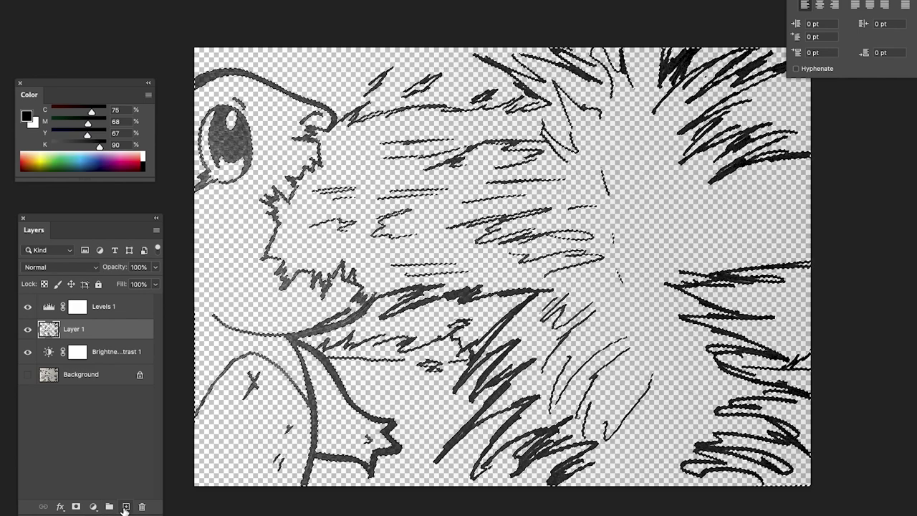
pyautogui.click(125, 507)
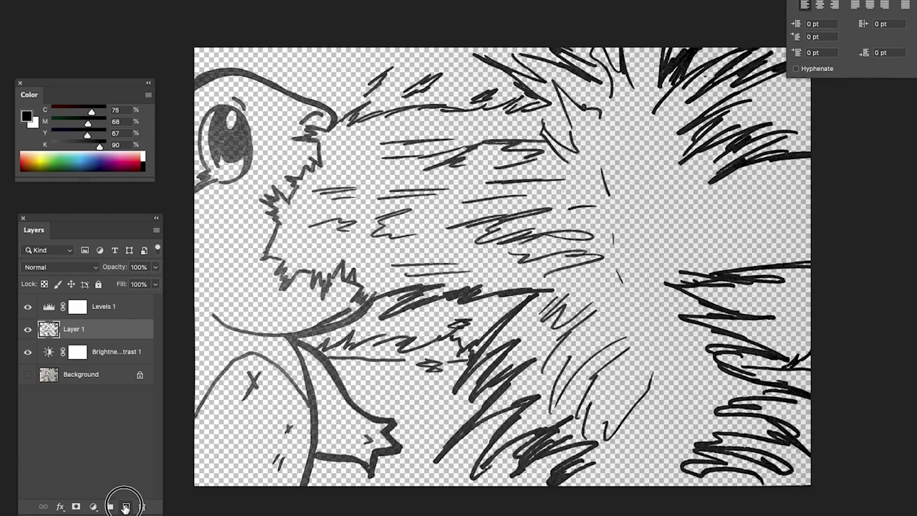
pyautogui.moveTo(117, 330); pyautogui.dragTo(124, 411)
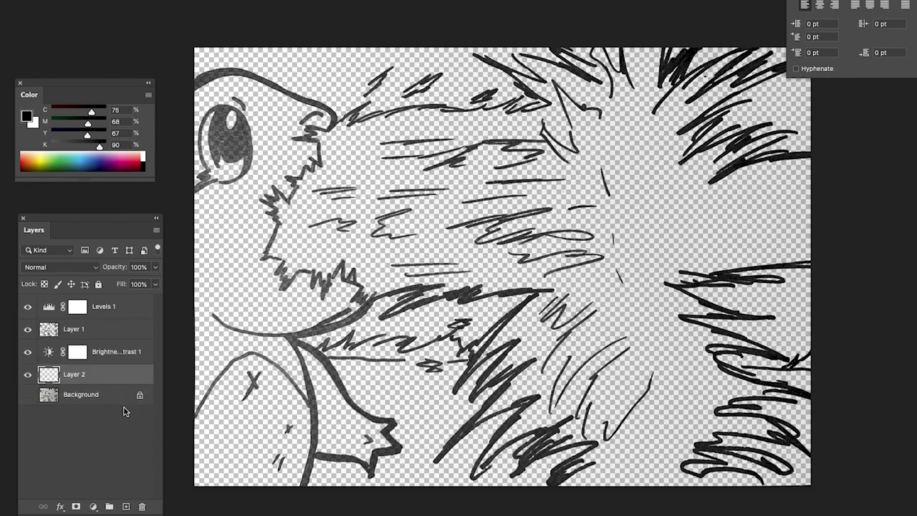
pyautogui.hotkey('alt', 'BackSpace')
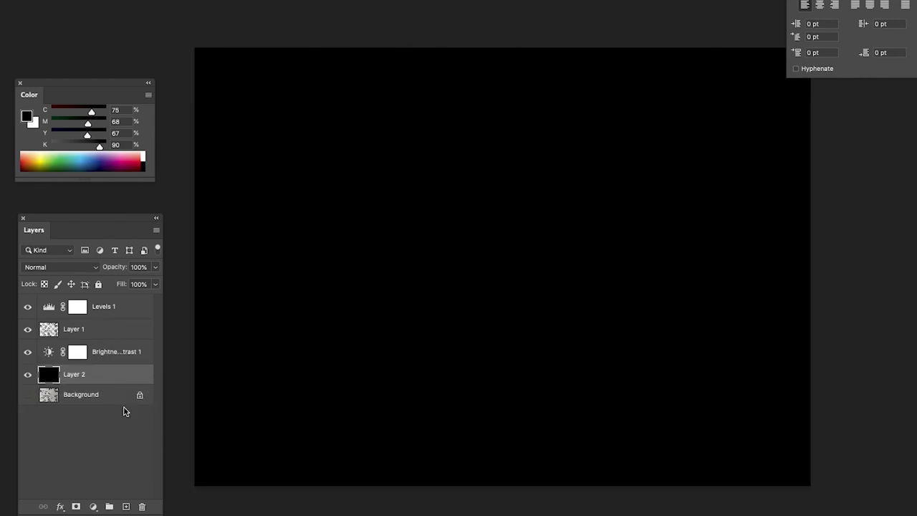
pyautogui.hotkey('ctrl', 'BackSpace')
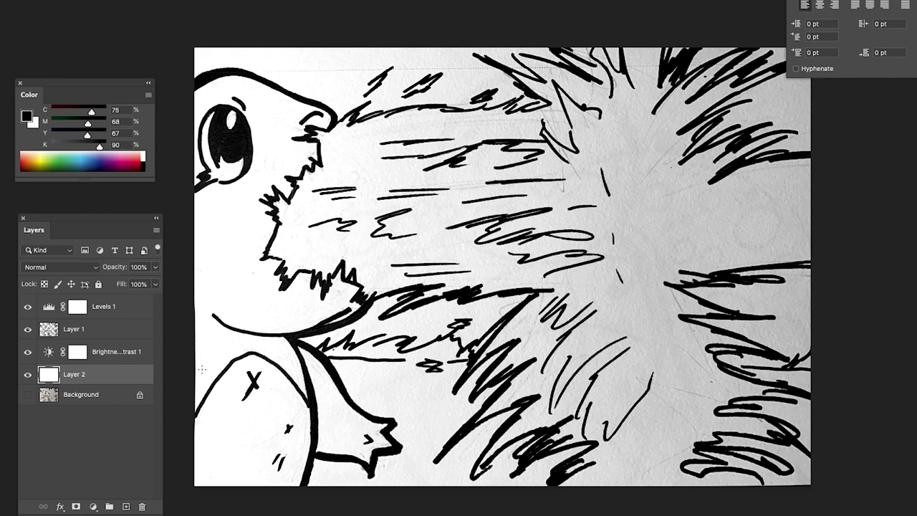
# - Add a layer mask to Layer 1 and move the Brightness/Contrast adjustment above that layer
pyautogui.press('super+plus')
pyautogui.press('super+plus')
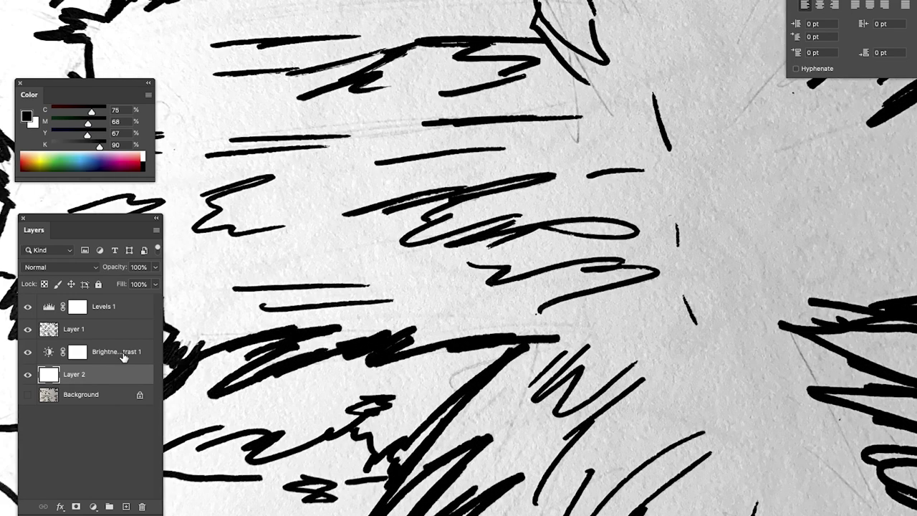
pyautogui.click(120, 333)
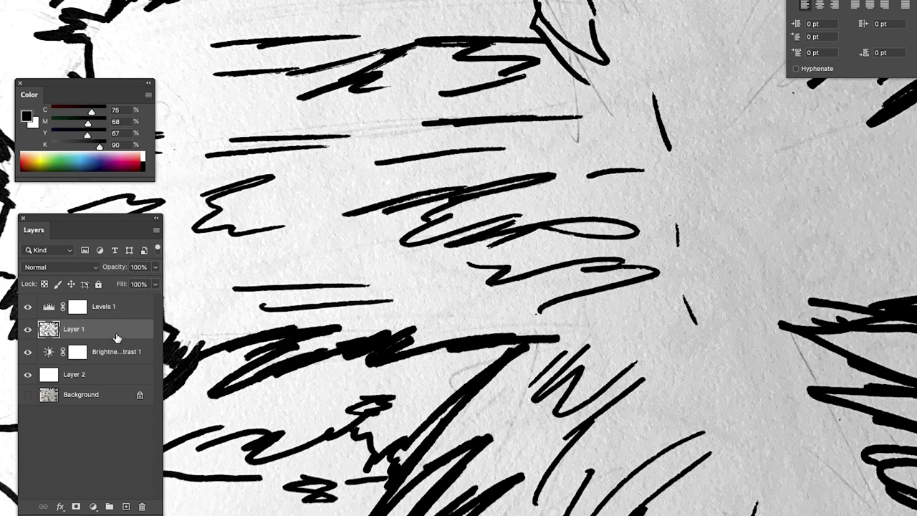
pyautogui.click(75, 507)
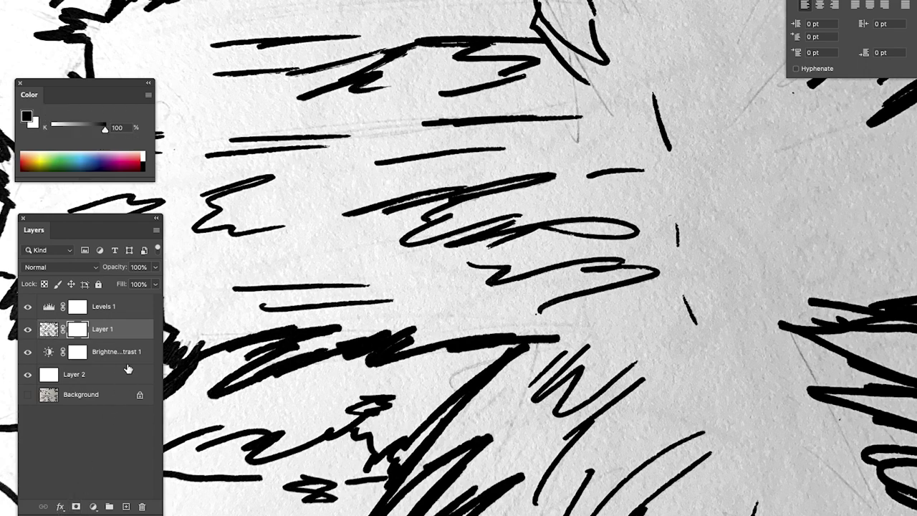
pyautogui.moveTo(119, 357); pyautogui.dragTo(112, 330)
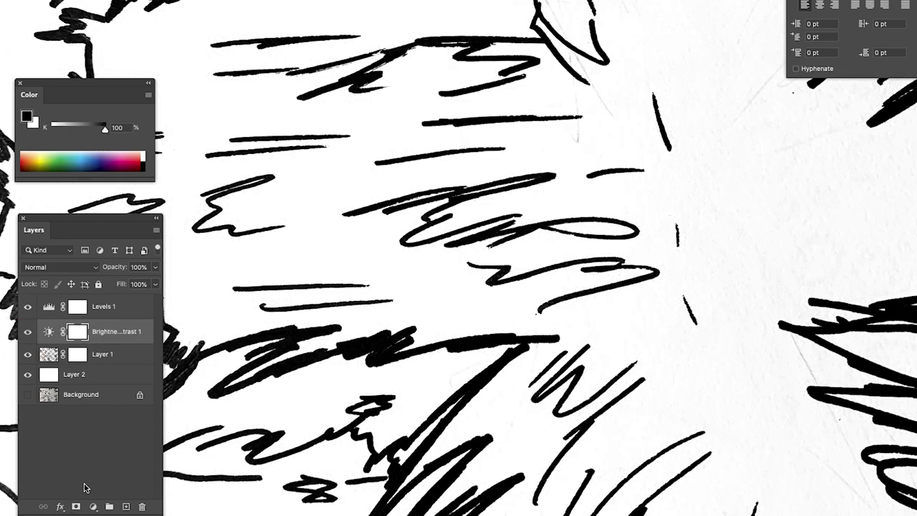
# - Try to merge the Levels and Brightness/Contrast adjustments with Layer 1
pyautogui.click(125, 312)
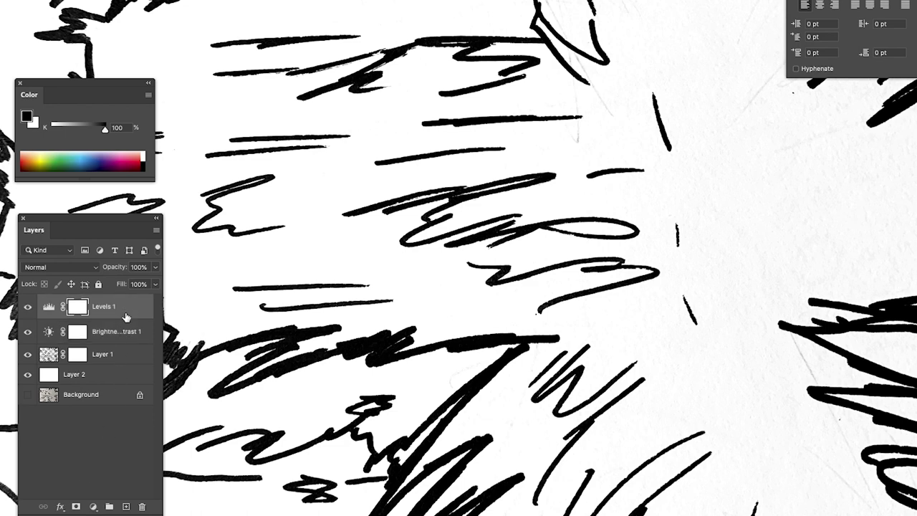
pyautogui.keyDown('shift'); pyautogui.click(126, 356); pyautogui.keyUp('shift')
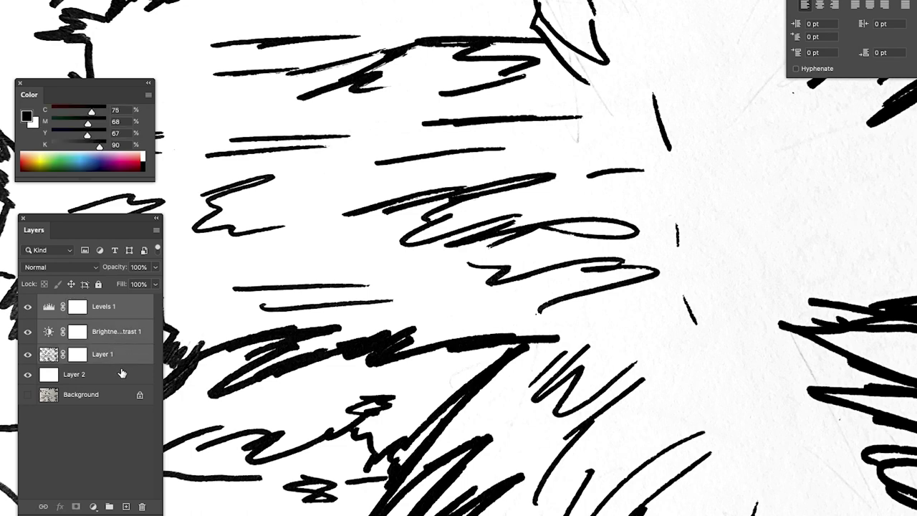
pyautogui.hotkey('ctrl', 'e')
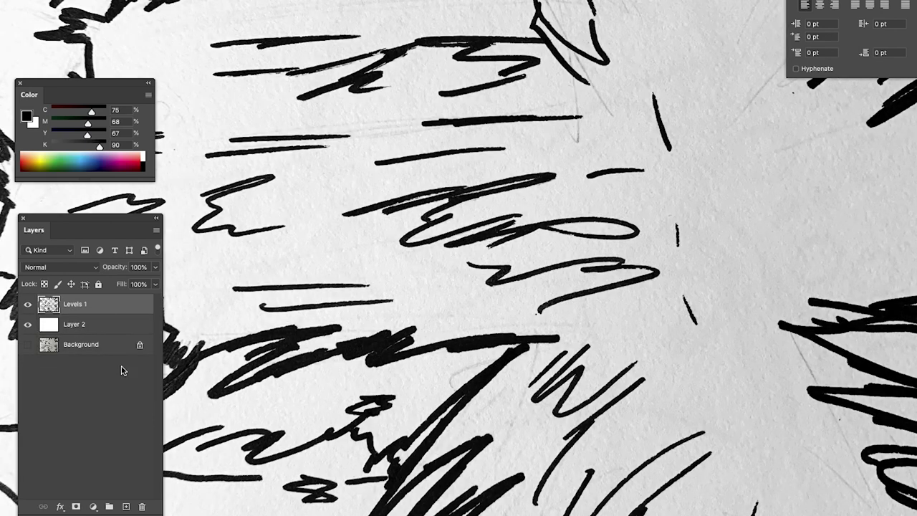
pyautogui.hotkey('ctrl', 'z')
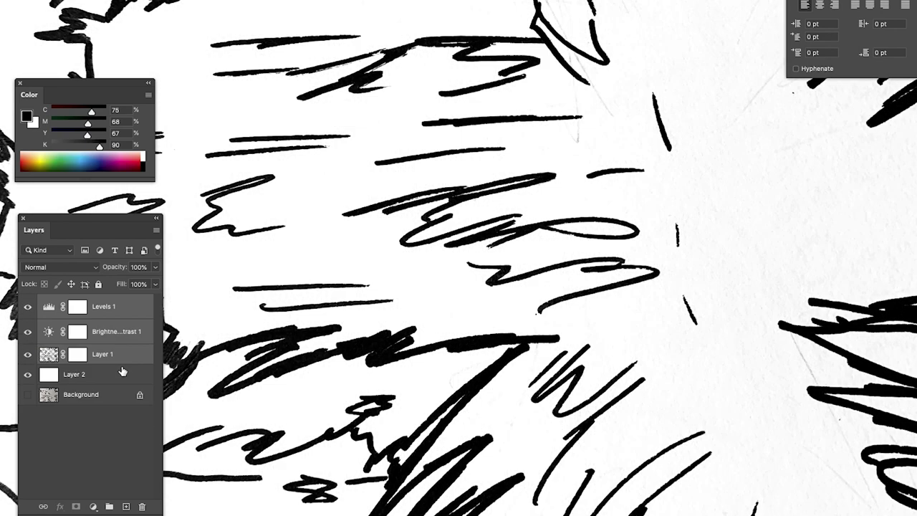
pyautogui.click(117, 374)
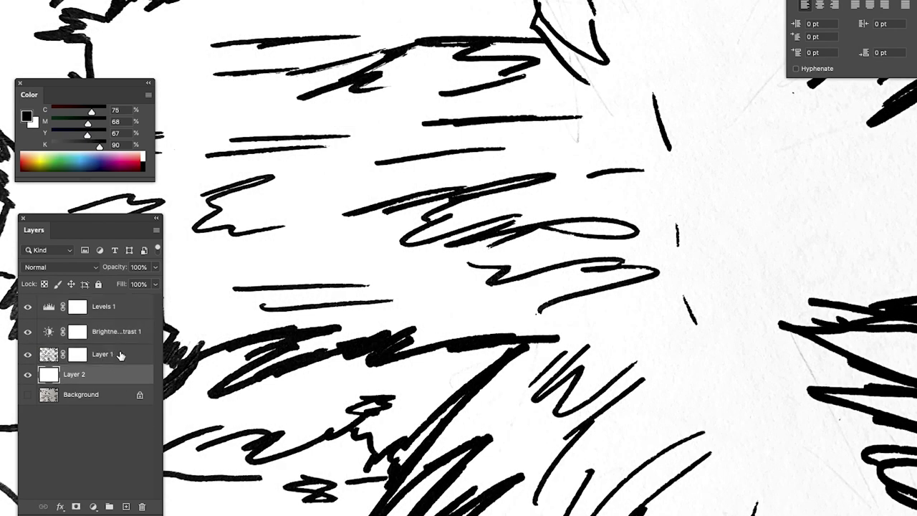
pyautogui.click(135, 331)
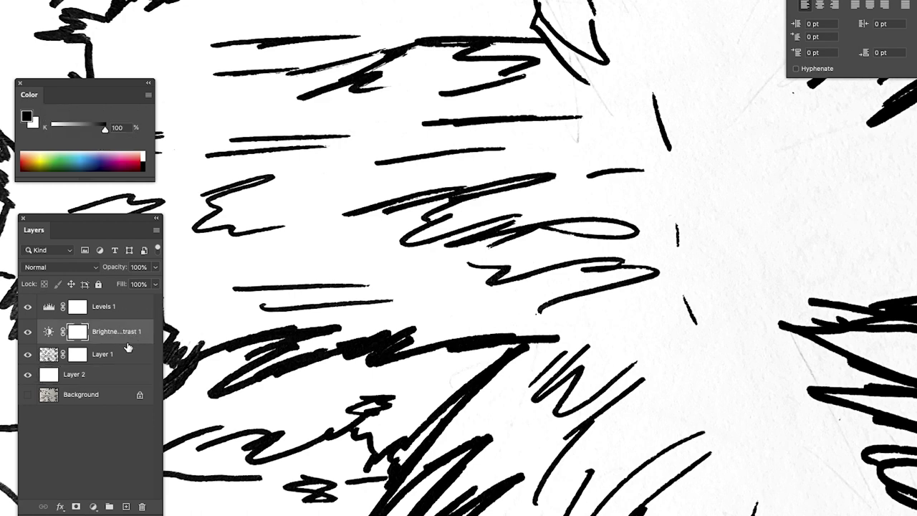
pyautogui.rightClick(130, 338)
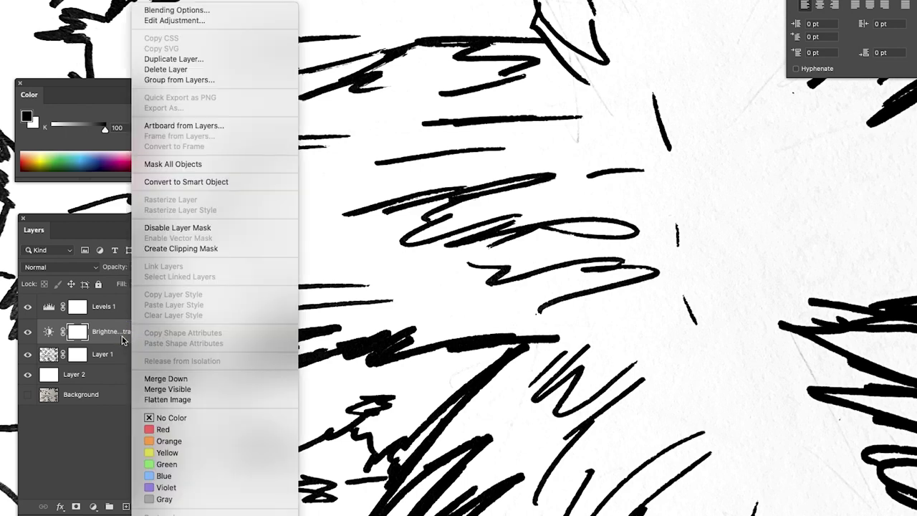
pyautogui.click(115, 342)
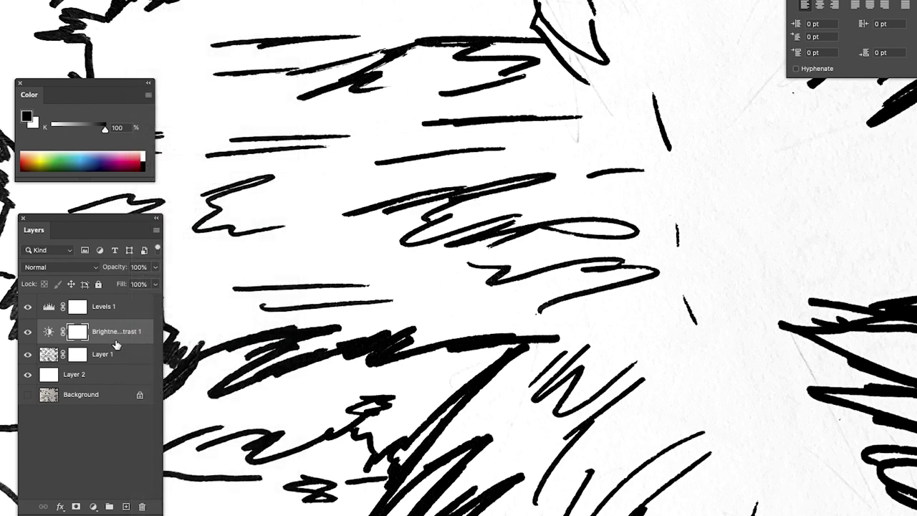
pyautogui.rightClick(120, 340)
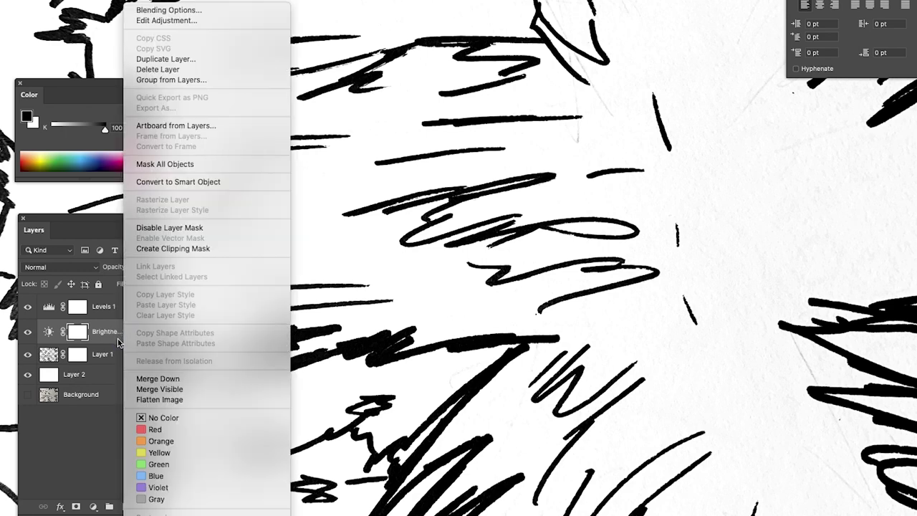
pyautogui.click(87, 443)
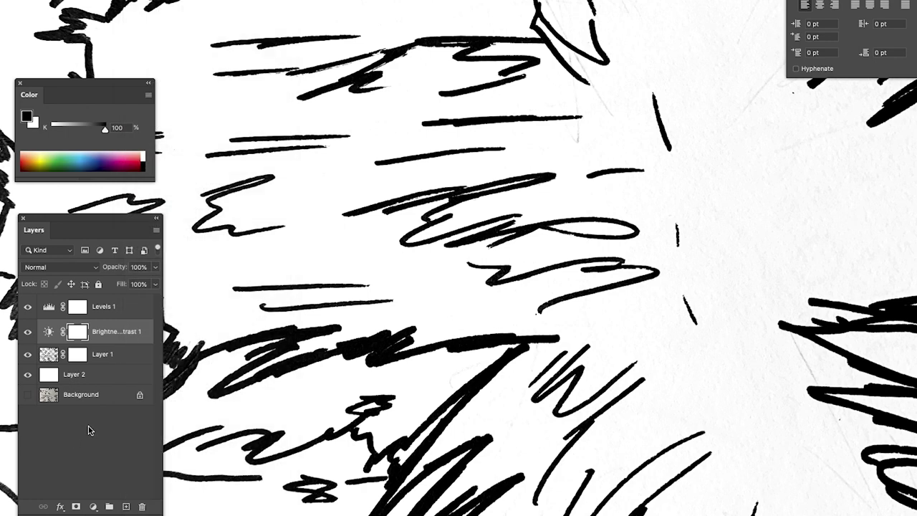
# - Enlarge the brush and paint black on Layer 1's mask over the faint marks and ink speck beside the upper-right hair strokes
pyautogui.click(125, 355)
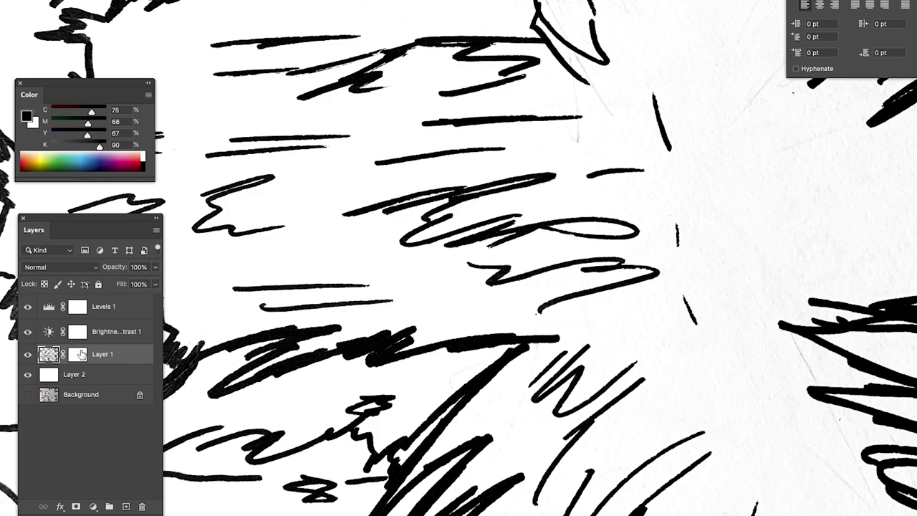
pyautogui.click(80, 356)
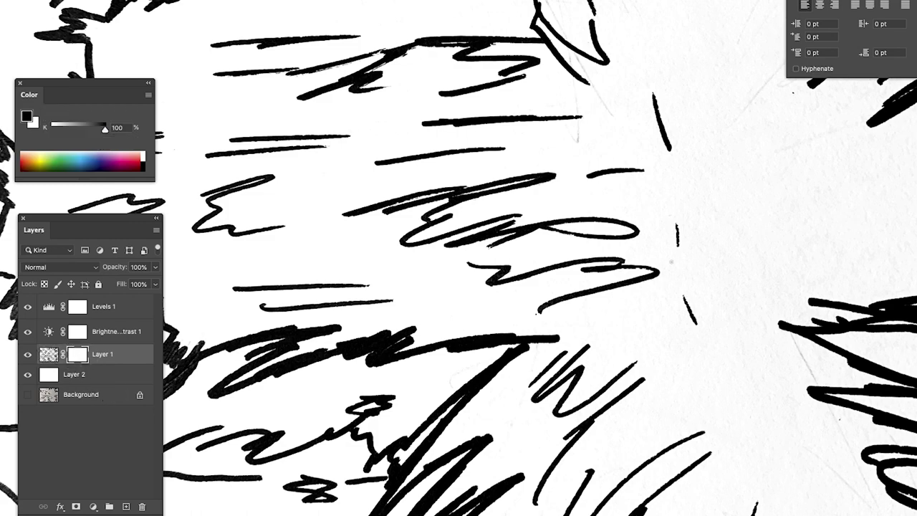
pyautogui.moveTo(638, 274); pyautogui.dragTo(588, 392)
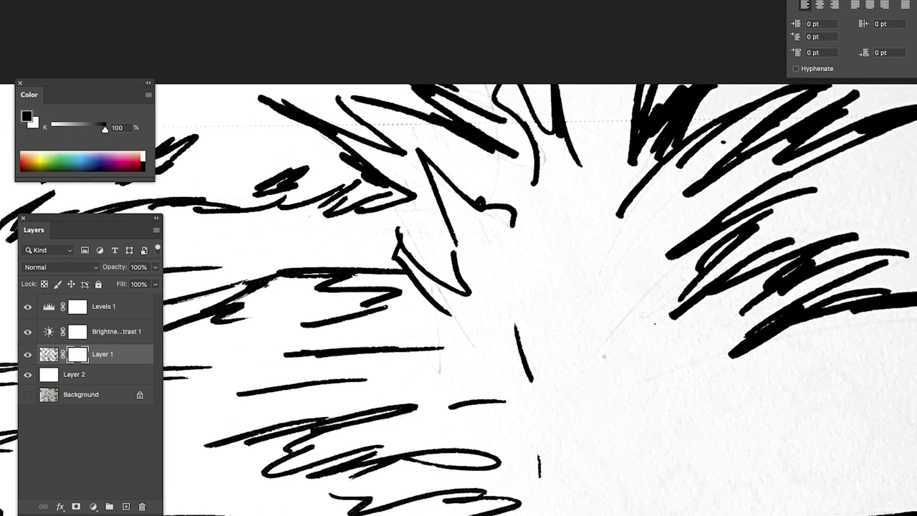
pyautogui.press(']')
pyautogui.press(']')
pyautogui.press(']')
pyautogui.moveTo(600, 347)
pyautogui.mouseDown()
pyautogui.moveTo(660, 285)
pyautogui.moveTo(649, 327)
pyautogui.moveTo(610, 246)
pyautogui.moveTo(664, 192)
pyautogui.mouseUp()
pyautogui.moveTo(726, 141); pyautogui.dragTo(718, 148)
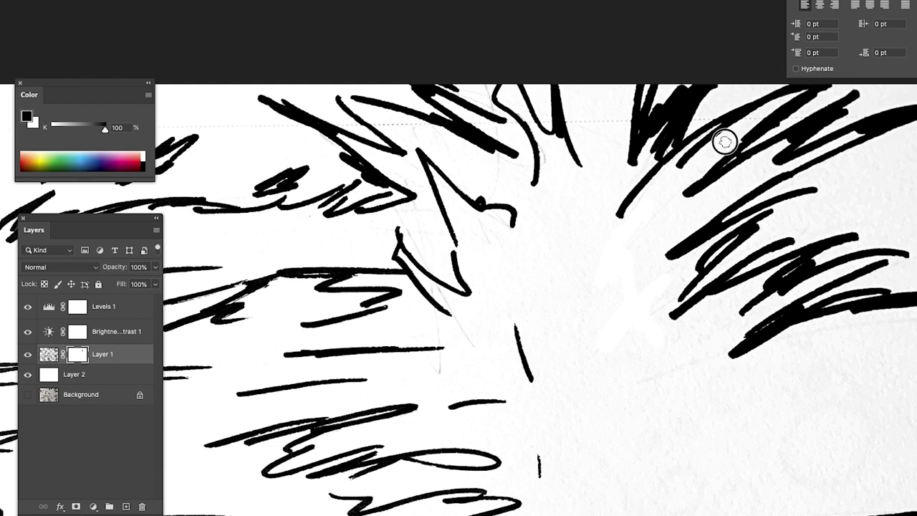
pyautogui.moveTo(755, 118); pyautogui.dragTo(751, 121)
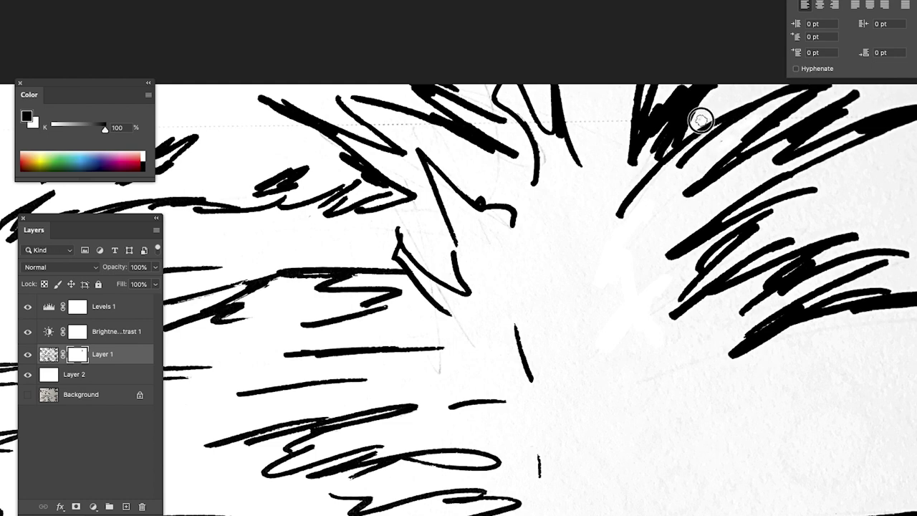
pyautogui.moveTo(726, 139); pyautogui.dragTo(719, 146)
# - Mask out the dotted line running across the upper part of the drawing, adjusting the brush size around the ink strokes
pyautogui.press(']')
pyautogui.press(']')
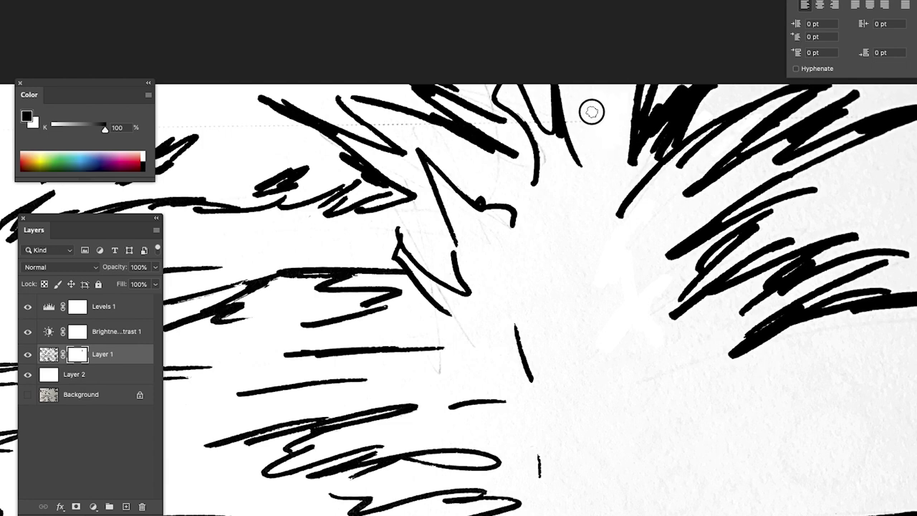
pyautogui.press('[')
pyautogui.press('[')
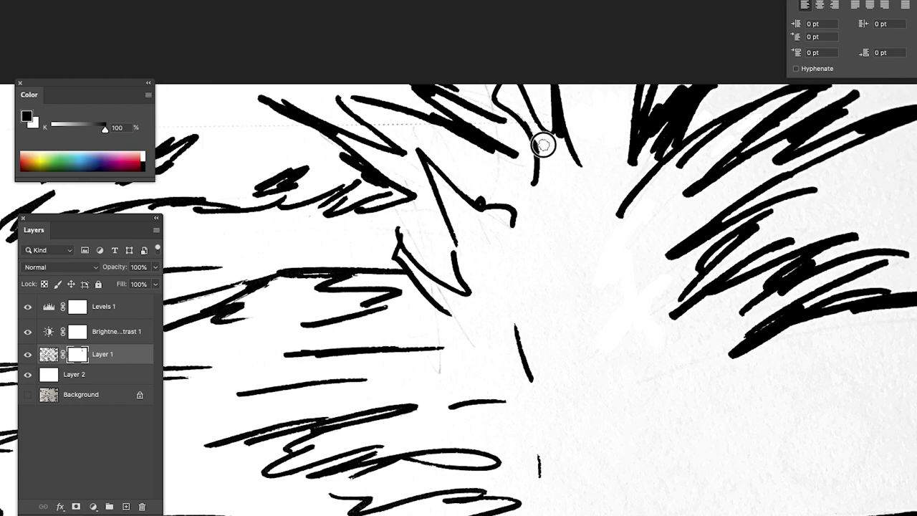
pyautogui.press(']')
pyautogui.press(']')
pyautogui.press('[')
pyautogui.press('[')
pyautogui.press(']')
pyautogui.press(']')
pyautogui.press('[')
pyautogui.press('[')
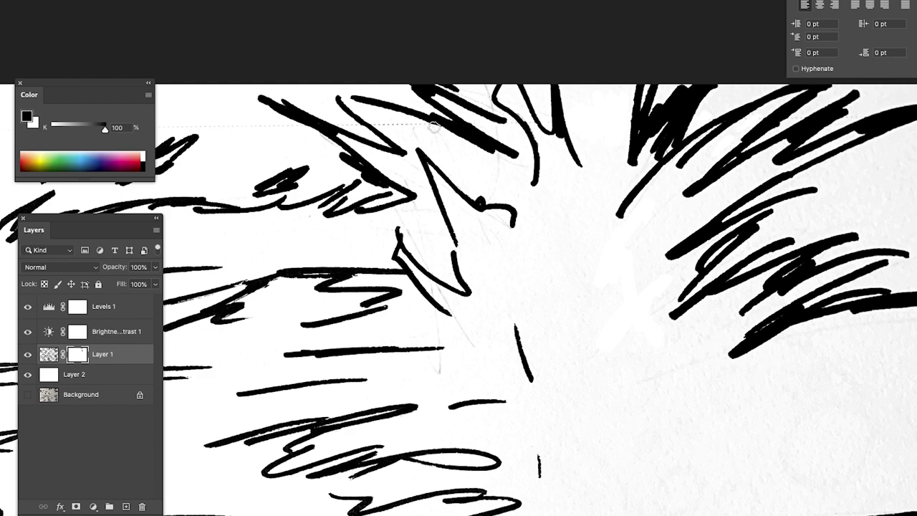
pyautogui.press(']')
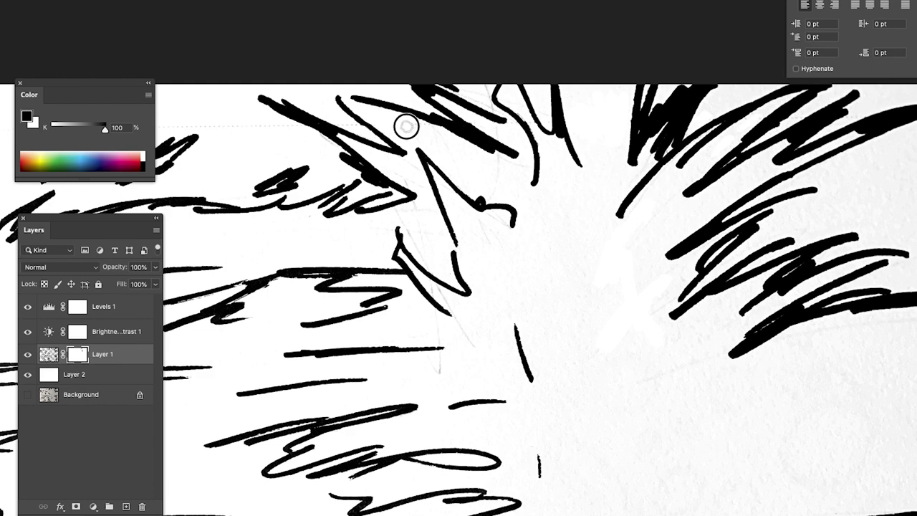
pyautogui.press('[')
pyautogui.press(']')
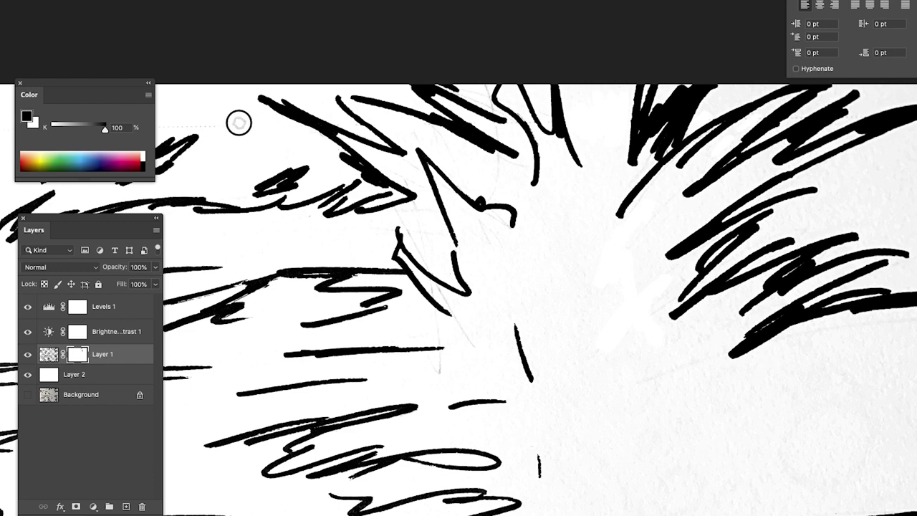
pyautogui.moveTo(222, 124); pyautogui.dragTo(165, 128)
# - Mask out the faint pencil lines around the pointed outline and the horizontal stroke below it
pyautogui.press(']')
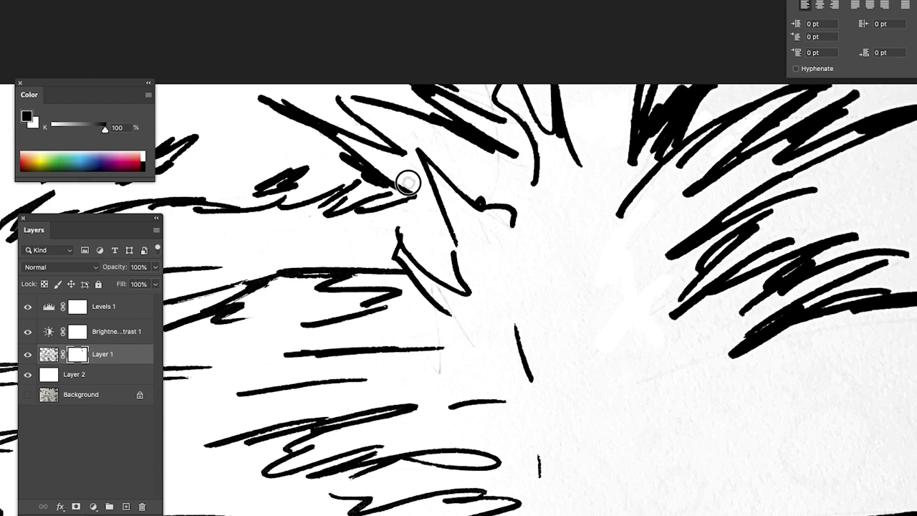
pyautogui.press('[')
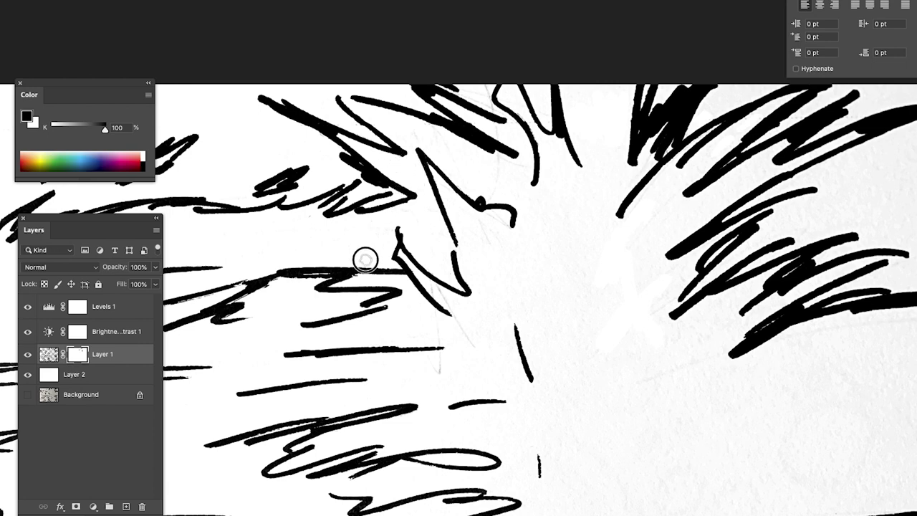
pyautogui.press('[')
pyautogui.press(']')
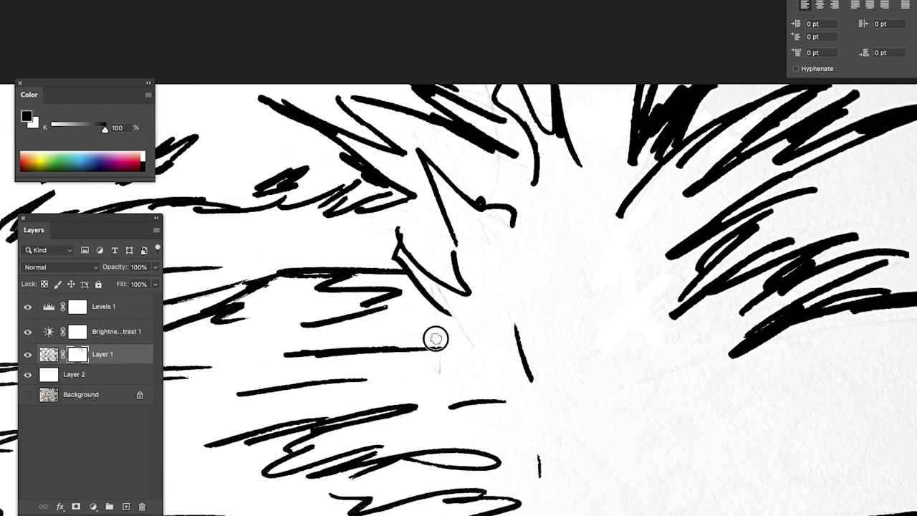
pyautogui.moveTo(436, 291)
pyautogui.mouseDown()
pyautogui.moveTo(434, 283)
pyautogui.moveTo(463, 330)
pyautogui.moveTo(458, 314)
pyautogui.mouseUp()
pyautogui.moveTo(445, 370); pyautogui.dragTo(438, 353)
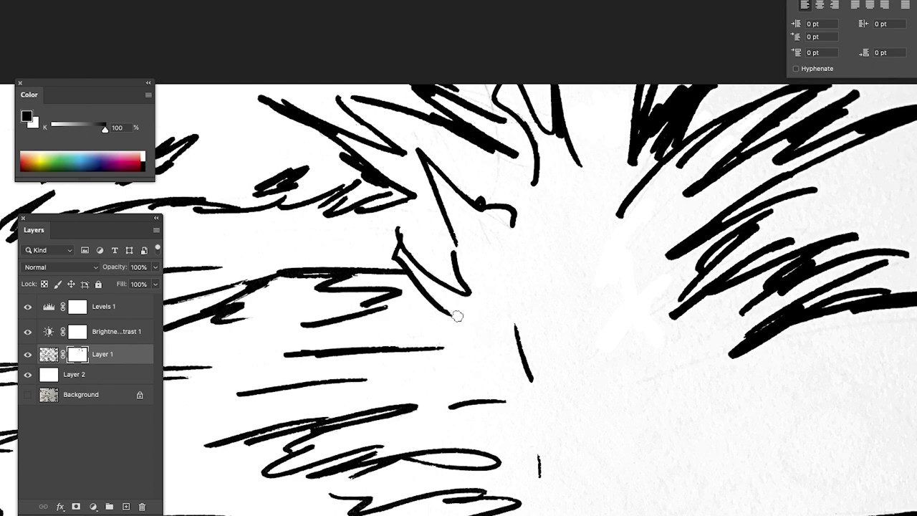
# - Touch up Layer 1's mask with a smaller brush where the thick curved line meets the jagged strokes in the drawing's left part
pyautogui.moveTo(453, 396)
pyautogui.mouseDown()
pyautogui.moveTo(432, 395)
pyautogui.moveTo(596, 173)
pyautogui.mouseUp()
pyautogui.moveTo(491, 242); pyautogui.dragTo(571, 182)
pyautogui.moveTo(565, 248)
pyautogui.mouseDown()
pyautogui.moveTo(509, 280)
pyautogui.moveTo(481, 280)
pyautogui.moveTo(547, 257)
pyautogui.mouseUp()
pyautogui.press('[')
pyautogui.press('[')
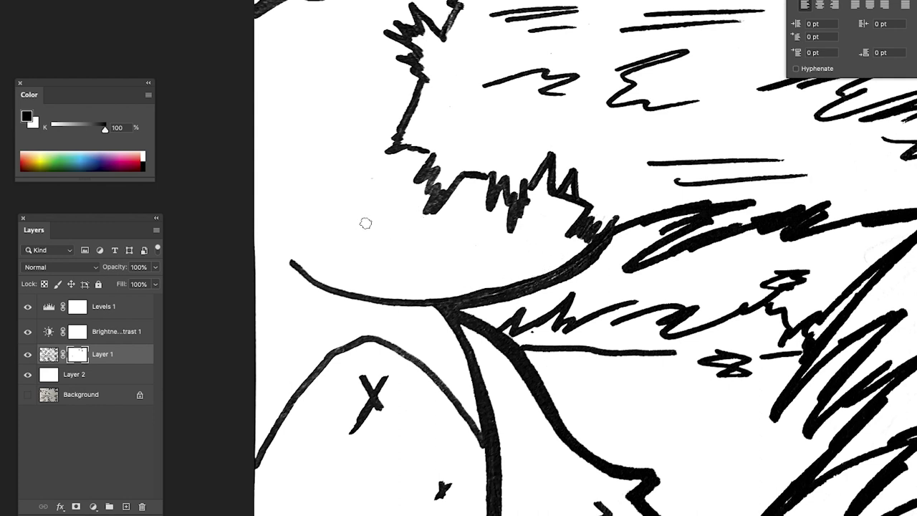
pyautogui.moveTo(621, 217); pyautogui.dragTo(610, 219)
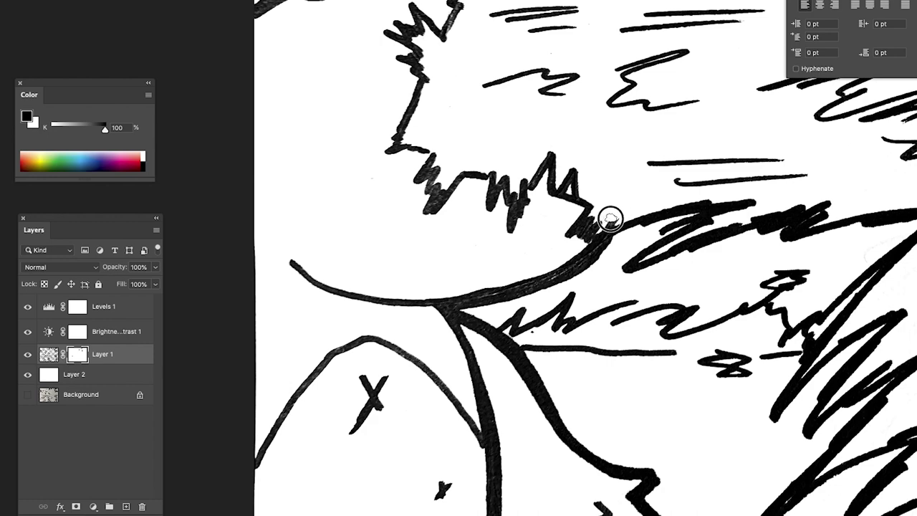
pyautogui.press('[')
pyautogui.press('[')
# - Paint black on Layer 1's mask over the paper texture just below the upper-right hair strokes
pyautogui.moveTo(696, 263); pyautogui.dragTo(592, 354)
pyautogui.moveTo(721, 253); pyautogui.dragTo(604, 375)
pyautogui.moveTo(793, 299)
pyautogui.mouseDown()
pyautogui.moveTo(651, 400)
pyautogui.moveTo(623, 405)
pyautogui.mouseUp()
pyautogui.moveTo(689, 405); pyautogui.dragTo(571, 391)
pyautogui.moveTo(644, 420); pyautogui.dragTo(521, 468)
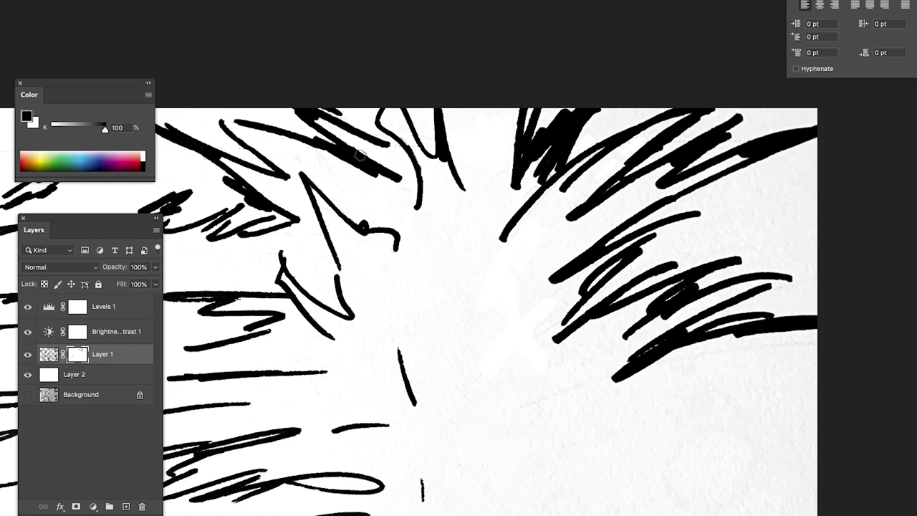
pyautogui.moveTo(585, 355)
pyautogui.mouseDown()
pyautogui.moveTo(522, 407)
pyautogui.moveTo(561, 356)
pyautogui.moveTo(530, 381)
pyautogui.mouseUp()
# - Lasso the textured paper between the upper and lower right-hand hair strokes and fill it with black on Layer 1's mask
pyautogui.moveTo(532, 400); pyautogui.dragTo(492, 74)
pyautogui.moveTo(616, 284); pyautogui.dragTo(606, 355)
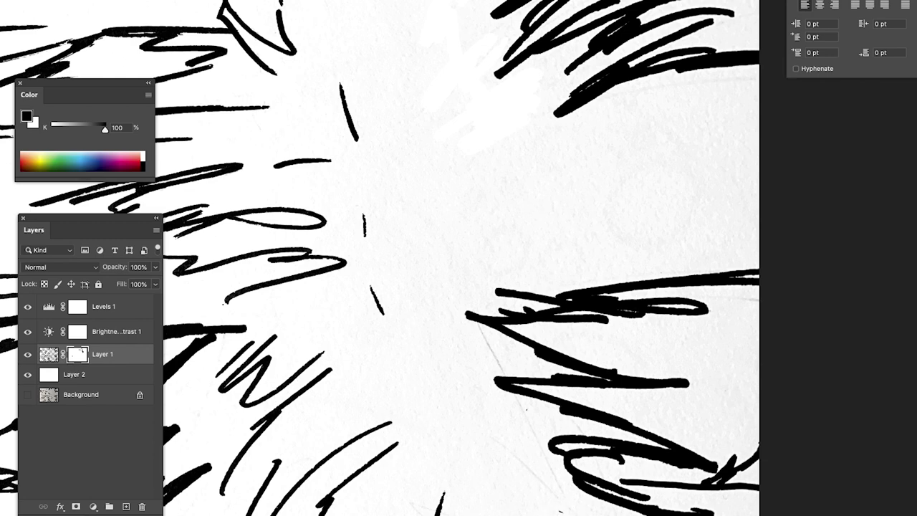
pyautogui.moveTo(578, 514)
pyautogui.mouseDown()
pyautogui.moveTo(547, 433)
pyautogui.moveTo(592, 428)
pyautogui.moveTo(476, 380)
pyautogui.moveTo(510, 361)
pyautogui.moveTo(503, 343)
pyautogui.moveTo(471, 326)
pyautogui.moveTo(454, 299)
pyautogui.moveTo(466, 273)
pyautogui.moveTo(525, 252)
pyautogui.moveTo(636, 234)
pyautogui.moveTo(683, 247)
pyautogui.moveTo(733, 194)
pyautogui.moveTo(759, 72)
pyautogui.moveTo(640, 86)
pyautogui.moveTo(546, 145)
pyautogui.moveTo(557, 67)
pyautogui.moveTo(486, 103)
pyautogui.moveTo(479, 53)
pyautogui.moveTo(513, 32)
pyautogui.moveTo(476, 34)
pyautogui.moveTo(434, 15)
pyautogui.moveTo(393, 111)
pyautogui.moveTo(436, 218)
pyautogui.moveTo(432, 291)
pyautogui.moveTo(465, 467)
pyautogui.moveTo(462, 515)
pyautogui.mouseUp()
pyautogui.hotkey('alt', 'BackSpace')
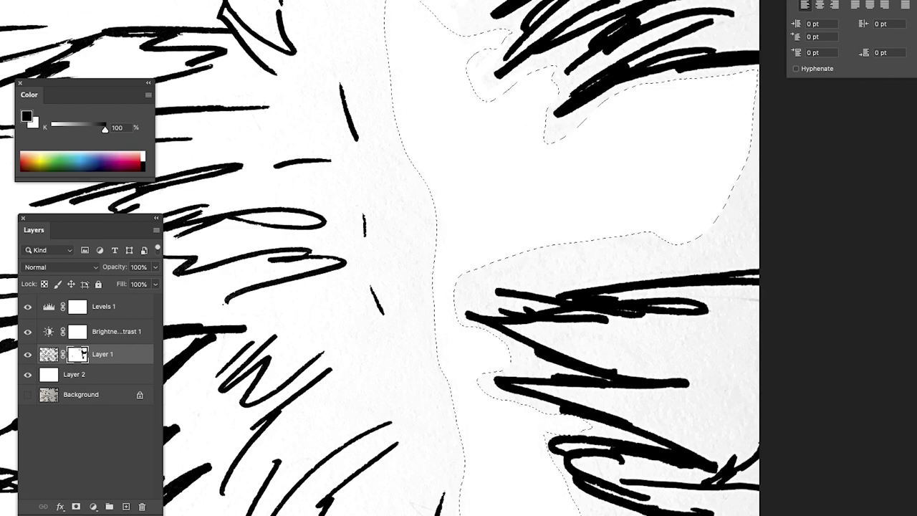
pyautogui.hotkey('ctrl', 'd')
pyautogui.moveTo(489, 307)
pyautogui.mouseDown()
pyautogui.moveTo(507, 278)
pyautogui.moveTo(689, 266)
pyautogui.moveTo(735, 253)
pyautogui.moveTo(755, 224)
pyautogui.moveTo(760, 173)
pyautogui.moveTo(731, 133)
pyautogui.moveTo(626, 167)
pyautogui.moveTo(509, 226)
pyautogui.moveTo(461, 268)
pyautogui.moveTo(450, 296)
pyautogui.moveTo(485, 306)
pyautogui.mouseUp()
# - Lasso the blank paper between the lower central strokes and the lower-right hair, and fill it with black on the mask
pyautogui.moveTo(466, 337)
pyautogui.mouseDown()
pyautogui.moveTo(574, 365)
pyautogui.moveTo(659, 361)
pyautogui.mouseUp()
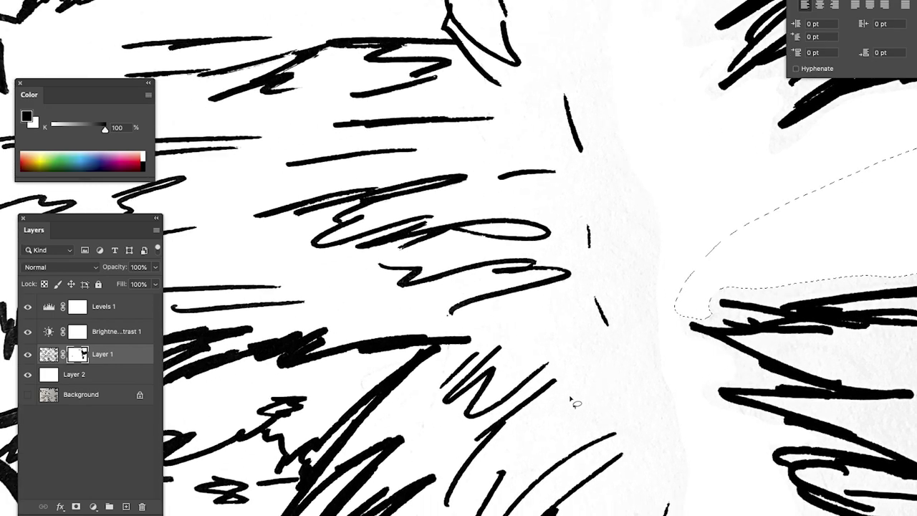
pyautogui.moveTo(547, 364); pyautogui.dragTo(525, 204)
pyautogui.moveTo(615, 301); pyautogui.dragTo(466, 290)
pyautogui.moveTo(636, 327); pyautogui.dragTo(634, 339)
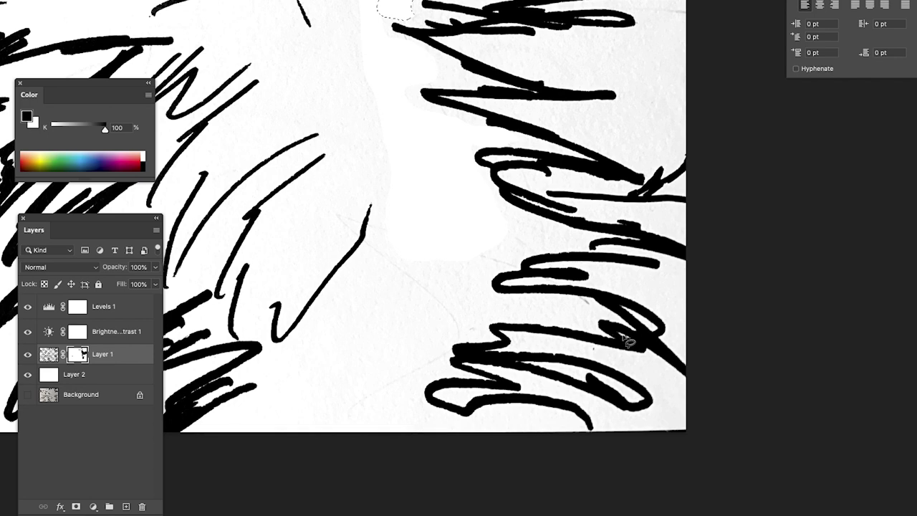
pyautogui.moveTo(379, 215)
pyautogui.mouseDown()
pyautogui.moveTo(356, 266)
pyautogui.moveTo(282, 361)
pyautogui.moveTo(254, 436)
pyautogui.moveTo(340, 473)
pyautogui.moveTo(516, 467)
pyautogui.moveTo(548, 442)
pyautogui.moveTo(550, 423)
pyautogui.moveTo(535, 413)
pyautogui.moveTo(467, 426)
pyautogui.moveTo(418, 400)
pyautogui.moveTo(426, 374)
pyautogui.moveTo(446, 368)
pyautogui.moveTo(473, 318)
pyautogui.moveTo(499, 308)
pyautogui.moveTo(615, 322)
pyautogui.mouseUp()
pyautogui.moveTo(460, 167)
pyautogui.mouseDown()
pyautogui.moveTo(509, 209)
pyautogui.moveTo(567, 227)
pyautogui.moveTo(564, 248)
pyautogui.moveTo(511, 264)
pyautogui.moveTo(478, 297)
pyautogui.moveTo(548, 306)
pyautogui.moveTo(562, 298)
pyautogui.moveTo(606, 311)
pyautogui.moveTo(590, 326)
pyautogui.moveTo(488, 317)
pyautogui.moveTo(481, 336)
pyautogui.moveTo(451, 342)
pyautogui.moveTo(385, 416)
pyautogui.moveTo(310, 432)
pyautogui.moveTo(264, 428)
pyautogui.moveTo(377, 222)
pyautogui.moveTo(365, 200)
pyautogui.moveTo(345, 245)
pyautogui.moveTo(288, 304)
pyautogui.moveTo(276, 268)
pyautogui.moveTo(263, 267)
pyautogui.moveTo(265, 226)
pyautogui.moveTo(335, 135)
pyautogui.moveTo(316, 108)
pyautogui.moveTo(285, 108)
pyautogui.moveTo(282, 48)
pyautogui.moveTo(308, 49)
pyautogui.moveTo(324, 7)
pyautogui.moveTo(356, 1)
pyautogui.moveTo(370, 10)
pyautogui.moveTo(389, 113)
pyautogui.moveTo(402, 134)
pyautogui.moveTo(389, 108)
pyautogui.moveTo(425, 137)
pyautogui.moveTo(464, 130)
pyautogui.mouseUp()
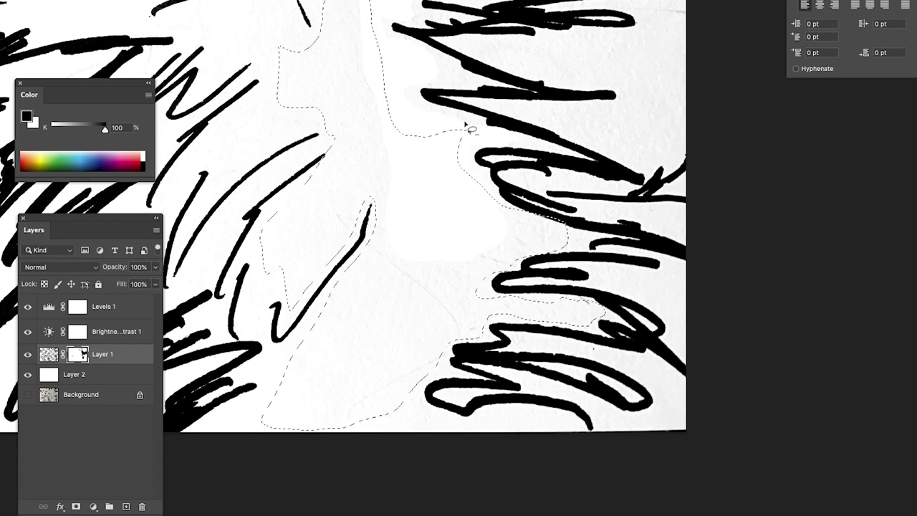
pyautogui.hotkey('alt', 'BackSpace')
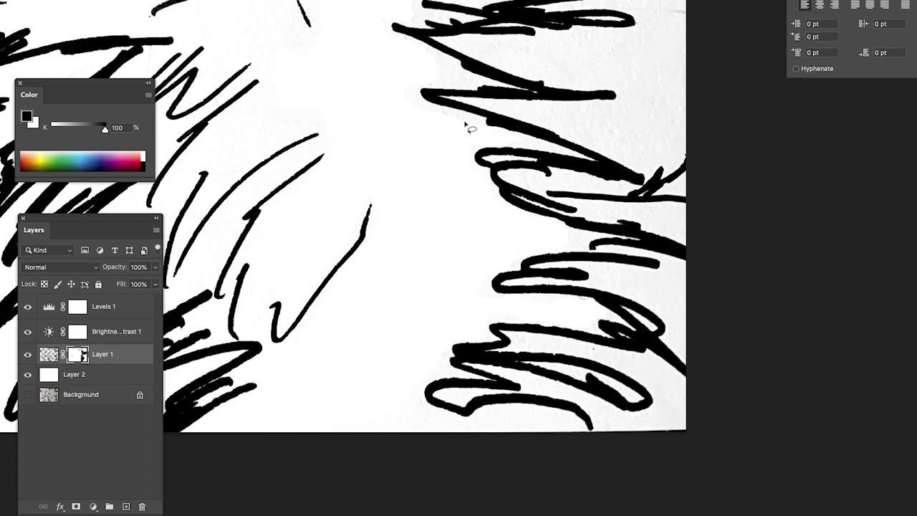
# - Lasso the gaps between the upper-right hair strokes near the drawing's edge and fill them with black on the mask
pyautogui.moveTo(414, 162); pyautogui.dragTo(482, 422)
pyautogui.moveTo(485, 345); pyautogui.dragTo(447, 384)
pyautogui.moveTo(614, 510); pyautogui.dragTo(459, 368)
pyautogui.moveTo(494, 284)
pyautogui.mouseDown()
pyautogui.moveTo(446, 412)
pyautogui.moveTo(456, 452)
pyautogui.mouseUp()
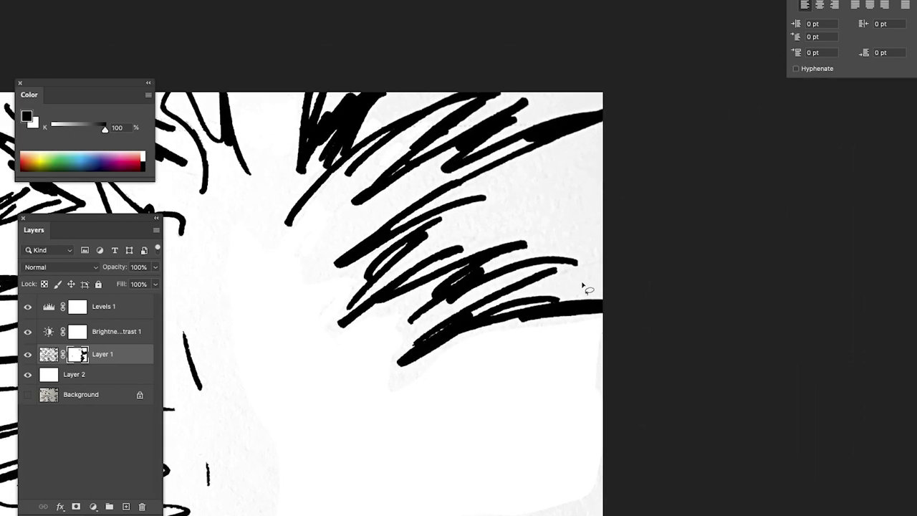
pyautogui.moveTo(605, 298)
pyautogui.mouseDown()
pyautogui.moveTo(539, 290)
pyautogui.moveTo(582, 255)
pyautogui.moveTo(561, 246)
pyautogui.moveTo(514, 256)
pyautogui.moveTo(536, 236)
pyautogui.moveTo(507, 232)
pyautogui.moveTo(467, 242)
pyautogui.moveTo(453, 224)
pyautogui.moveTo(495, 193)
pyautogui.moveTo(480, 189)
pyautogui.moveTo(607, 125)
pyautogui.moveTo(621, 168)
pyautogui.moveTo(610, 292)
pyautogui.mouseUp()
pyautogui.hotkey('alt', 'BackSpace')
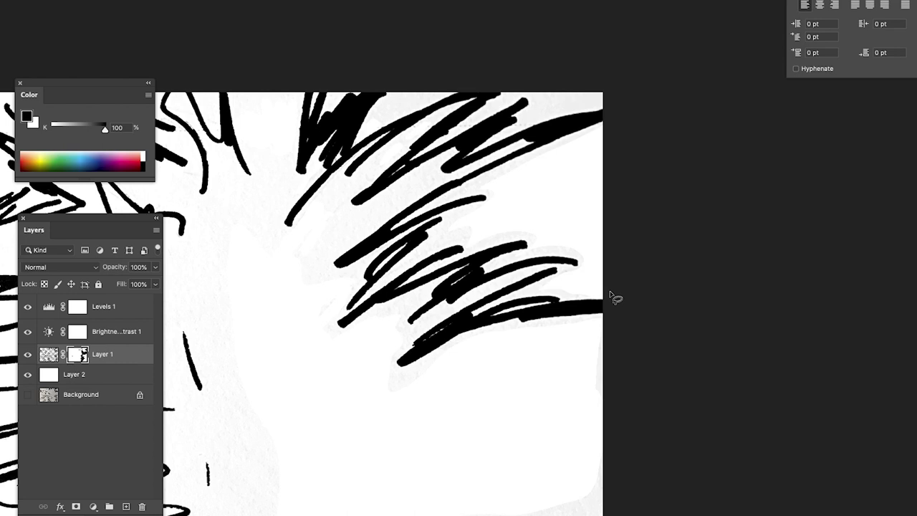
pyautogui.moveTo(560, 296)
pyautogui.mouseDown()
pyautogui.moveTo(515, 294)
pyautogui.moveTo(579, 255)
pyautogui.moveTo(499, 263)
pyautogui.moveTo(527, 238)
pyautogui.moveTo(472, 249)
pyautogui.moveTo(463, 237)
pyautogui.moveTo(398, 268)
pyautogui.moveTo(455, 209)
pyautogui.moveTo(493, 187)
pyautogui.moveTo(436, 204)
pyautogui.moveTo(479, 174)
pyautogui.moveTo(596, 129)
pyautogui.moveTo(608, 252)
pyautogui.moveTo(599, 284)
pyautogui.moveTo(567, 306)
pyautogui.mouseUp()
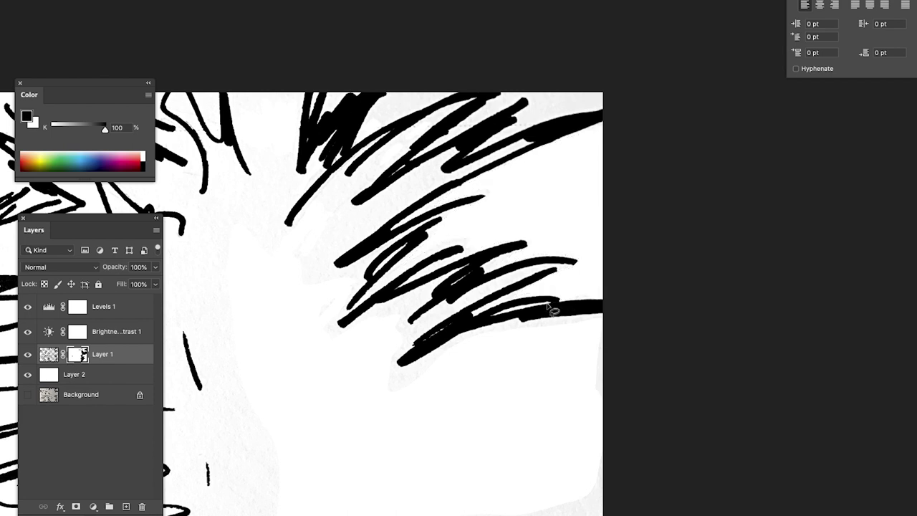
# - Mask out the paper texture between the topmost right-hand hair strokes and beside the hooked outline using lasso selections
pyautogui.moveTo(501, 292); pyautogui.dragTo(612, 315)
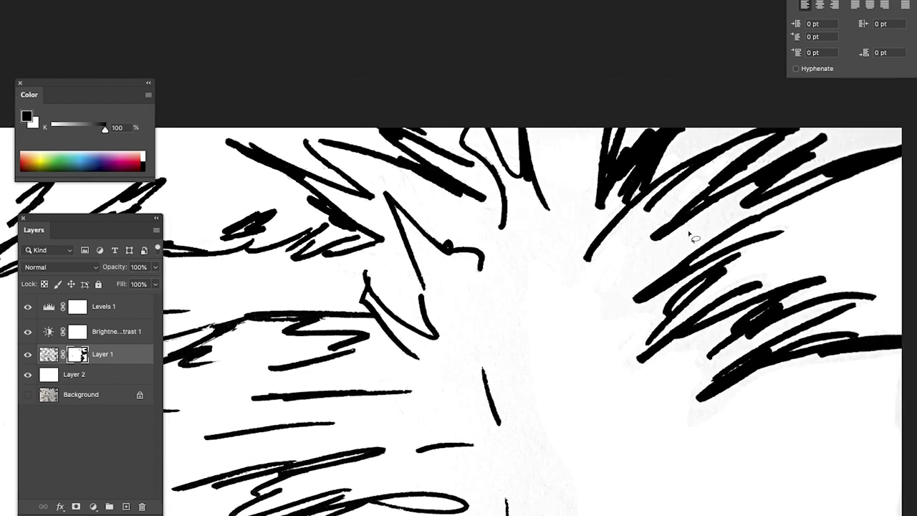
pyautogui.moveTo(730, 152)
pyautogui.mouseDown()
pyautogui.moveTo(648, 234)
pyautogui.moveTo(647, 250)
pyautogui.moveTo(674, 244)
pyautogui.moveTo(733, 199)
pyautogui.moveTo(736, 215)
pyautogui.moveTo(729, 209)
pyautogui.moveTo(757, 212)
pyautogui.moveTo(599, 300)
pyautogui.moveTo(598, 265)
pyautogui.moveTo(635, 211)
pyautogui.moveTo(664, 204)
pyautogui.moveTo(734, 154)
pyautogui.mouseUp()
pyautogui.moveTo(505, 314); pyautogui.dragTo(549, 480)
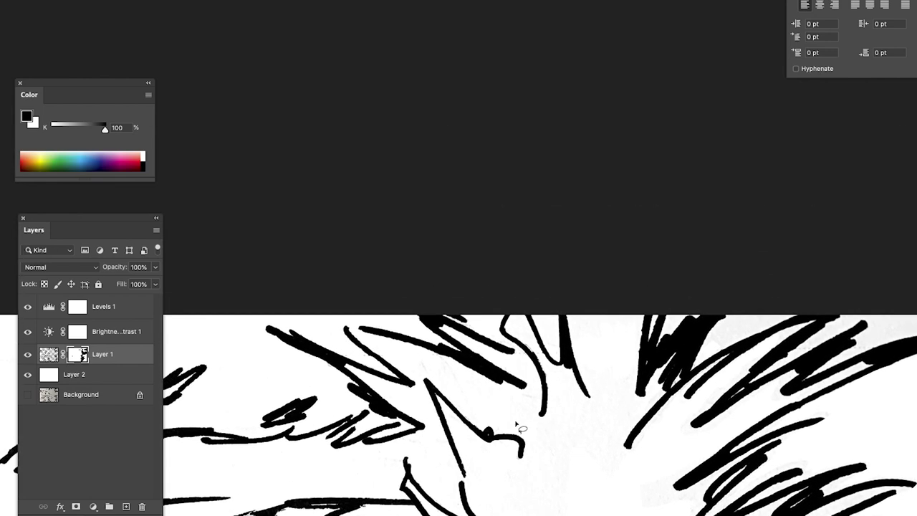
pyautogui.moveTo(527, 441)
pyautogui.mouseDown()
pyautogui.moveTo(381, 349)
pyautogui.moveTo(443, 357)
pyautogui.moveTo(529, 395)
pyautogui.moveTo(534, 439)
pyautogui.mouseUp()
# - Lasso and mask out the gaps between the lower-right hair strokes and the textured strip above them at the drawing's right edge
pyautogui.moveTo(494, 418)
pyautogui.mouseDown()
pyautogui.moveTo(591, 294)
pyautogui.moveTo(575, 344)
pyautogui.moveTo(614, 301)
pyautogui.moveTo(622, 260)
pyautogui.moveTo(609, 242)
pyautogui.moveTo(571, 246)
pyautogui.mouseUp()
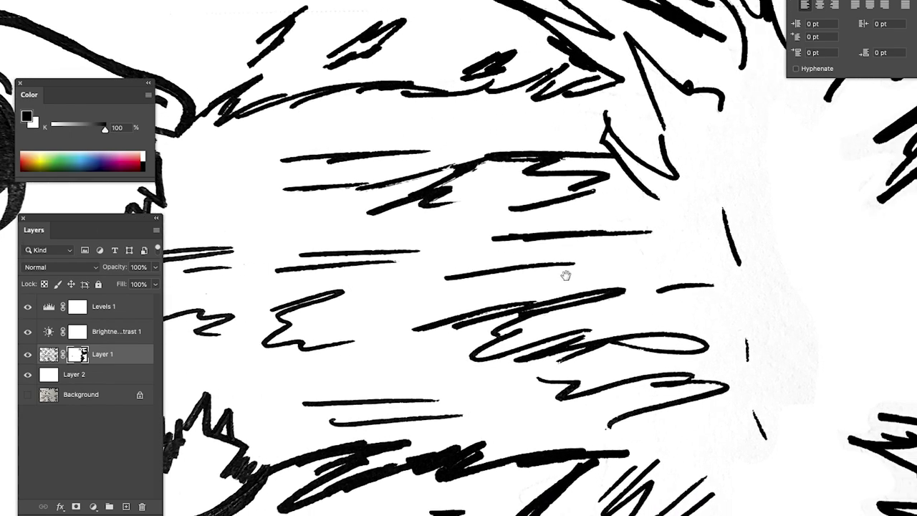
pyautogui.moveTo(588, 354); pyautogui.dragTo(535, 300)
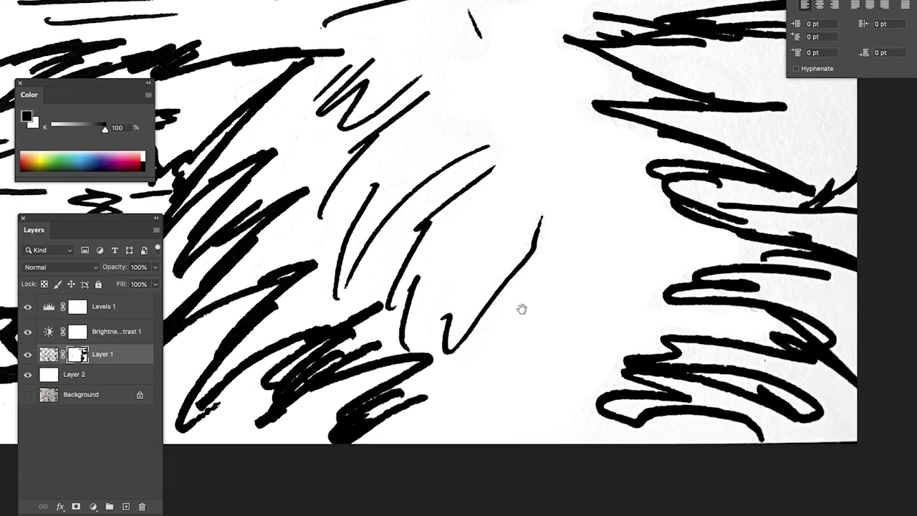
pyautogui.moveTo(506, 333); pyautogui.dragTo(441, 420)
pyautogui.moveTo(589, 309); pyautogui.dragTo(547, 303)
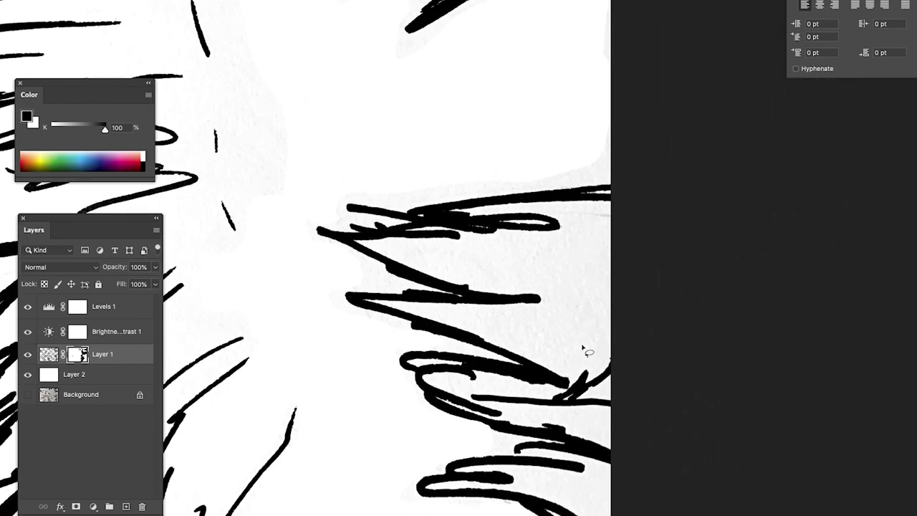
pyautogui.moveTo(604, 348)
pyautogui.mouseDown()
pyautogui.moveTo(442, 316)
pyautogui.moveTo(530, 313)
pyautogui.moveTo(559, 293)
pyautogui.moveTo(407, 258)
pyautogui.moveTo(405, 247)
pyautogui.moveTo(540, 237)
pyautogui.moveTo(567, 228)
pyautogui.moveTo(557, 210)
pyautogui.moveTo(509, 214)
pyautogui.moveTo(609, 207)
pyautogui.moveTo(620, 336)
pyautogui.mouseUp()
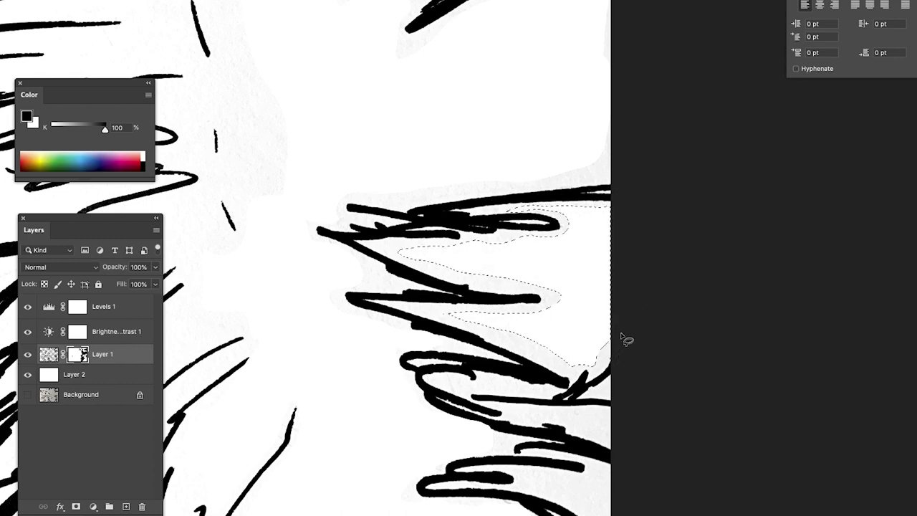
pyautogui.hotkey('ctrl', 'd')
pyautogui.moveTo(609, 185)
pyautogui.mouseDown()
pyautogui.moveTo(387, 208)
pyautogui.moveTo(337, 199)
pyautogui.moveTo(439, 125)
pyautogui.moveTo(553, 91)
pyautogui.moveTo(602, 105)
pyautogui.moveTo(615, 183)
pyautogui.mouseUp()
pyautogui.press('Delete')
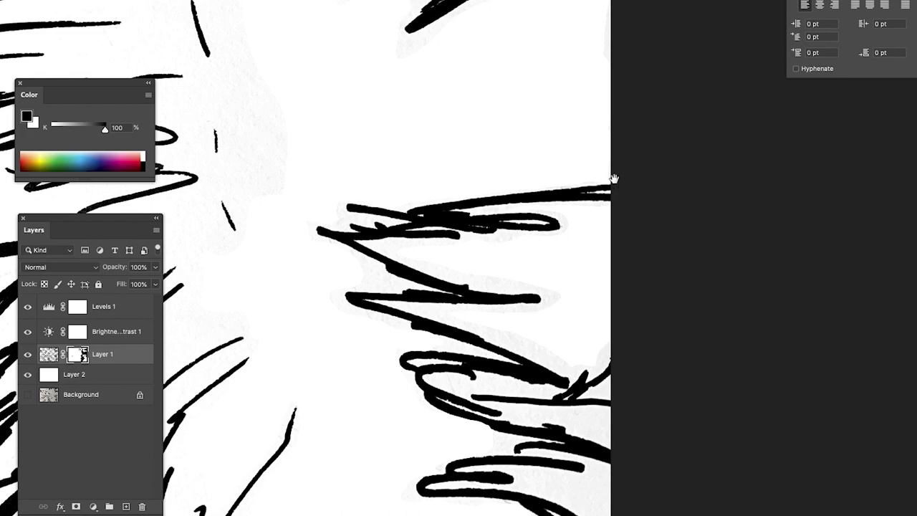
# - Lasso the textured strip beside the short central dashes, fill it with black on the mask and deselect
pyautogui.moveTo(474, 213); pyautogui.dragTo(549, 261)
pyautogui.moveTo(491, 259); pyautogui.dragTo(555, 309)
pyautogui.moveTo(497, 407)
pyautogui.mouseDown()
pyautogui.moveTo(472, 375)
pyautogui.moveTo(477, 306)
pyautogui.mouseUp()
pyautogui.moveTo(444, 280)
pyautogui.mouseDown()
pyautogui.moveTo(473, 226)
pyautogui.moveTo(440, 156)
pyautogui.moveTo(419, 142)
pyautogui.moveTo(417, 110)
pyautogui.moveTo(475, 108)
pyautogui.moveTo(537, 251)
pyautogui.moveTo(535, 372)
pyautogui.moveTo(514, 419)
pyautogui.mouseUp()
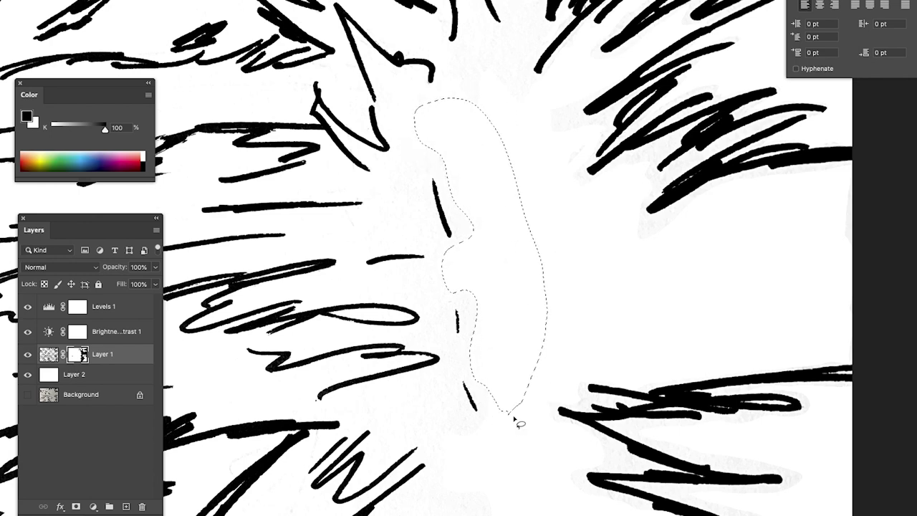
pyautogui.hotkey('ctrl', 'd')
pyautogui.moveTo(479, 324)
pyautogui.mouseDown()
pyautogui.moveTo(595, 319)
pyautogui.moveTo(688, 346)
pyautogui.mouseUp()
pyautogui.moveTo(595, 307); pyautogui.dragTo(677, 310)
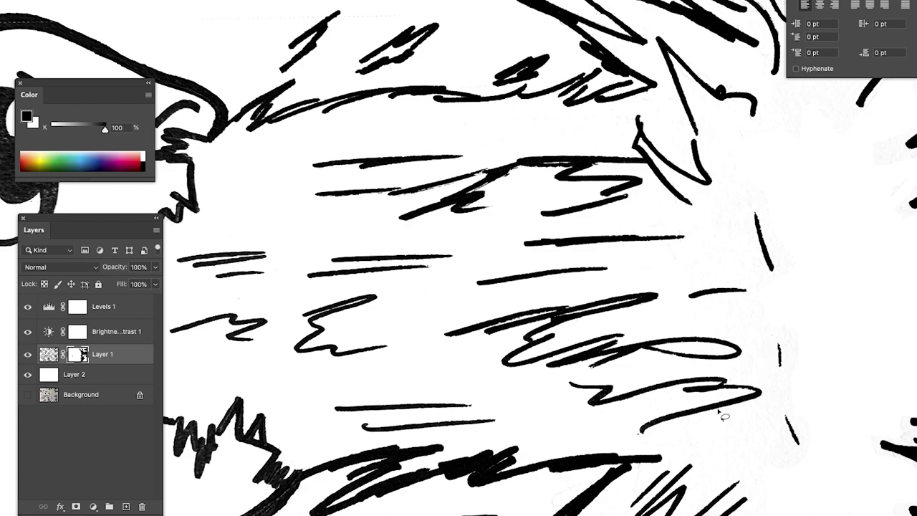
# - Save the document in Photoshop format in the Sat july16 2022 folder with the color profile embedded and Maximize Compatibility on
pyautogui.moveTo(716, 409)
pyautogui.mouseDown()
pyautogui.moveTo(610, 385)
pyautogui.moveTo(619, 365)
pyautogui.moveTo(606, 293)
pyautogui.mouseUp()
pyautogui.moveTo(587, 351); pyautogui.dragTo(606, 420)
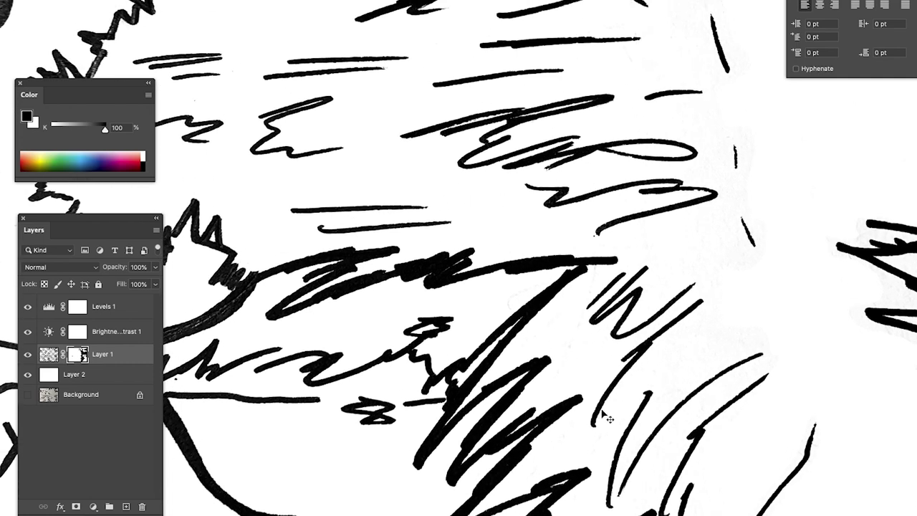
pyautogui.hotkey('ctrl', '0')
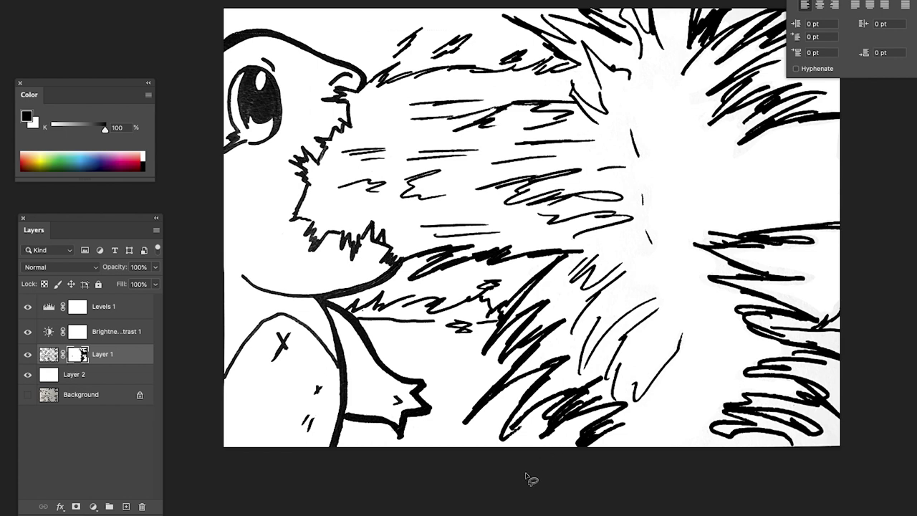
pyautogui.press('super+shift+s')
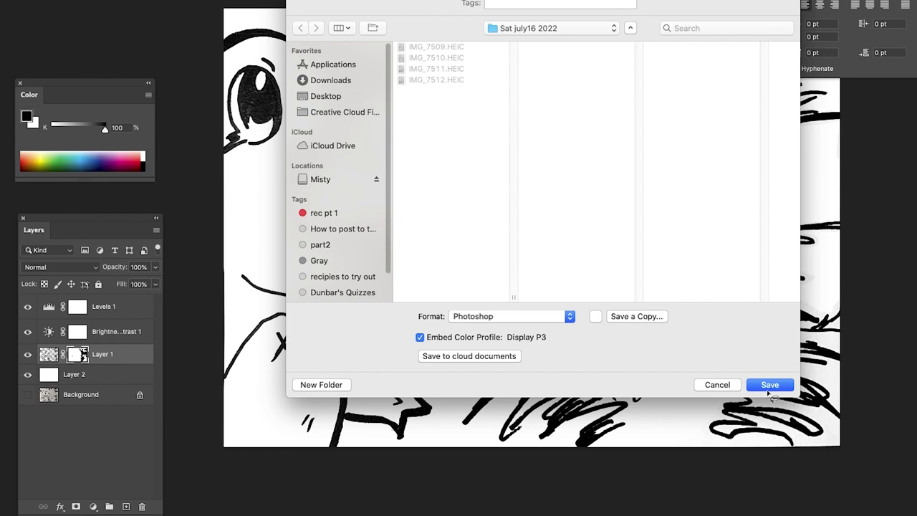
pyautogui.click(771, 385)
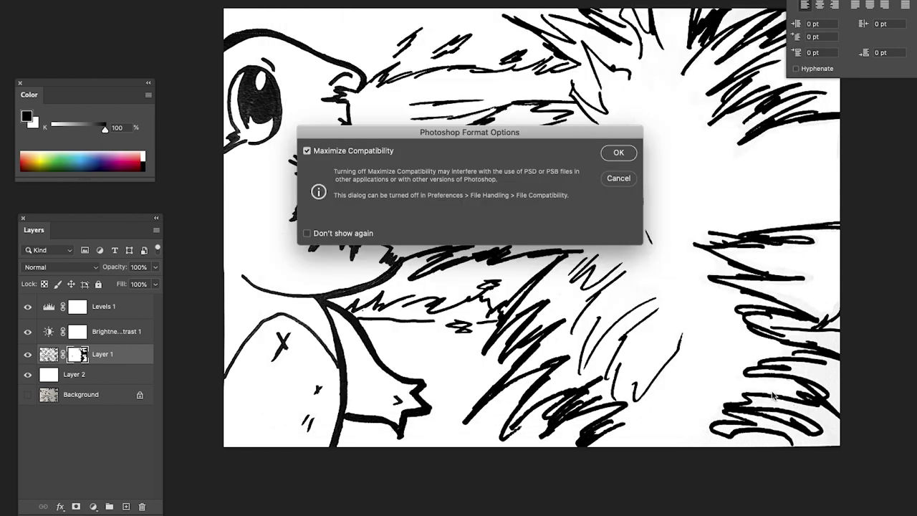
pyautogui.click(617, 150)
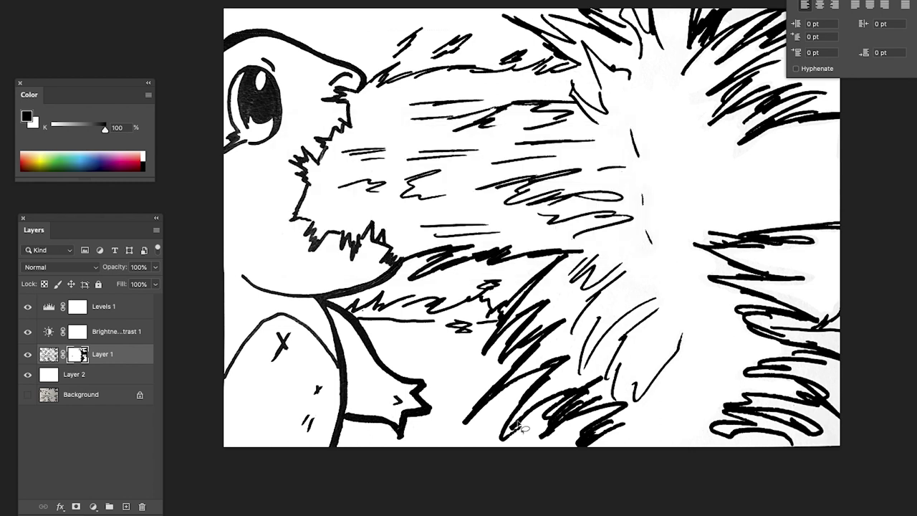
# - Target Layer 1's image instead of its mask and compare the lines with the Brightness/Contrast and Levels adjustments hidden and shown
pyautogui.click(48, 354)
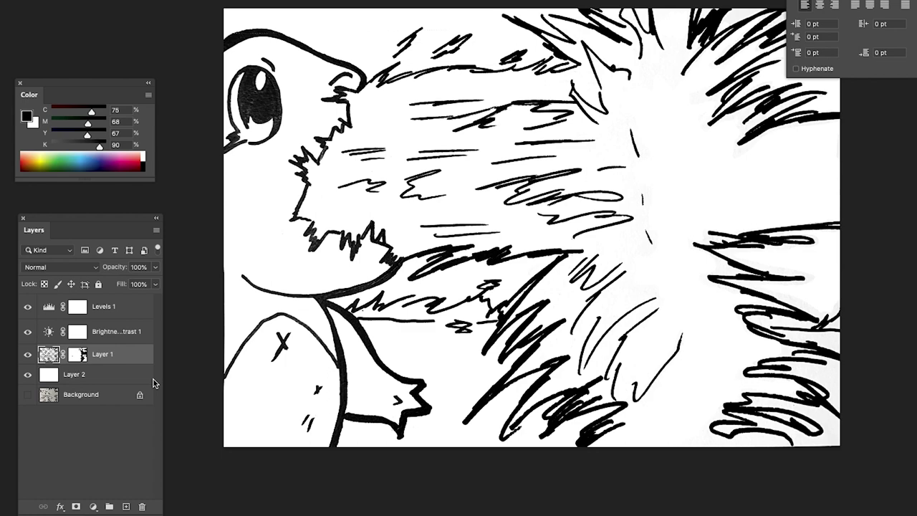
pyautogui.press('super+plus')
pyautogui.press('super+plus')
pyautogui.press('super+plus')
pyautogui.moveTo(347, 379); pyautogui.dragTo(608, 358)
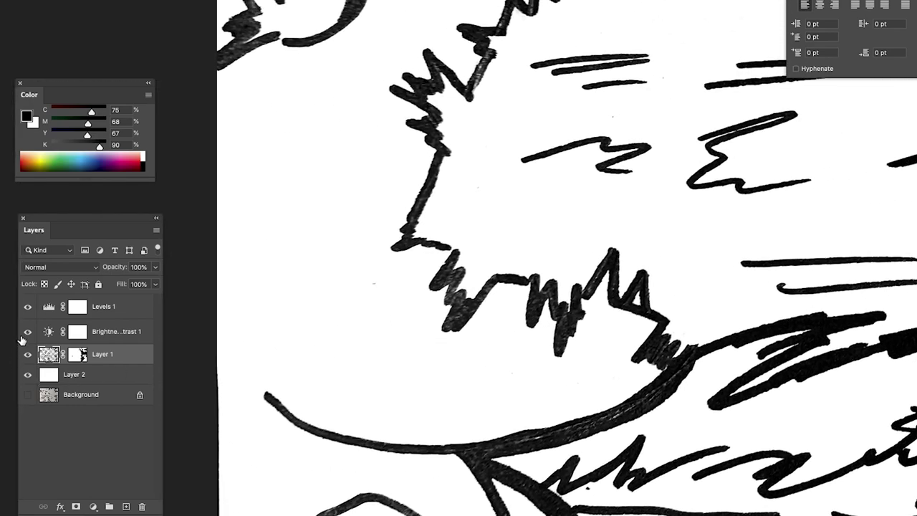
pyautogui.click(27, 332)
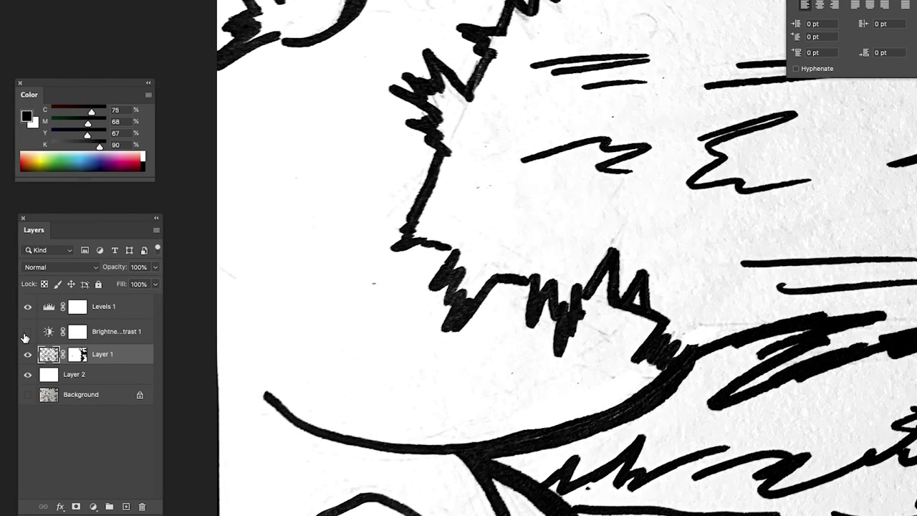
pyautogui.click(27, 332)
pyautogui.click(28, 307)
pyautogui.click(28, 308)
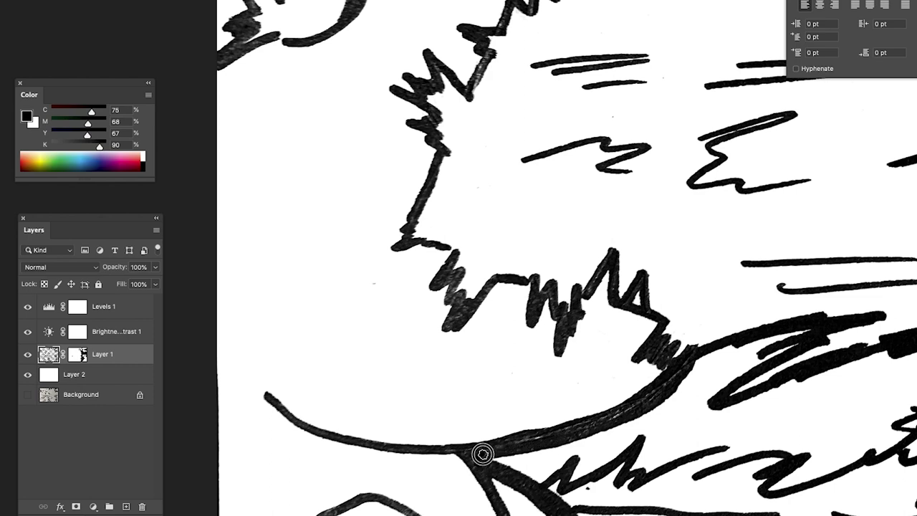
# - Paint solid black over the textured ink of the thick jaw curve and the two body lines branching off below it
pyautogui.moveTo(462, 449)
pyautogui.mouseDown()
pyautogui.moveTo(595, 422)
pyautogui.moveTo(570, 437)
pyautogui.moveTo(624, 415)
pyautogui.moveTo(692, 351)
pyautogui.mouseUp()
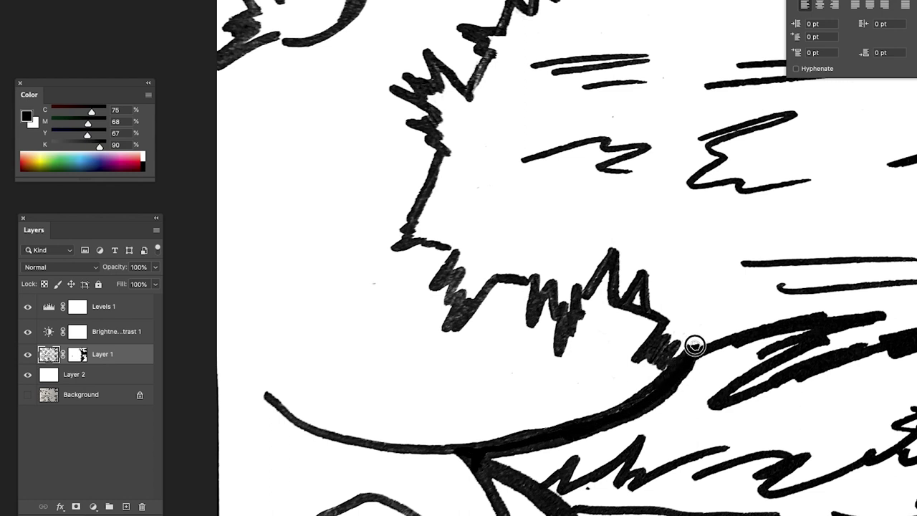
pyautogui.moveTo(693, 354)
pyautogui.mouseDown()
pyautogui.moveTo(634, 404)
pyautogui.moveTo(563, 446)
pyautogui.mouseUp()
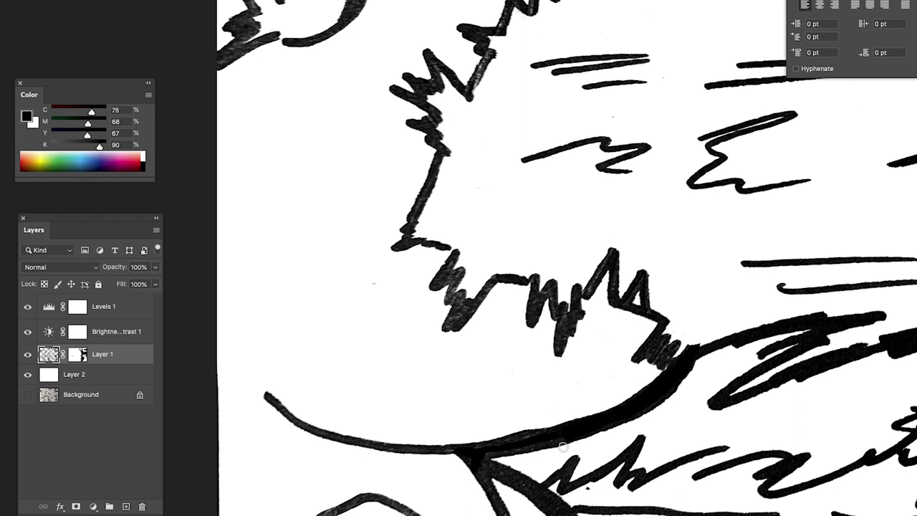
pyautogui.moveTo(493, 471); pyautogui.dragTo(569, 514)
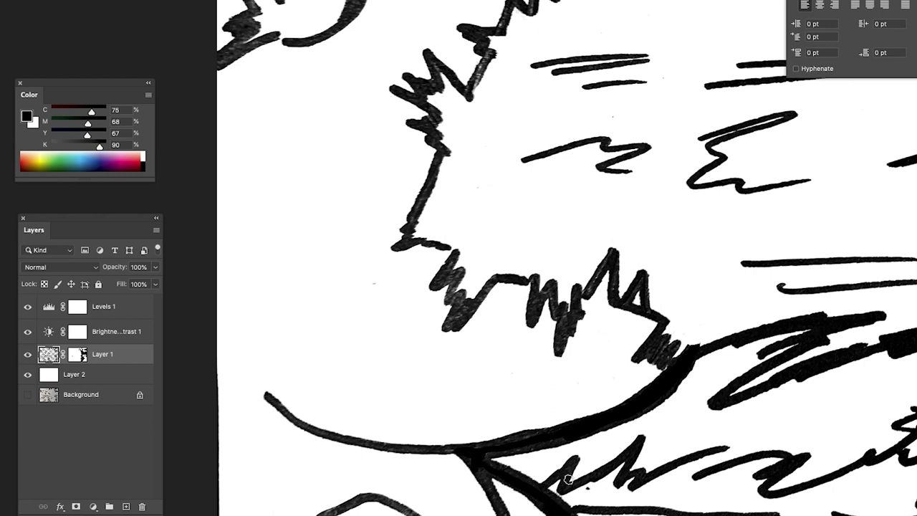
pyautogui.moveTo(485, 477)
pyautogui.mouseDown()
pyautogui.moveTo(477, 480)
pyautogui.moveTo(496, 504)
pyautogui.mouseUp()
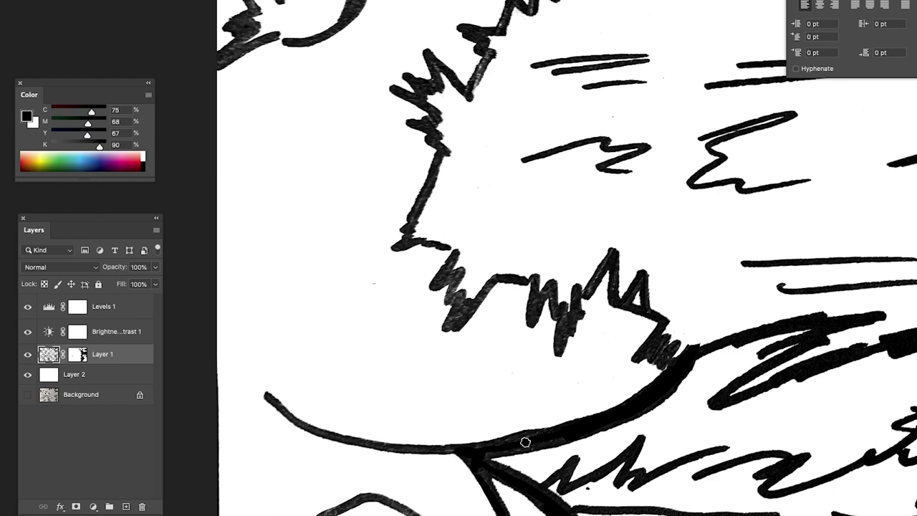
pyautogui.moveTo(482, 453)
pyautogui.mouseDown()
pyautogui.moveTo(494, 440)
pyautogui.moveTo(563, 430)
pyautogui.mouseUp()
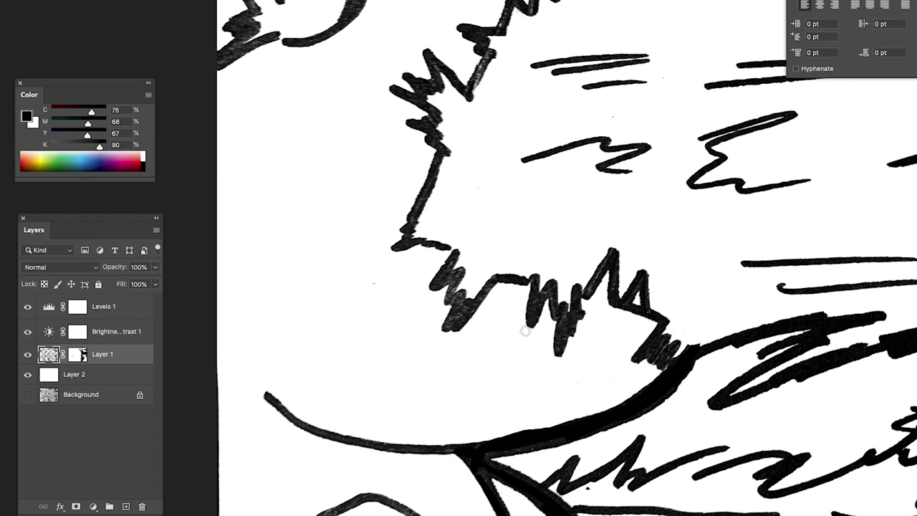
# - Paint solid black along the pupil's inner edge and the thick head outline running from above the eye to the snout
pyautogui.moveTo(626, 292); pyautogui.dragTo(628, 382)
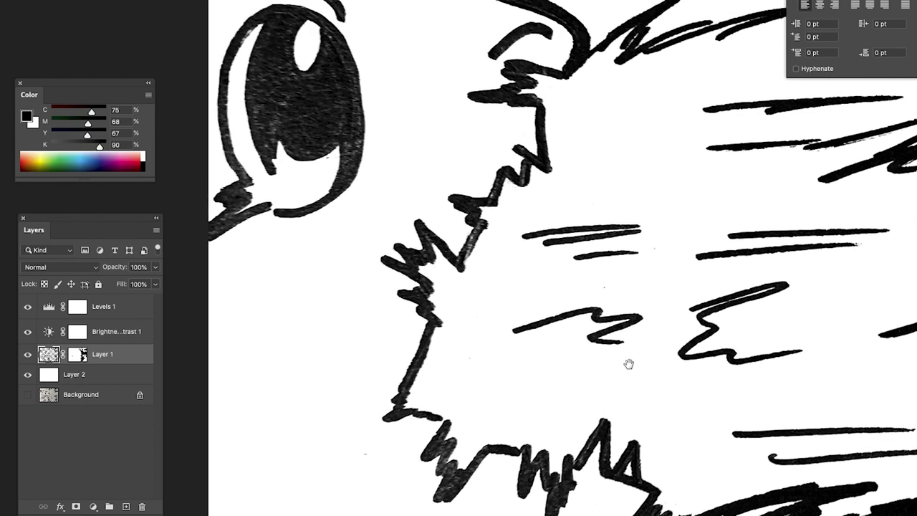
pyautogui.moveTo(574, 369); pyautogui.dragTo(608, 420)
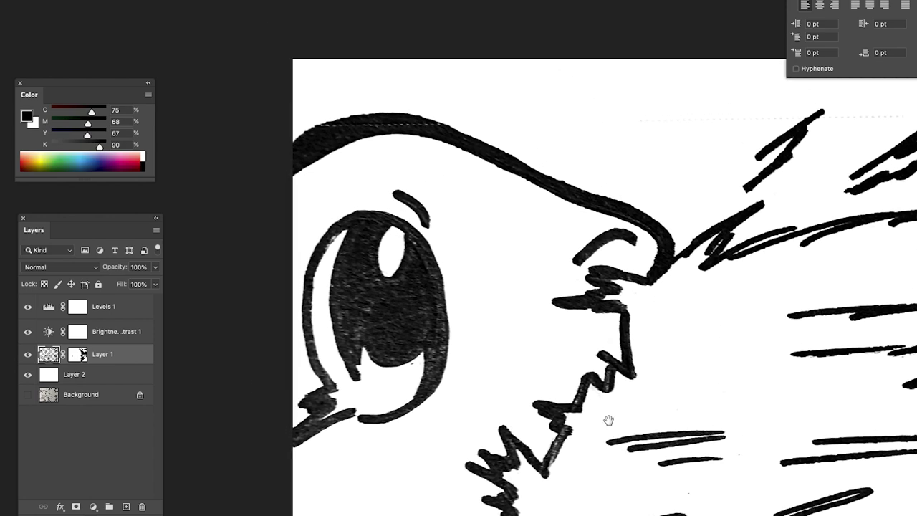
pyautogui.moveTo(349, 351)
pyautogui.mouseDown()
pyautogui.moveTo(338, 279)
pyautogui.moveTo(335, 294)
pyautogui.moveTo(337, 306)
pyautogui.moveTo(378, 215)
pyautogui.mouseUp()
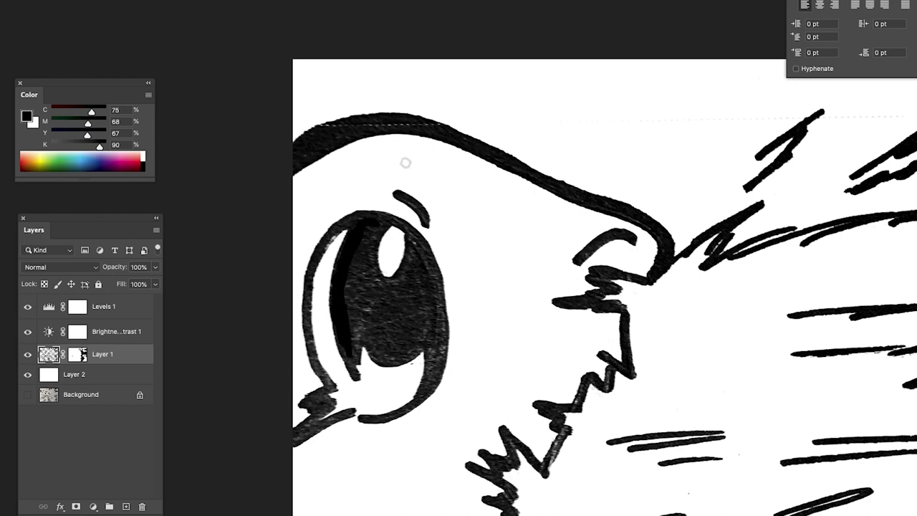
pyautogui.moveTo(435, 126)
pyautogui.mouseDown()
pyautogui.moveTo(329, 128)
pyautogui.moveTo(301, 156)
pyautogui.moveTo(363, 127)
pyautogui.moveTo(425, 129)
pyautogui.moveTo(641, 218)
pyautogui.moveTo(672, 259)
pyautogui.mouseUp()
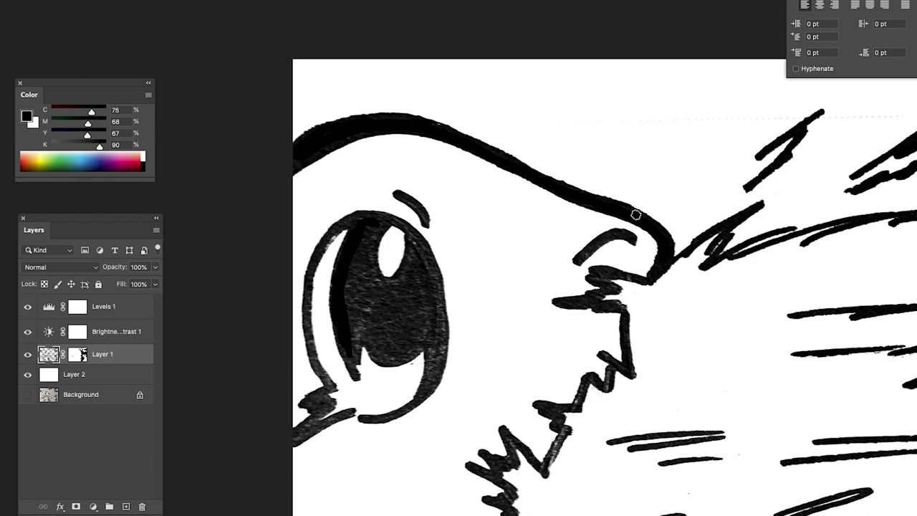
pyautogui.moveTo(441, 129); pyautogui.dragTo(450, 133)
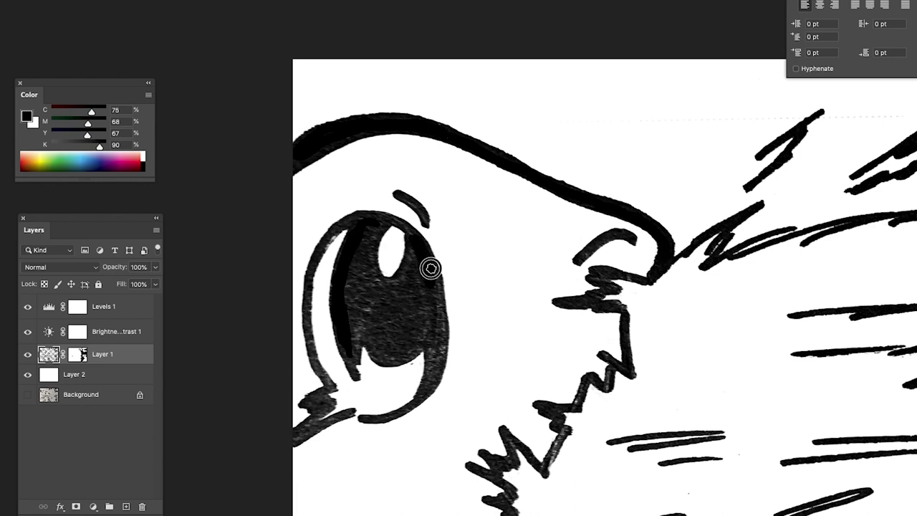
# - Paint the rest of the pupil, the eye outline and the eye's corner strokes solid black, leaving the highlights white
pyautogui.moveTo(440, 314)
pyautogui.mouseDown()
pyautogui.moveTo(440, 364)
pyautogui.moveTo(420, 401)
pyautogui.moveTo(428, 334)
pyautogui.moveTo(427, 347)
pyautogui.mouseUp()
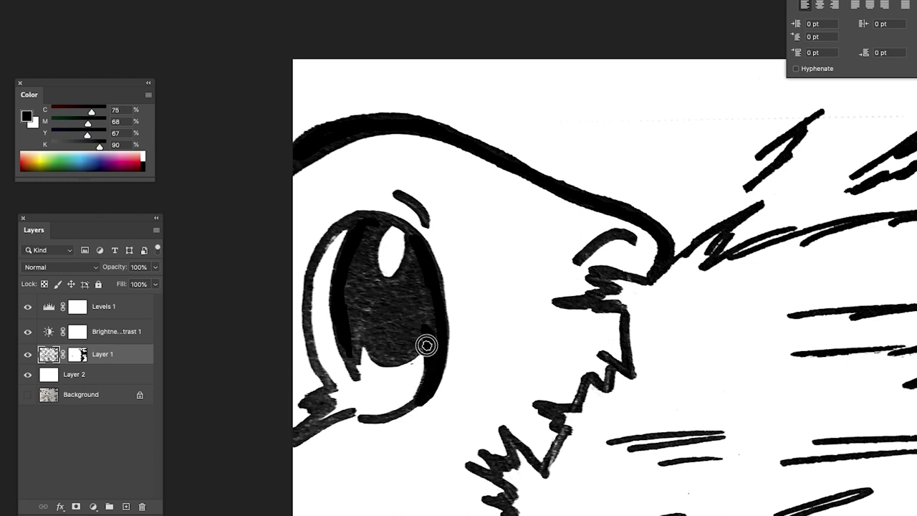
pyautogui.moveTo(367, 342)
pyautogui.mouseDown()
pyautogui.moveTo(385, 360)
pyautogui.moveTo(402, 358)
pyautogui.moveTo(422, 339)
pyautogui.moveTo(420, 299)
pyautogui.moveTo(434, 338)
pyautogui.moveTo(412, 248)
pyautogui.moveTo(407, 270)
pyautogui.moveTo(385, 287)
pyautogui.moveTo(369, 249)
pyautogui.moveTo(381, 221)
pyautogui.moveTo(365, 253)
pyautogui.moveTo(357, 252)
pyautogui.moveTo(354, 360)
pyautogui.moveTo(363, 311)
pyautogui.moveTo(369, 340)
pyautogui.moveTo(406, 347)
pyautogui.moveTo(410, 297)
pyautogui.moveTo(404, 289)
pyautogui.moveTo(394, 299)
pyautogui.moveTo(374, 279)
pyautogui.moveTo(403, 269)
pyautogui.moveTo(377, 289)
pyautogui.moveTo(367, 285)
pyautogui.moveTo(364, 313)
pyautogui.moveTo(379, 313)
pyautogui.moveTo(384, 299)
pyautogui.moveTo(398, 321)
pyautogui.mouseUp()
pyautogui.moveTo(346, 343)
pyautogui.mouseDown()
pyautogui.moveTo(357, 378)
pyautogui.moveTo(360, 339)
pyautogui.mouseUp()
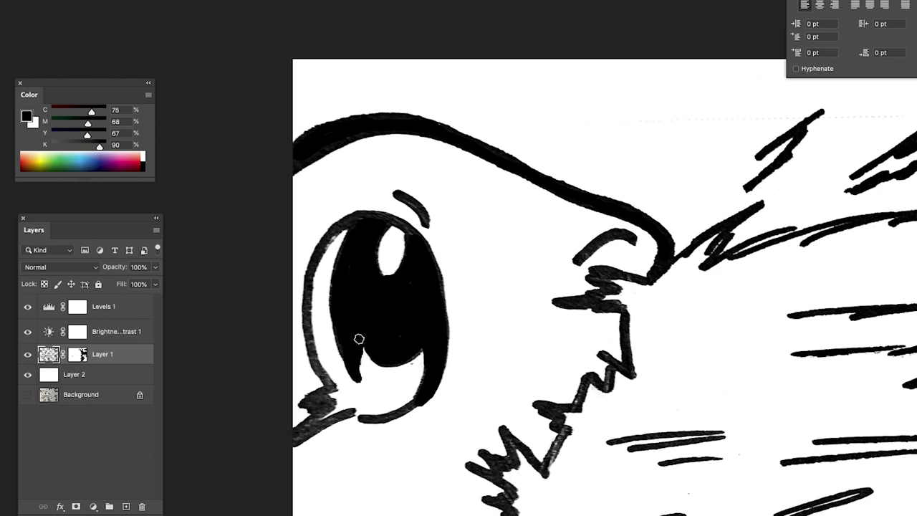
pyautogui.moveTo(345, 413)
pyautogui.mouseDown()
pyautogui.moveTo(293, 442)
pyautogui.moveTo(328, 408)
pyautogui.moveTo(311, 408)
pyautogui.moveTo(311, 397)
pyautogui.moveTo(330, 405)
pyautogui.moveTo(325, 391)
pyautogui.moveTo(334, 387)
pyautogui.moveTo(317, 364)
pyautogui.moveTo(308, 280)
pyautogui.moveTo(353, 216)
pyautogui.moveTo(364, 228)
pyautogui.mouseUp()
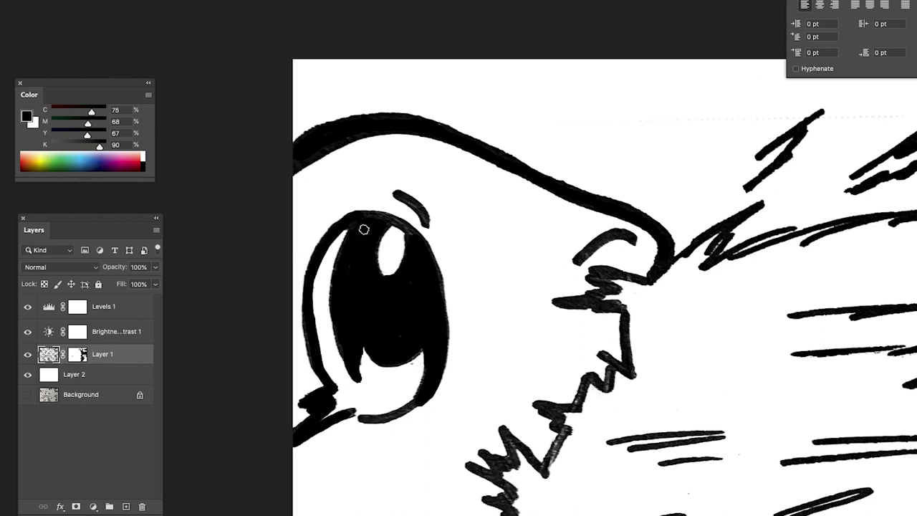
pyautogui.moveTo(316, 365); pyautogui.dragTo(307, 318)
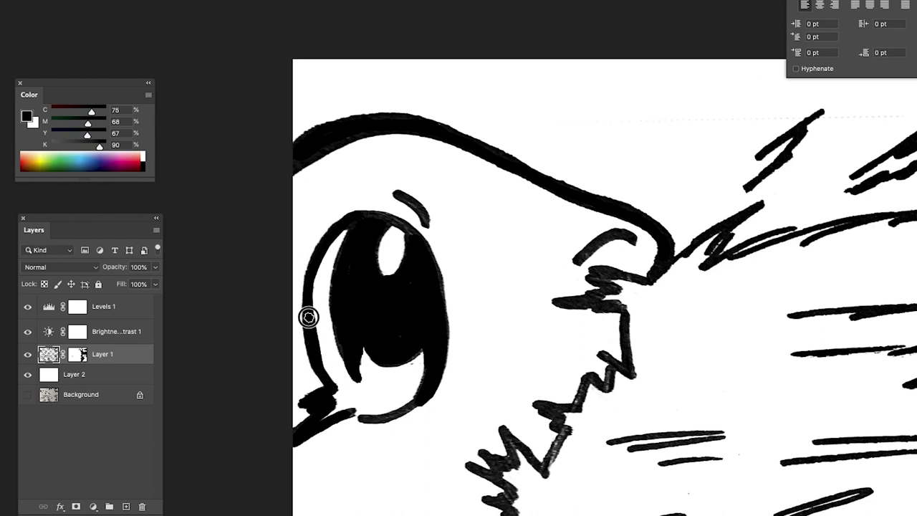
pyautogui.moveTo(361, 419); pyautogui.dragTo(427, 392)
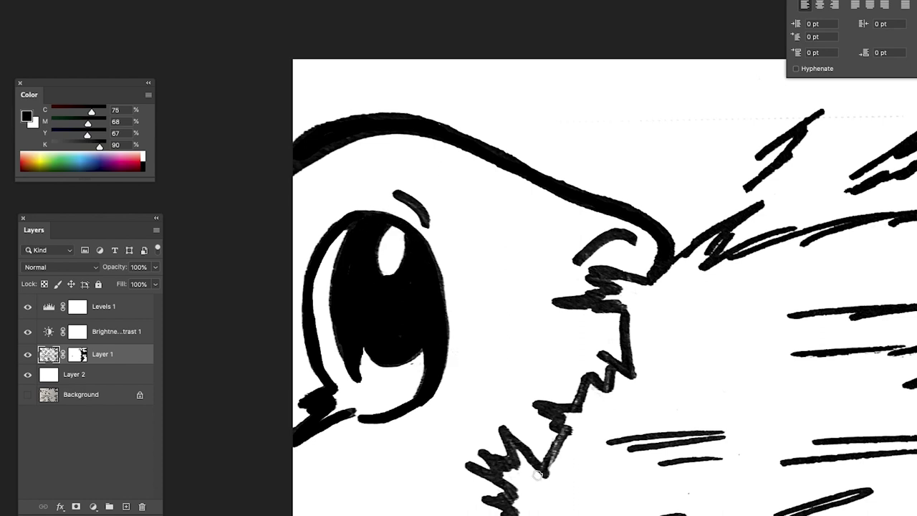
# - Paint solid black over the upper jagged fur edge up to the snout and over the small curved nostril line
pyautogui.moveTo(528, 468); pyautogui.dragTo(428, 394)
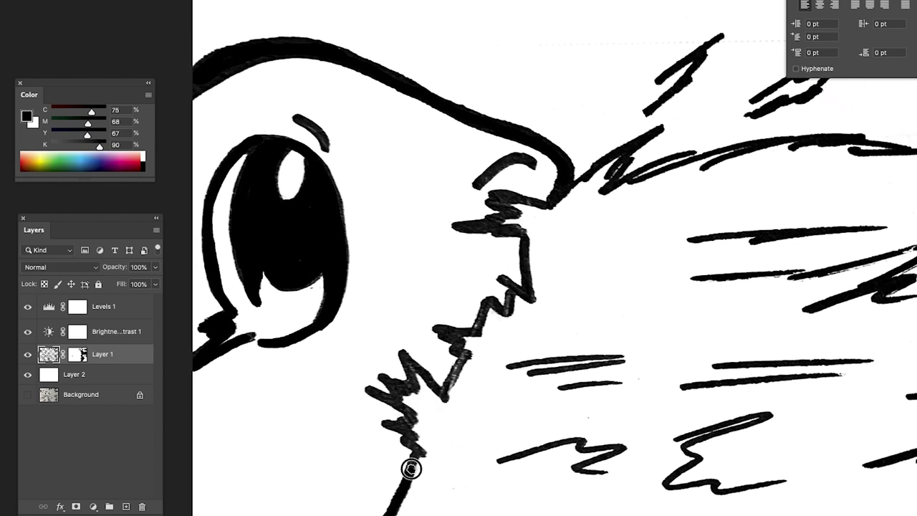
pyautogui.moveTo(405, 431)
pyautogui.mouseDown()
pyautogui.moveTo(377, 390)
pyautogui.moveTo(401, 397)
pyautogui.moveTo(393, 385)
pyautogui.moveTo(414, 387)
pyautogui.moveTo(405, 361)
pyautogui.moveTo(444, 393)
pyautogui.moveTo(468, 355)
pyautogui.moveTo(441, 332)
pyautogui.moveTo(474, 331)
pyautogui.moveTo(492, 299)
pyautogui.moveTo(510, 310)
pyautogui.moveTo(513, 293)
pyautogui.moveTo(503, 283)
pyautogui.moveTo(526, 296)
pyautogui.mouseUp()
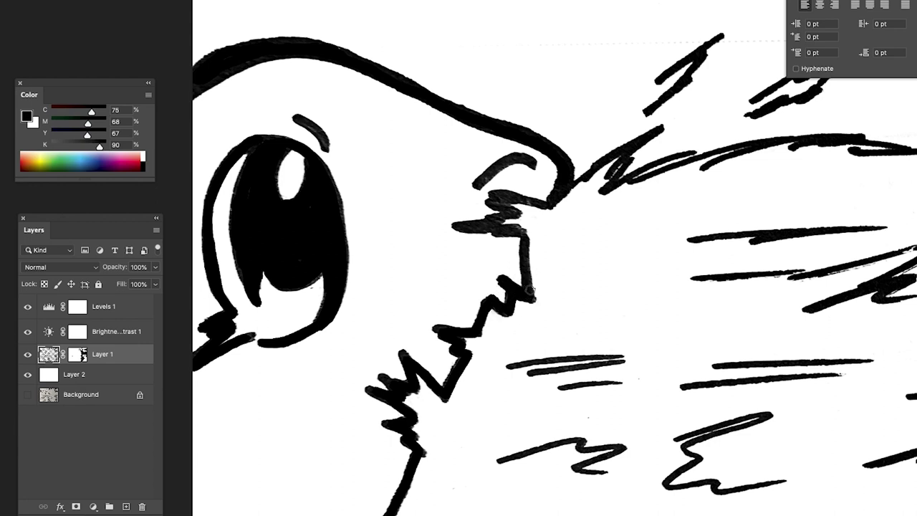
pyautogui.moveTo(528, 278)
pyautogui.mouseDown()
pyautogui.moveTo(527, 234)
pyautogui.moveTo(473, 227)
pyautogui.moveTo(512, 211)
pyautogui.moveTo(497, 195)
pyautogui.moveTo(549, 205)
pyautogui.mouseUp()
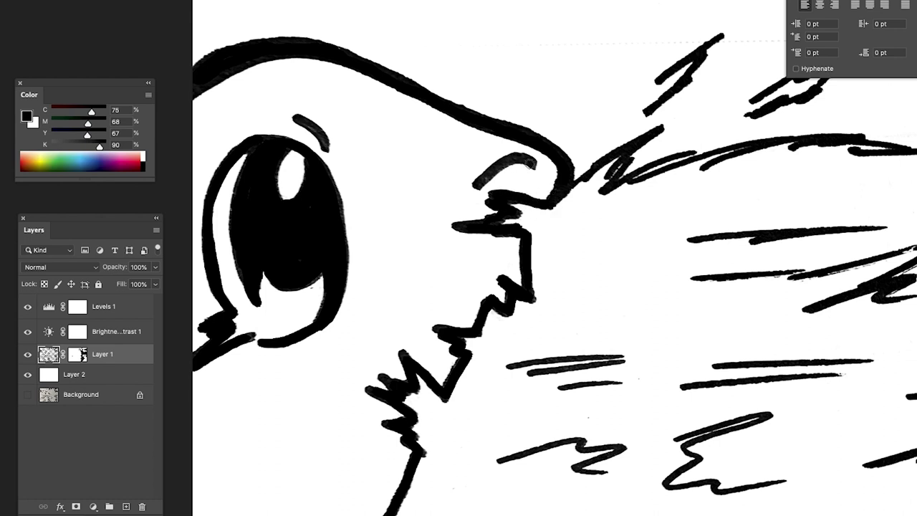
pyautogui.moveTo(526, 159)
pyautogui.mouseDown()
pyautogui.moveTo(501, 162)
pyautogui.moveTo(479, 184)
pyautogui.mouseUp()
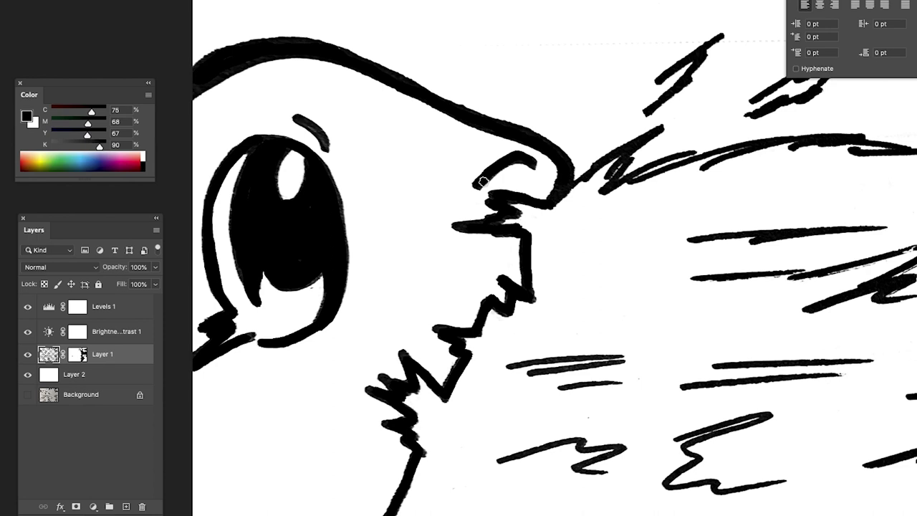
# - Paint solid black over the lower jagged fur edge down to where it meets the thick jaw curve
pyautogui.moveTo(497, 467)
pyautogui.mouseDown()
pyautogui.moveTo(514, 426)
pyautogui.moveTo(652, 301)
pyautogui.moveTo(659, 283)
pyautogui.mouseUp()
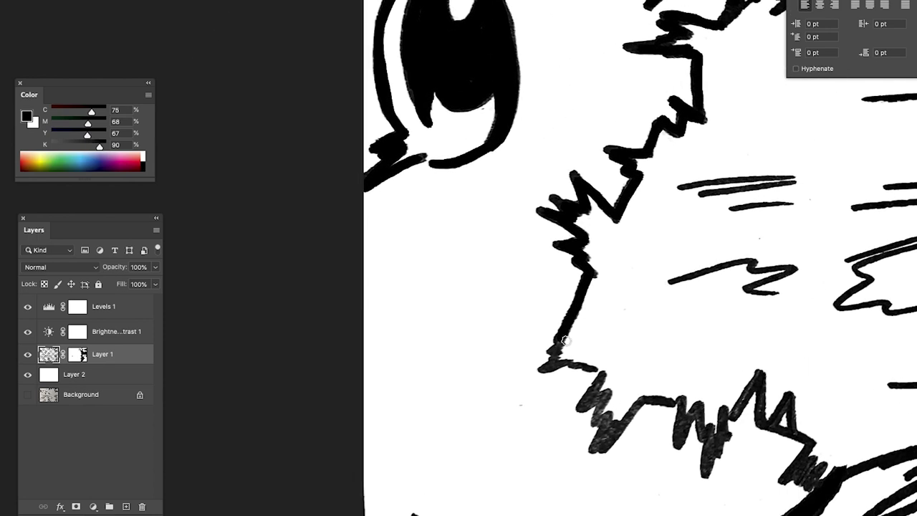
pyautogui.moveTo(560, 342)
pyautogui.mouseDown()
pyautogui.moveTo(546, 368)
pyautogui.moveTo(579, 368)
pyautogui.moveTo(571, 366)
pyautogui.moveTo(546, 368)
pyautogui.moveTo(595, 381)
pyautogui.moveTo(581, 407)
pyautogui.moveTo(598, 383)
pyautogui.moveTo(586, 405)
pyautogui.moveTo(604, 393)
pyautogui.moveTo(596, 422)
pyautogui.moveTo(609, 416)
pyautogui.moveTo(594, 446)
pyautogui.moveTo(647, 397)
pyautogui.moveTo(683, 400)
pyautogui.mouseUp()
pyautogui.moveTo(679, 439)
pyautogui.mouseDown()
pyautogui.moveTo(698, 408)
pyautogui.moveTo(706, 437)
pyautogui.moveTo(714, 427)
pyautogui.moveTo(705, 468)
pyautogui.moveTo(725, 408)
pyautogui.moveTo(729, 423)
pyautogui.moveTo(761, 374)
pyautogui.moveTo(762, 415)
pyautogui.mouseUp()
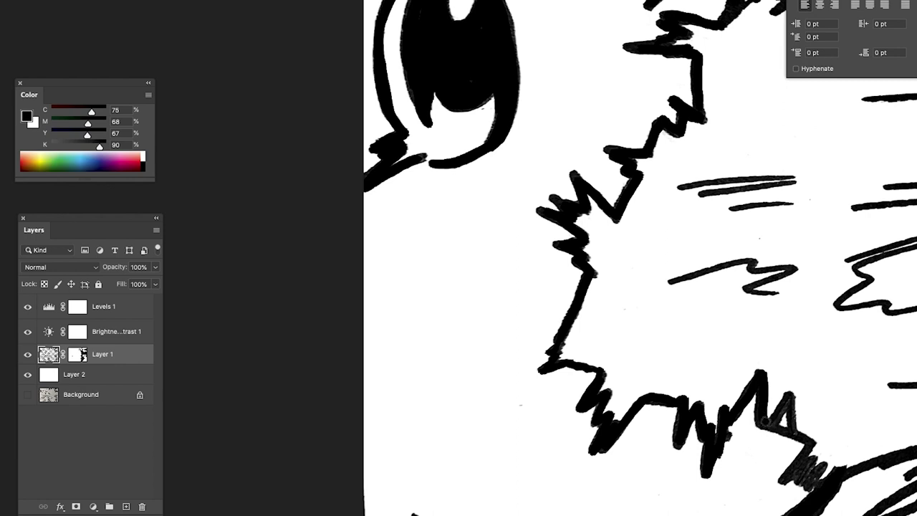
pyautogui.moveTo(771, 425)
pyautogui.mouseDown()
pyautogui.moveTo(792, 398)
pyautogui.moveTo(794, 431)
pyautogui.mouseUp()
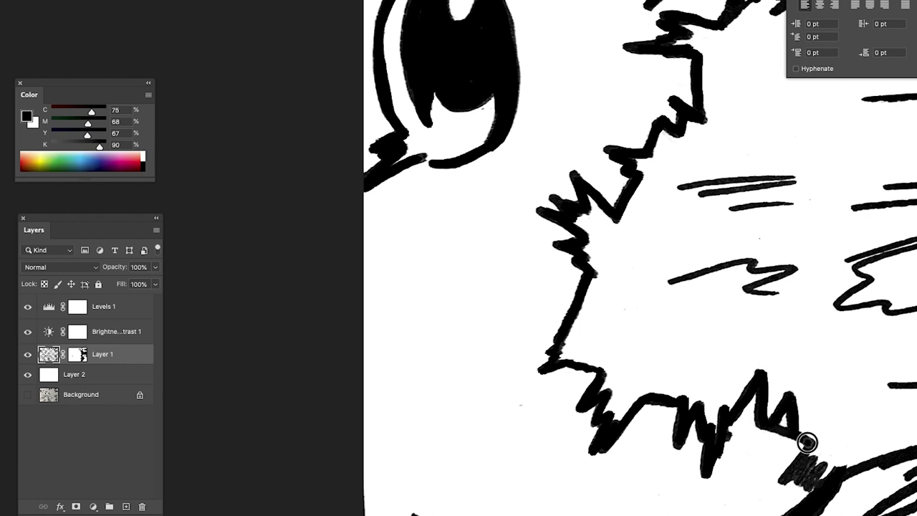
pyautogui.moveTo(810, 469)
pyautogui.mouseDown()
pyautogui.moveTo(805, 473)
pyautogui.moveTo(818, 467)
pyautogui.moveTo(812, 488)
pyautogui.moveTo(821, 469)
pyautogui.mouseUp()
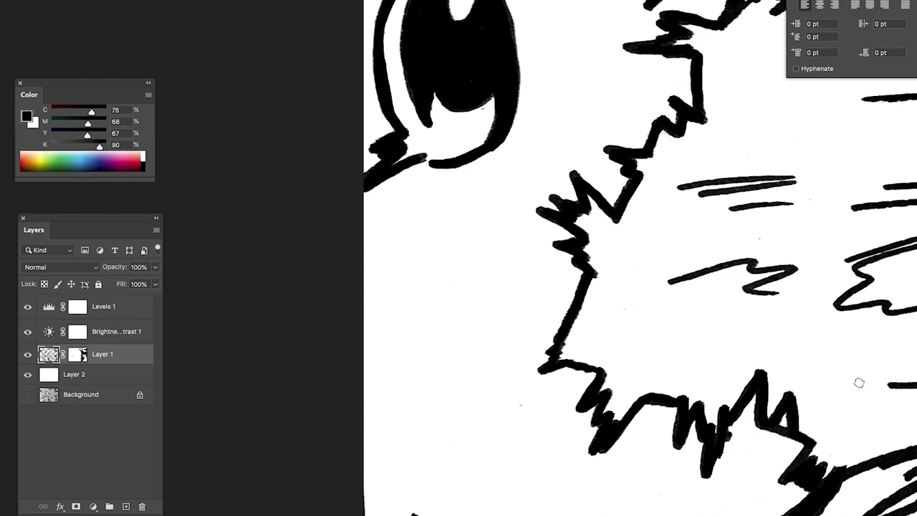
# - Mask out the stray speck beside the lower fur edge and target Layer 1's image again
pyautogui.moveTo(700, 389); pyautogui.dragTo(495, 406)
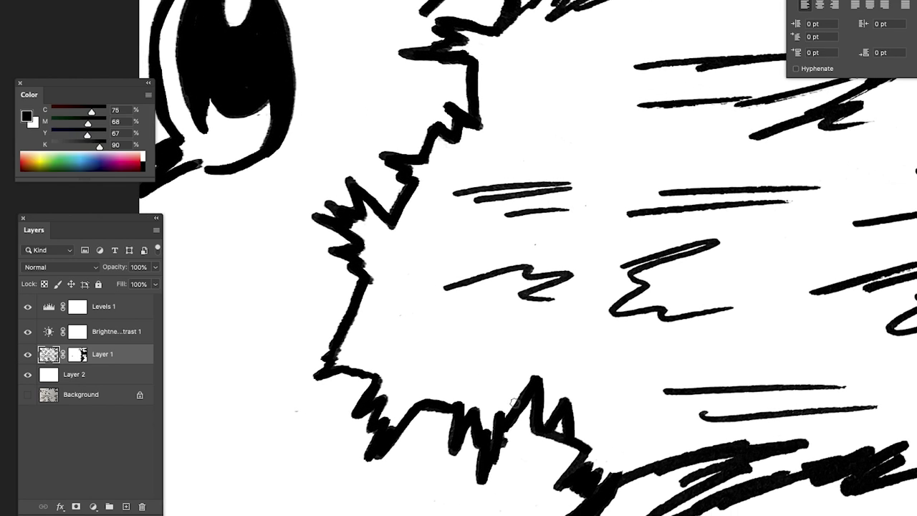
pyautogui.click(79, 354)
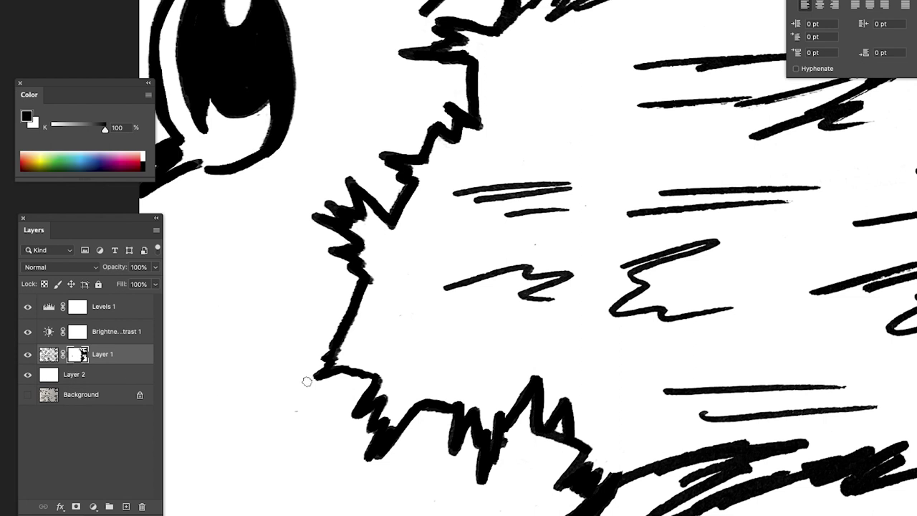
pyautogui.click(47, 354)
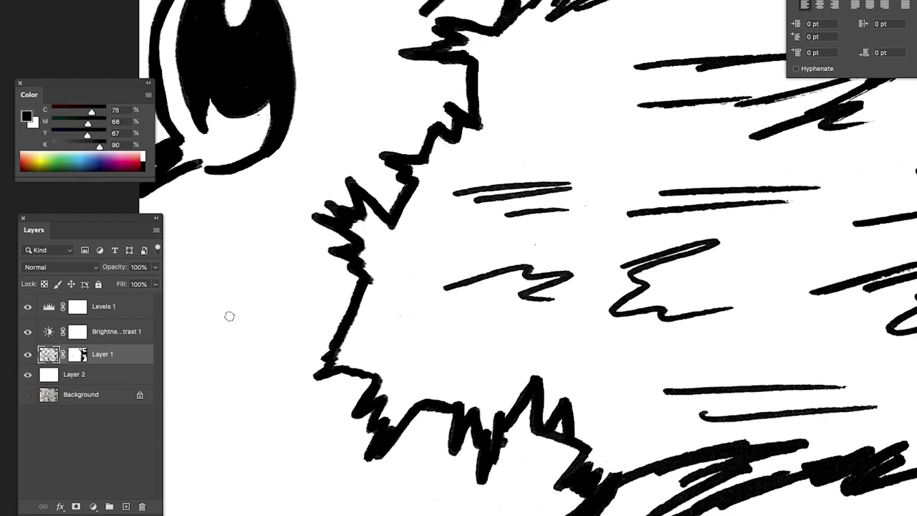
# - Look over the fur edge, snout, background grass strokes and the drawing as a whole for remaining specks or gaps
pyautogui.moveTo(589, 395); pyautogui.dragTo(343, 293)
pyautogui.moveTo(523, 380)
pyautogui.mouseDown()
pyautogui.moveTo(493, 358)
pyautogui.moveTo(480, 363)
pyautogui.mouseUp()
pyautogui.scroll(10, 640, 356)
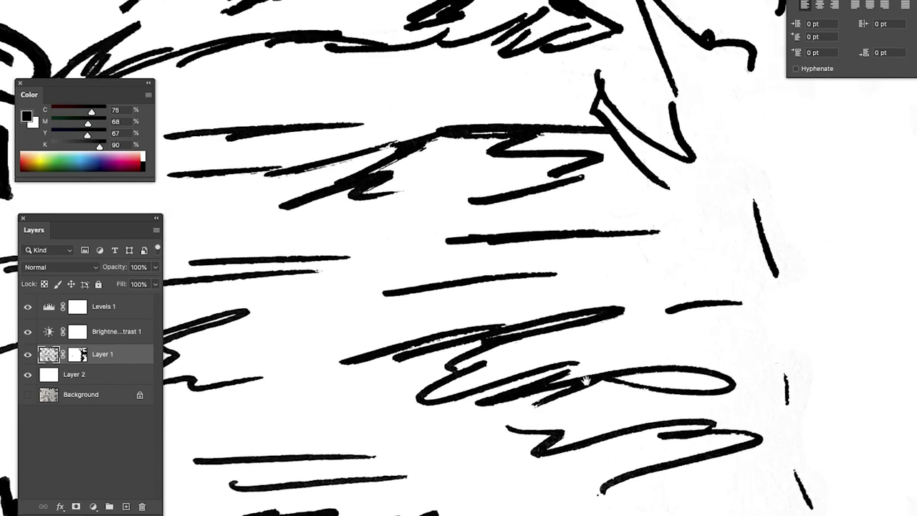
pyautogui.hscroll(-7, 643, 369)
pyautogui.scroll(-3, 643, 369)
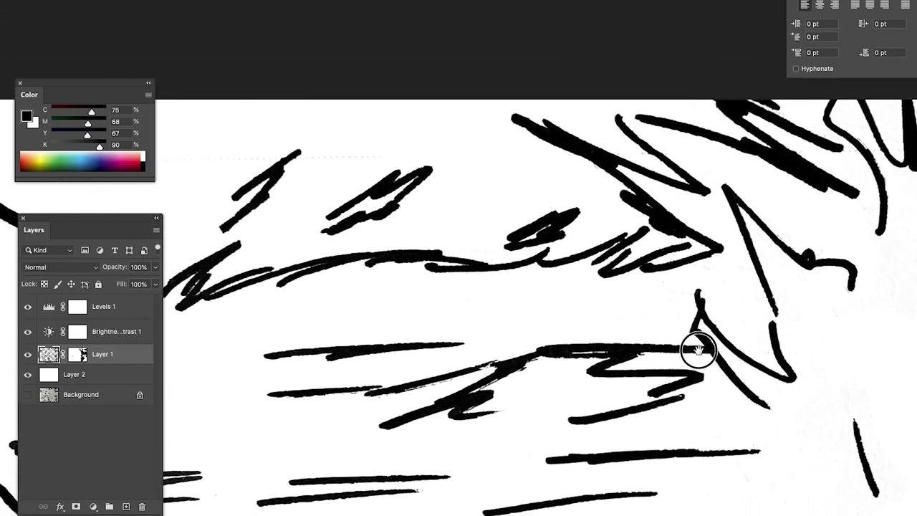
pyautogui.scroll(3, 707, 335)
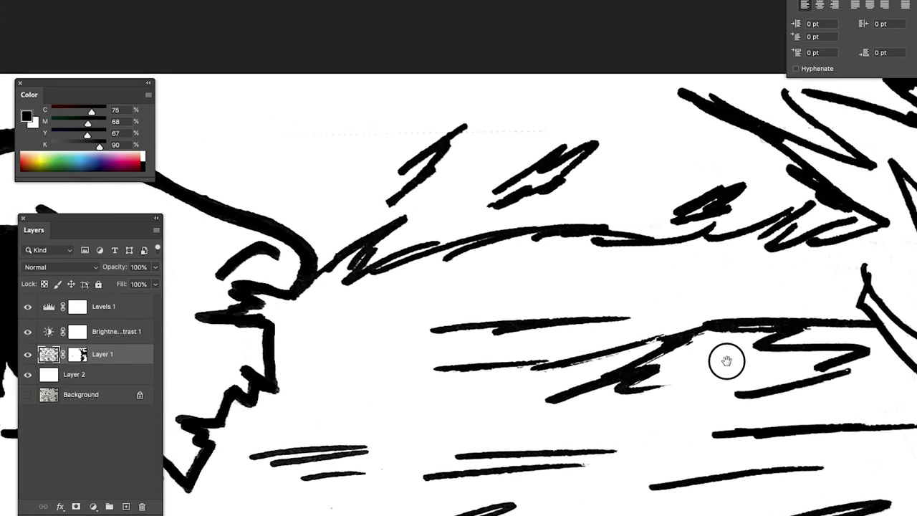
pyautogui.hscroll(10, 678, 369)
pyautogui.hscroll(5, 655, 338)
pyautogui.scroll(-2, 655, 337)
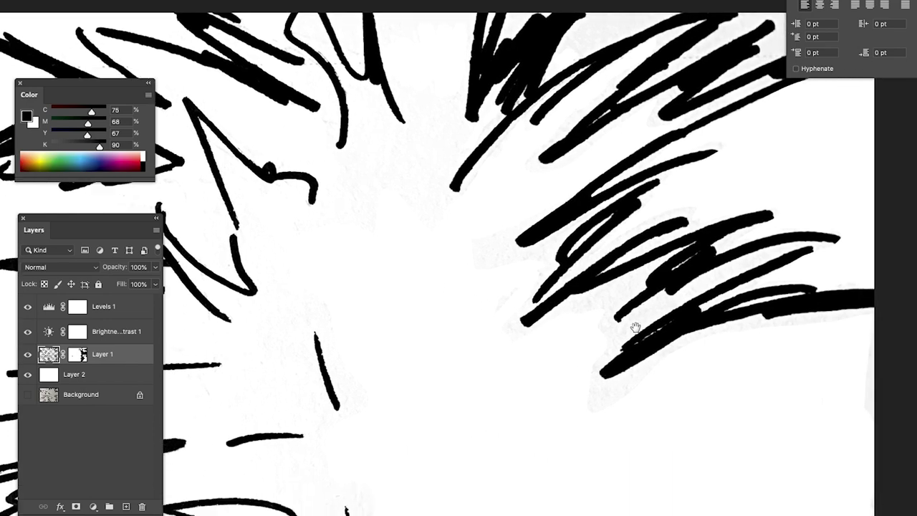
pyautogui.scroll(-5, 660, 330)
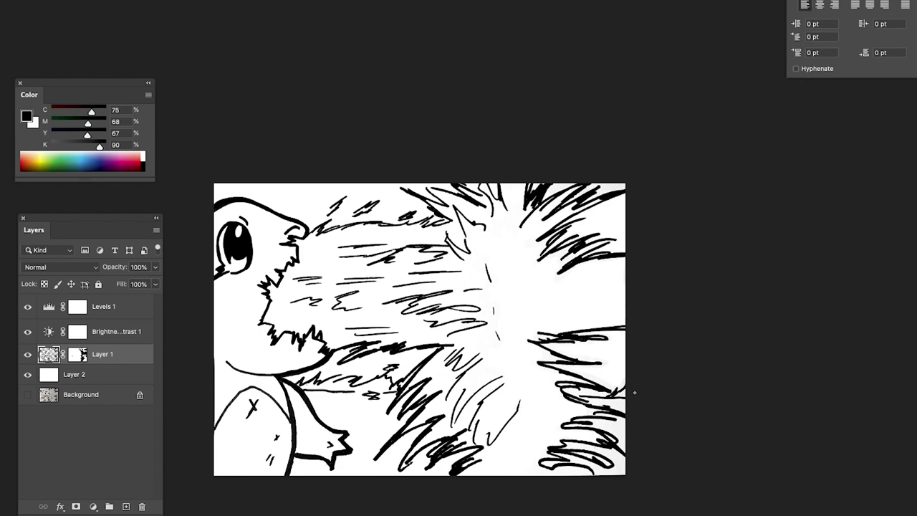
pyautogui.press('super+plus')
pyautogui.press('super+plus')
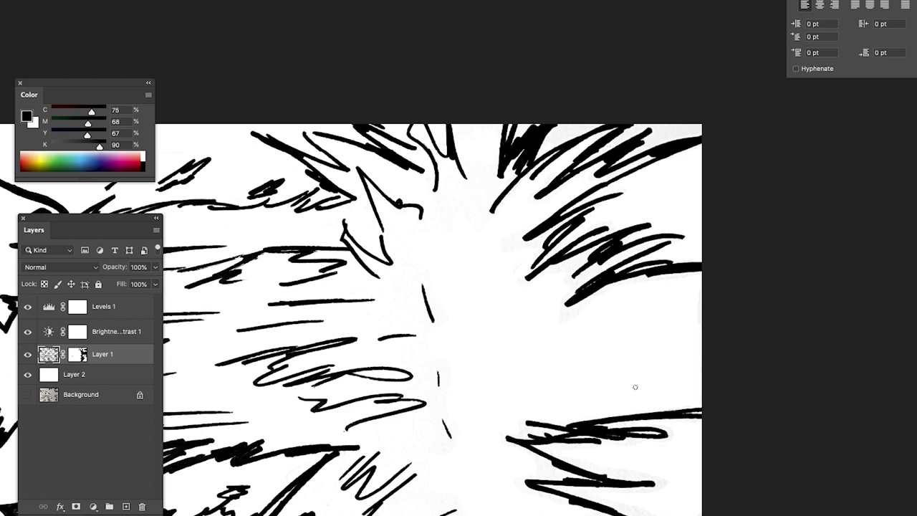
# - Add a new layer named "color 1" above all the other layers
pyautogui.moveTo(448, 385); pyautogui.dragTo(631, 381)
pyautogui.moveTo(498, 392)
pyautogui.mouseDown()
pyautogui.moveTo(652, 369)
pyautogui.moveTo(681, 379)
pyautogui.mouseUp()
pyautogui.click(125, 507)
pyautogui.moveTo(112, 354); pyautogui.dragTo(121, 299)
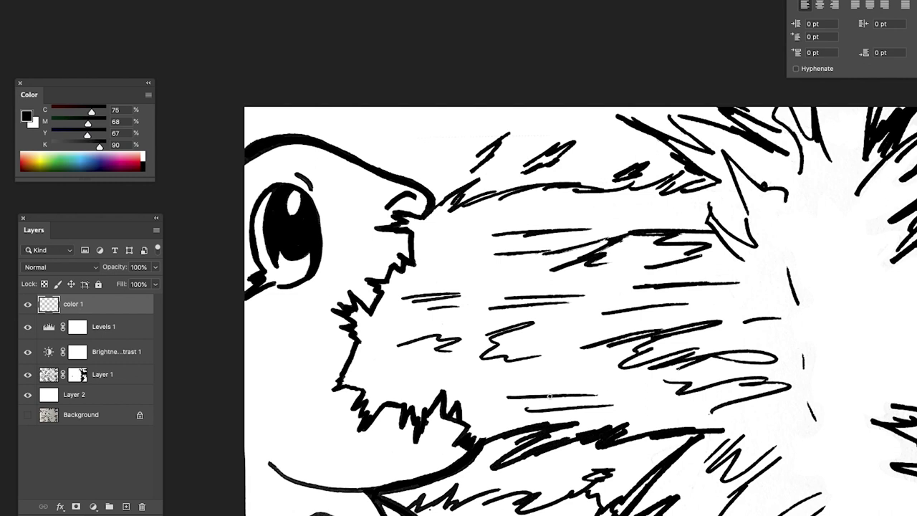
# - Paint a first orange patch (C 0, M 64, Y 89, K 0) on the cheek below the eye and set the color 1 layer to Multiply
pyautogui.click(28, 158)
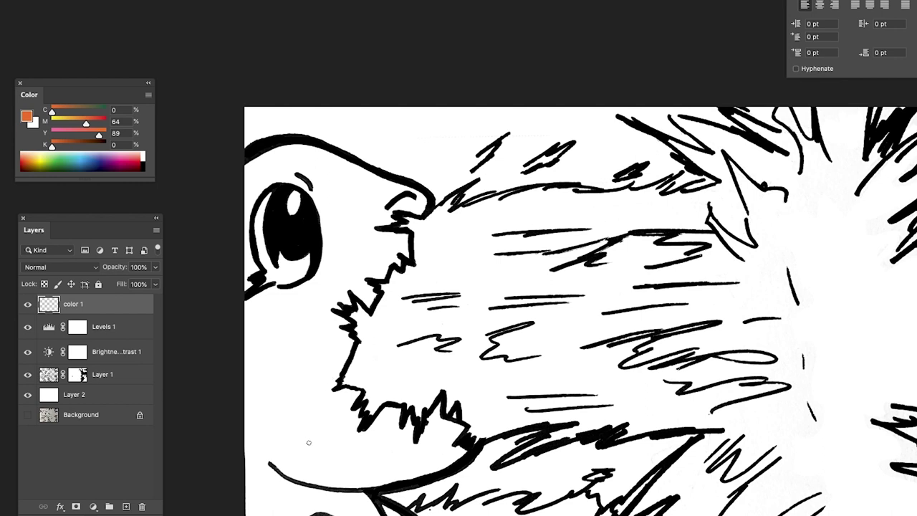
pyautogui.moveTo(272, 376)
pyautogui.mouseDown()
pyautogui.moveTo(269, 472)
pyautogui.moveTo(263, 430)
pyautogui.mouseUp()
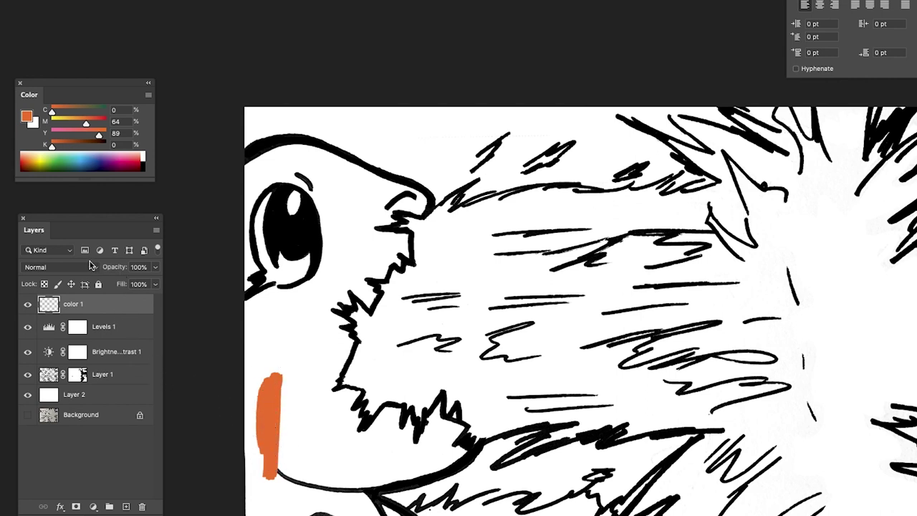
pyautogui.click(91, 266)
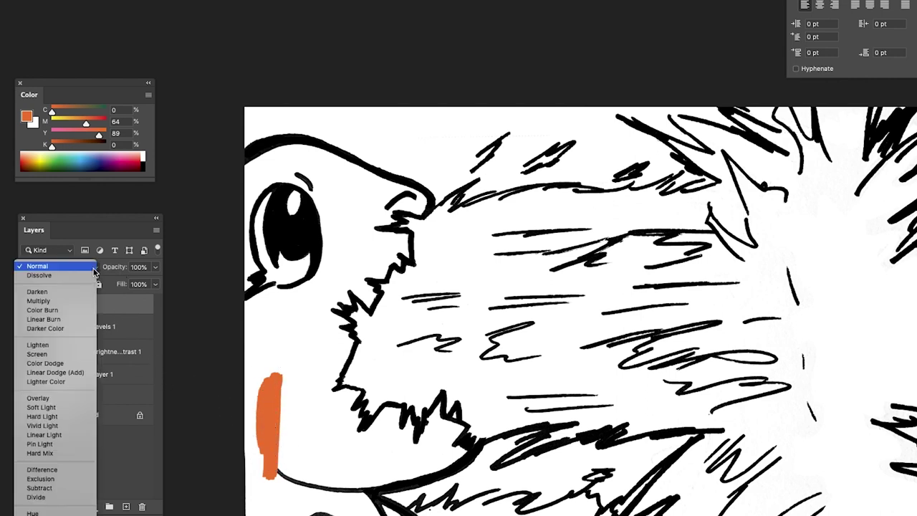
pyautogui.click(70, 302)
# - Paint orange over the forehead, snout, cheek and neck, going around the eye so that it stays white
pyautogui.moveTo(267, 365)
pyautogui.mouseDown()
pyautogui.moveTo(273, 466)
pyautogui.moveTo(242, 403)
pyautogui.moveTo(254, 305)
pyautogui.moveTo(275, 293)
pyautogui.moveTo(295, 301)
pyautogui.moveTo(331, 246)
pyautogui.moveTo(325, 194)
pyautogui.moveTo(305, 174)
pyautogui.moveTo(311, 185)
pyautogui.moveTo(252, 165)
pyautogui.moveTo(242, 179)
pyautogui.moveTo(289, 148)
pyautogui.moveTo(342, 164)
pyautogui.moveTo(332, 164)
pyautogui.moveTo(356, 188)
pyautogui.moveTo(342, 194)
pyautogui.moveTo(341, 186)
pyautogui.mouseUp()
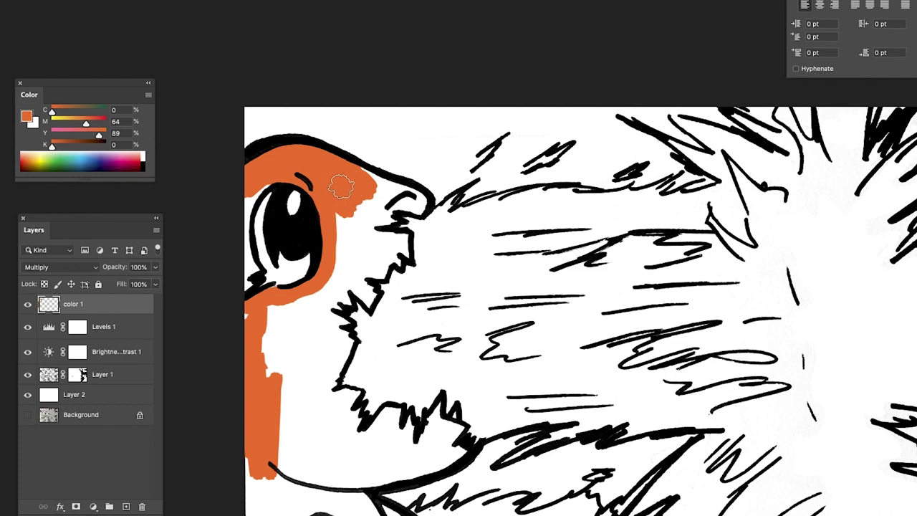
pyautogui.moveTo(413, 202)
pyautogui.mouseDown()
pyautogui.moveTo(364, 172)
pyautogui.moveTo(403, 200)
pyautogui.moveTo(388, 214)
pyautogui.moveTo(374, 195)
pyautogui.moveTo(319, 315)
pyautogui.moveTo(305, 292)
pyautogui.moveTo(264, 331)
pyautogui.moveTo(270, 374)
pyautogui.mouseUp()
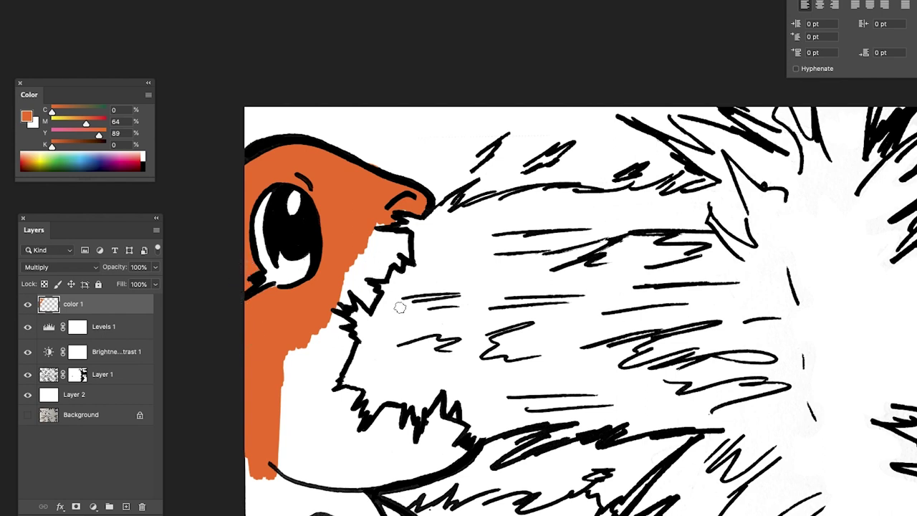
pyautogui.moveTo(284, 462)
pyautogui.mouseDown()
pyautogui.moveTo(260, 436)
pyautogui.moveTo(244, 449)
pyautogui.moveTo(257, 506)
pyautogui.mouseUp()
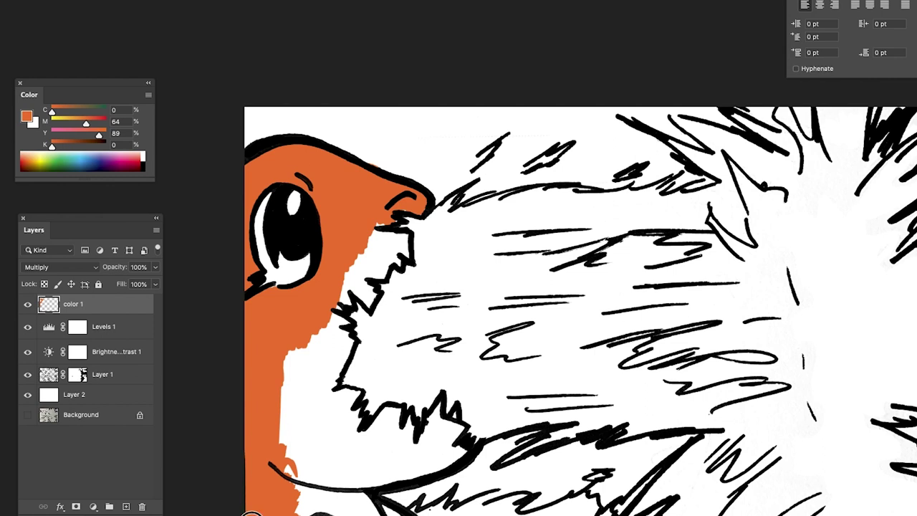
pyautogui.moveTo(315, 507)
pyautogui.mouseDown()
pyautogui.moveTo(311, 437)
pyautogui.moveTo(307, 414)
pyautogui.moveTo(288, 399)
pyautogui.moveTo(295, 358)
pyautogui.moveTo(287, 367)
pyautogui.moveTo(284, 354)
pyautogui.moveTo(287, 402)
pyautogui.moveTo(341, 333)
pyautogui.moveTo(352, 352)
pyautogui.moveTo(334, 376)
pyautogui.moveTo(350, 342)
pyautogui.moveTo(332, 315)
pyautogui.moveTo(338, 362)
pyautogui.moveTo(344, 323)
pyautogui.moveTo(284, 392)
pyautogui.moveTo(304, 395)
pyautogui.moveTo(338, 337)
pyautogui.moveTo(329, 423)
pyautogui.mouseUp()
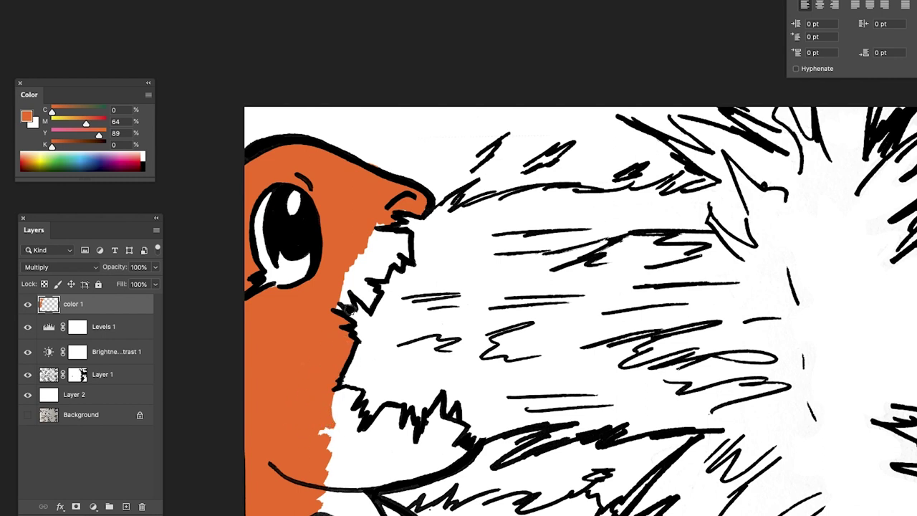
# - Fill the muzzle out to the upper jagged fur edge and the whole lower jaw with the same orange
pyautogui.moveTo(342, 301)
pyautogui.mouseDown()
pyautogui.moveTo(344, 289)
pyautogui.moveTo(340, 303)
pyautogui.moveTo(366, 304)
pyautogui.moveTo(370, 294)
pyautogui.moveTo(344, 266)
pyautogui.moveTo(366, 264)
pyautogui.moveTo(373, 276)
pyautogui.mouseUp()
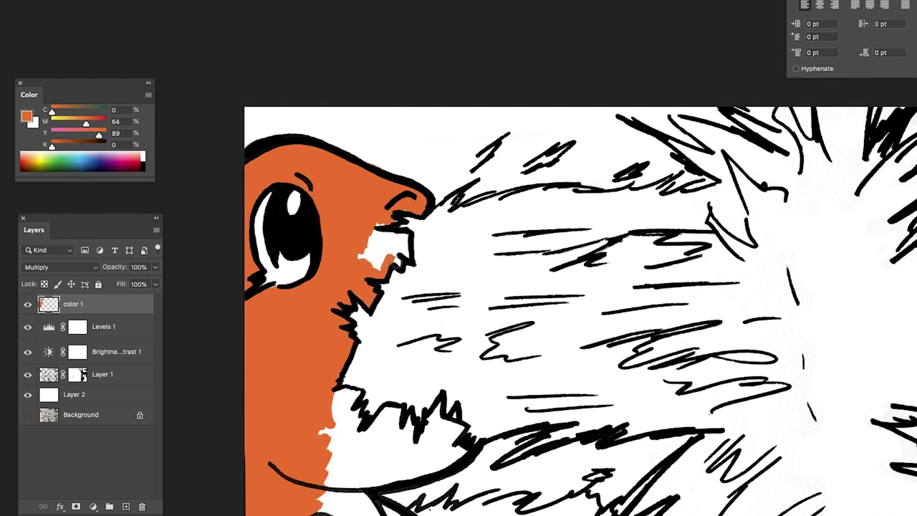
pyautogui.moveTo(404, 253)
pyautogui.mouseDown()
pyautogui.moveTo(401, 236)
pyautogui.moveTo(384, 238)
pyautogui.moveTo(379, 217)
pyautogui.moveTo(373, 246)
pyautogui.moveTo(361, 244)
pyautogui.moveTo(385, 246)
pyautogui.moveTo(392, 225)
pyautogui.mouseUp()
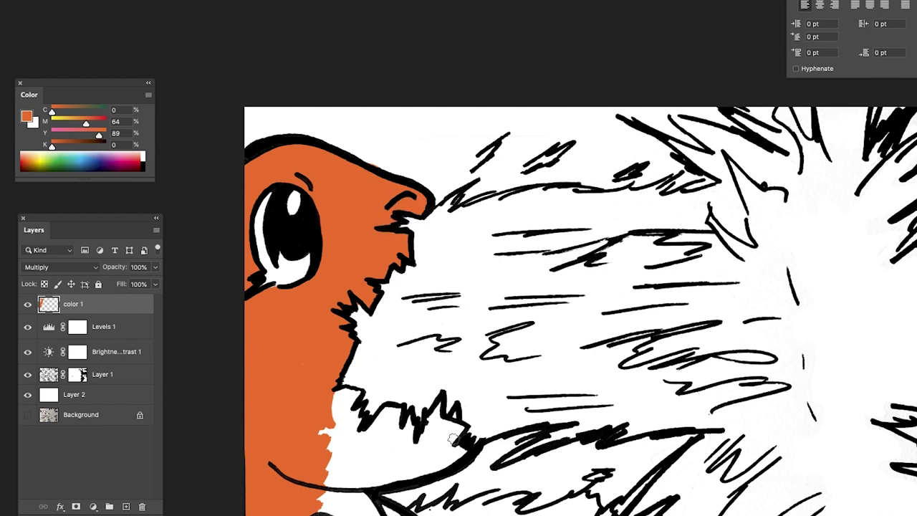
pyautogui.moveTo(434, 422)
pyautogui.mouseDown()
pyautogui.moveTo(461, 433)
pyautogui.moveTo(447, 455)
pyautogui.moveTo(461, 454)
pyautogui.moveTo(430, 469)
pyautogui.moveTo(422, 463)
pyautogui.moveTo(463, 429)
pyautogui.moveTo(439, 436)
pyautogui.moveTo(413, 465)
pyautogui.moveTo(412, 418)
pyautogui.moveTo(383, 415)
pyautogui.moveTo(374, 437)
pyautogui.moveTo(380, 458)
pyautogui.moveTo(395, 472)
pyautogui.moveTo(431, 469)
pyautogui.moveTo(397, 480)
pyautogui.moveTo(411, 465)
pyautogui.moveTo(380, 478)
pyautogui.moveTo(393, 466)
pyautogui.moveTo(362, 441)
pyautogui.moveTo(351, 450)
pyautogui.moveTo(360, 409)
pyautogui.moveTo(342, 380)
pyautogui.moveTo(330, 407)
pyautogui.moveTo(339, 422)
pyautogui.moveTo(332, 446)
pyautogui.moveTo(325, 442)
pyautogui.moveTo(345, 439)
pyautogui.moveTo(352, 490)
pyautogui.mouseUp()
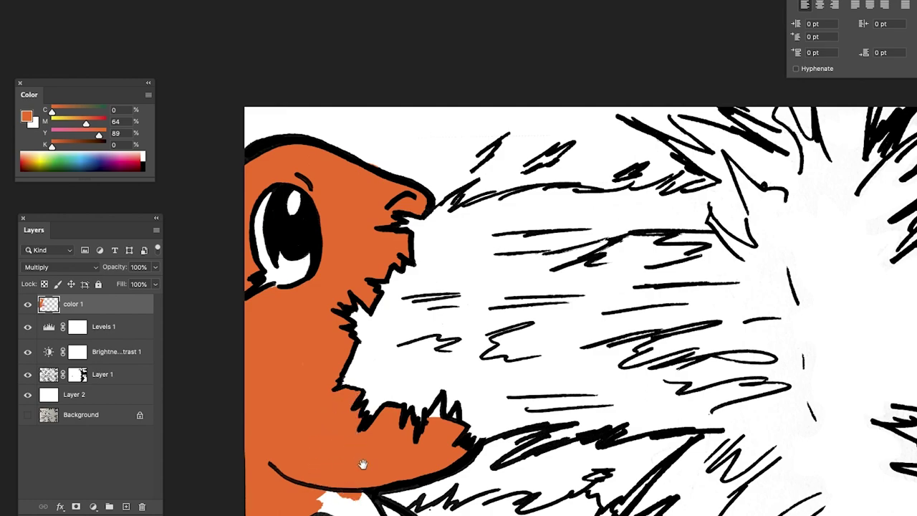
# - Paint the chest area above the belly outline, the shoulder, arm and hand orange, leaving the belly white
pyautogui.scroll(-5, 363, 464)
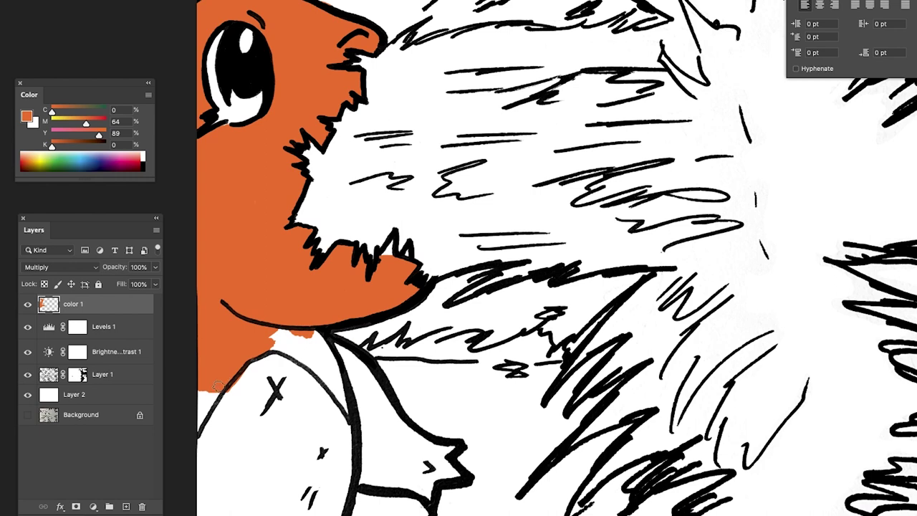
pyautogui.moveTo(216, 390); pyautogui.dragTo(204, 409)
pyautogui.moveTo(197, 430)
pyautogui.mouseDown()
pyautogui.moveTo(201, 374)
pyautogui.moveTo(223, 380)
pyautogui.mouseUp()
pyautogui.moveTo(273, 344)
pyautogui.mouseDown()
pyautogui.moveTo(322, 375)
pyautogui.moveTo(353, 418)
pyautogui.moveTo(326, 344)
pyautogui.moveTo(331, 377)
pyautogui.moveTo(313, 355)
pyautogui.moveTo(273, 336)
pyautogui.mouseUp()
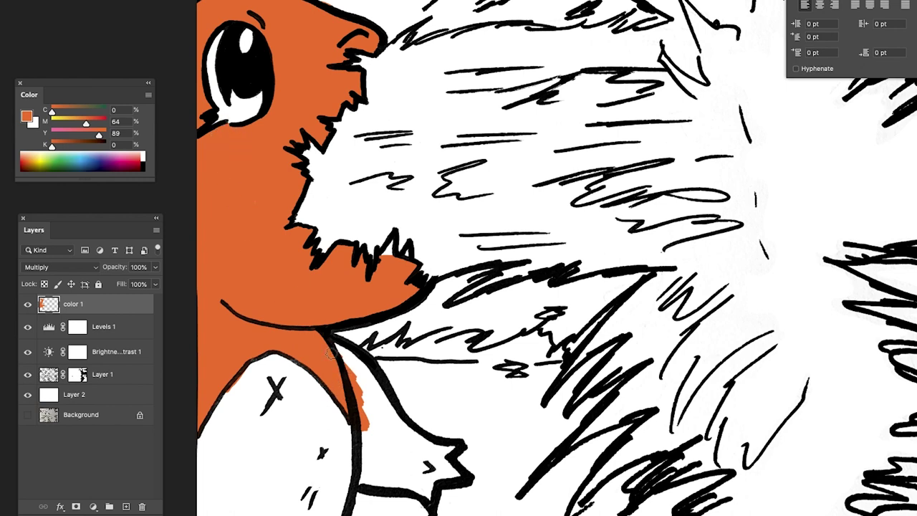
pyautogui.moveTo(431, 495)
pyautogui.mouseDown()
pyautogui.moveTo(443, 460)
pyautogui.moveTo(430, 465)
pyautogui.moveTo(446, 451)
pyautogui.moveTo(427, 456)
pyautogui.moveTo(420, 445)
pyautogui.moveTo(417, 481)
pyautogui.moveTo(425, 492)
pyautogui.moveTo(364, 482)
pyautogui.moveTo(366, 455)
pyautogui.moveTo(369, 464)
pyautogui.moveTo(377, 446)
pyautogui.moveTo(387, 454)
pyautogui.moveTo(387, 441)
pyautogui.moveTo(441, 448)
pyautogui.moveTo(410, 432)
pyautogui.moveTo(375, 384)
pyautogui.moveTo(421, 446)
pyautogui.moveTo(346, 368)
pyautogui.mouseUp()
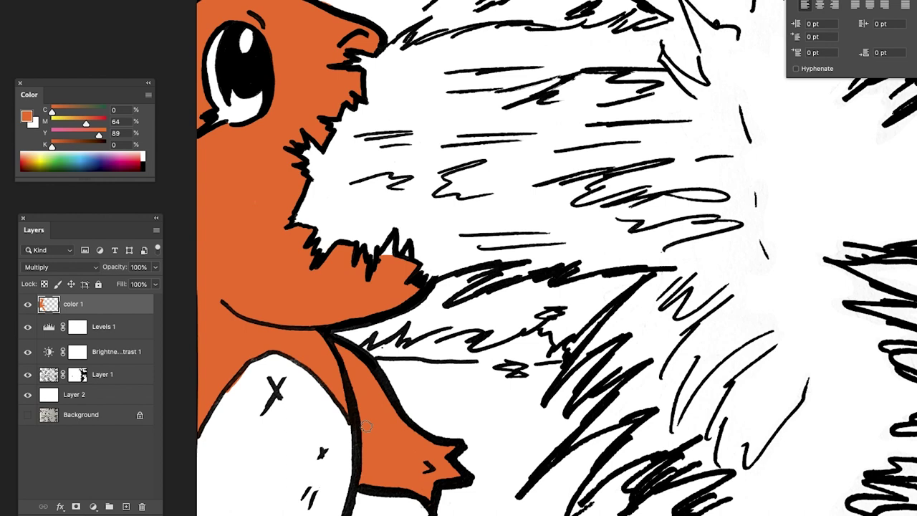
# - Try a yellow of C 0, M 25, Y 92, K 0 on part of the belly
pyautogui.click(41, 154)
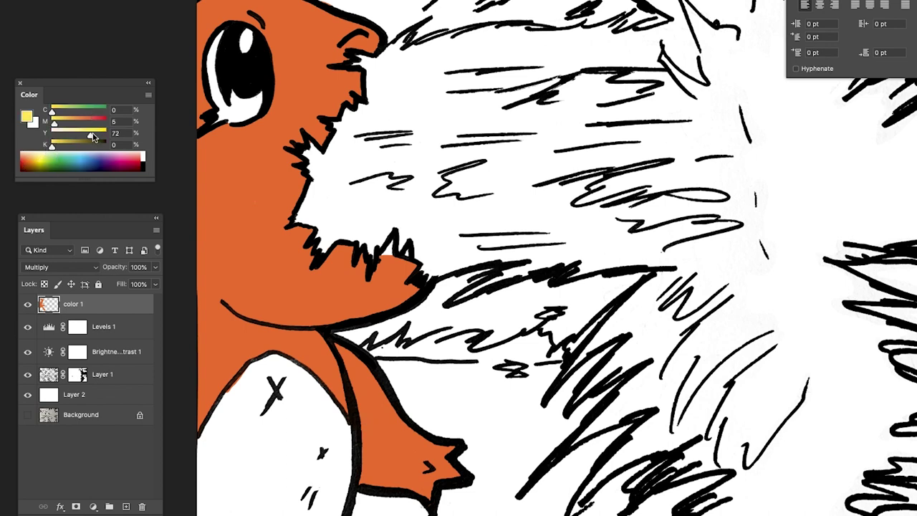
pyautogui.click(58, 122)
pyautogui.moveTo(59, 122)
pyautogui.mouseDown()
pyautogui.moveTo(100, 136)
pyautogui.moveTo(65, 124)
pyautogui.mouseUp()
pyautogui.moveTo(278, 373)
pyautogui.mouseDown()
pyautogui.moveTo(246, 387)
pyautogui.moveTo(199, 437)
pyautogui.moveTo(205, 451)
pyautogui.moveTo(231, 434)
pyautogui.moveTo(231, 495)
pyautogui.moveTo(260, 504)
pyautogui.moveTo(249, 471)
pyautogui.mouseUp()
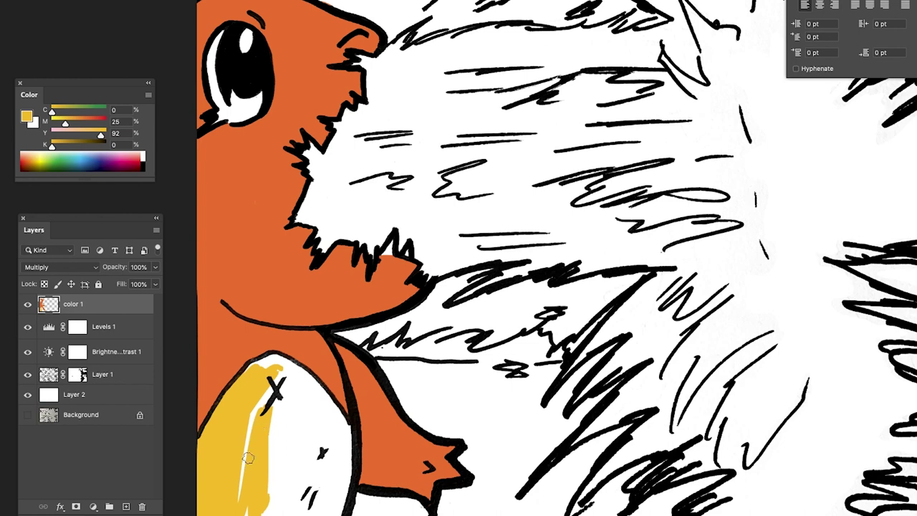
# - Raise the yellow's black to 17% and try the darker tone down the middle of the belly
pyautogui.click(54, 145)
pyautogui.moveTo(54, 145)
pyautogui.mouseDown()
pyautogui.moveTo(71, 146)
pyautogui.moveTo(61, 147)
pyautogui.mouseUp()
pyautogui.moveTo(284, 405)
pyautogui.mouseDown()
pyautogui.moveTo(277, 418)
pyautogui.moveTo(262, 418)
pyautogui.moveTo(256, 395)
pyautogui.moveTo(252, 408)
pyautogui.mouseUp()
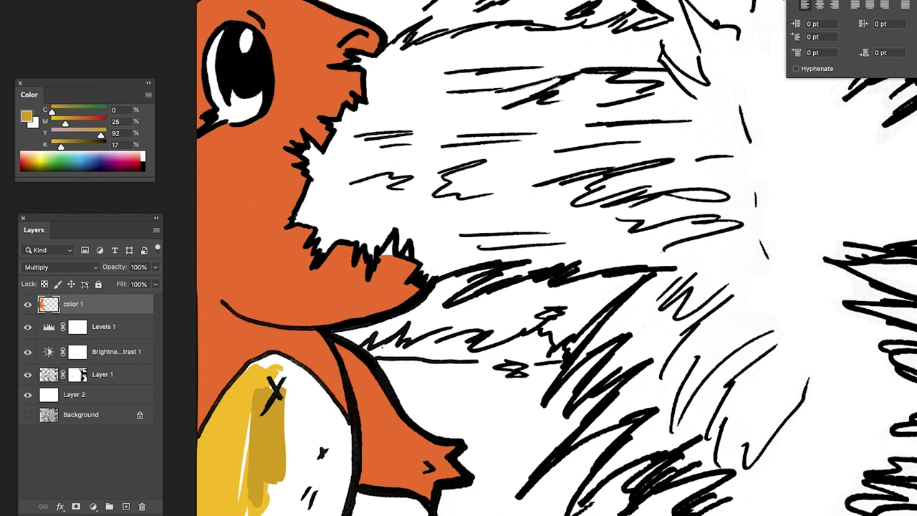
# - Set the foreground color to a muted tan, hex ddbd6e
pyautogui.click(26, 116)
pyautogui.moveTo(562, 0); pyautogui.dragTo(531, 78)
pyautogui.moveTo(481, 152); pyautogui.dragTo(470, 164)
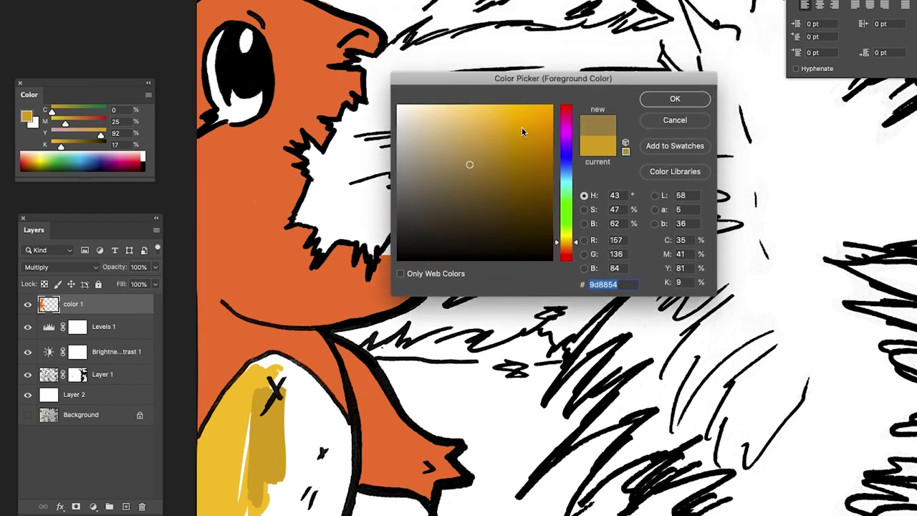
pyautogui.click(456, 138)
pyautogui.click(464, 131)
pyautogui.moveTo(474, 135); pyautogui.dragTo(482, 125)
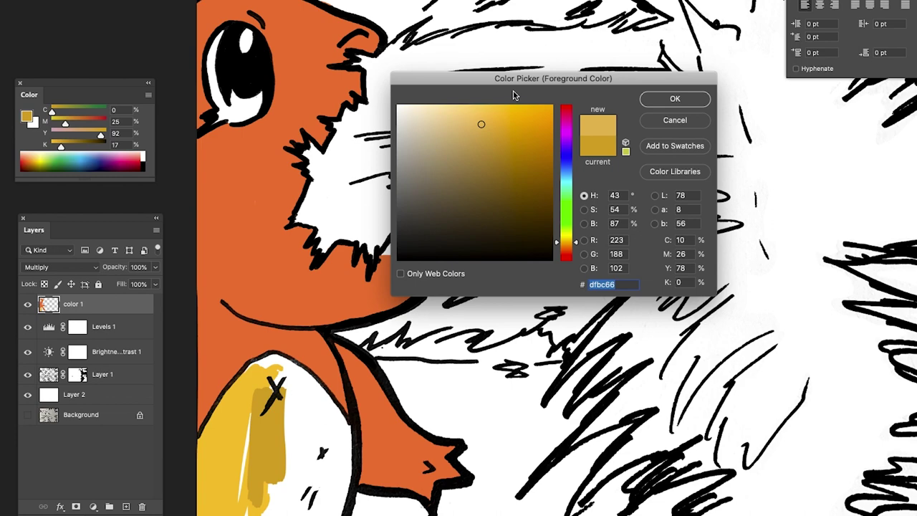
pyautogui.click(478, 125)
pyautogui.click(476, 125)
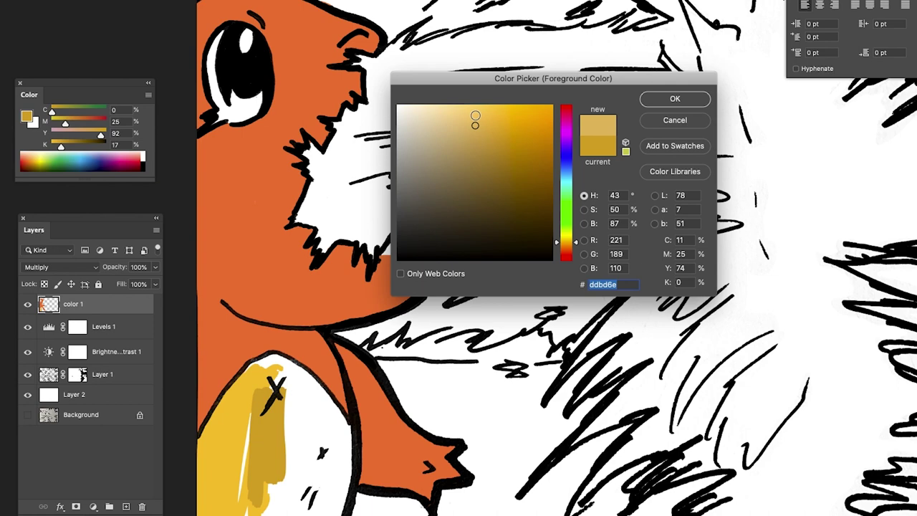
pyautogui.click(675, 98)
# - Paint the whole belly tan up to its outline, covering the yellow test patches
pyautogui.moveTo(294, 419)
pyautogui.mouseDown()
pyautogui.moveTo(276, 371)
pyautogui.moveTo(247, 419)
pyautogui.moveTo(232, 482)
pyautogui.mouseUp()
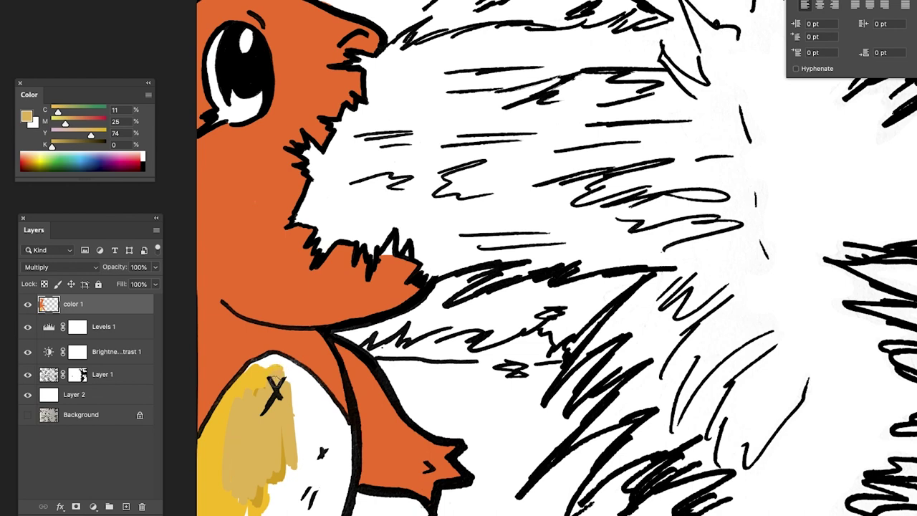
pyautogui.moveTo(284, 370); pyautogui.dragTo(268, 367)
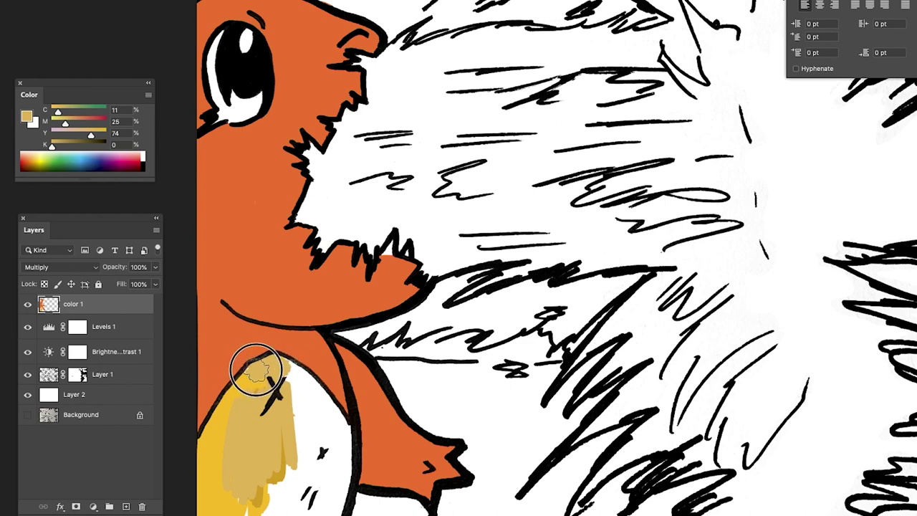
pyautogui.moveTo(266, 385)
pyautogui.mouseDown()
pyautogui.moveTo(246, 378)
pyautogui.moveTo(217, 425)
pyautogui.moveTo(215, 501)
pyautogui.moveTo(251, 505)
pyautogui.moveTo(290, 450)
pyautogui.moveTo(307, 501)
pyautogui.moveTo(293, 385)
pyautogui.moveTo(294, 393)
pyautogui.moveTo(276, 366)
pyautogui.moveTo(308, 385)
pyautogui.moveTo(313, 401)
pyautogui.moveTo(313, 389)
pyautogui.moveTo(346, 449)
pyautogui.moveTo(340, 499)
pyautogui.moveTo(321, 429)
pyautogui.moveTo(303, 409)
pyautogui.moveTo(303, 447)
pyautogui.moveTo(299, 435)
pyautogui.mouseUp()
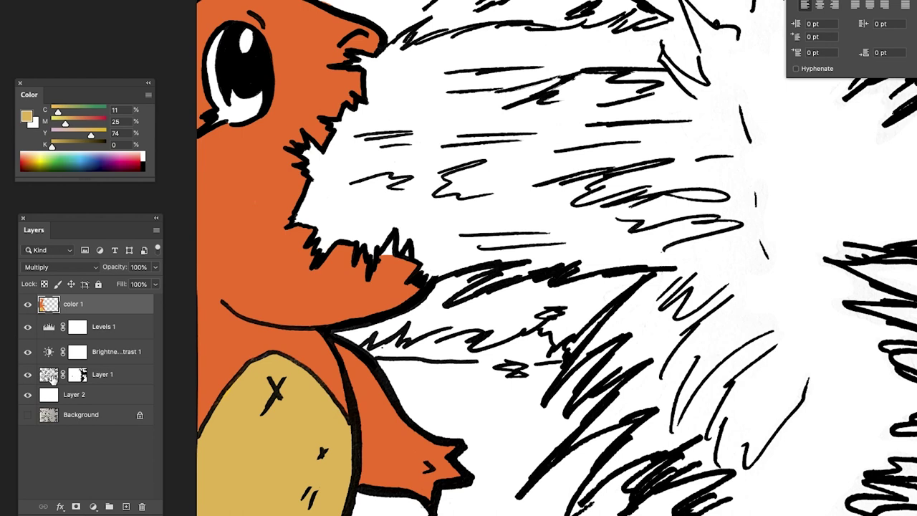
# - On Layer 1's image, paint the belly's curved outline thicker in solid black with a smaller brush and default colors
pyautogui.click(45, 375)
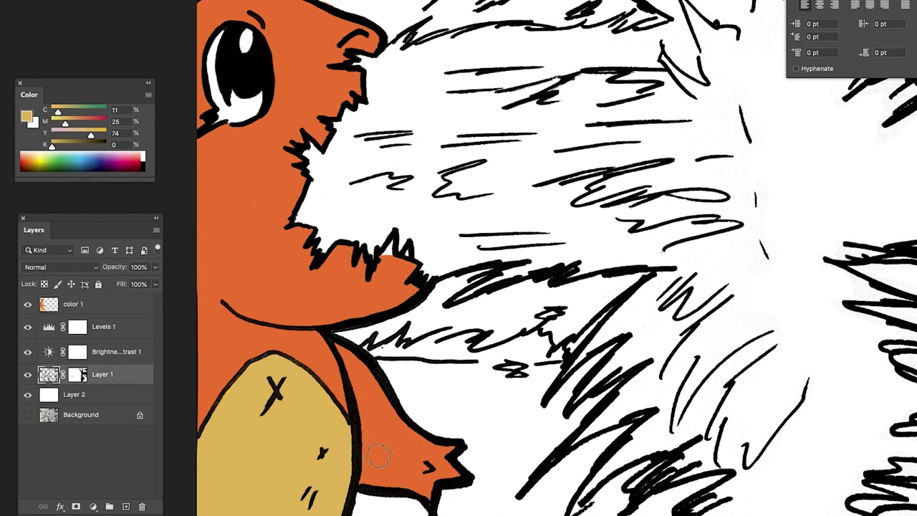
pyautogui.press('d')
pyautogui.press('[')
pyautogui.press('[')
pyautogui.press('[')
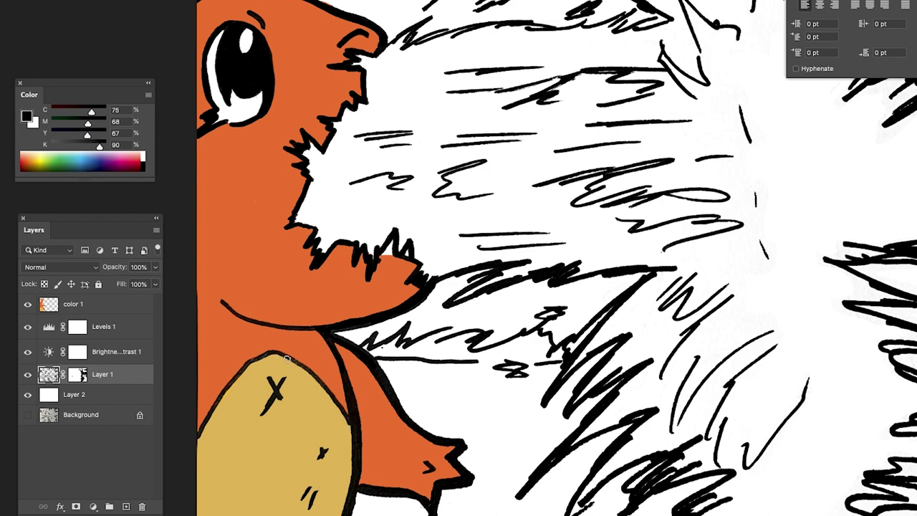
pyautogui.moveTo(291, 360); pyautogui.dragTo(308, 371)
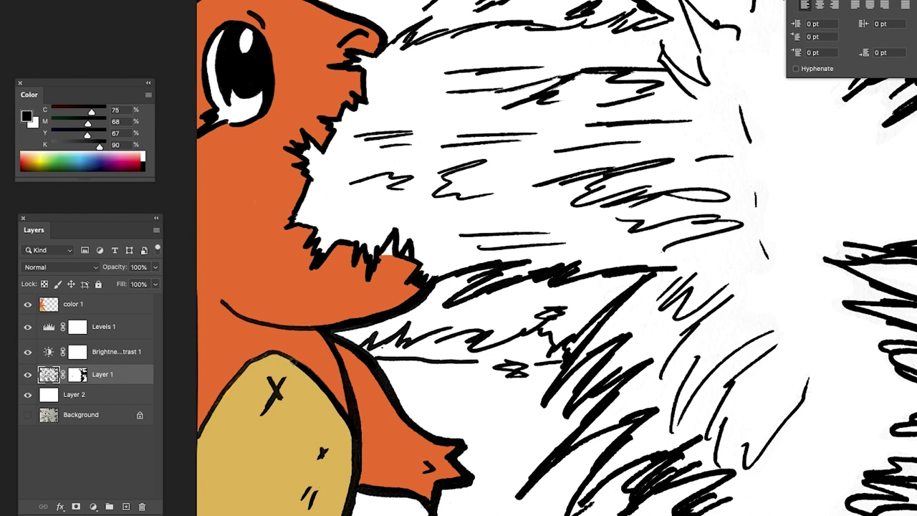
pyautogui.moveTo(269, 355)
pyautogui.mouseDown()
pyautogui.moveTo(220, 396)
pyautogui.moveTo(187, 453)
pyautogui.mouseUp()
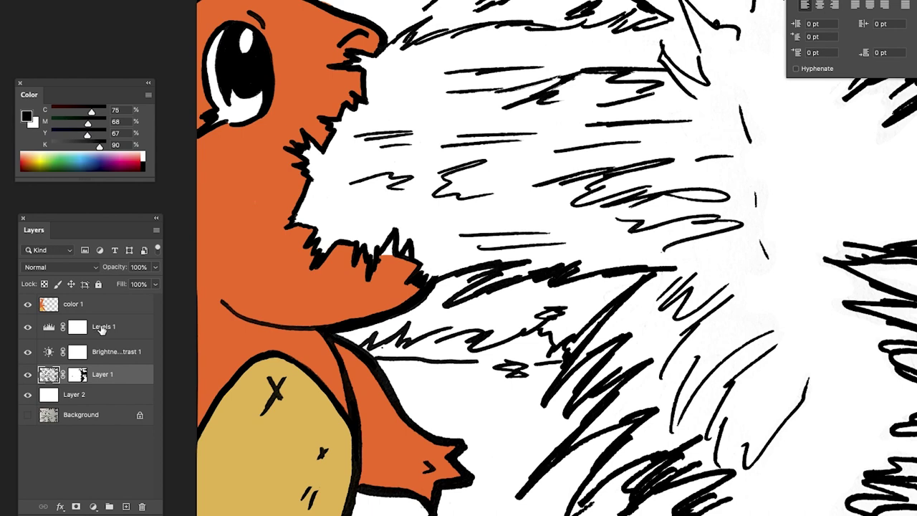
# - Lock Layer 1 completely and duplicate the color 1 layer
pyautogui.click(99, 285)
pyautogui.click(106, 308)
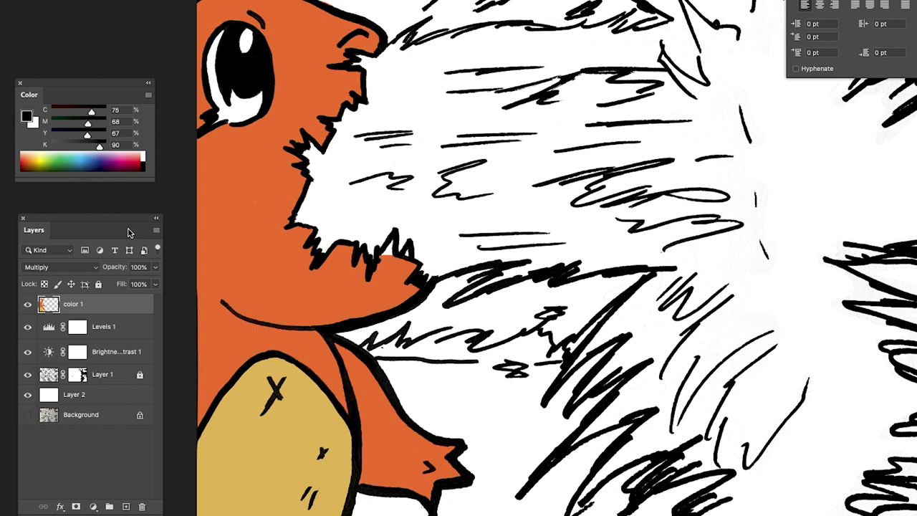
pyautogui.press('super+j')
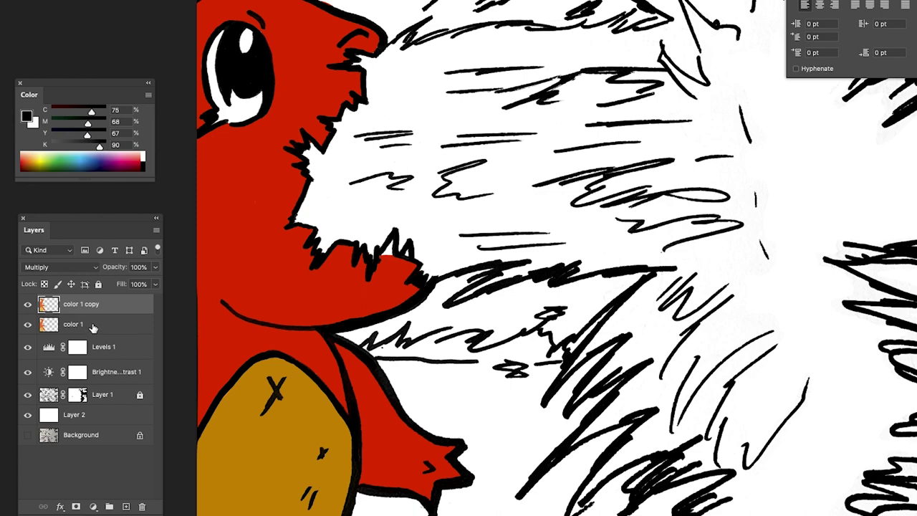
# - Hide the Levels 1, Brightness/Contrast 1, color 1 and color 1 copy layers
pyautogui.click(126, 356)
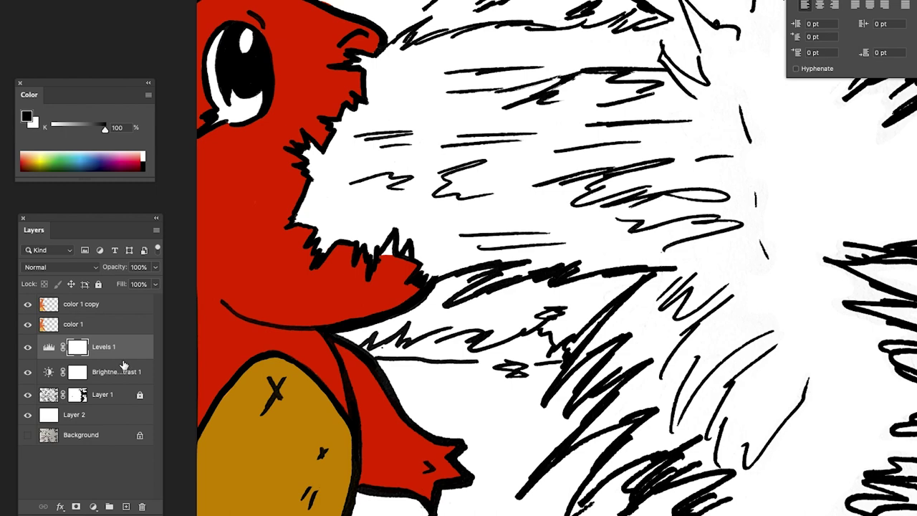
pyautogui.click(27, 372)
pyautogui.click(27, 347)
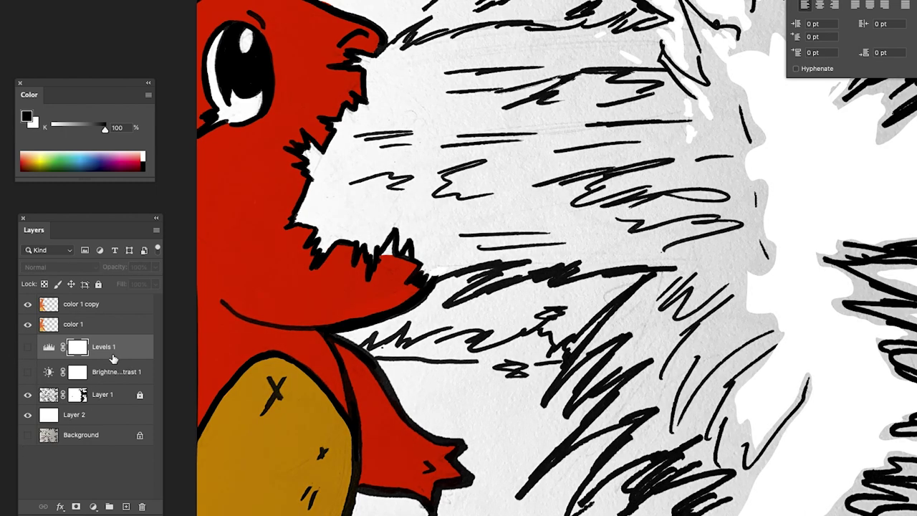
pyautogui.click(27, 328)
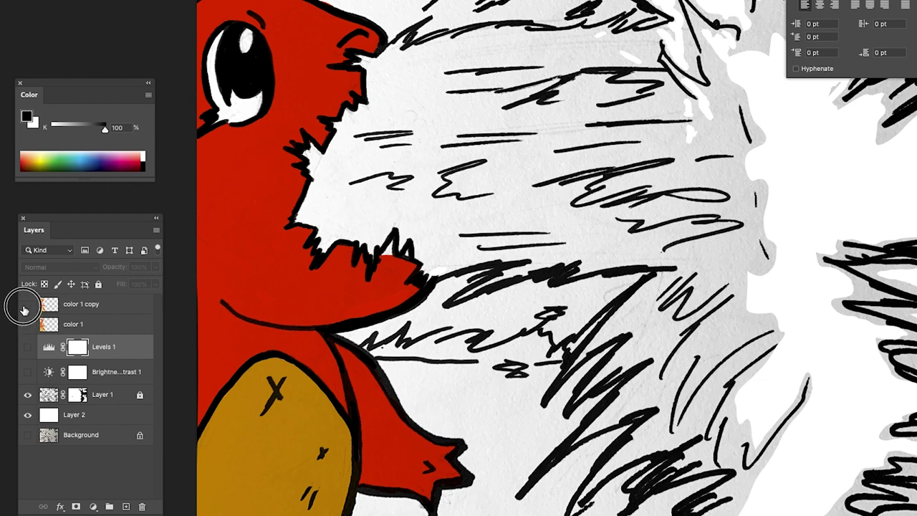
pyautogui.click(27, 304)
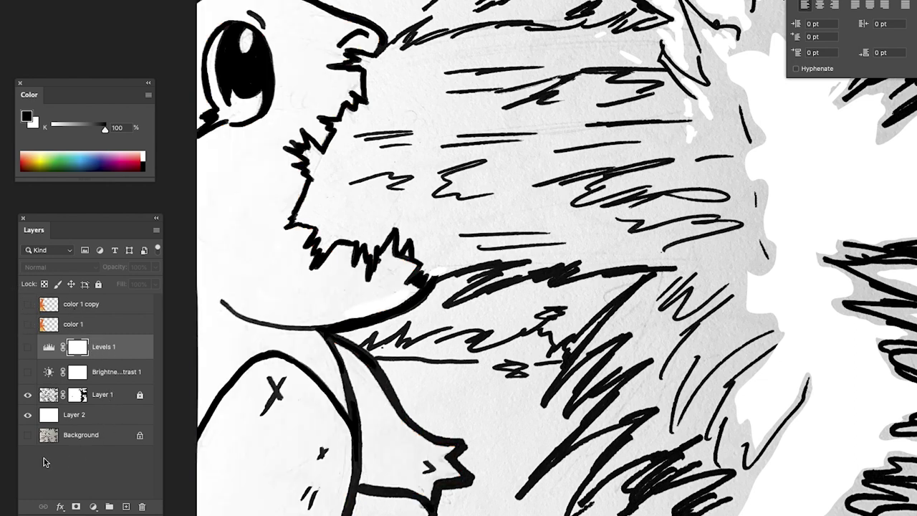
pyautogui.click(108, 396)
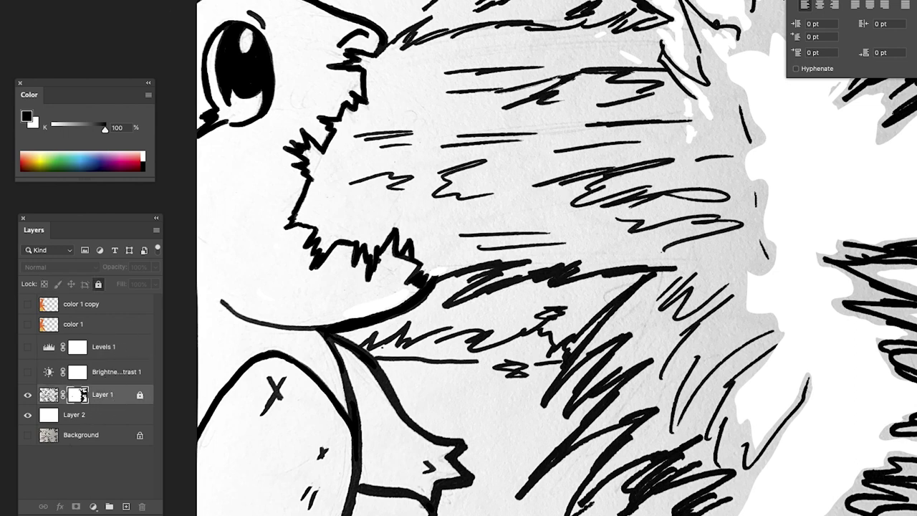
pyautogui.click(107, 0)
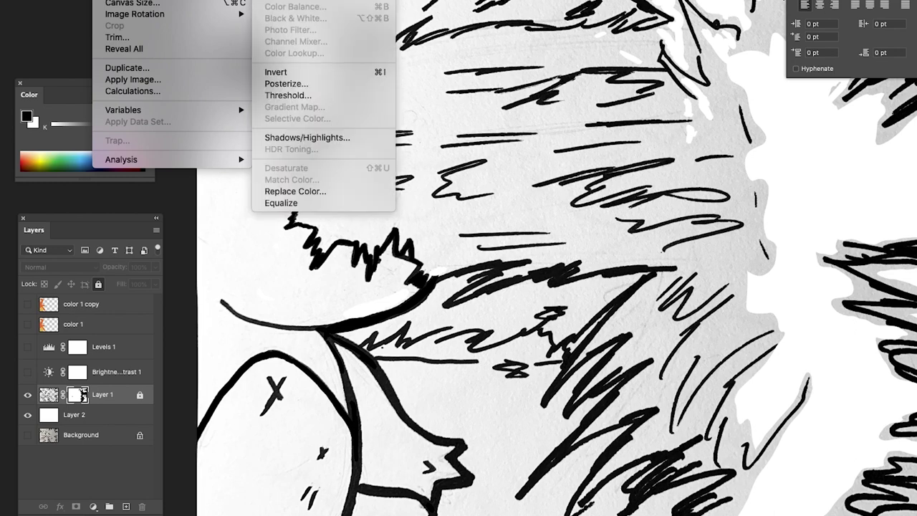
pyautogui.press('super+l')
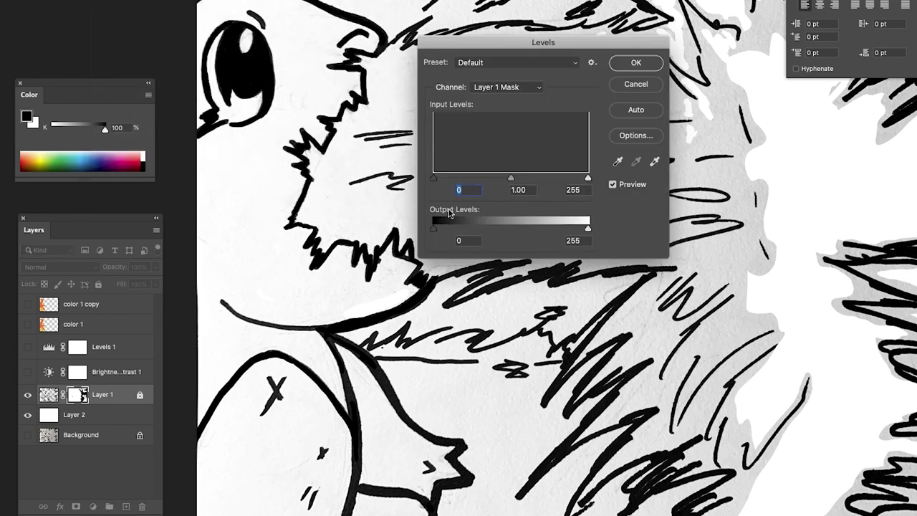
pyautogui.moveTo(434, 179); pyautogui.dragTo(504, 186)
pyautogui.moveTo(587, 179)
pyautogui.mouseDown()
pyautogui.moveTo(546, 184)
pyautogui.moveTo(589, 180)
pyautogui.mouseUp()
pyautogui.moveTo(504, 180)
pyautogui.mouseDown()
pyautogui.moveTo(563, 174)
pyautogui.moveTo(507, 181)
pyautogui.mouseUp()
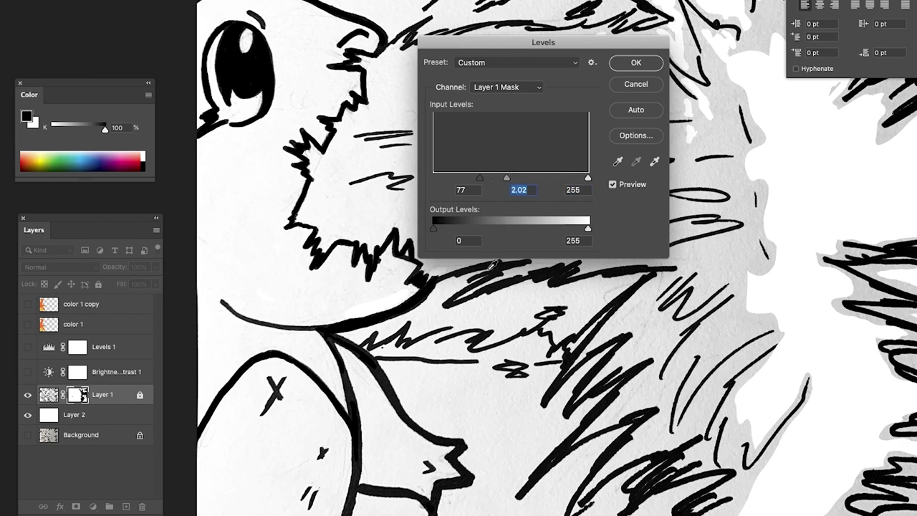
pyautogui.click(614, 187)
pyautogui.click(614, 187)
pyautogui.click(612, 187)
pyautogui.click(613, 189)
pyautogui.click(636, 84)
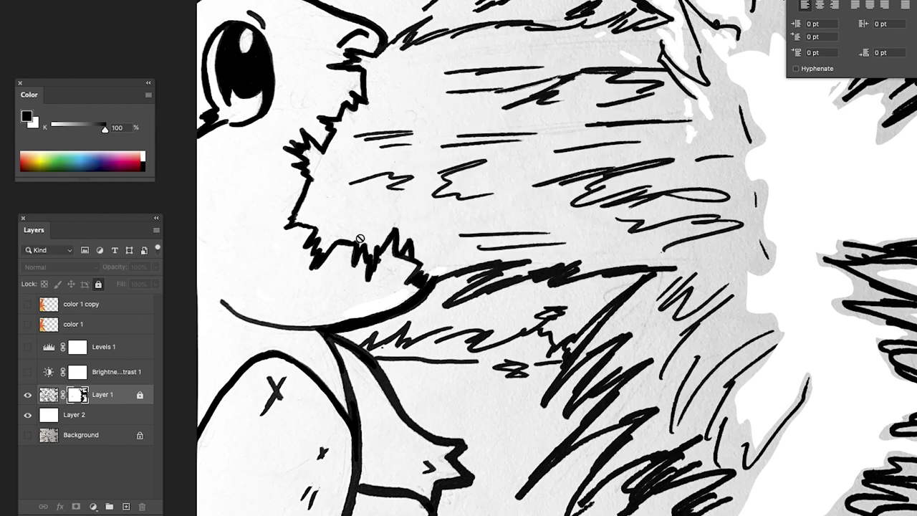
# - Select Layer 1's image and show the Brightness/Contrast 1, Levels 1, color 1 and color 1 copy layers again
pyautogui.click(51, 394)
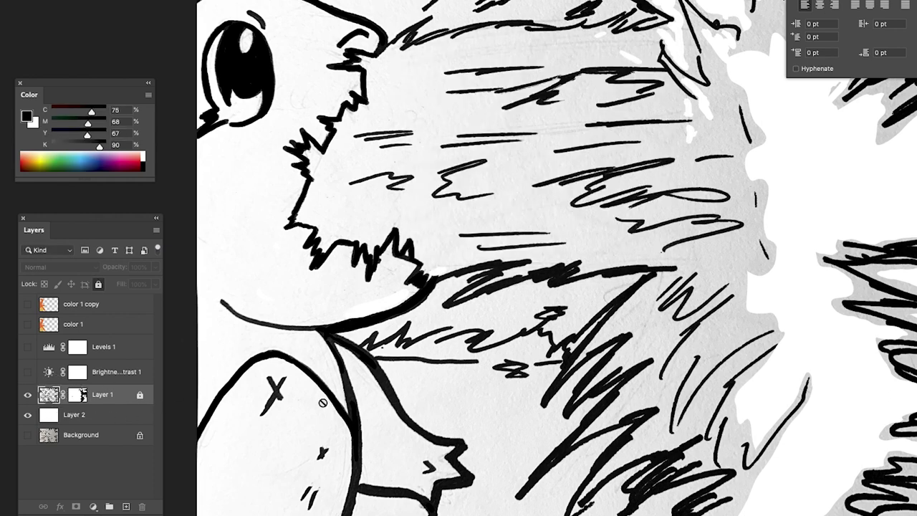
pyautogui.click(27, 372)
pyautogui.click(28, 347)
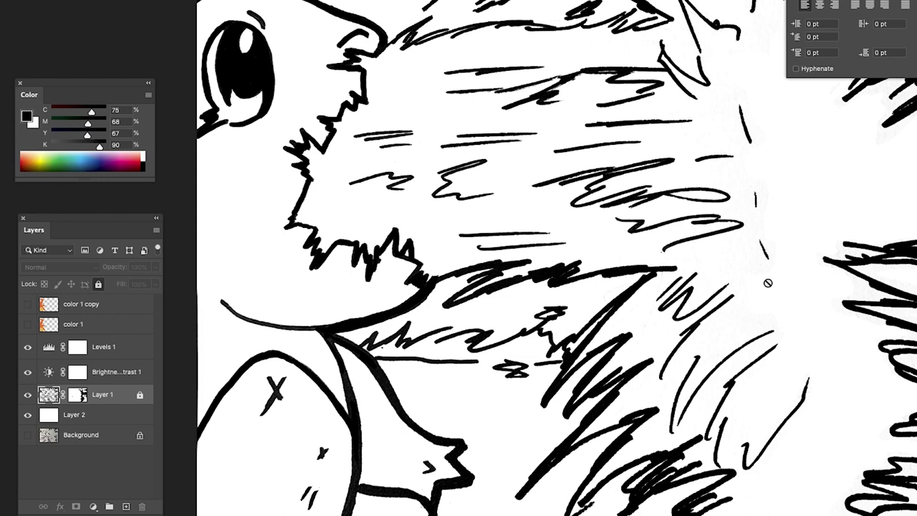
pyautogui.click(26, 327)
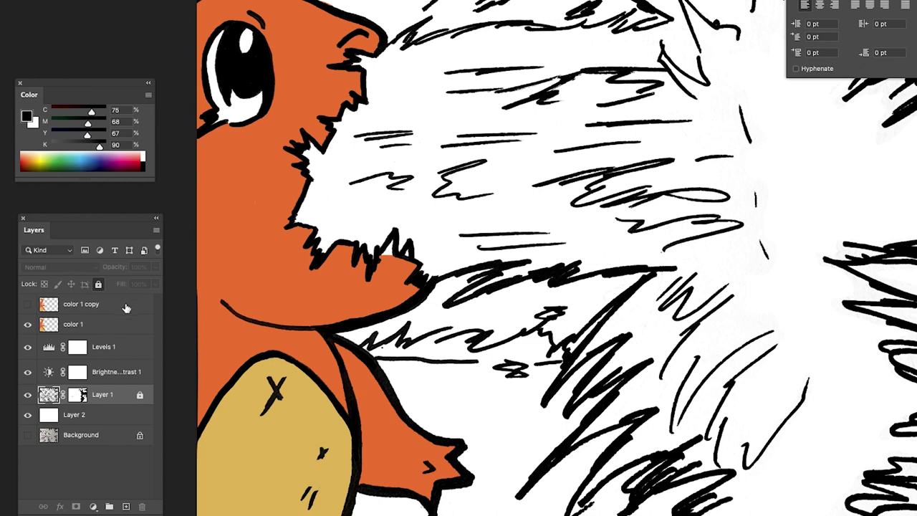
pyautogui.click(27, 303)
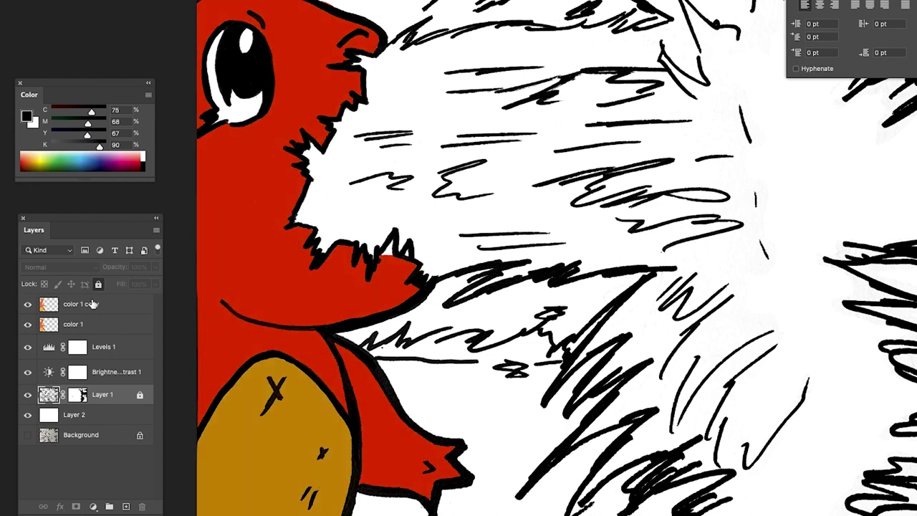
# - Set the blend mode of the color 1 copy layer to Screen
pyautogui.click(108, 306)
pyautogui.click(95, 271)
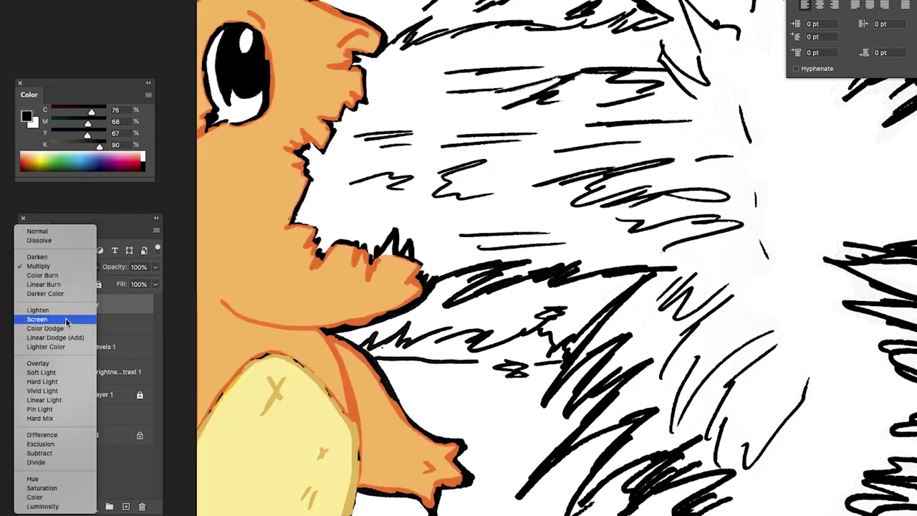
pyautogui.click(66, 319)
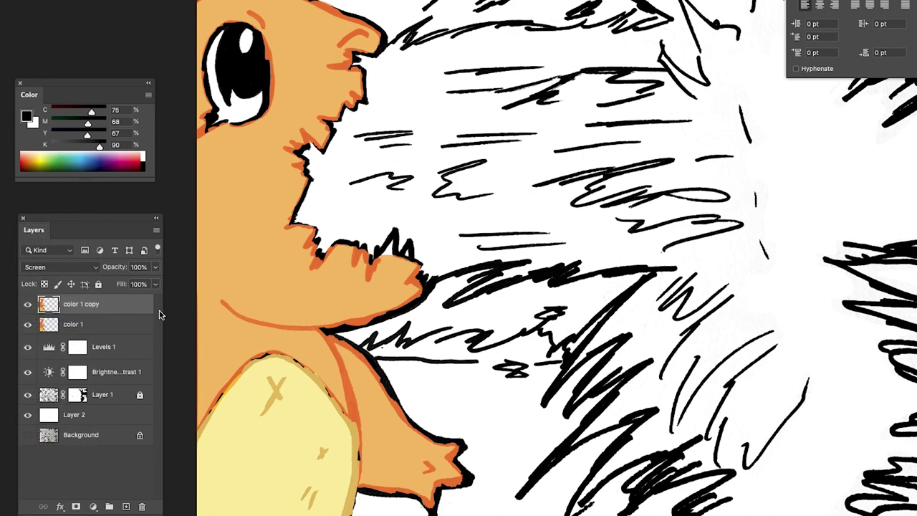
# - Move the color 1 and color 1 copy layers together below Layer 1, directly above Layer 2
pyautogui.click(123, 330)
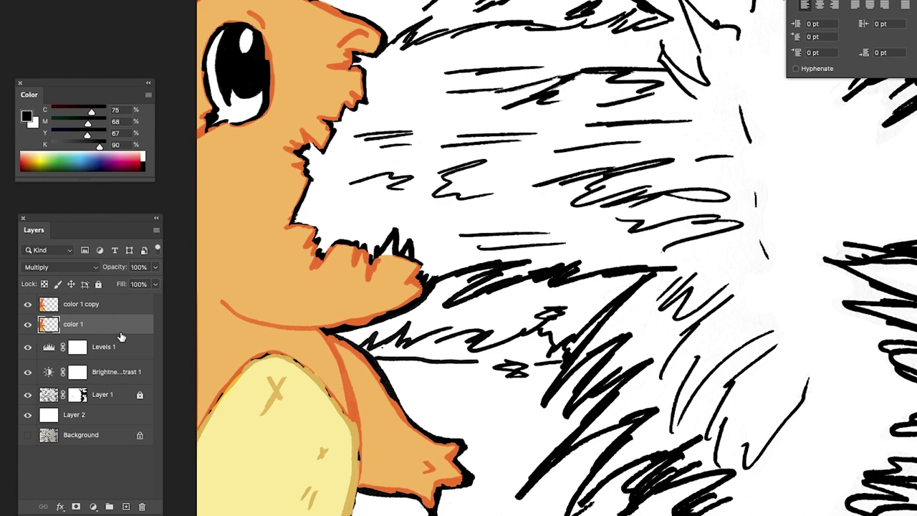
pyautogui.keyDown('shift'); pyautogui.click(126, 305); pyautogui.keyUp('shift')
pyautogui.moveTo(127, 307); pyautogui.dragTo(126, 414)
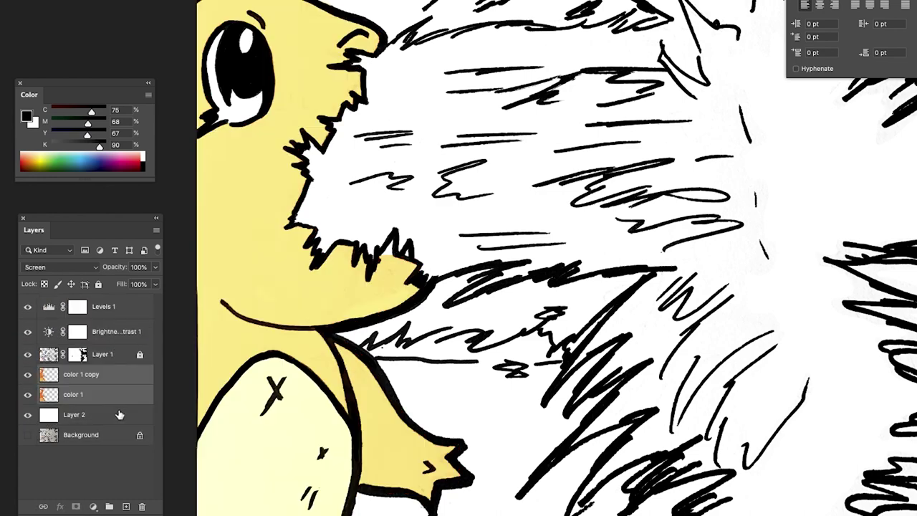
# - Add a layer mask to the color 1 copy layer and choose the Soft Round brush from the General Brushes
pyautogui.click(119, 376)
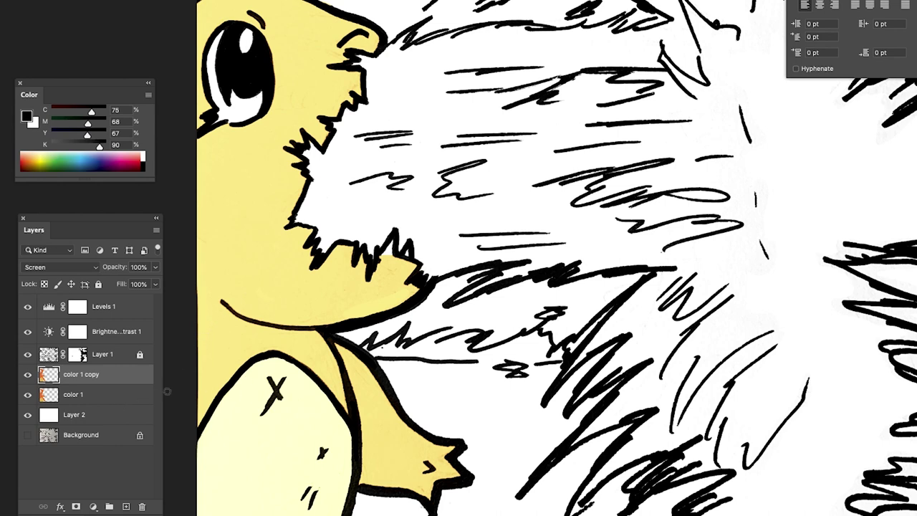
pyautogui.click(126, 507)
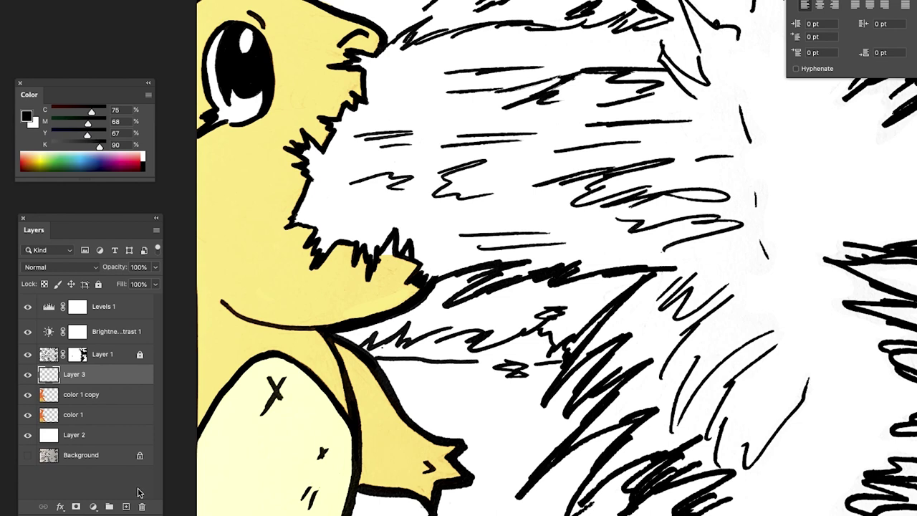
pyautogui.click(142, 506)
pyautogui.click(76, 506)
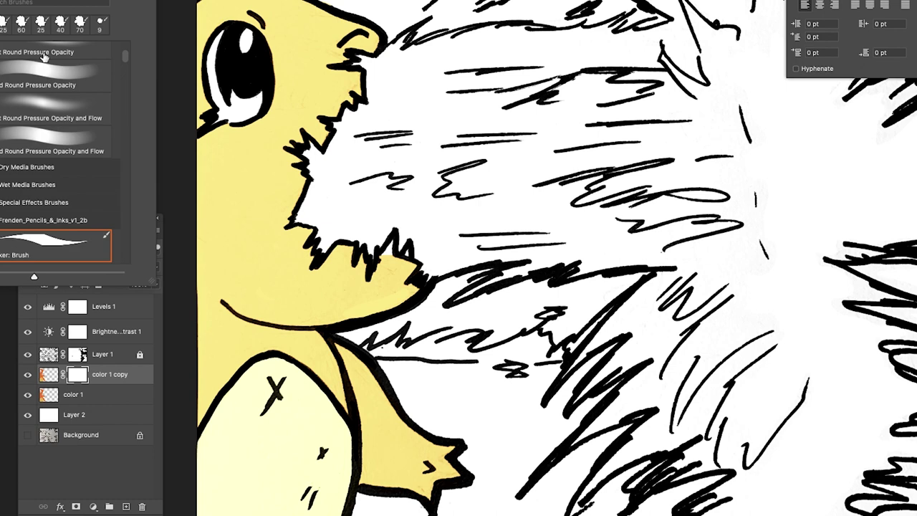
pyautogui.scroll(5, 124, 63)
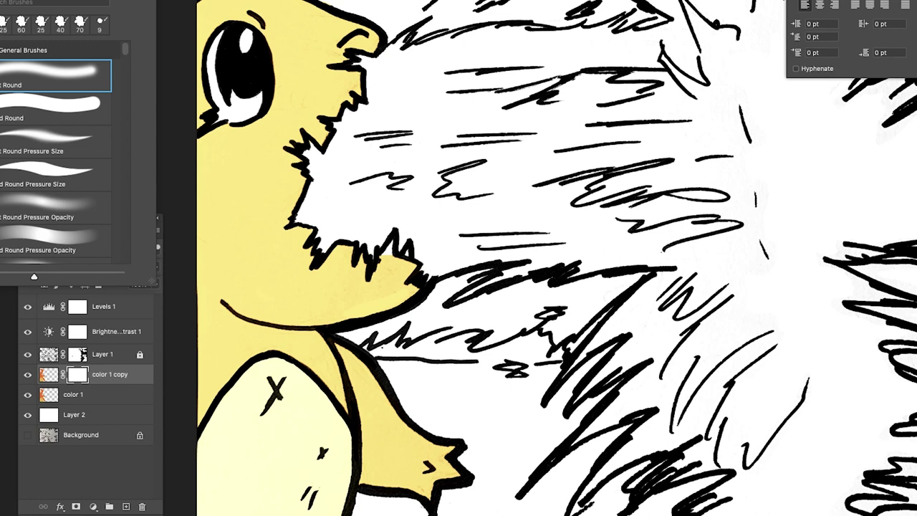
pyautogui.press('Return')
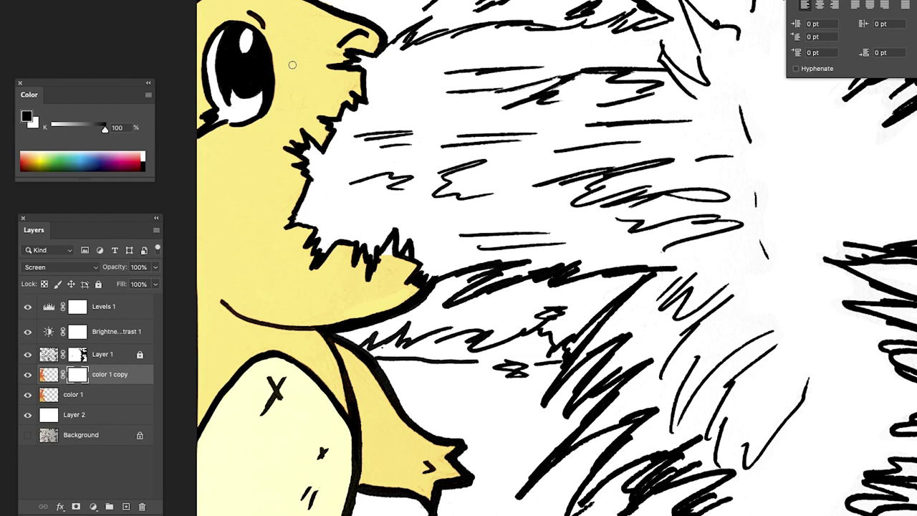
# - Paint black on the color 1 copy mask over the head, body, belly and arm, using a larger brush and leaving light highlights along the outer edges
pyautogui.press(']')
pyautogui.press(']')
pyautogui.press(']')
pyautogui.press(']')
pyautogui.press(']')
pyautogui.press('[')
pyautogui.press('[')
pyautogui.press('[')
pyautogui.press(']')
pyautogui.moveTo(266, 33)
pyautogui.mouseDown()
pyautogui.moveTo(206, 6)
pyautogui.moveTo(219, 14)
pyautogui.moveTo(220, 104)
pyautogui.moveTo(234, 120)
pyautogui.moveTo(264, 93)
pyautogui.moveTo(267, 69)
pyautogui.moveTo(297, 60)
pyautogui.moveTo(292, 74)
pyautogui.moveTo(265, 41)
pyautogui.moveTo(301, 64)
pyautogui.moveTo(287, 39)
pyautogui.moveTo(297, 32)
pyautogui.moveTo(281, 14)
pyautogui.moveTo(239, 3)
pyautogui.moveTo(293, 39)
pyautogui.moveTo(301, 41)
pyautogui.moveTo(305, 27)
pyautogui.moveTo(290, 22)
pyautogui.moveTo(308, 38)
pyautogui.moveTo(316, 95)
pyautogui.mouseUp()
pyautogui.moveTo(322, 80)
pyautogui.mouseDown()
pyautogui.moveTo(318, 37)
pyautogui.moveTo(294, 106)
pyautogui.moveTo(248, 138)
pyautogui.moveTo(232, 180)
pyautogui.moveTo(215, 119)
pyautogui.moveTo(202, 122)
pyautogui.moveTo(200, 99)
pyautogui.moveTo(220, 68)
pyautogui.moveTo(252, 28)
pyautogui.moveTo(291, 27)
pyautogui.moveTo(240, 166)
pyautogui.moveTo(235, 208)
pyautogui.moveTo(215, 219)
pyautogui.moveTo(221, 245)
pyautogui.moveTo(203, 243)
pyautogui.moveTo(220, 267)
pyautogui.moveTo(206, 265)
pyautogui.moveTo(235, 278)
pyautogui.moveTo(251, 272)
pyautogui.moveTo(261, 249)
pyautogui.moveTo(256, 212)
pyautogui.moveTo(251, 226)
pyautogui.moveTo(287, 279)
pyautogui.moveTo(334, 309)
pyautogui.mouseUp()
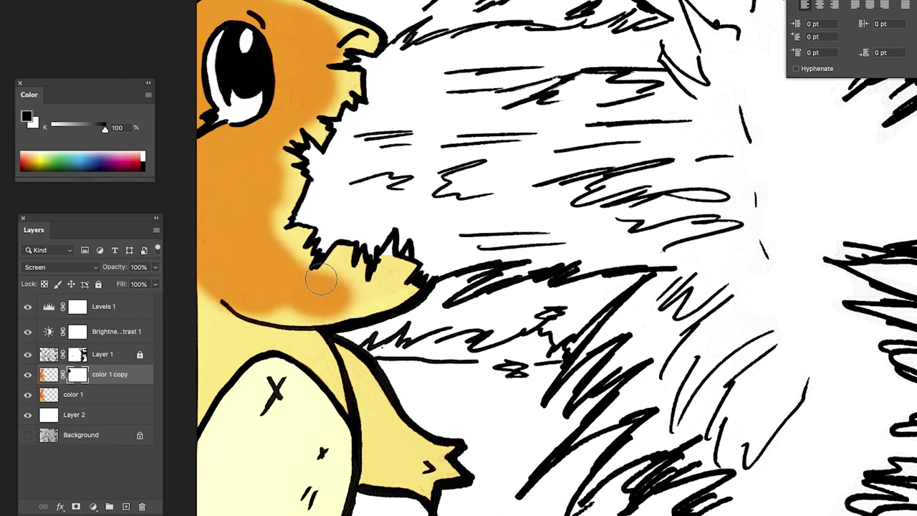
pyautogui.moveTo(414, 491)
pyautogui.mouseDown()
pyautogui.moveTo(423, 494)
pyautogui.moveTo(420, 467)
pyautogui.moveTo(362, 469)
pyautogui.moveTo(308, 502)
pyautogui.moveTo(313, 491)
pyautogui.moveTo(256, 440)
pyautogui.moveTo(199, 486)
pyautogui.moveTo(208, 426)
pyautogui.moveTo(247, 451)
pyautogui.moveTo(261, 389)
pyautogui.moveTo(283, 372)
pyautogui.moveTo(317, 399)
pyautogui.moveTo(322, 420)
pyautogui.moveTo(311, 385)
pyautogui.moveTo(330, 397)
pyautogui.moveTo(297, 328)
pyautogui.moveTo(309, 327)
pyautogui.moveTo(286, 313)
pyautogui.moveTo(272, 348)
pyautogui.moveTo(262, 329)
pyautogui.moveTo(256, 361)
pyautogui.moveTo(205, 342)
pyautogui.mouseUp()
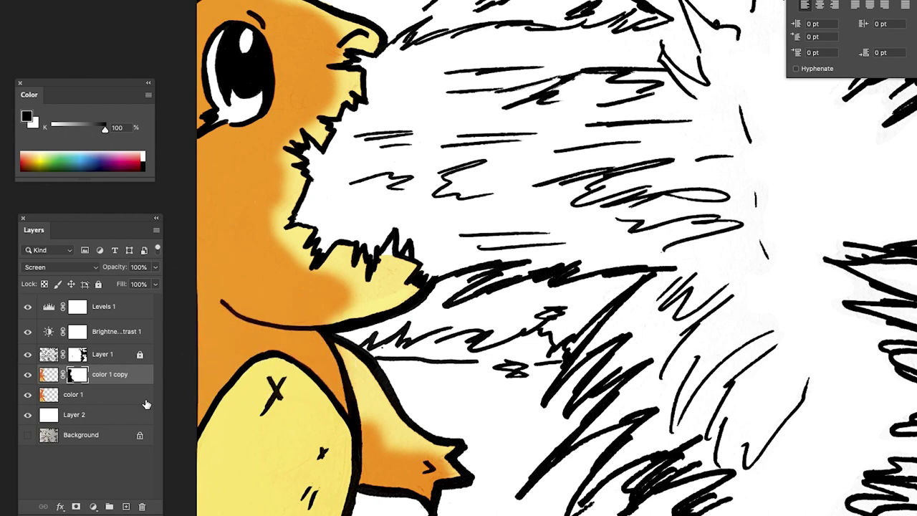
# - Set the color 1 layer's blend mode to Normal and rename the color 1 copy layer as highlights
pyautogui.click(123, 399)
pyautogui.click(94, 267)
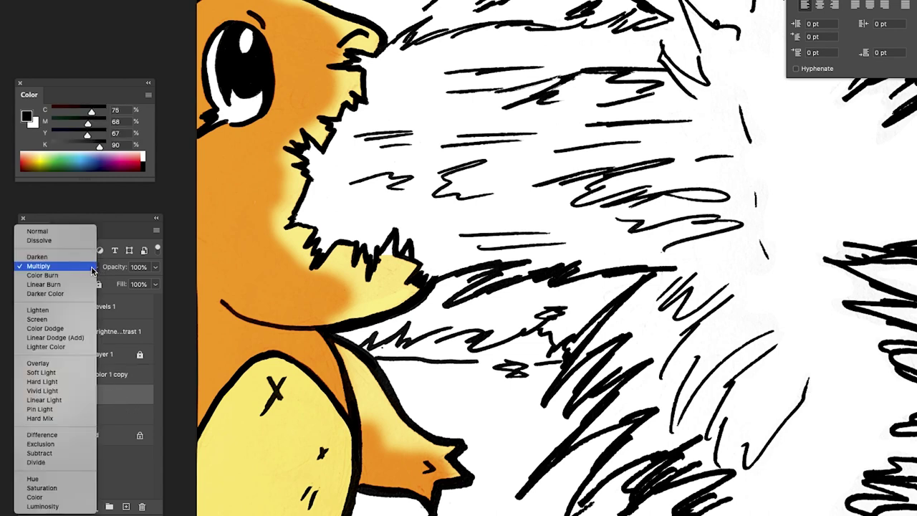
pyautogui.click(81, 229)
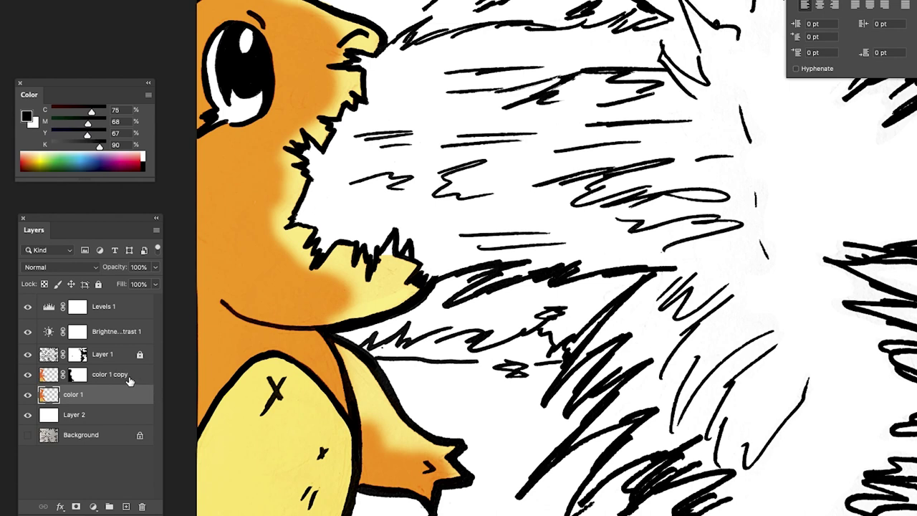
pyautogui.click(79, 369)
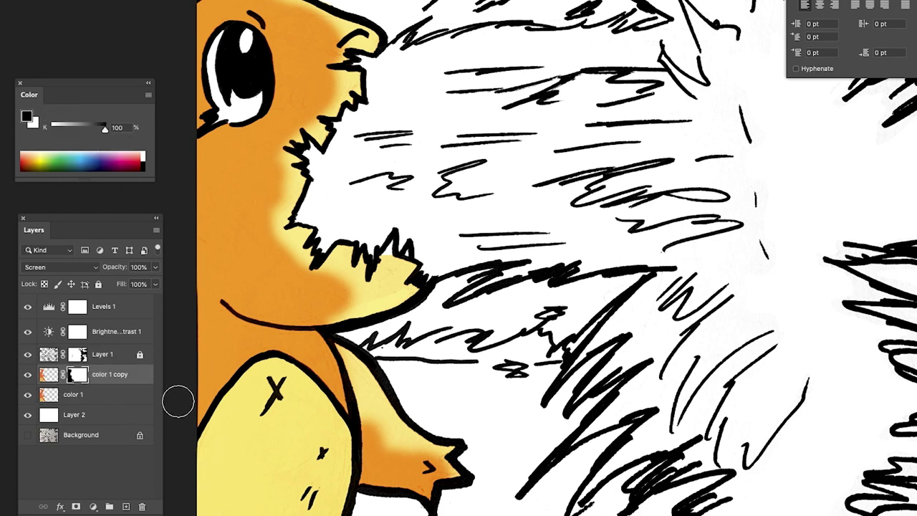
pyautogui.doubleClick(115, 375)
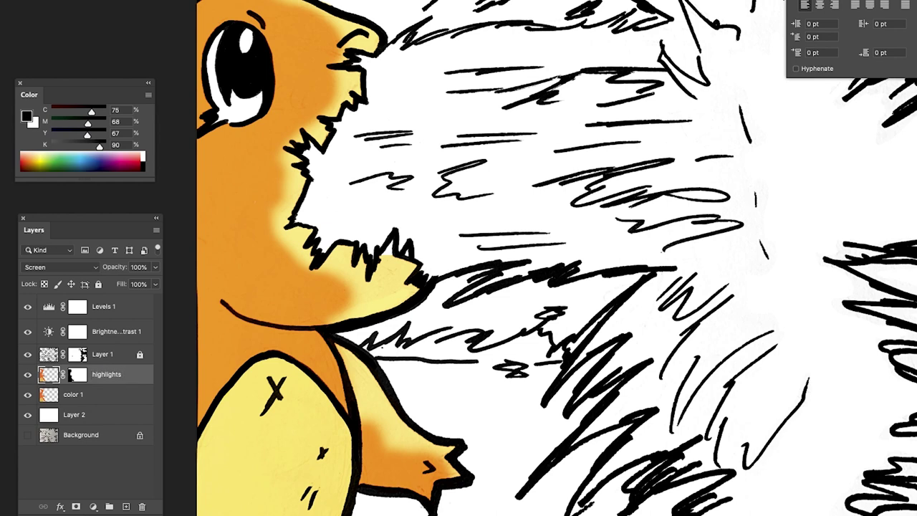
# - Paint black on the highlights layer's image to narrow the light edges along the face, jaw and arm
pyautogui.press(']')
pyautogui.moveTo(351, 304)
pyautogui.mouseDown()
pyautogui.moveTo(384, 289)
pyautogui.moveTo(361, 295)
pyautogui.moveTo(334, 286)
pyautogui.moveTo(337, 275)
pyautogui.moveTo(324, 286)
pyautogui.moveTo(272, 276)
pyautogui.moveTo(286, 251)
pyautogui.moveTo(265, 229)
pyautogui.moveTo(276, 165)
pyautogui.moveTo(312, 120)
pyautogui.mouseUp()
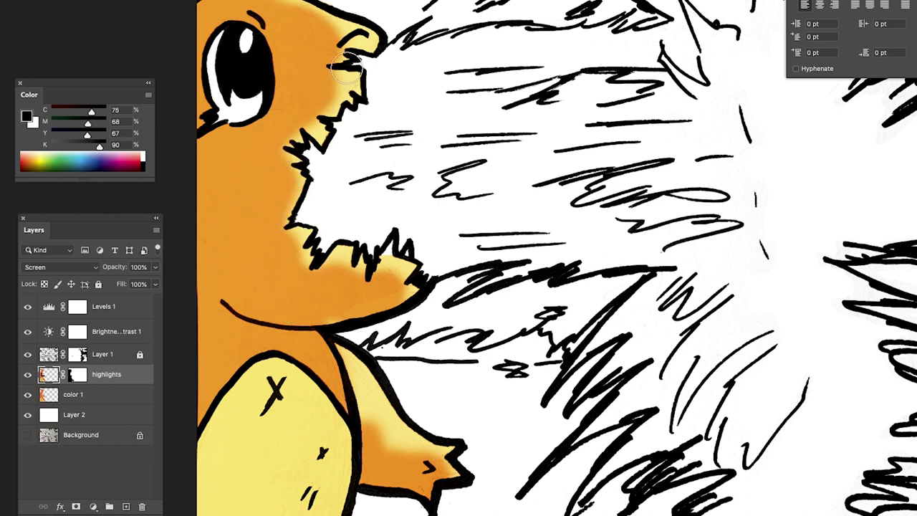
pyautogui.press(']')
pyautogui.press('[')
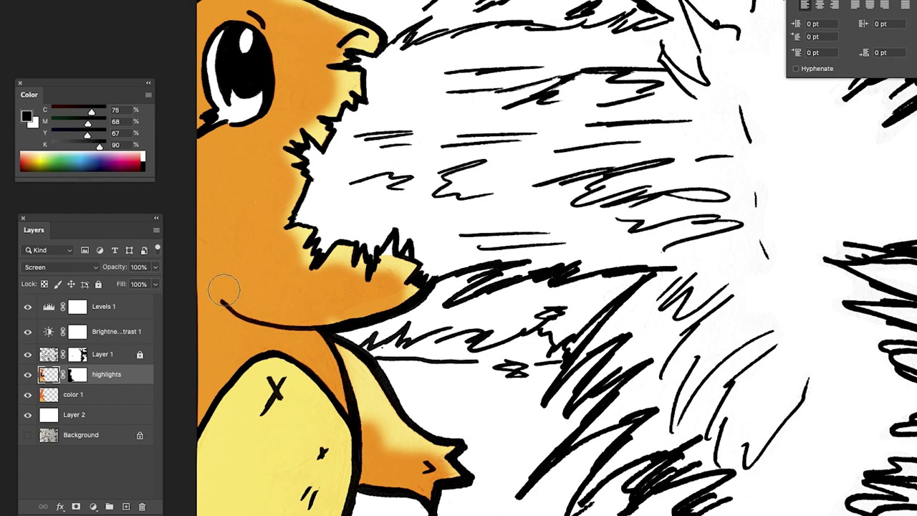
pyautogui.press(']')
pyautogui.moveTo(419, 464)
pyautogui.mouseDown()
pyautogui.moveTo(339, 373)
pyautogui.moveTo(362, 432)
pyautogui.moveTo(398, 466)
pyautogui.moveTo(394, 459)
pyautogui.moveTo(452, 469)
pyautogui.moveTo(437, 474)
pyautogui.moveTo(366, 431)
pyautogui.mouseUp()
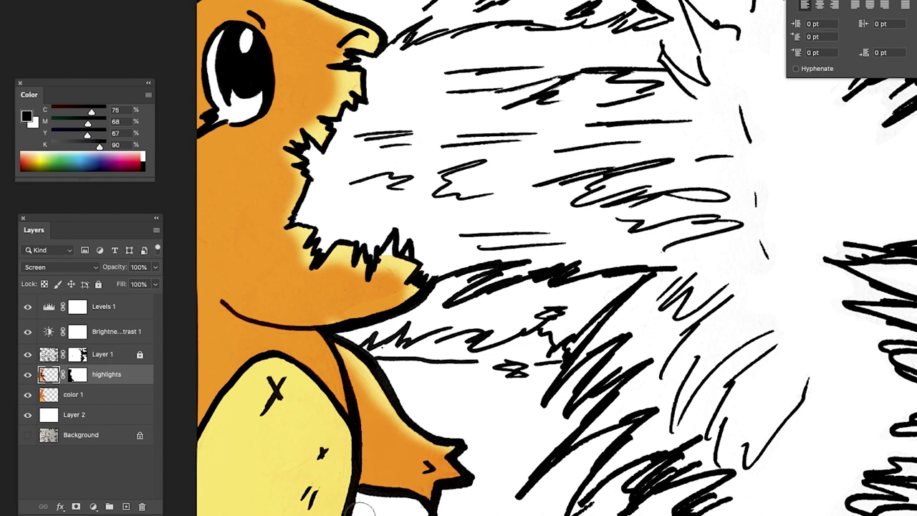
pyautogui.moveTo(354, 307); pyautogui.dragTo(322, 307)
# - Duplicate the color 1 layer as a Multiply layer named shadow
pyautogui.click(100, 396)
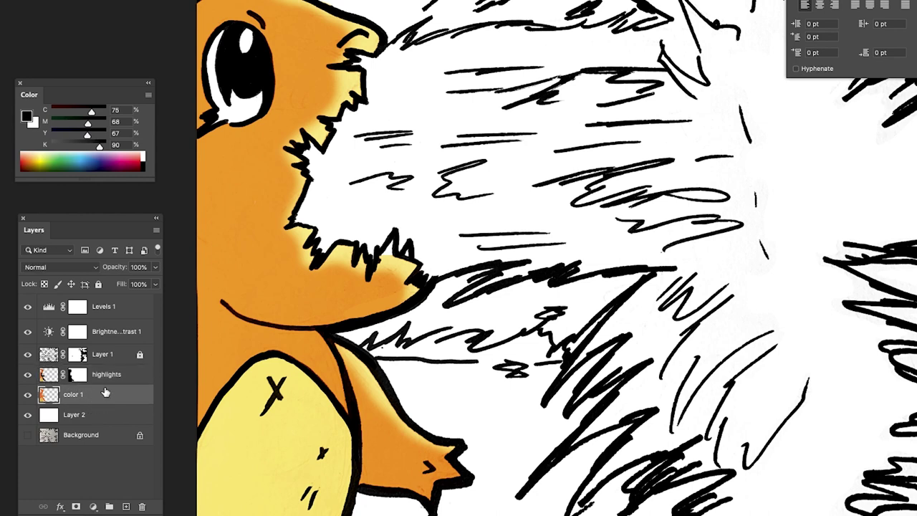
pyautogui.press('super+j')
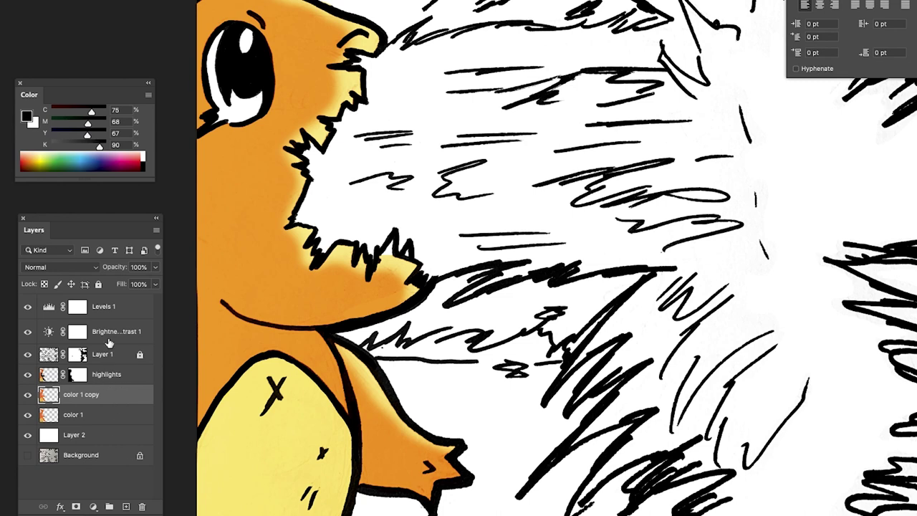
pyautogui.doubleClick(85, 396)
pyautogui.click(95, 268)
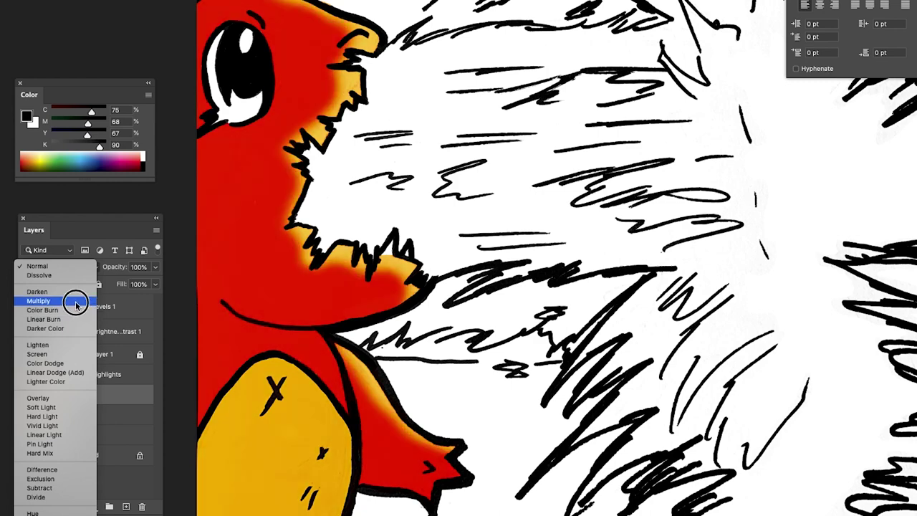
pyautogui.press('Escape')
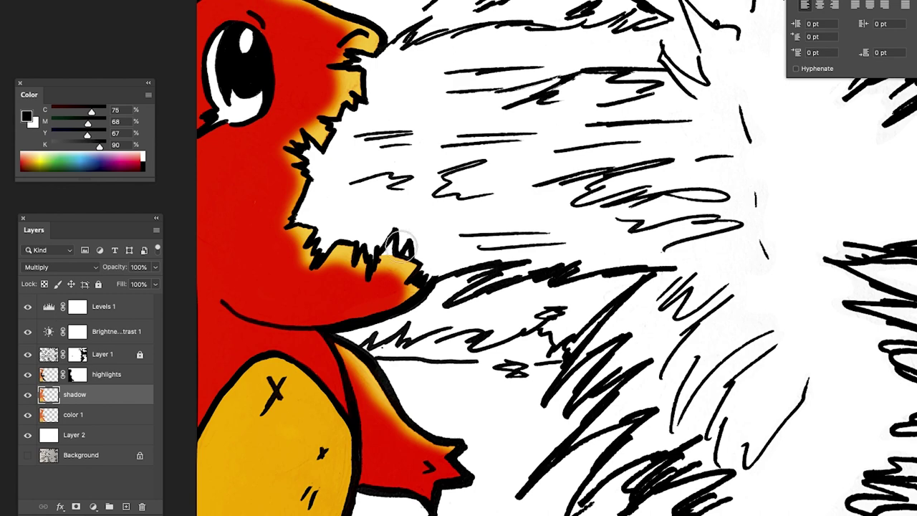
# - Add a layer mask to the shadow layer and paint black over the head and face with a much larger brush
pyautogui.press(']')
pyautogui.press(']')
pyautogui.press(']')
pyautogui.press(']')
pyautogui.press(']')
pyautogui.press(']')
pyautogui.press(']')
pyautogui.press(']')
pyautogui.press(']')
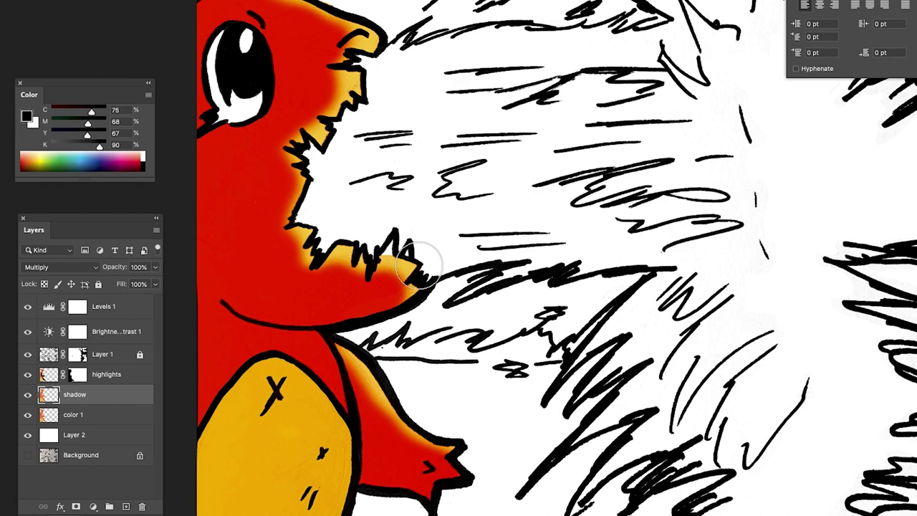
pyautogui.click(418, 235)
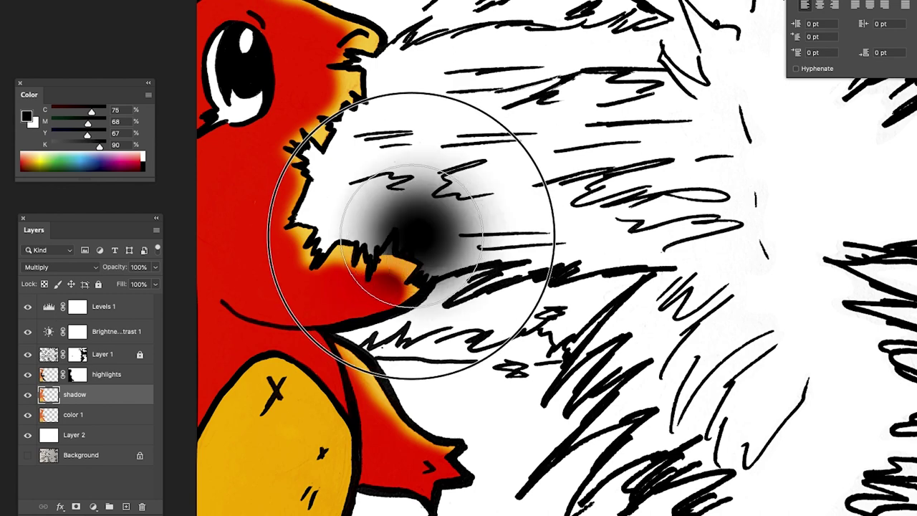
pyautogui.hotkey('ctrl', 'z')
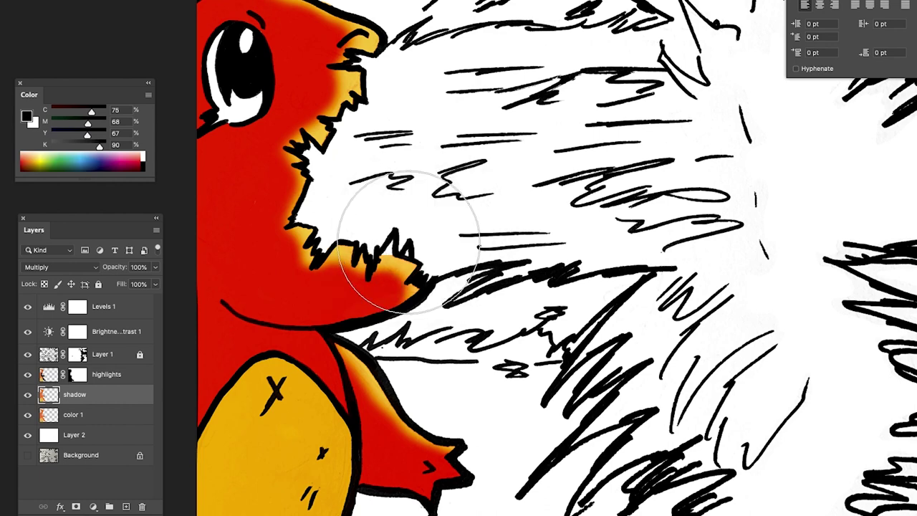
pyautogui.click(77, 507)
pyautogui.moveTo(408, 210)
pyautogui.mouseDown()
pyautogui.moveTo(373, 236)
pyautogui.moveTo(338, 253)
pyautogui.moveTo(303, 231)
pyautogui.moveTo(294, 207)
pyautogui.moveTo(330, 176)
pyautogui.moveTo(350, 128)
pyautogui.moveTo(337, 100)
pyautogui.moveTo(299, 101)
pyautogui.moveTo(310, 92)
pyautogui.moveTo(295, 142)
pyautogui.moveTo(303, 240)
pyautogui.moveTo(455, 391)
pyautogui.moveTo(430, 352)
pyautogui.moveTo(460, 382)
pyautogui.mouseUp()
# - Paint black on the shadow mask over the hand and forearm up to the shoulder, using a smaller brush
pyautogui.press('[')
pyautogui.press('[')
pyautogui.press('[')
pyautogui.press('[')
pyautogui.press('[')
pyautogui.press('[')
pyautogui.press('[')
pyautogui.press('[')
pyautogui.press('[')
pyautogui.press('[')
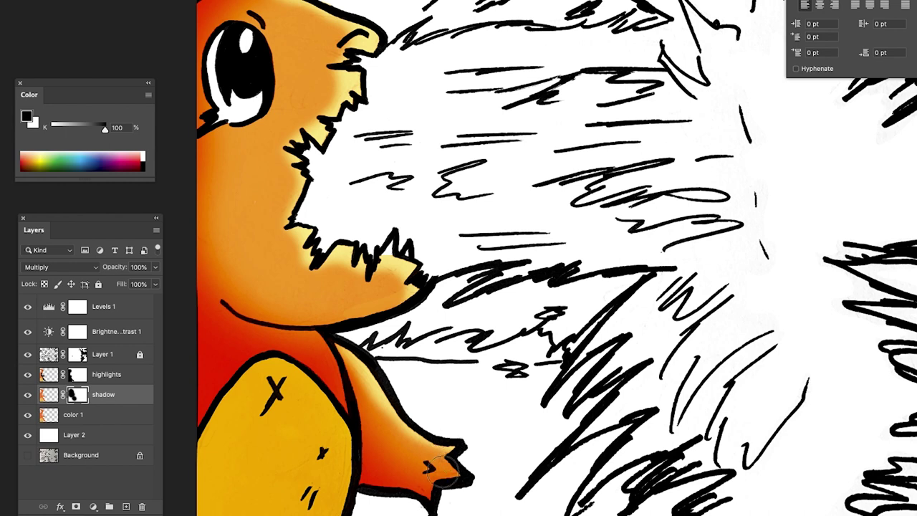
pyautogui.click(437, 476)
pyautogui.click(416, 466)
pyautogui.click(393, 462)
pyautogui.click(380, 424)
pyautogui.moveTo(380, 425); pyautogui.dragTo(359, 358)
# - Refine the shadow mask with black over the hand and forearm, keeping shading along the arm's lower edge
pyautogui.press('[')
pyautogui.press('[')
pyautogui.press('[')
pyautogui.press('[')
pyautogui.press('[')
pyautogui.press(']')
pyautogui.press(']')
pyautogui.press(']')
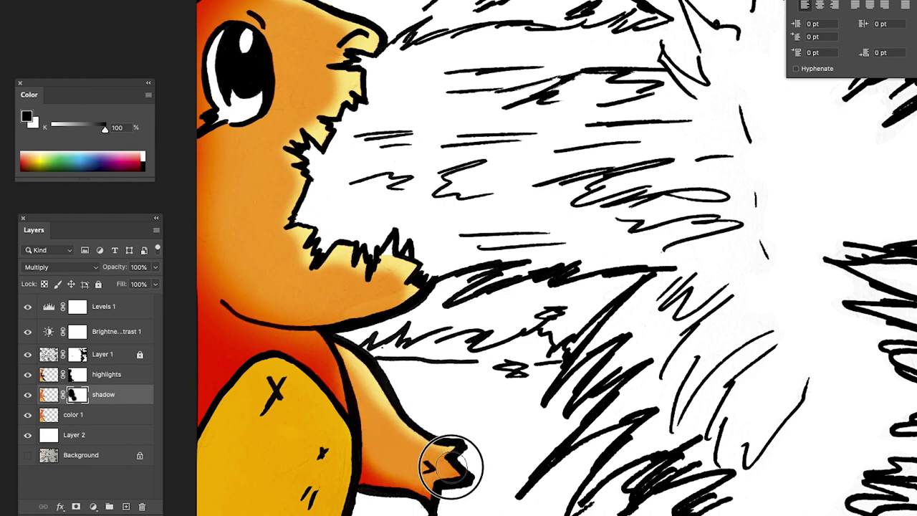
pyautogui.moveTo(412, 469)
pyautogui.mouseDown()
pyautogui.moveTo(370, 439)
pyautogui.moveTo(391, 423)
pyautogui.mouseUp()
# - Paint black on the shadow mask over the top of the belly and the adjoining chest with an adjusted brush size
pyautogui.press('[')
pyautogui.press('[')
pyautogui.press('[')
pyautogui.press('[')
pyautogui.press('[')
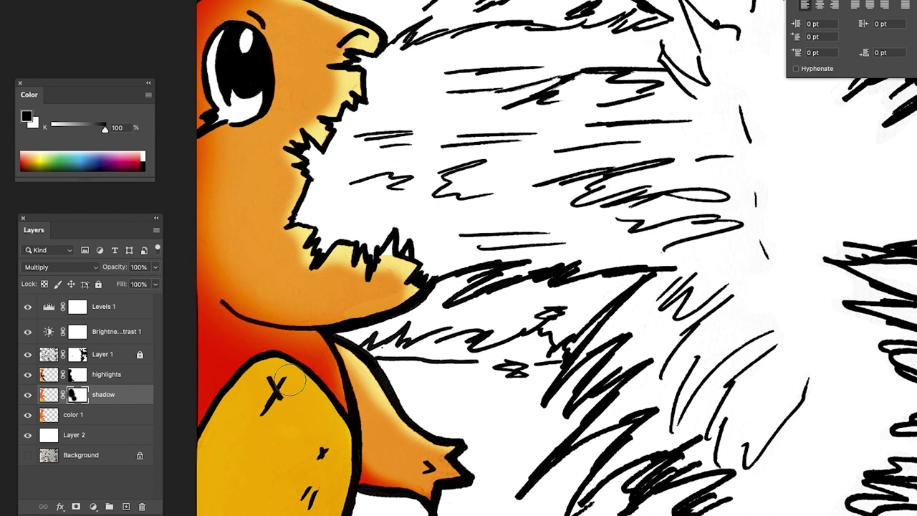
pyautogui.press(']')
pyautogui.press(']')
pyautogui.press(']')
pyautogui.moveTo(324, 351)
pyautogui.mouseDown()
pyautogui.moveTo(314, 375)
pyautogui.moveTo(284, 387)
pyautogui.moveTo(205, 351)
pyautogui.moveTo(213, 395)
pyautogui.moveTo(202, 400)
pyautogui.moveTo(226, 385)
pyautogui.moveTo(282, 392)
pyautogui.moveTo(312, 373)
pyautogui.moveTo(334, 386)
pyautogui.moveTo(332, 397)
pyautogui.moveTo(311, 380)
pyautogui.mouseUp()
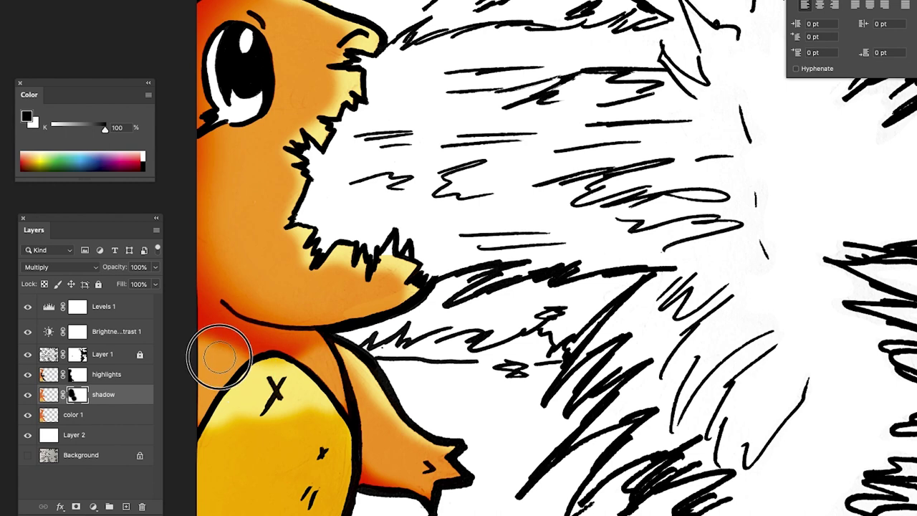
# - Paint black on the shadow mask along the lower jaw and chest, leaving a shadow band beneath the chin
pyautogui.press('[')
pyautogui.press('[')
pyautogui.press('[')
pyautogui.moveTo(331, 306); pyautogui.dragTo(245, 298)
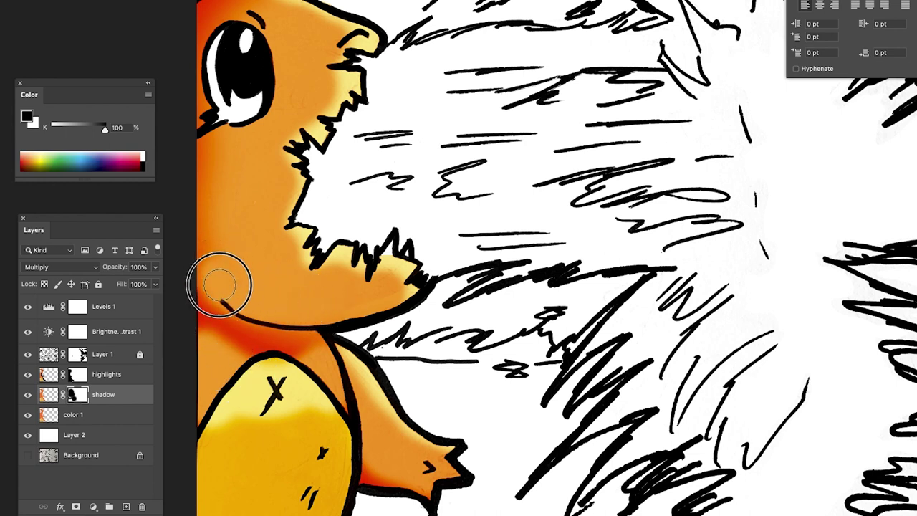
pyautogui.press('[')
pyautogui.press('[')
pyautogui.press('[')
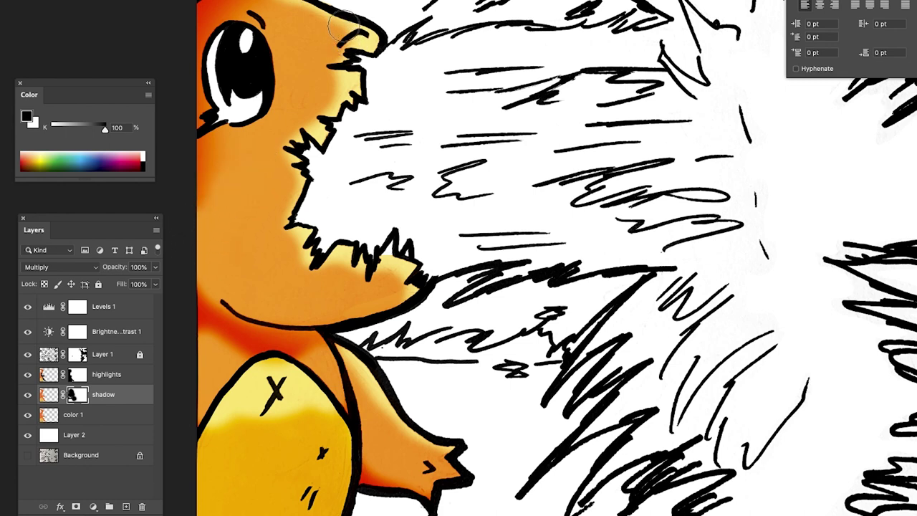
pyautogui.moveTo(395, 284)
pyautogui.mouseDown()
pyautogui.moveTo(341, 301)
pyautogui.moveTo(280, 289)
pyautogui.mouseUp()
pyautogui.moveTo(324, 359)
pyautogui.mouseDown()
pyautogui.moveTo(277, 374)
pyautogui.moveTo(205, 342)
pyautogui.mouseUp()
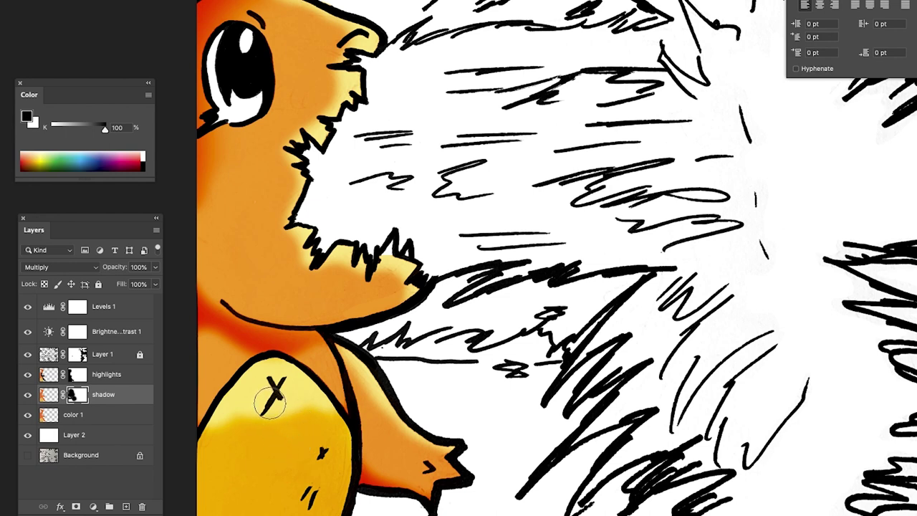
# - Paint black on the shadow mask over the rest of the belly and thin the shadow on the chest under the chin
pyautogui.press(']')
pyautogui.moveTo(263, 429); pyautogui.dragTo(254, 435)
pyautogui.moveTo(288, 475)
pyautogui.mouseDown()
pyautogui.moveTo(277, 491)
pyautogui.moveTo(303, 488)
pyautogui.moveTo(317, 455)
pyautogui.moveTo(298, 404)
pyautogui.moveTo(327, 493)
pyautogui.moveTo(310, 413)
pyautogui.moveTo(236, 426)
pyautogui.moveTo(241, 500)
pyautogui.moveTo(232, 497)
pyautogui.moveTo(221, 454)
pyautogui.moveTo(235, 415)
pyautogui.moveTo(230, 495)
pyautogui.moveTo(276, 502)
pyautogui.moveTo(313, 435)
pyautogui.moveTo(300, 385)
pyautogui.moveTo(280, 375)
pyautogui.moveTo(276, 393)
pyautogui.mouseUp()
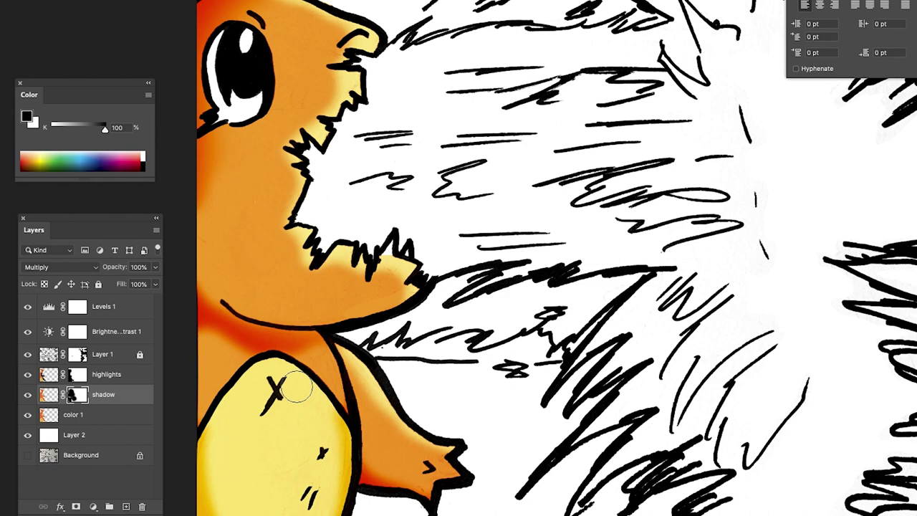
pyautogui.moveTo(319, 355)
pyautogui.mouseDown()
pyautogui.moveTo(273, 366)
pyautogui.moveTo(215, 346)
pyautogui.moveTo(200, 331)
pyautogui.moveTo(190, 296)
pyautogui.moveTo(200, 340)
pyautogui.mouseUp()
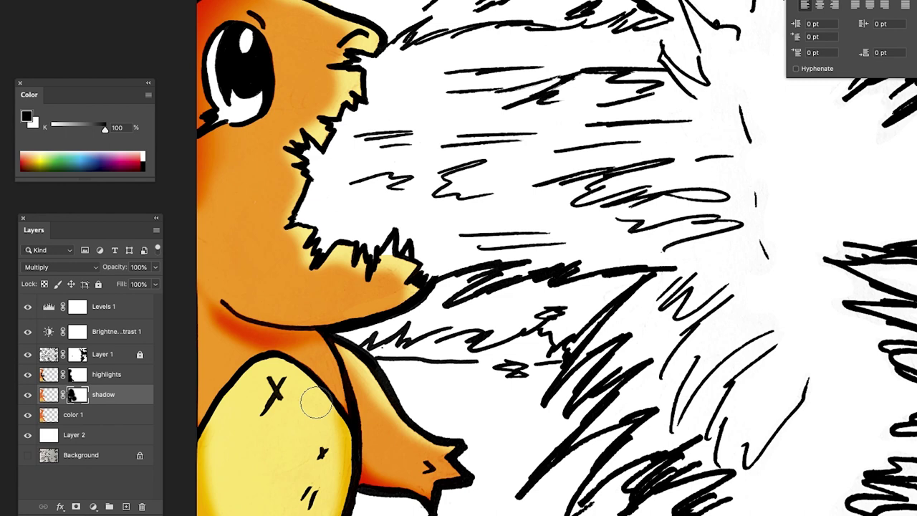
# - Lock the shadow and highlights layers
pyautogui.click(98, 283)
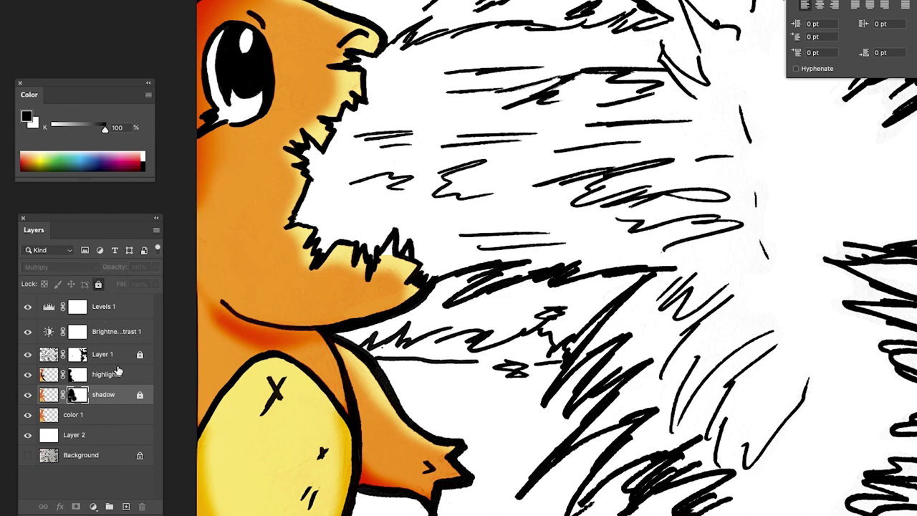
pyautogui.click(118, 373)
pyautogui.click(98, 284)
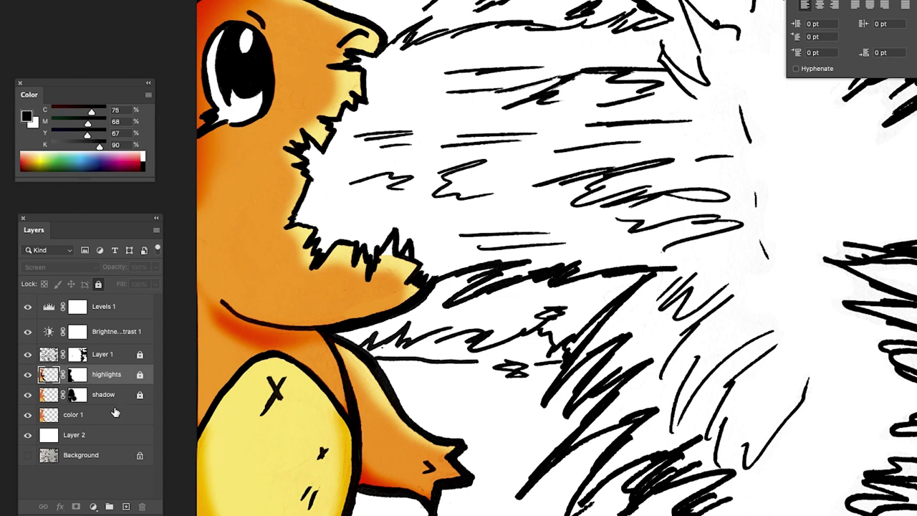
# - Paint black on Layer 1's mask with a small Hard Round brush to remove stray specks from the lower jaw
pyautogui.click(111, 359)
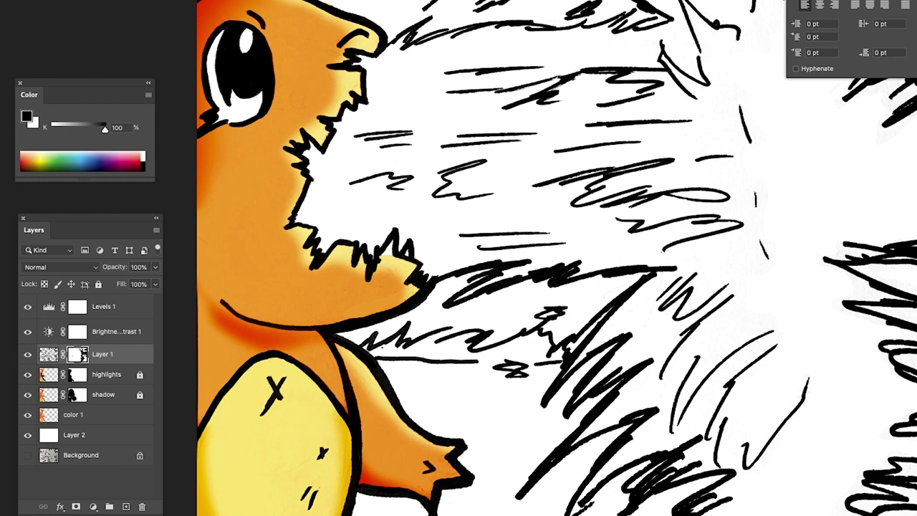
pyautogui.press('Return')
pyautogui.click(82, 105)
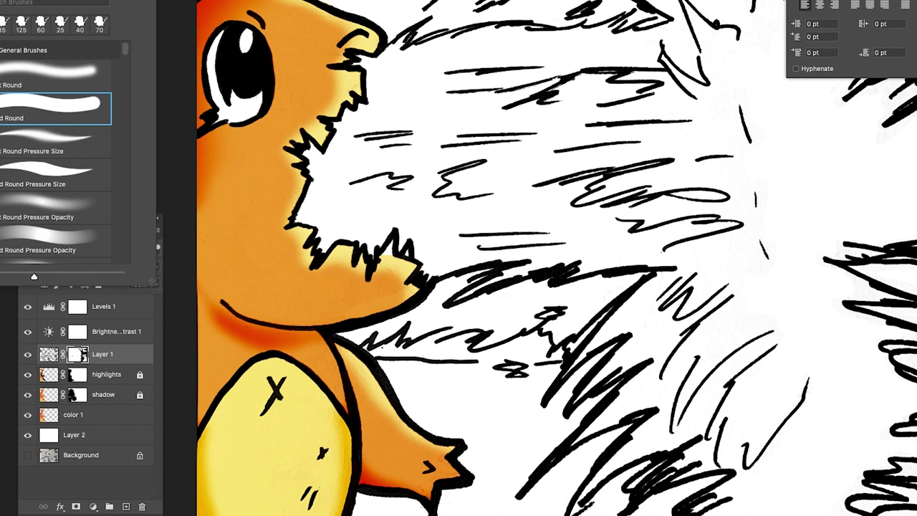
pyautogui.press('Return')
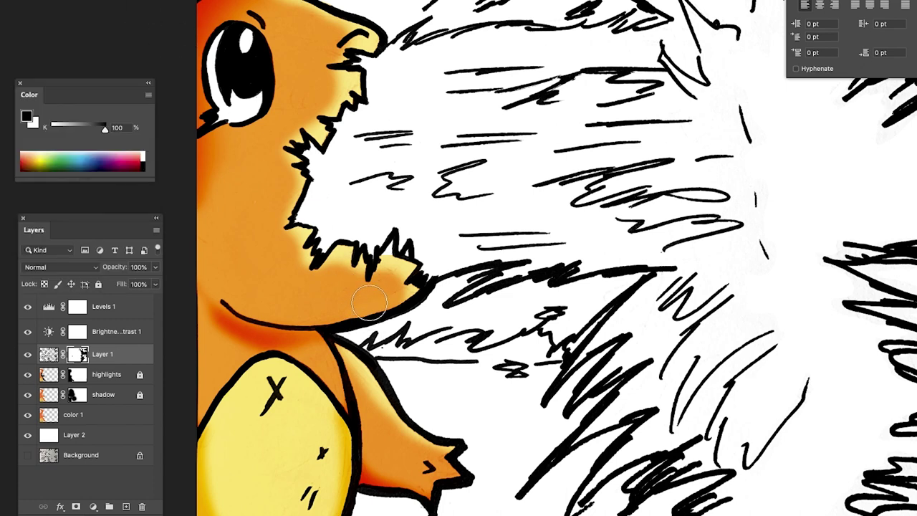
pyautogui.press('[')
pyautogui.moveTo(392, 277)
pyautogui.mouseDown()
pyautogui.moveTo(393, 289)
pyautogui.moveTo(348, 280)
pyautogui.moveTo(337, 268)
pyautogui.moveTo(336, 292)
pyautogui.mouseUp()
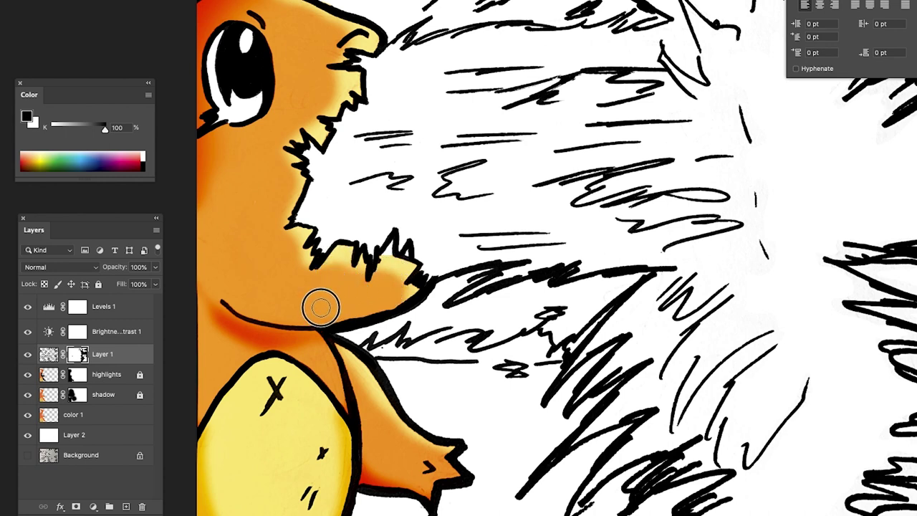
pyautogui.press('[')
pyautogui.press('[')
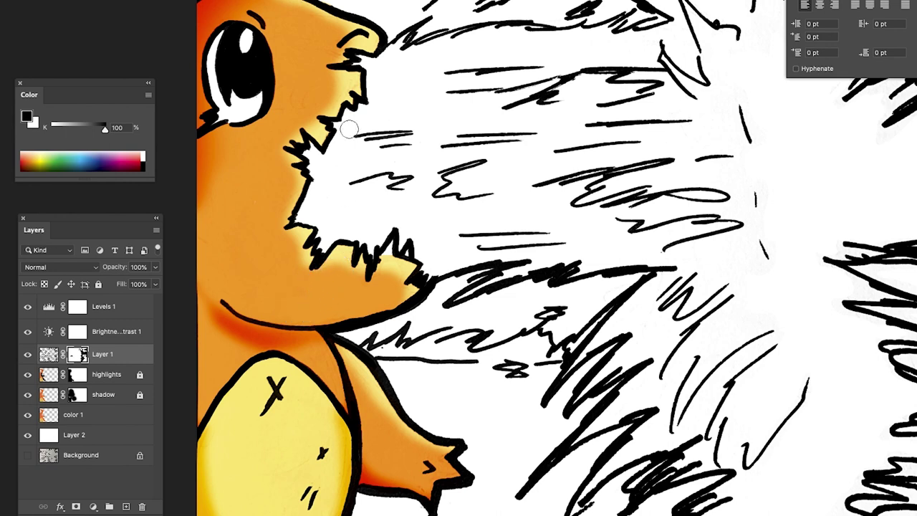
# - Clean stray specks from the face and belly on Layer 1's mask with a slightly larger brush and lock Layer 1
pyautogui.press(']')
pyautogui.press(']')
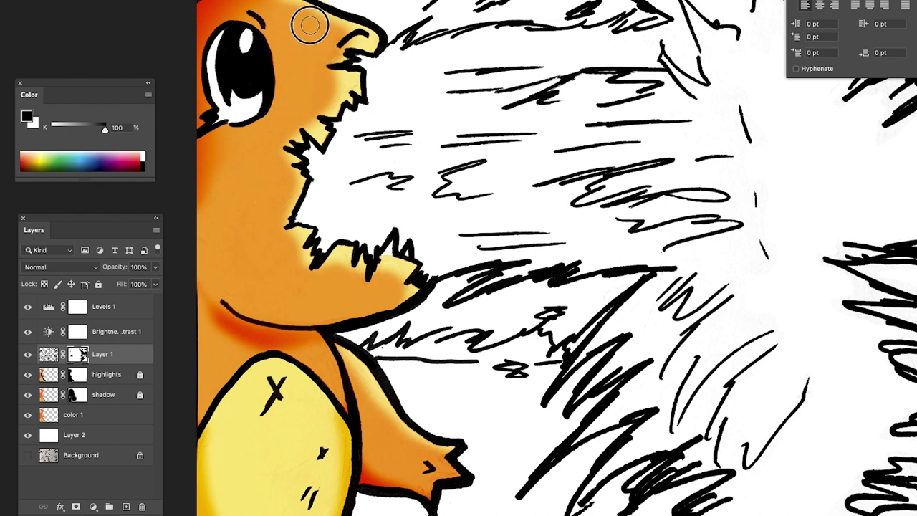
pyautogui.moveTo(344, 86); pyautogui.dragTo(338, 64)
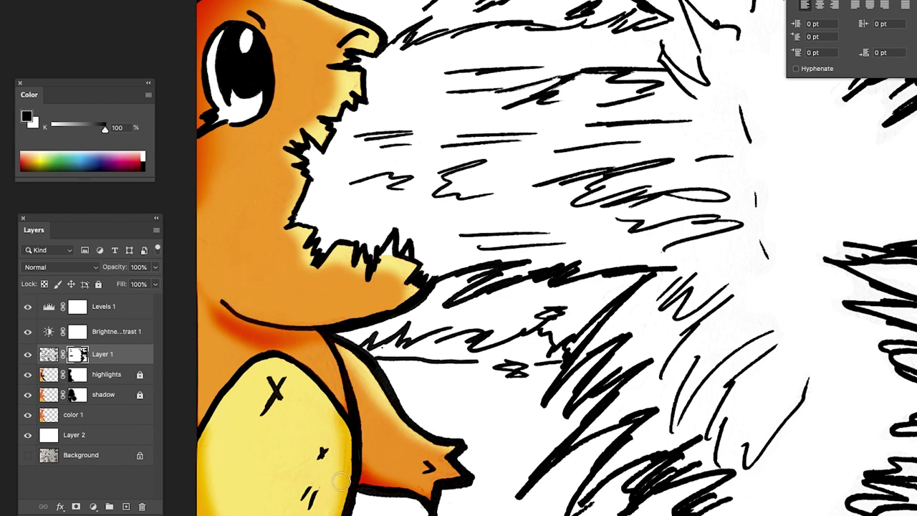
pyautogui.moveTo(300, 471)
pyautogui.mouseDown()
pyautogui.moveTo(306, 437)
pyautogui.moveTo(327, 423)
pyautogui.mouseUp()
pyautogui.click(322, 360)
pyautogui.click(98, 285)
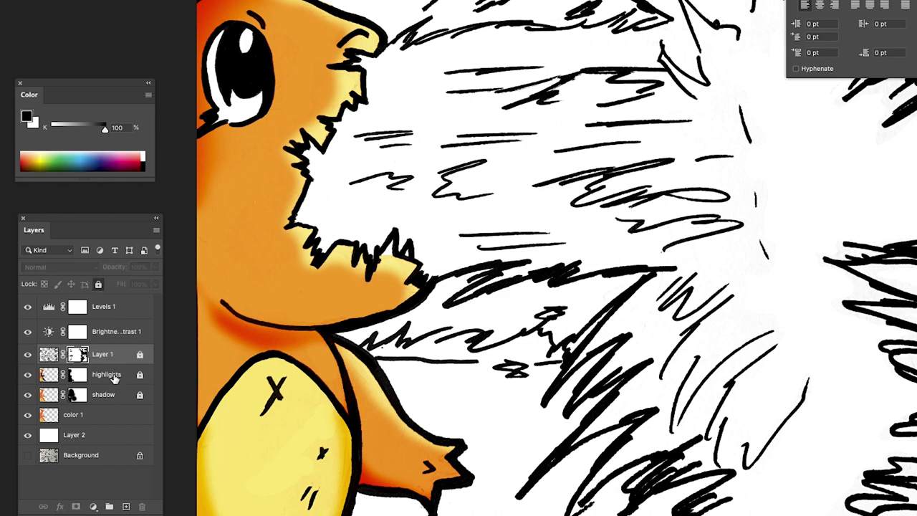
# - On the color 1 layer, paint the lower part of the eye teal green with C 85, M 27, Y 54, K 13
pyautogui.click(117, 381)
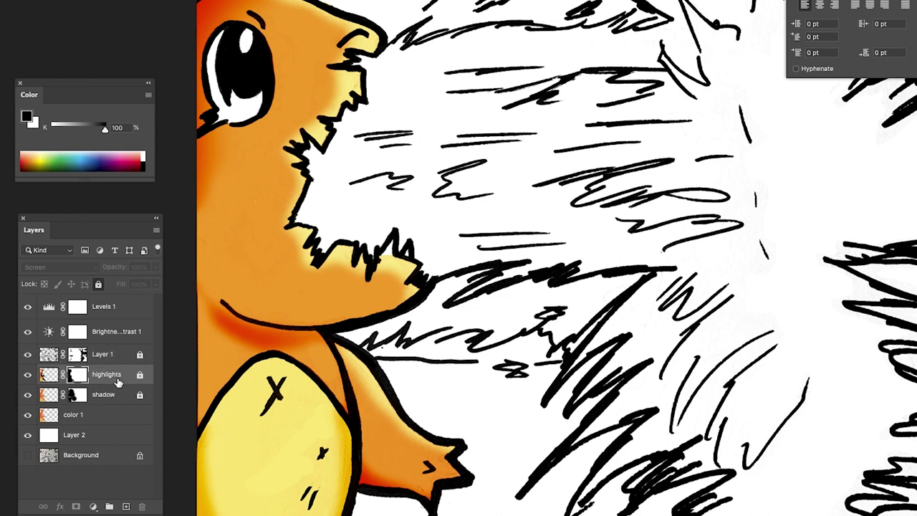
pyautogui.click(104, 417)
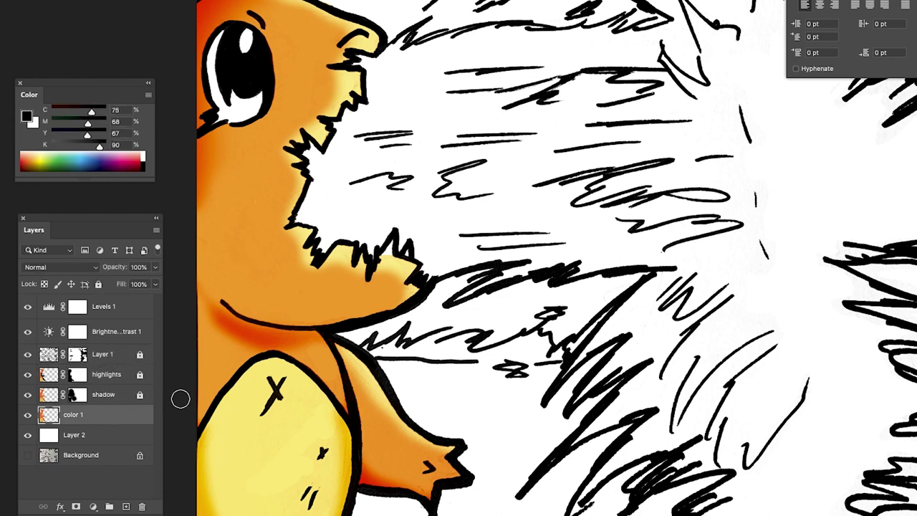
pyautogui.click(59, 164)
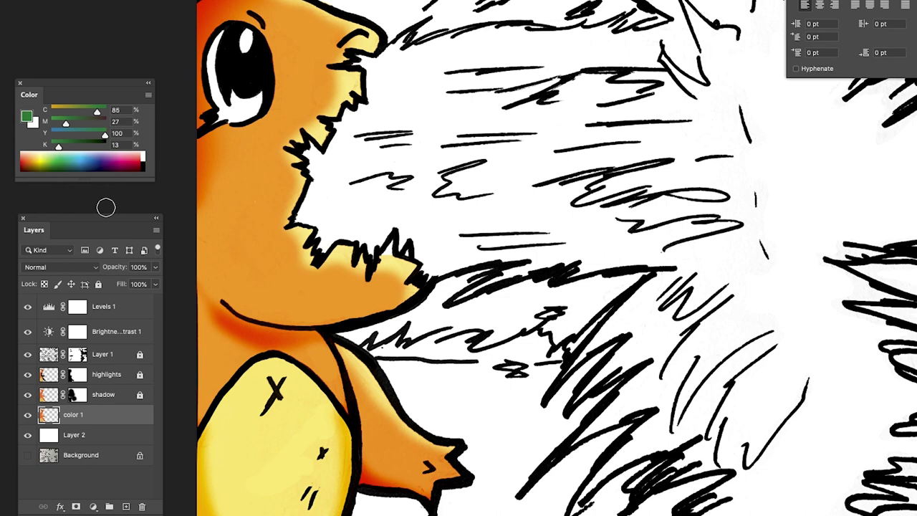
pyautogui.moveTo(105, 139); pyautogui.dragTo(81, 138)
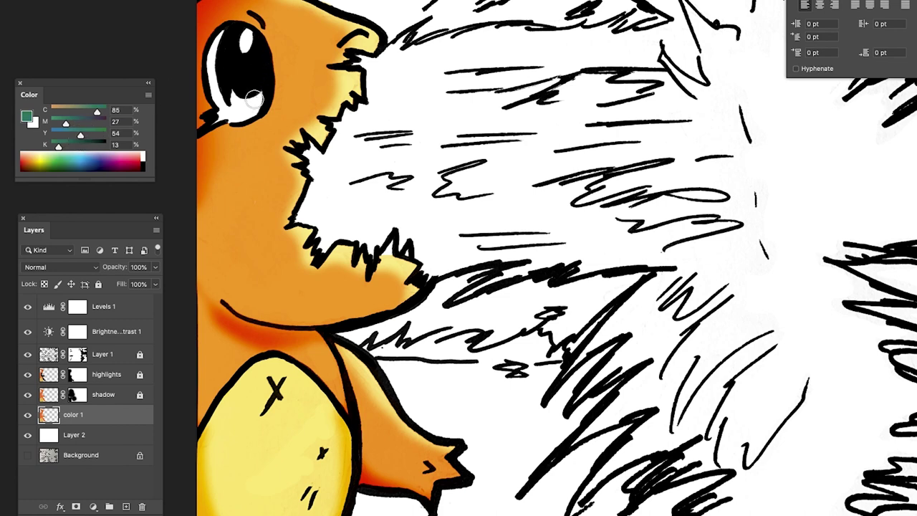
pyautogui.click(242, 107)
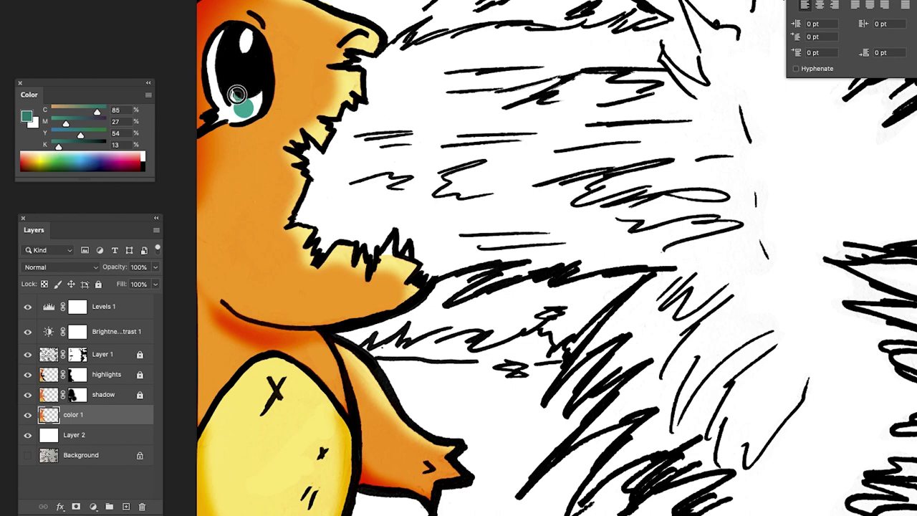
pyautogui.moveTo(233, 97)
pyautogui.mouseDown()
pyautogui.moveTo(235, 122)
pyautogui.moveTo(234, 102)
pyautogui.moveTo(248, 117)
pyautogui.moveTo(261, 106)
pyautogui.moveTo(260, 94)
pyautogui.moveTo(237, 95)
pyautogui.moveTo(237, 117)
pyautogui.moveTo(215, 122)
pyautogui.moveTo(232, 118)
pyautogui.moveTo(224, 109)
pyautogui.mouseUp()
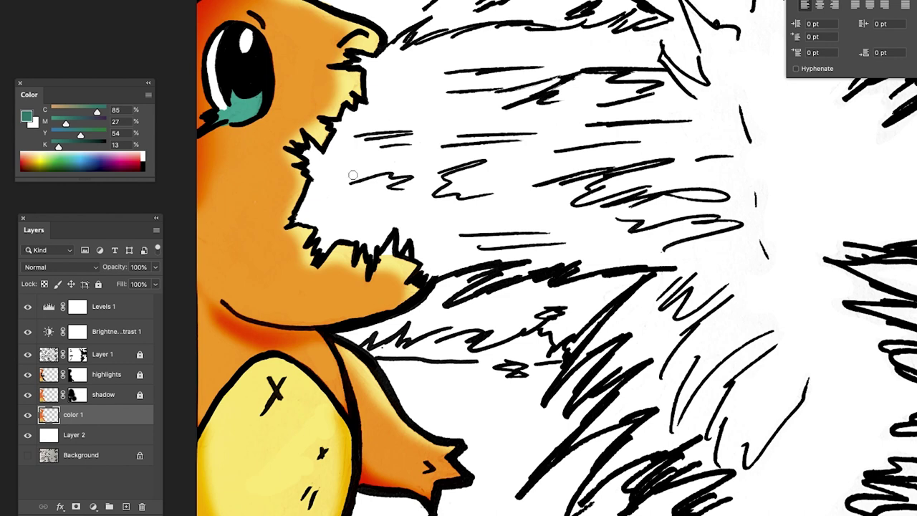
# - Touch up the skin beneath the eye with sampled oranges, finishing with C 0, M 72, Y 100, K 0
pyautogui.click(249, 148)
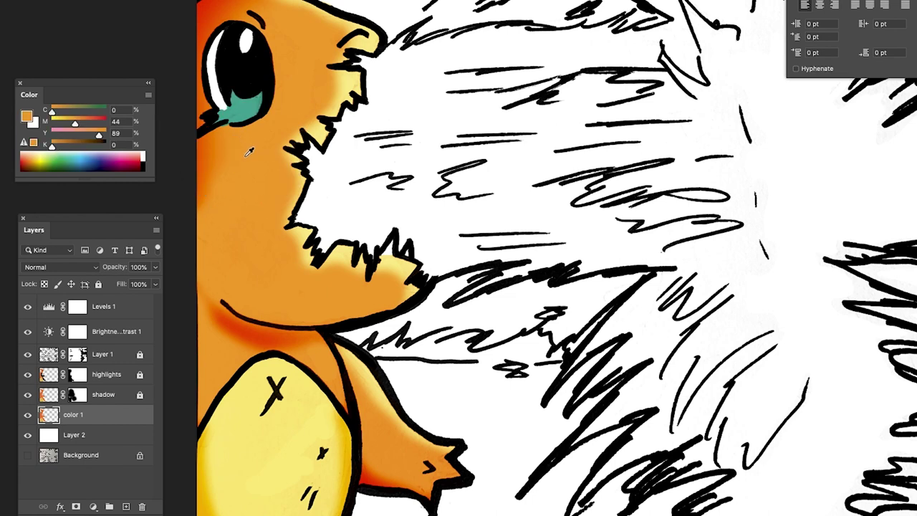
pyautogui.moveTo(227, 128); pyautogui.dragTo(228, 132)
pyautogui.keyDown('alt'); pyautogui.click(216, 133); pyautogui.keyUp('alt')
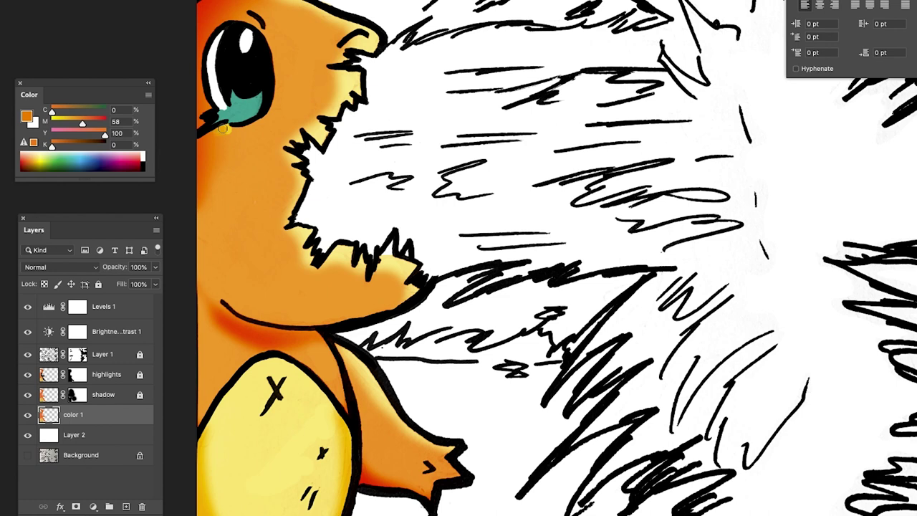
pyautogui.moveTo(229, 130); pyautogui.dragTo(247, 135)
pyautogui.keyDown('alt'); pyautogui.click(208, 154); pyautogui.keyUp('alt')
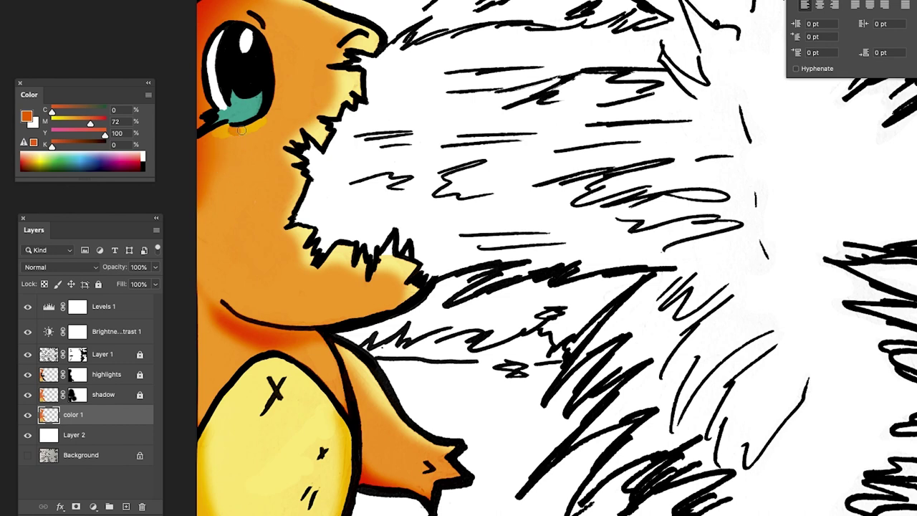
pyautogui.moveTo(247, 126)
pyautogui.mouseDown()
pyautogui.moveTo(259, 122)
pyautogui.moveTo(226, 127)
pyautogui.mouseUp()
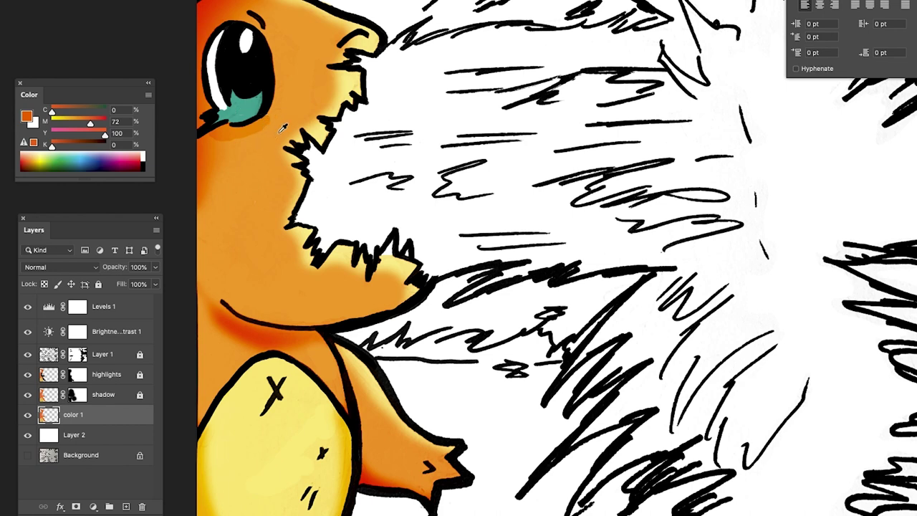
# - Blend the skin beneath the eye with sampled oranges, switching to the Soft Round brush and finishing with C 0, M 68, Y 100, K 0
pyautogui.keyDown('alt'); pyautogui.click(288, 118); pyautogui.keyUp('alt')
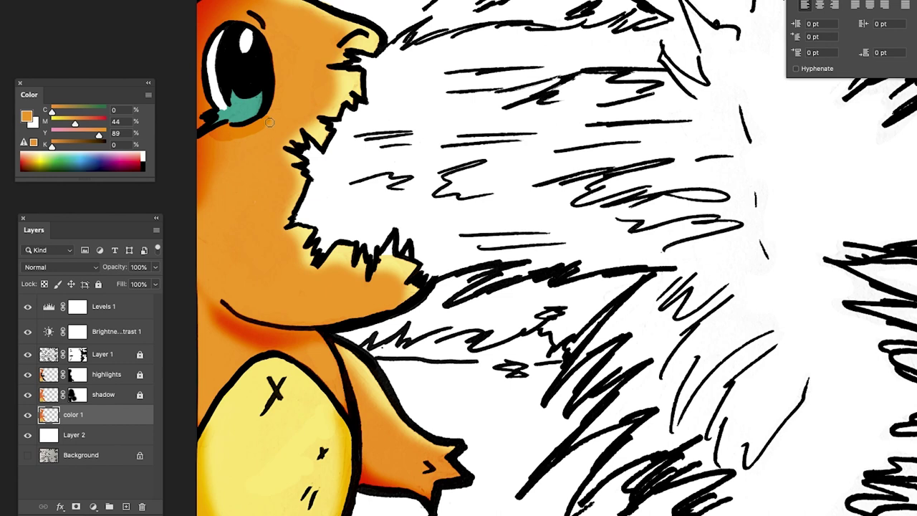
pyautogui.moveTo(265, 119); pyautogui.dragTo(273, 128)
pyautogui.click(22, 1)
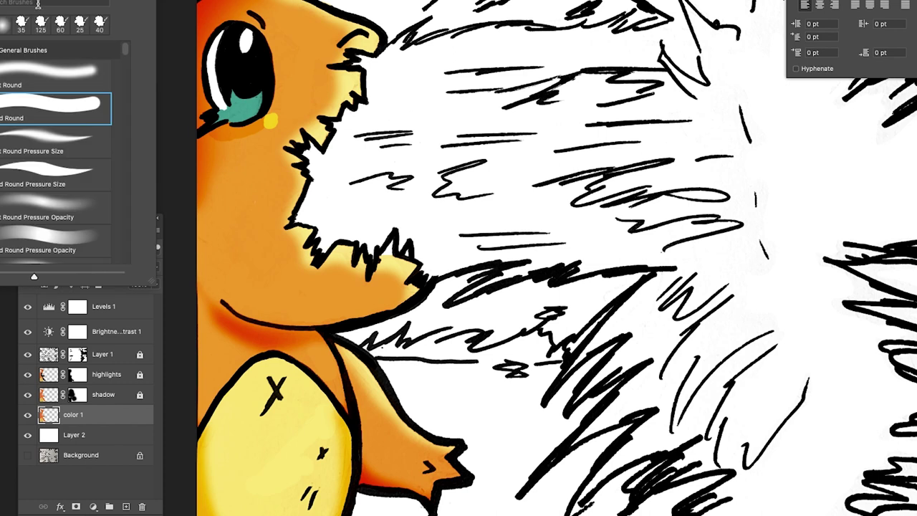
pyautogui.click(43, 73)
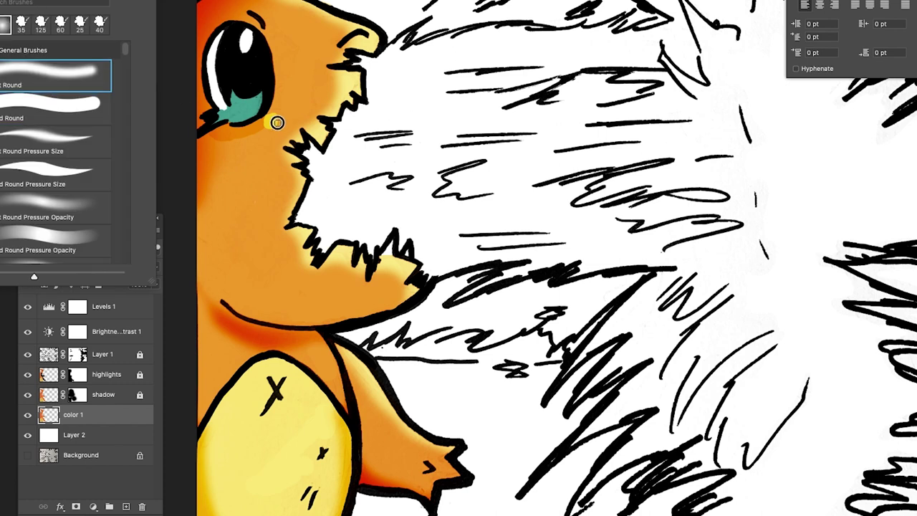
pyautogui.click(278, 122)
pyautogui.moveTo(254, 127)
pyautogui.mouseDown()
pyautogui.moveTo(261, 120)
pyautogui.moveTo(235, 129)
pyautogui.mouseUp()
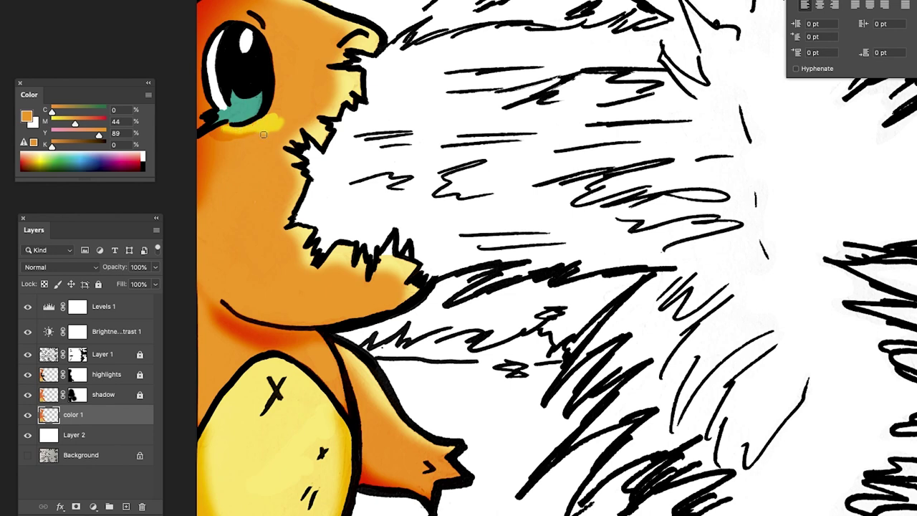
pyautogui.keyDown('alt'); pyautogui.click(204, 159); pyautogui.keyUp('alt')
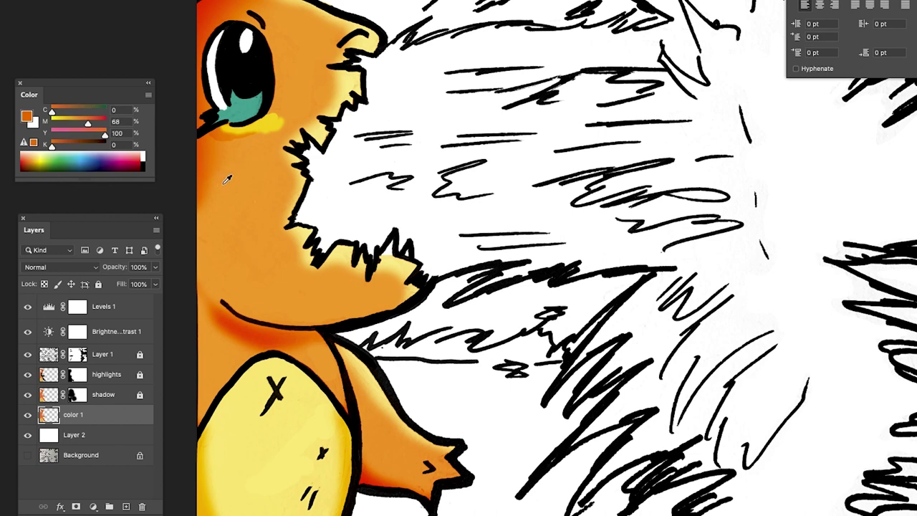
pyautogui.moveTo(222, 133)
pyautogui.mouseDown()
pyautogui.moveTo(270, 123)
pyautogui.moveTo(259, 122)
pyautogui.mouseUp()
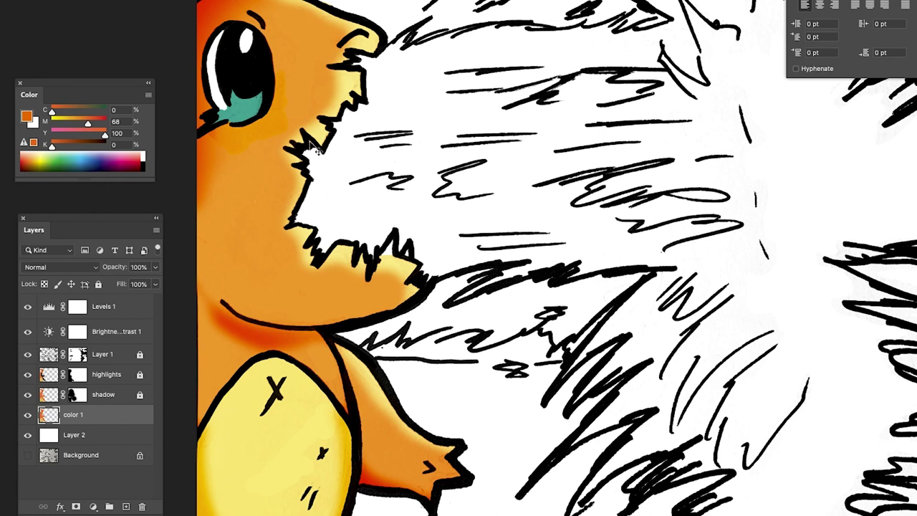
# - Create a layer named "blue flames" above color 1 and sample the eye's teal, C 85, M 8, Y 48, K 0
pyautogui.press('super+shift+n')
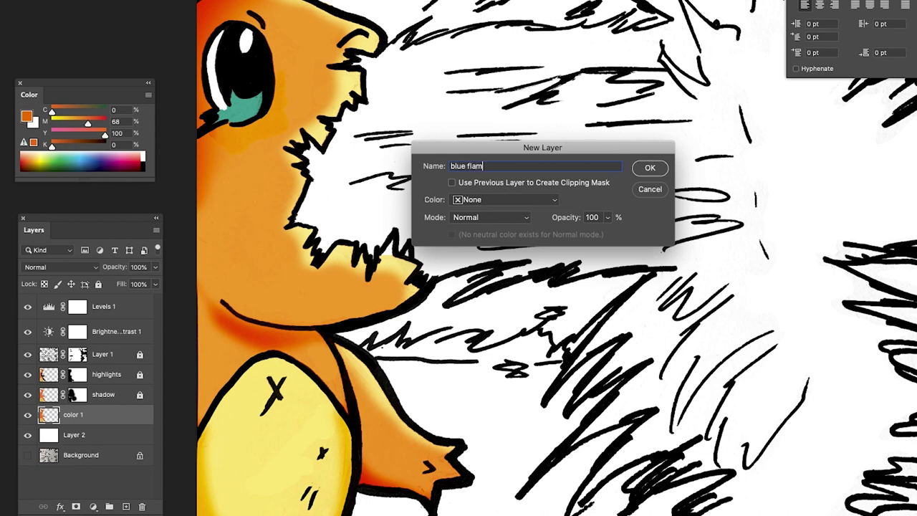
pyautogui.press('Return')
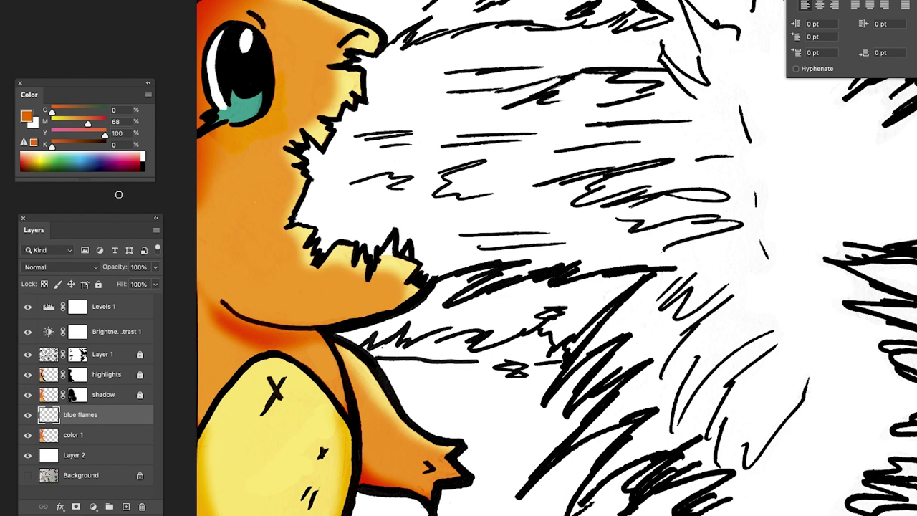
pyautogui.click(246, 109)
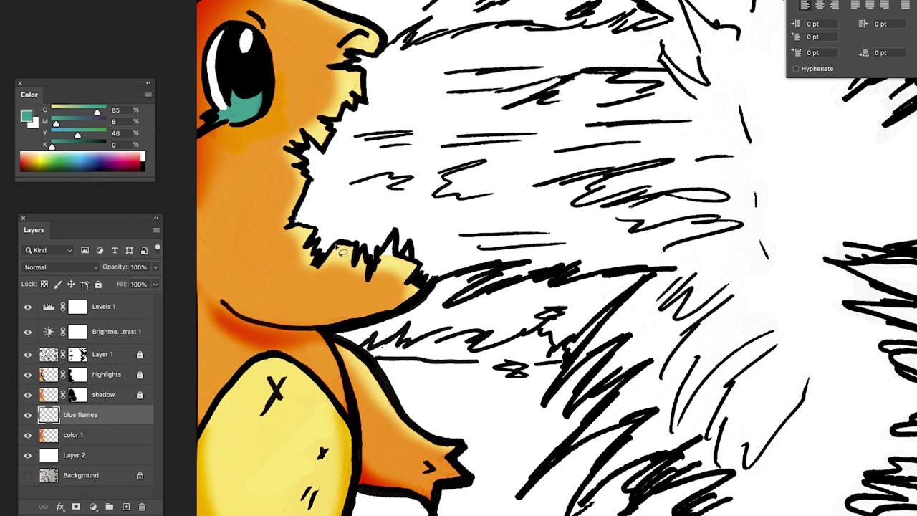
# - Lasso the flame area from the open mouth out past the scribbled strokes, fill it with the teal and deselect
pyautogui.press(']')
pyautogui.press(']')
pyautogui.press(']')
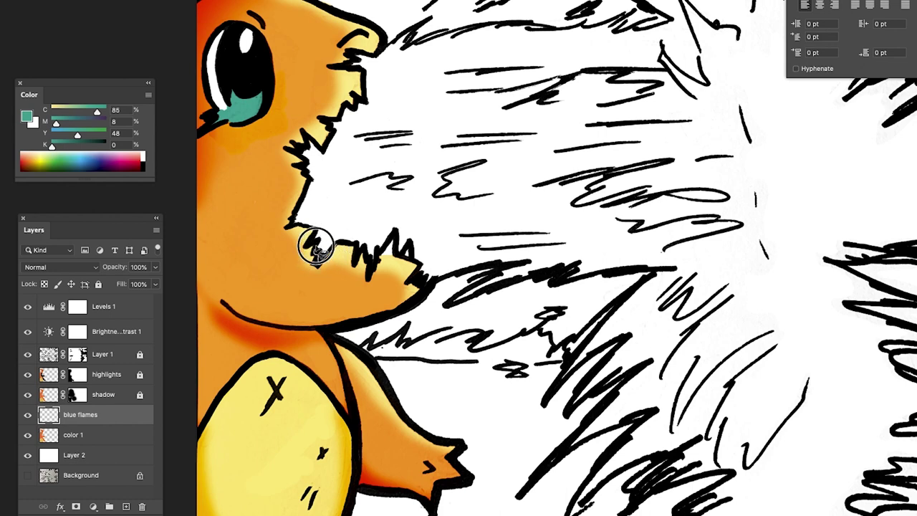
pyautogui.moveTo(296, 225)
pyautogui.mouseDown()
pyautogui.moveTo(309, 179)
pyautogui.moveTo(298, 152)
pyautogui.moveTo(309, 137)
pyautogui.moveTo(327, 144)
pyautogui.moveTo(326, 124)
pyautogui.moveTo(366, 100)
pyautogui.moveTo(363, 72)
pyautogui.moveTo(346, 67)
pyautogui.moveTo(354, 52)
pyautogui.moveTo(377, 53)
pyautogui.moveTo(412, 30)
pyautogui.moveTo(410, 51)
pyautogui.moveTo(470, 55)
pyautogui.moveTo(487, 42)
pyautogui.moveTo(546, 45)
pyautogui.moveTo(611, 24)
pyautogui.moveTo(614, 34)
pyautogui.moveTo(673, 27)
pyautogui.moveTo(630, 3)
pyautogui.mouseUp()
pyautogui.moveTo(688, 3)
pyautogui.mouseDown()
pyautogui.moveTo(724, 13)
pyautogui.moveTo(743, 55)
pyautogui.moveTo(772, 246)
pyautogui.moveTo(822, 363)
pyautogui.moveTo(807, 514)
pyautogui.mouseUp()
pyautogui.moveTo(701, 505)
pyautogui.mouseDown()
pyautogui.moveTo(730, 468)
pyautogui.moveTo(634, 494)
pyautogui.moveTo(623, 488)
pyautogui.moveTo(658, 458)
pyautogui.moveTo(641, 457)
pyautogui.moveTo(572, 507)
pyautogui.moveTo(633, 416)
pyautogui.moveTo(540, 469)
pyautogui.moveTo(631, 369)
pyautogui.moveTo(569, 407)
pyautogui.moveTo(625, 339)
pyautogui.moveTo(557, 384)
pyautogui.moveTo(582, 349)
pyautogui.moveTo(570, 349)
pyautogui.moveTo(649, 271)
pyautogui.moveTo(553, 284)
pyautogui.moveTo(559, 274)
pyautogui.moveTo(542, 275)
pyautogui.moveTo(457, 301)
pyautogui.moveTo(492, 261)
pyautogui.moveTo(431, 281)
pyautogui.moveTo(411, 251)
pyautogui.mouseUp()
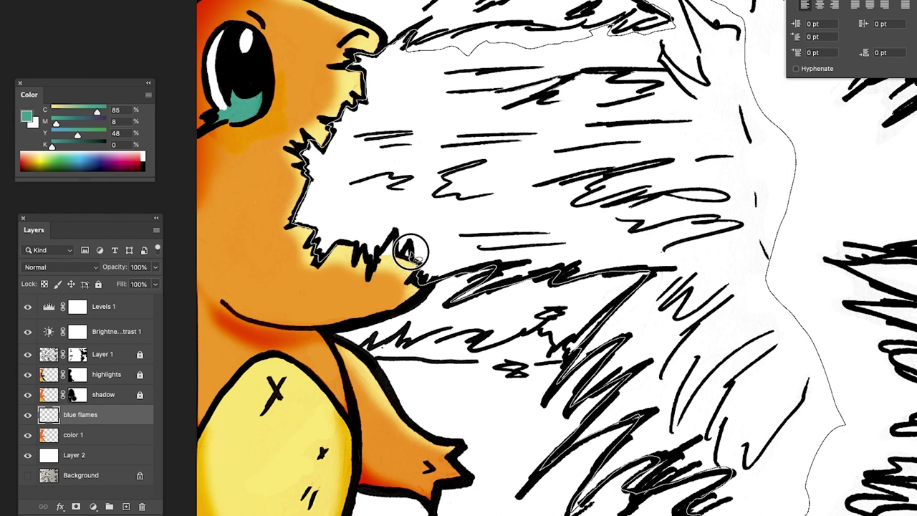
pyautogui.moveTo(410, 251); pyautogui.dragTo(403, 251)
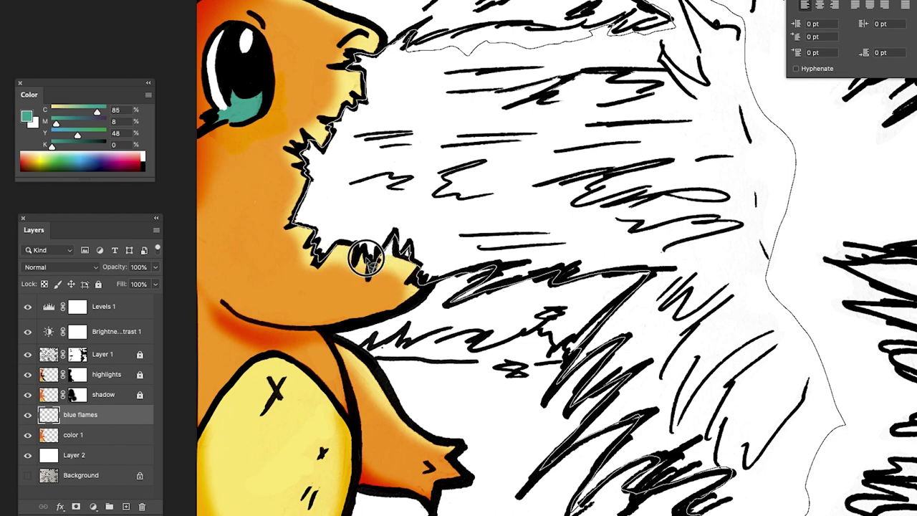
pyautogui.moveTo(335, 245); pyautogui.dragTo(325, 243)
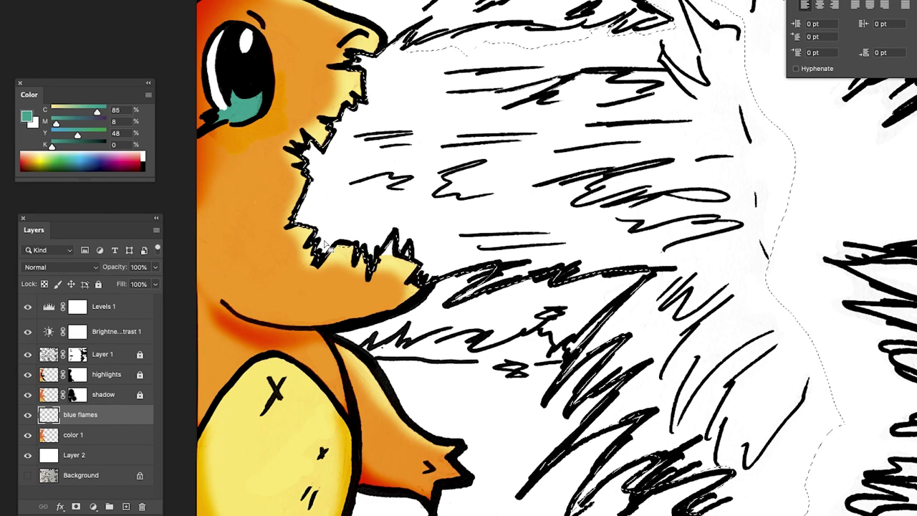
pyautogui.hotkey('alt', 'BackSpace')
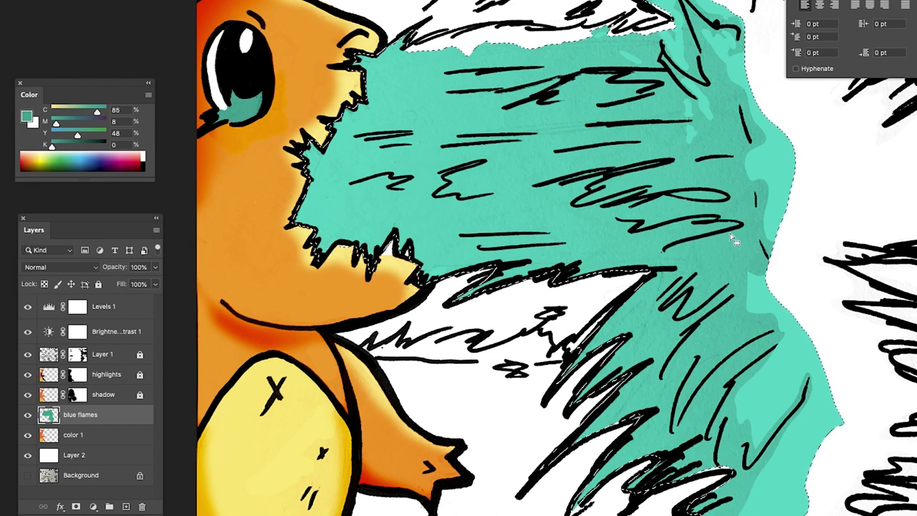
pyautogui.click(746, 249)
pyautogui.moveTo(720, 189); pyautogui.dragTo(731, 322)
pyautogui.moveTo(709, 192); pyautogui.dragTo(763, 277)
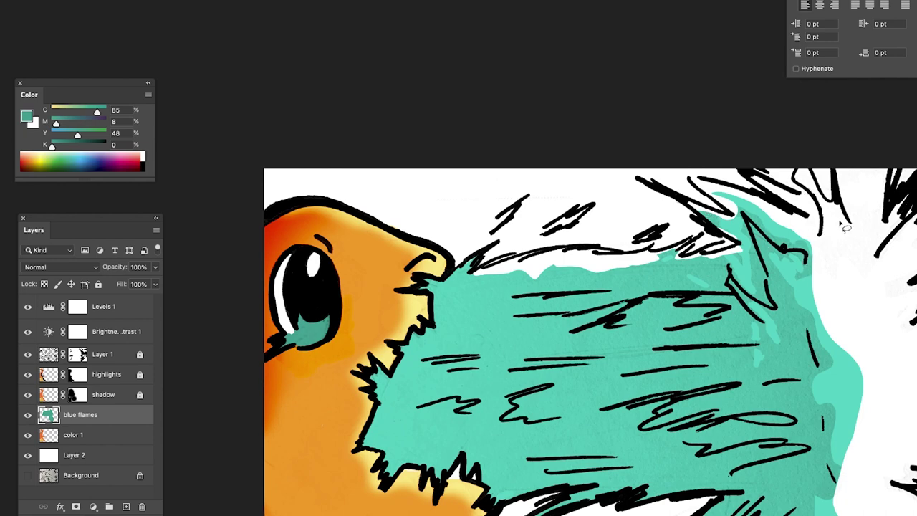
pyautogui.moveTo(854, 228)
pyautogui.mouseDown()
pyautogui.moveTo(834, 180)
pyautogui.moveTo(828, 203)
pyautogui.moveTo(796, 170)
pyautogui.moveTo(813, 203)
pyautogui.moveTo(748, 174)
pyautogui.moveTo(771, 200)
pyautogui.moveTo(690, 180)
pyautogui.moveTo(722, 212)
pyautogui.moveTo(681, 201)
pyautogui.moveTo(734, 245)
pyautogui.moveTo(723, 252)
pyautogui.moveTo(682, 256)
pyautogui.moveTo(682, 242)
pyautogui.moveTo(623, 255)
pyautogui.moveTo(544, 253)
pyautogui.moveTo(466, 270)
pyautogui.mouseUp()
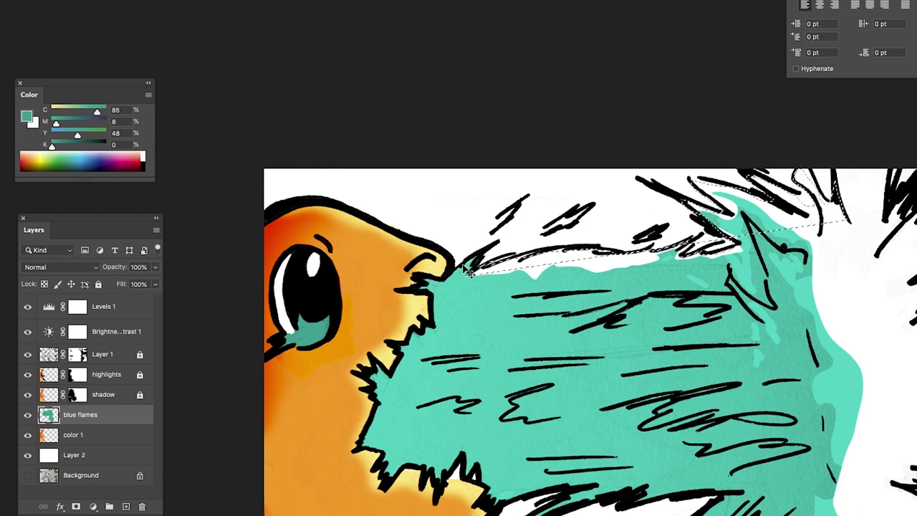
pyautogui.press('super+b')
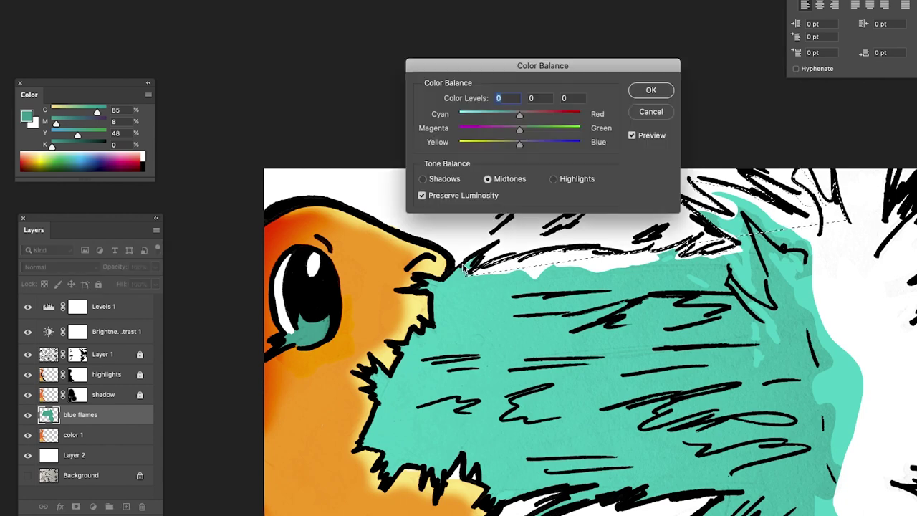
pyautogui.click(654, 113)
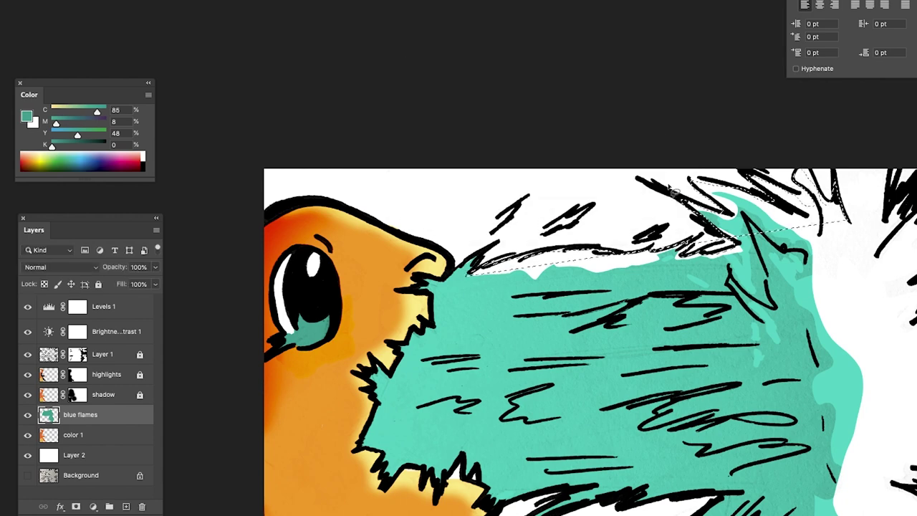
pyautogui.press('super+d')
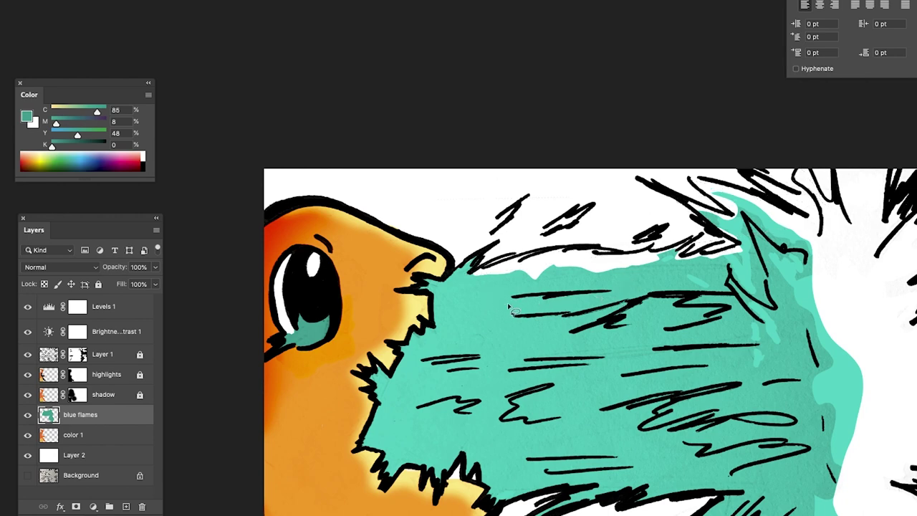
# - Lasso the unfilled gap along the flame's upper outline and spikes, fill it with the same teal and deselect
pyautogui.moveTo(804, 215)
pyautogui.mouseDown()
pyautogui.moveTo(797, 193)
pyautogui.moveTo(743, 171)
pyautogui.moveTo(773, 201)
pyautogui.mouseUp()
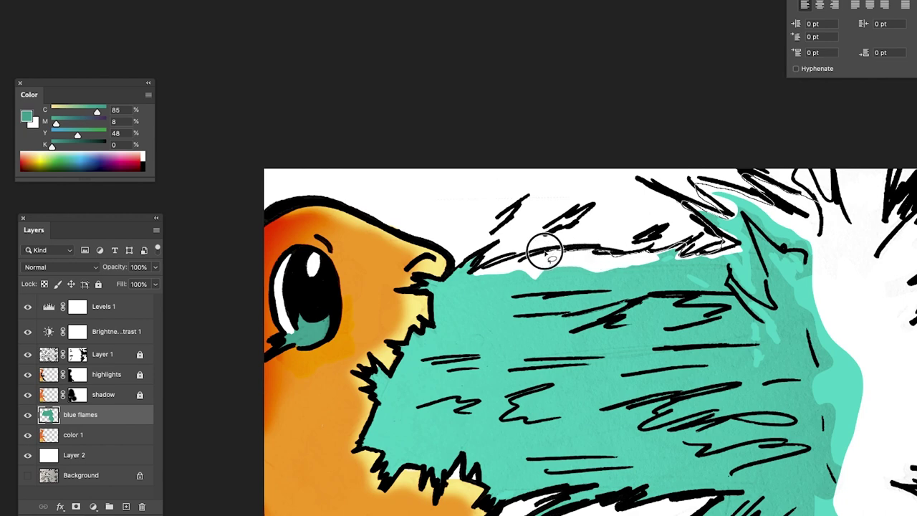
pyautogui.moveTo(470, 294)
pyautogui.mouseDown()
pyautogui.moveTo(513, 315)
pyautogui.moveTo(557, 321)
pyautogui.moveTo(848, 301)
pyautogui.moveTo(868, 286)
pyautogui.moveTo(872, 259)
pyautogui.moveTo(833, 197)
pyautogui.moveTo(822, 198)
pyautogui.moveTo(792, 174)
pyautogui.mouseUp()
pyautogui.moveTo(806, 190); pyautogui.dragTo(812, 208)
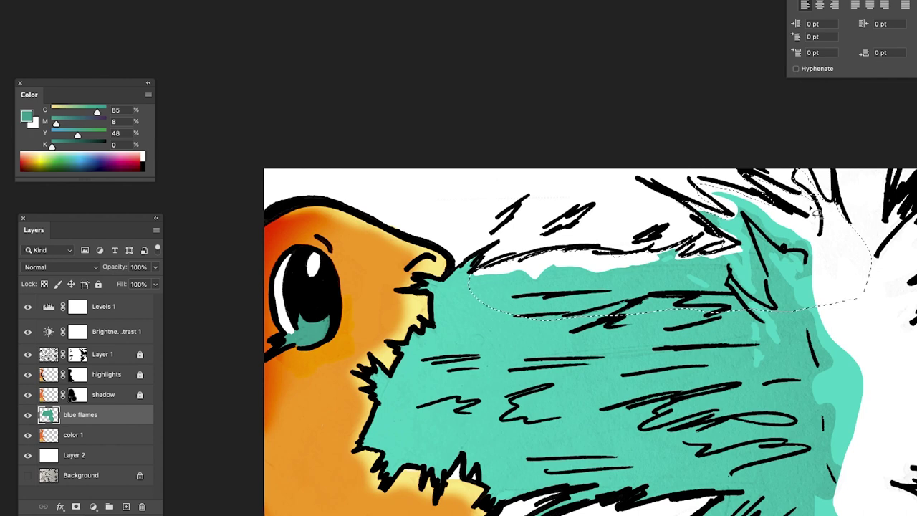
pyautogui.hotkey('alt', 'BackSpace')
pyautogui.hotkey('ctrl', 'd')
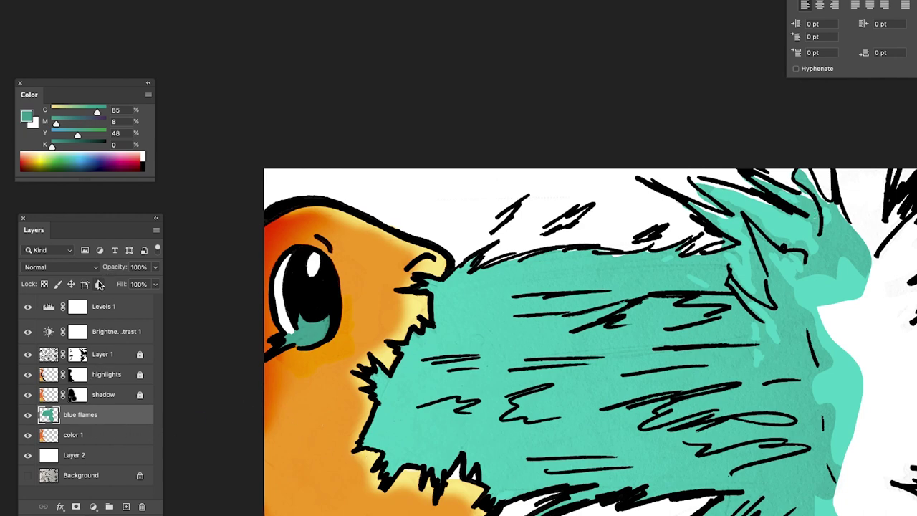
# - Lock the blue flames layer, then select and unlock Layer 1
pyautogui.click(99, 284)
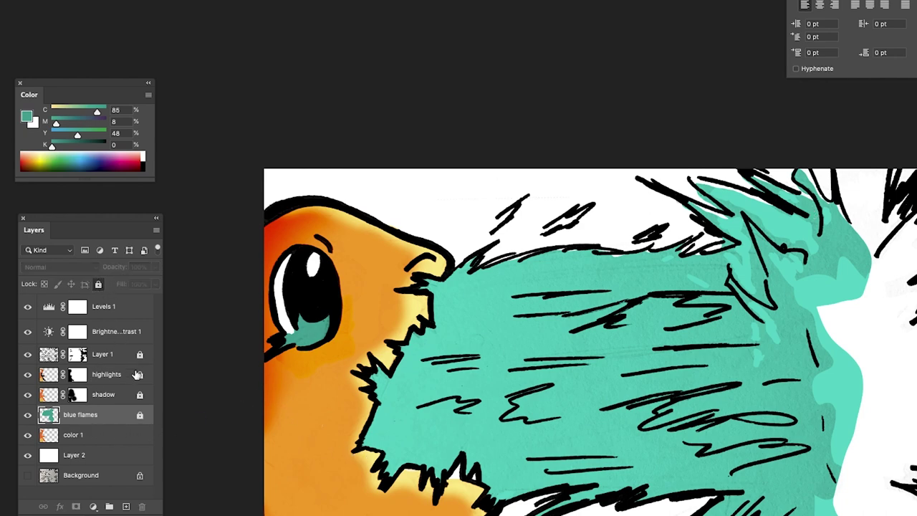
pyautogui.click(108, 354)
pyautogui.click(99, 285)
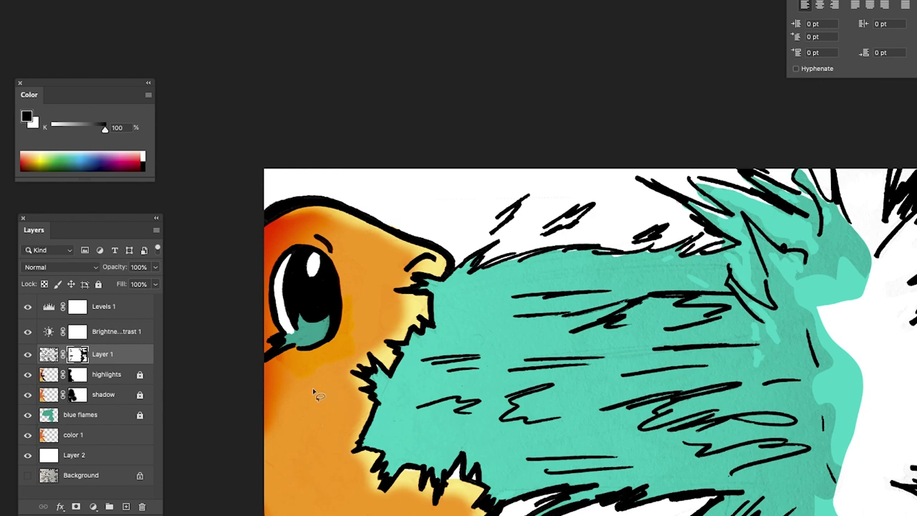
# - On Layer 1's mask, lasso the lower eye and the flame area around the mouth and fill them with black to remove paper texture
pyautogui.moveTo(296, 346)
pyautogui.mouseDown()
pyautogui.moveTo(287, 343)
pyautogui.moveTo(301, 327)
pyautogui.moveTo(314, 327)
pyautogui.mouseUp()
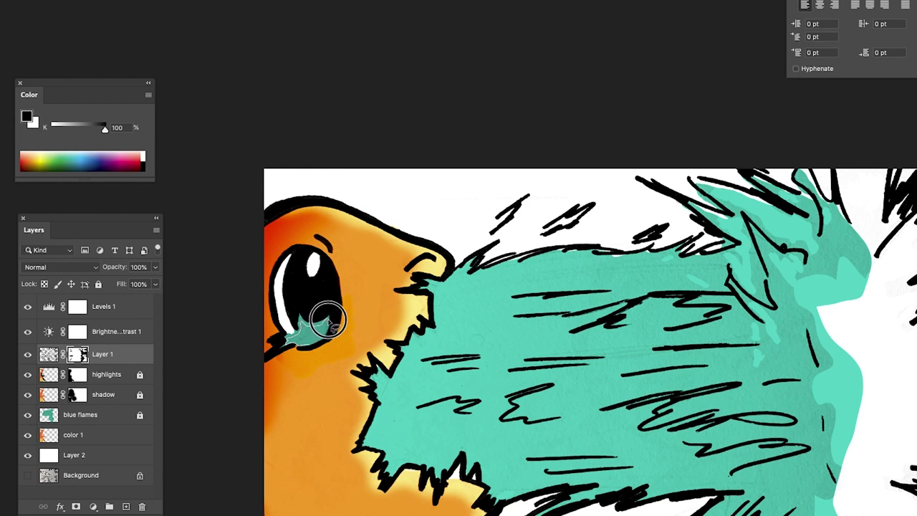
pyautogui.moveTo(327, 329); pyautogui.dragTo(315, 346)
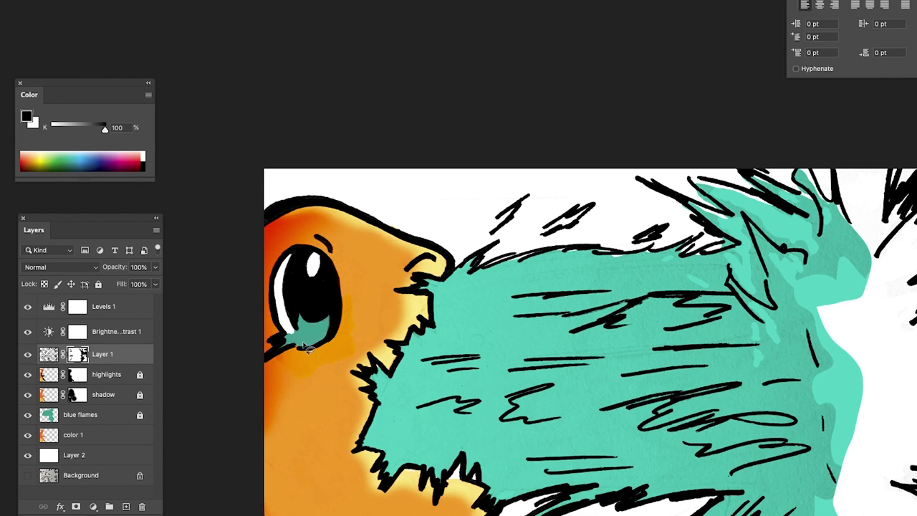
pyautogui.moveTo(653, 364)
pyautogui.mouseDown()
pyautogui.moveTo(648, 348)
pyautogui.moveTo(659, 337)
pyautogui.moveTo(734, 326)
pyautogui.moveTo(550, 340)
pyautogui.moveTo(488, 318)
pyautogui.moveTo(510, 289)
pyautogui.moveTo(681, 273)
pyautogui.moveTo(700, 279)
pyautogui.moveTo(715, 268)
pyautogui.moveTo(668, 256)
pyautogui.moveTo(527, 264)
pyautogui.moveTo(469, 271)
pyautogui.moveTo(442, 287)
pyautogui.moveTo(433, 323)
pyautogui.moveTo(379, 395)
pyautogui.moveTo(373, 427)
pyautogui.moveTo(389, 469)
pyautogui.moveTo(447, 463)
pyautogui.moveTo(469, 447)
pyautogui.moveTo(467, 460)
pyautogui.moveTo(480, 457)
pyautogui.moveTo(494, 490)
pyautogui.moveTo(518, 492)
pyautogui.moveTo(543, 483)
pyautogui.moveTo(524, 458)
pyautogui.moveTo(538, 444)
pyautogui.mouseUp()
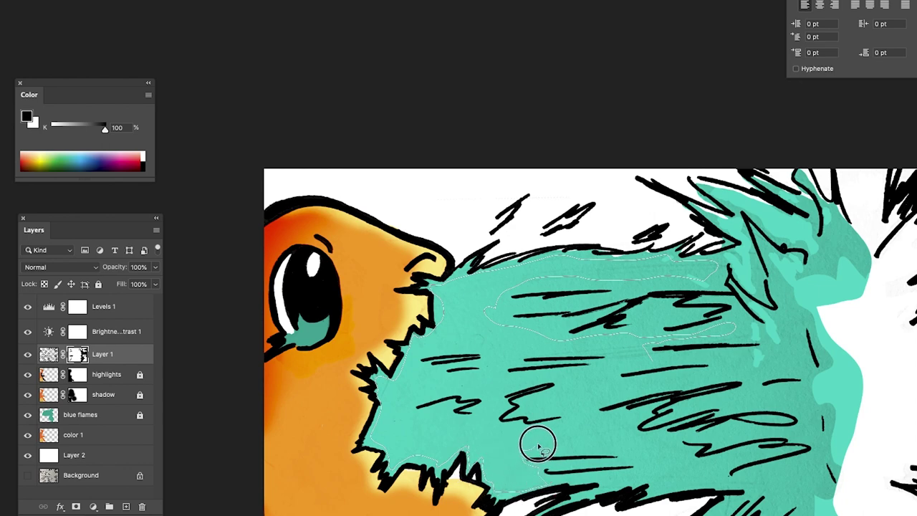
pyautogui.moveTo(540, 435)
pyautogui.mouseDown()
pyautogui.moveTo(411, 411)
pyautogui.moveTo(420, 388)
pyautogui.moveTo(466, 387)
pyautogui.moveTo(427, 373)
pyautogui.moveTo(429, 350)
pyautogui.moveTo(453, 343)
pyautogui.moveTo(499, 352)
pyautogui.moveTo(491, 382)
pyautogui.moveTo(521, 353)
pyautogui.moveTo(572, 348)
pyautogui.moveTo(602, 353)
pyautogui.moveTo(608, 368)
pyautogui.moveTo(652, 361)
pyautogui.mouseUp()
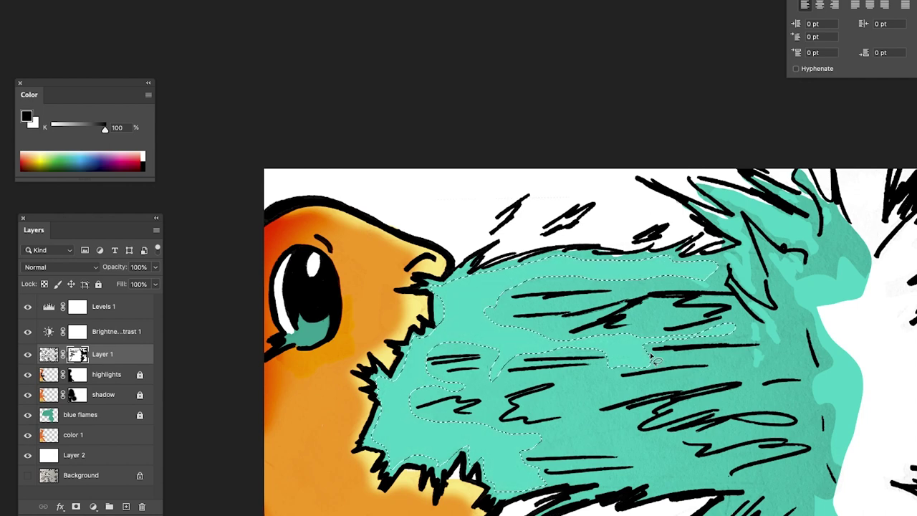
pyautogui.hotkey('ctrl', 'd')
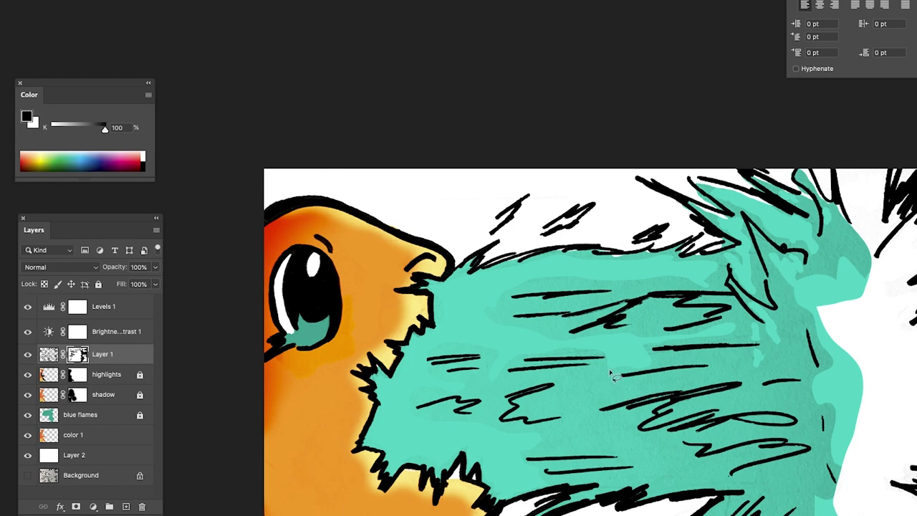
# - Lasso the remaining gray paper patches between the flame strokes and near the upper spikes, filling each with black on Layer 1's mask
pyautogui.moveTo(600, 372)
pyautogui.mouseDown()
pyautogui.moveTo(561, 378)
pyautogui.moveTo(558, 397)
pyautogui.moveTo(528, 409)
pyautogui.moveTo(538, 418)
pyautogui.moveTo(663, 389)
pyautogui.moveTo(609, 366)
pyautogui.mouseUp()
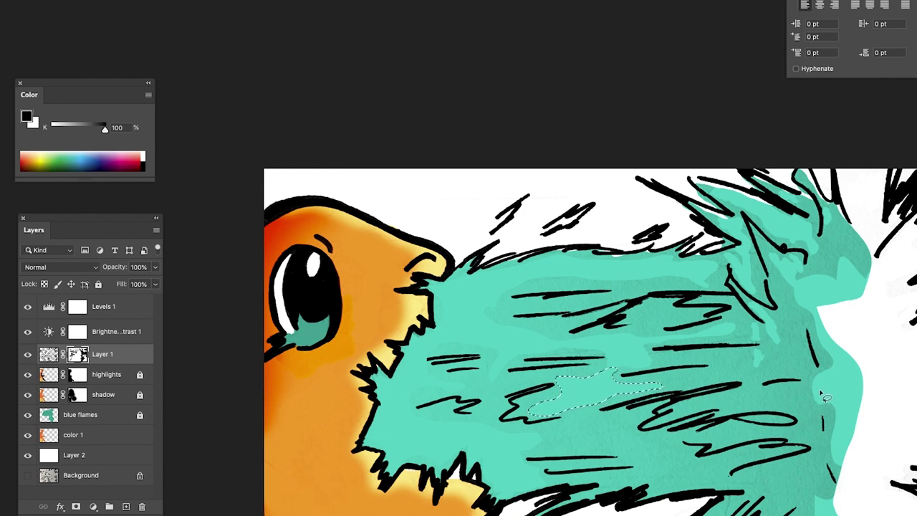
pyautogui.moveTo(817, 388)
pyautogui.mouseDown()
pyautogui.moveTo(732, 396)
pyautogui.moveTo(746, 410)
pyautogui.moveTo(781, 414)
pyautogui.moveTo(821, 391)
pyautogui.mouseUp()
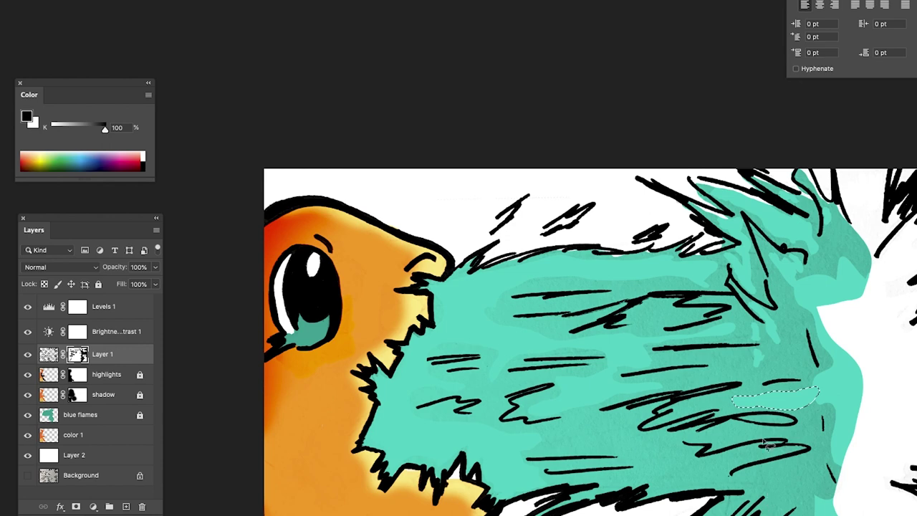
pyautogui.moveTo(629, 419)
pyautogui.mouseDown()
pyautogui.moveTo(533, 439)
pyautogui.moveTo(544, 454)
pyautogui.moveTo(624, 453)
pyautogui.moveTo(645, 477)
pyautogui.moveTo(748, 486)
pyautogui.moveTo(718, 503)
pyautogui.moveTo(753, 495)
pyautogui.moveTo(757, 482)
pyautogui.moveTo(712, 471)
pyautogui.moveTo(627, 415)
pyautogui.mouseUp()
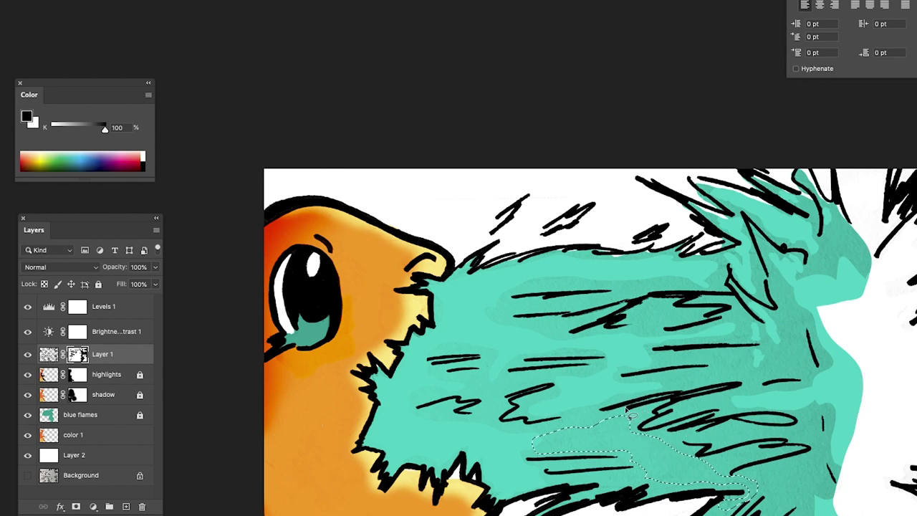
pyautogui.hotkey('alt', 'BackSpace')
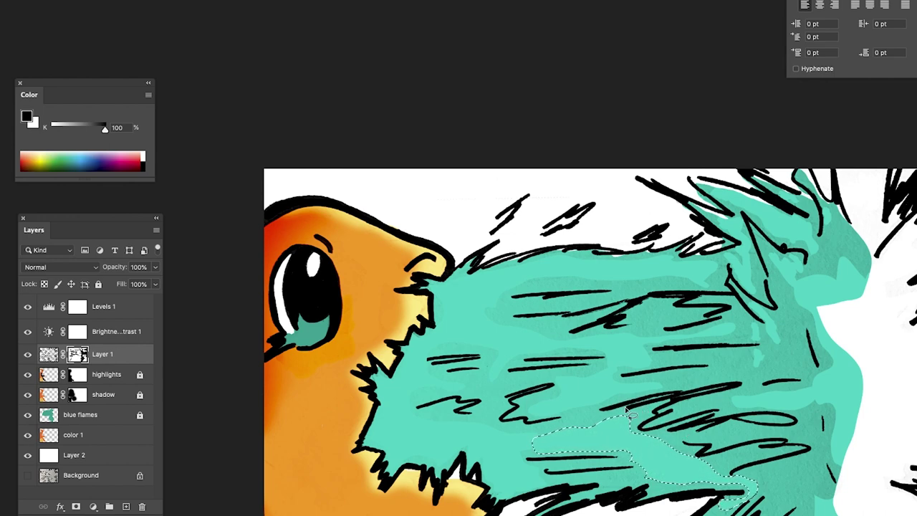
pyautogui.press('w')
pyautogui.moveTo(706, 321)
pyautogui.mouseDown()
pyautogui.moveTo(658, 328)
pyautogui.moveTo(647, 341)
pyautogui.moveTo(631, 328)
pyautogui.moveTo(645, 311)
pyautogui.moveTo(701, 312)
pyautogui.mouseUp()
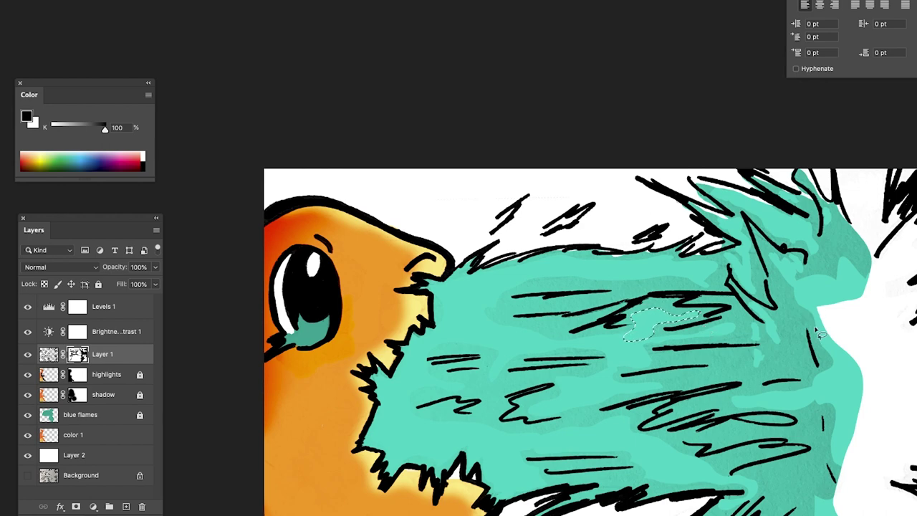
pyautogui.moveTo(815, 253)
pyautogui.mouseDown()
pyautogui.moveTo(792, 278)
pyautogui.moveTo(808, 296)
pyautogui.moveTo(848, 297)
pyautogui.moveTo(865, 293)
pyautogui.moveTo(872, 253)
pyautogui.moveTo(858, 228)
pyautogui.moveTo(840, 227)
pyautogui.moveTo(833, 206)
pyautogui.moveTo(822, 243)
pyautogui.moveTo(806, 202)
pyautogui.moveTo(803, 248)
pyautogui.mouseUp()
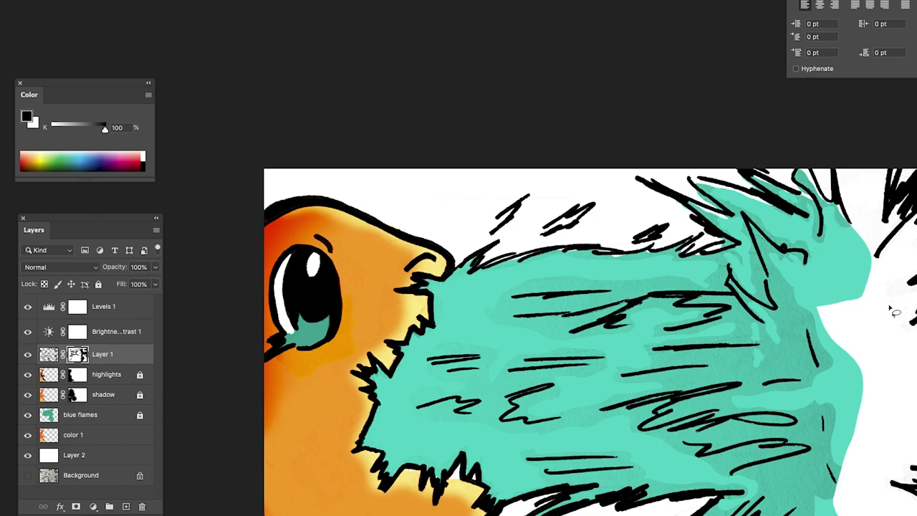
# - On Layer 1's mask, lasso the lower outer edge of the teal flame and fill it with black to clear paper texture
pyautogui.moveTo(818, 315)
pyautogui.mouseDown()
pyautogui.moveTo(778, 268)
pyautogui.moveTo(716, 118)
pyautogui.mouseUp()
pyautogui.moveTo(727, 308); pyautogui.dragTo(715, 234)
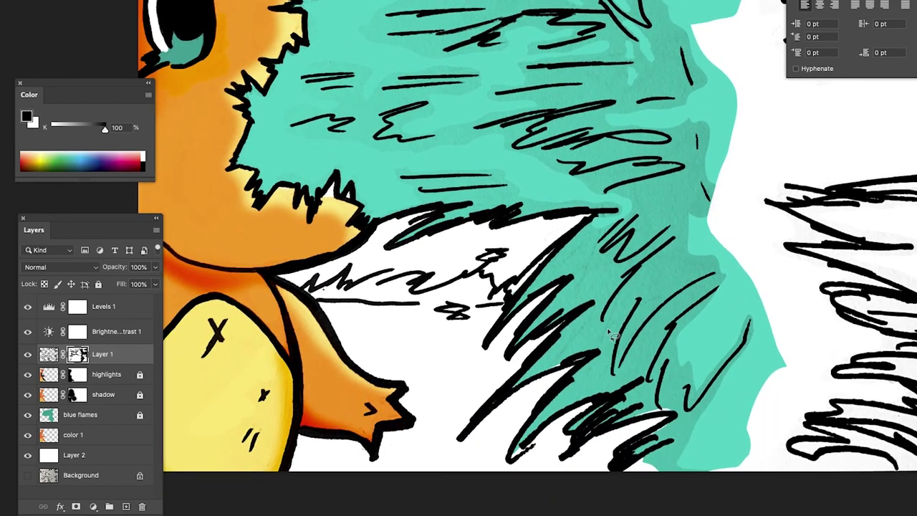
pyautogui.press('b')
pyautogui.moveTo(594, 228)
pyautogui.mouseDown()
pyautogui.moveTo(547, 281)
pyautogui.moveTo(576, 281)
pyautogui.moveTo(557, 303)
pyautogui.moveTo(596, 302)
pyautogui.moveTo(552, 361)
pyautogui.moveTo(593, 344)
pyautogui.moveTo(601, 355)
pyautogui.moveTo(533, 426)
pyautogui.moveTo(636, 375)
pyautogui.moveTo(675, 313)
pyautogui.moveTo(721, 281)
pyautogui.moveTo(679, 301)
pyautogui.moveTo(612, 380)
pyautogui.moveTo(622, 302)
pyautogui.moveTo(598, 315)
pyautogui.moveTo(615, 284)
pyautogui.moveTo(600, 259)
pyautogui.moveTo(610, 228)
pyautogui.moveTo(586, 231)
pyautogui.mouseUp()
pyautogui.press('super+d')
pyautogui.moveTo(691, 377); pyautogui.dragTo(575, 346)
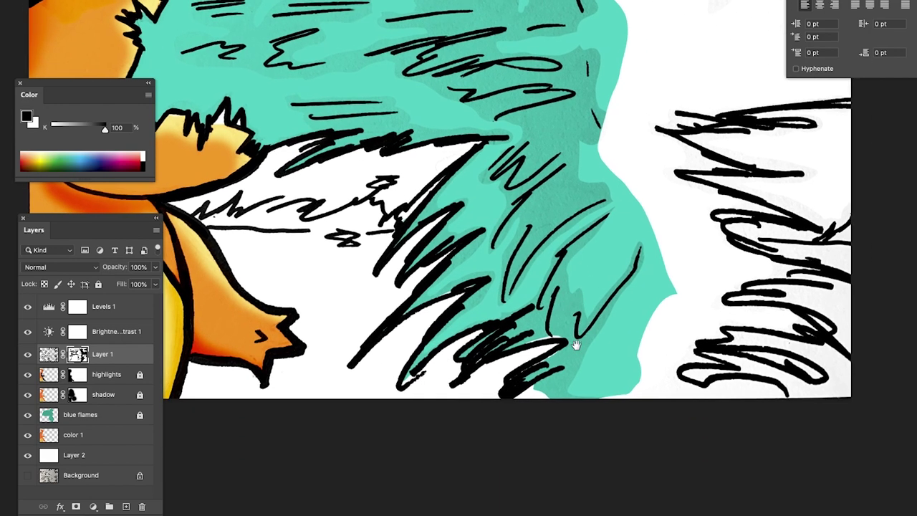
pyautogui.moveTo(534, 387)
pyautogui.mouseDown()
pyautogui.moveTo(694, 337)
pyautogui.moveTo(702, 254)
pyautogui.moveTo(641, 257)
pyautogui.moveTo(598, 322)
pyautogui.moveTo(559, 354)
pyautogui.moveTo(565, 374)
pyautogui.moveTo(539, 393)
pyautogui.mouseUp()
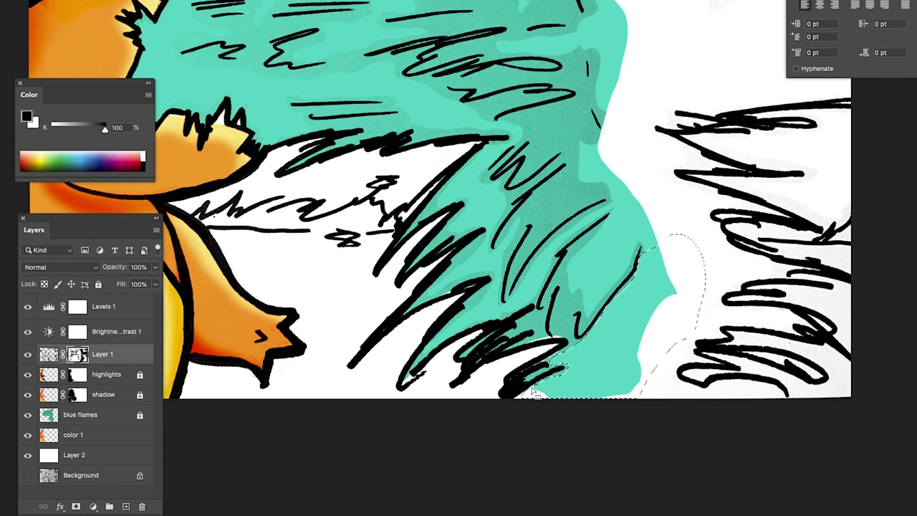
# - Lasso the textured gaps between the lower flame strokes and fill each with black on Layer 1's mask
pyautogui.press('super+plus')
pyautogui.press('super+plus')
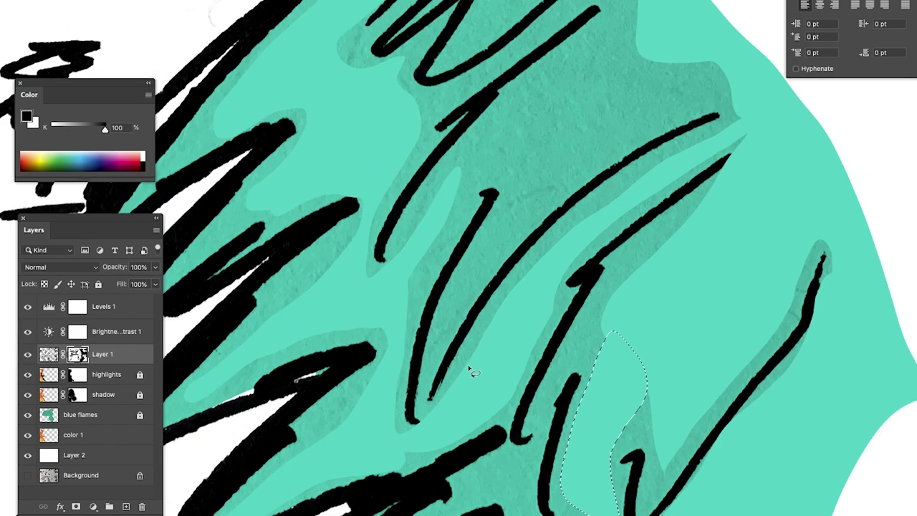
pyautogui.moveTo(218, 514)
pyautogui.mouseDown()
pyautogui.moveTo(374, 360)
pyautogui.moveTo(240, 513)
pyautogui.mouseUp()
pyautogui.hotkey('alt', 'BackSpace')
pyautogui.moveTo(212, 405)
pyautogui.mouseDown()
pyautogui.moveTo(270, 280)
pyautogui.moveTo(375, 244)
pyautogui.moveTo(332, 351)
pyautogui.moveTo(188, 420)
pyautogui.mouseUp()
pyautogui.hotkey('alt', 'BackSpace')
pyautogui.moveTo(380, 201)
pyautogui.mouseDown()
pyautogui.moveTo(426, 403)
pyautogui.moveTo(559, 367)
pyautogui.mouseUp()
pyautogui.moveTo(309, 491)
pyautogui.mouseDown()
pyautogui.moveTo(352, 449)
pyautogui.moveTo(579, 357)
pyautogui.moveTo(649, 260)
pyautogui.moveTo(852, 103)
pyautogui.moveTo(686, 207)
pyautogui.moveTo(630, 177)
pyautogui.moveTo(549, 191)
pyautogui.moveTo(373, 273)
pyautogui.moveTo(359, 329)
pyautogui.moveTo(420, 351)
pyautogui.moveTo(308, 458)
pyautogui.mouseUp()
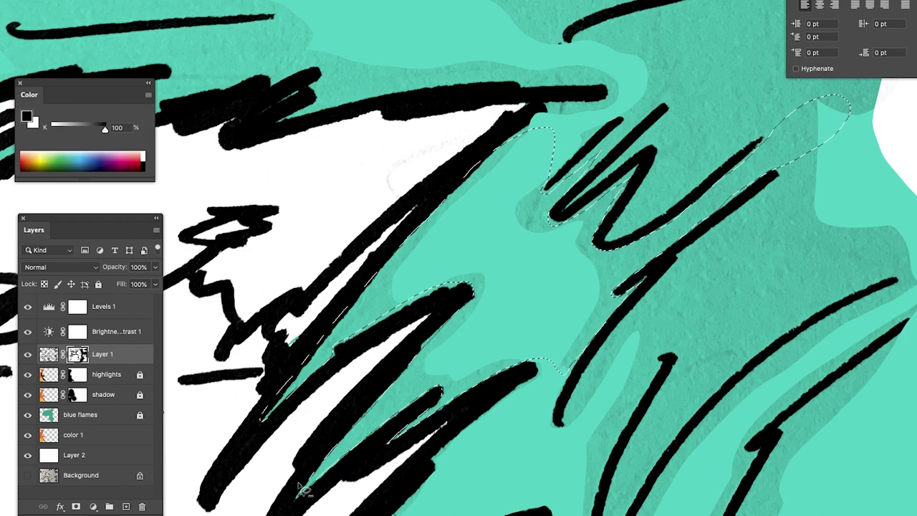
# - Lasso the flame jet's lower band and its hatched interior, filling both with black on Layer 1's mask to hide texture and strokes
pyautogui.moveTo(653, 263)
pyautogui.mouseDown()
pyautogui.moveTo(188, 344)
pyautogui.moveTo(293, 344)
pyautogui.moveTo(487, 308)
pyautogui.moveTo(344, 402)
pyautogui.moveTo(600, 321)
pyautogui.moveTo(638, 365)
pyautogui.moveTo(907, 278)
pyautogui.moveTo(835, 205)
pyautogui.moveTo(854, 133)
pyautogui.moveTo(681, 148)
pyautogui.moveTo(531, 104)
pyautogui.moveTo(409, 107)
pyautogui.moveTo(193, 64)
pyautogui.moveTo(198, 311)
pyautogui.moveTo(301, 284)
pyautogui.mouseUp()
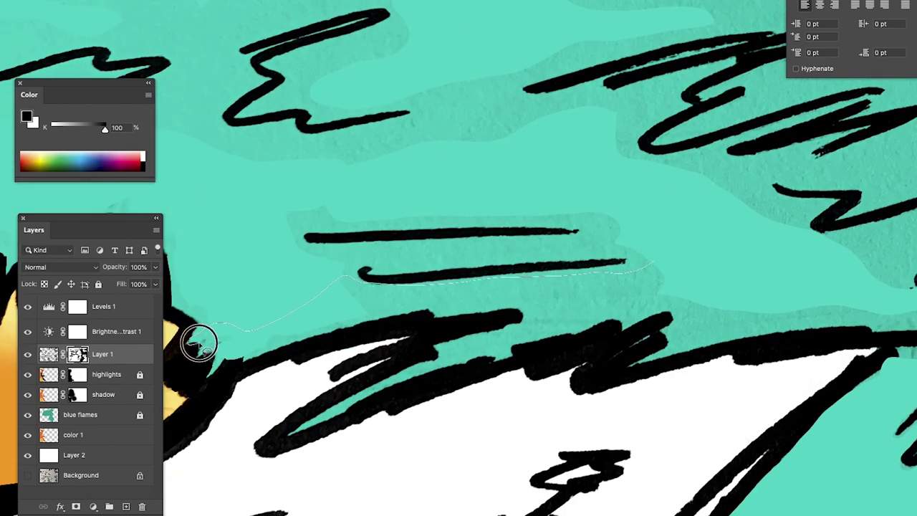
pyautogui.hotkey('alt', 'BackSpace')
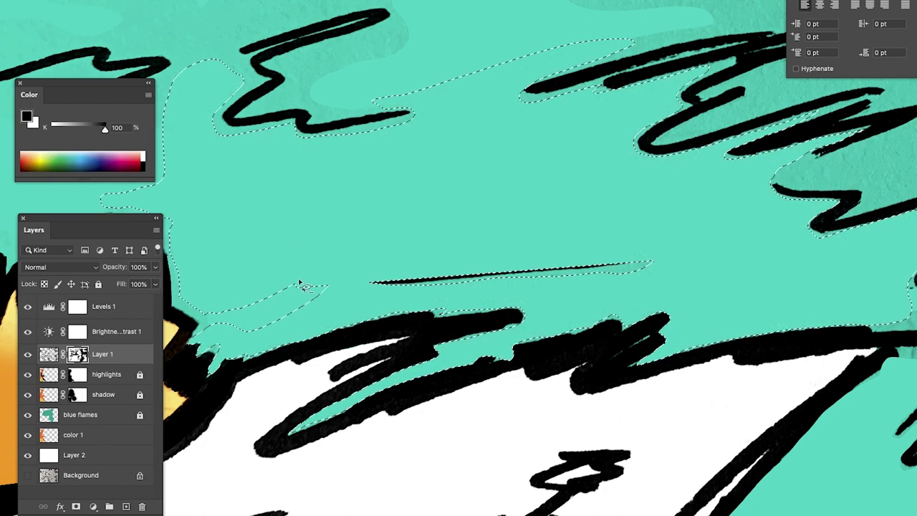
pyautogui.press('super+0')
pyautogui.moveTo(769, 350)
pyautogui.mouseDown()
pyautogui.moveTo(714, 421)
pyautogui.moveTo(655, 268)
pyautogui.moveTo(483, 106)
pyautogui.moveTo(624, 46)
pyautogui.moveTo(747, 259)
pyautogui.moveTo(715, 430)
pyautogui.mouseUp()
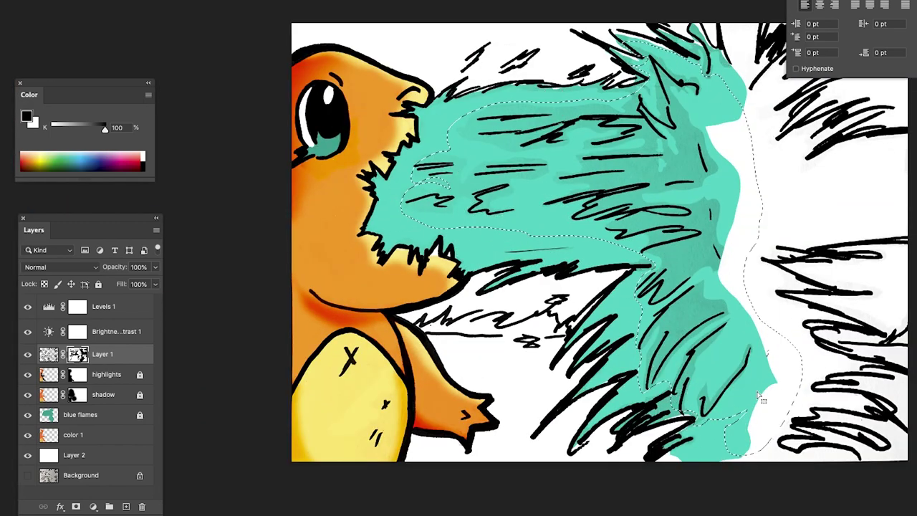
pyautogui.hotkey('alt', 'BackSpace')
pyautogui.moveTo(502, 250); pyautogui.dragTo(506, 253)
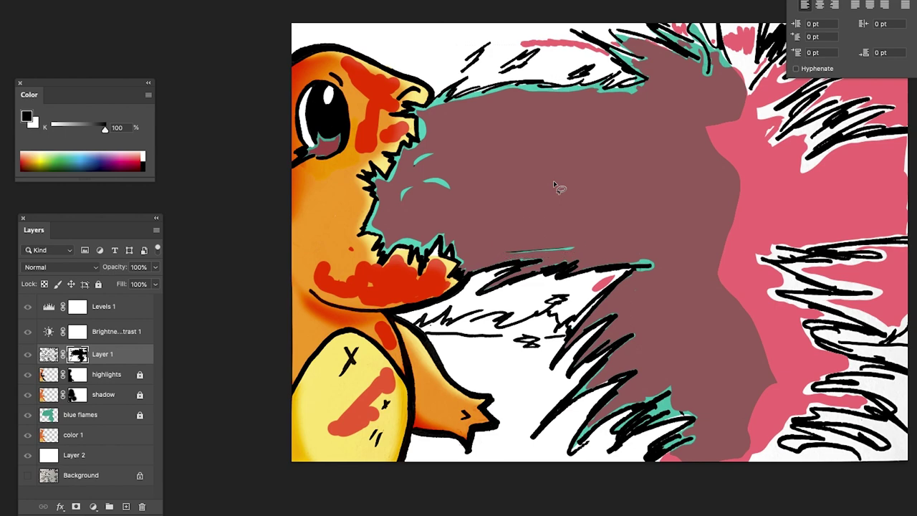
pyautogui.hotkey('alt', 'BackSpace')
pyautogui.hotkey('ctrl', 'd')
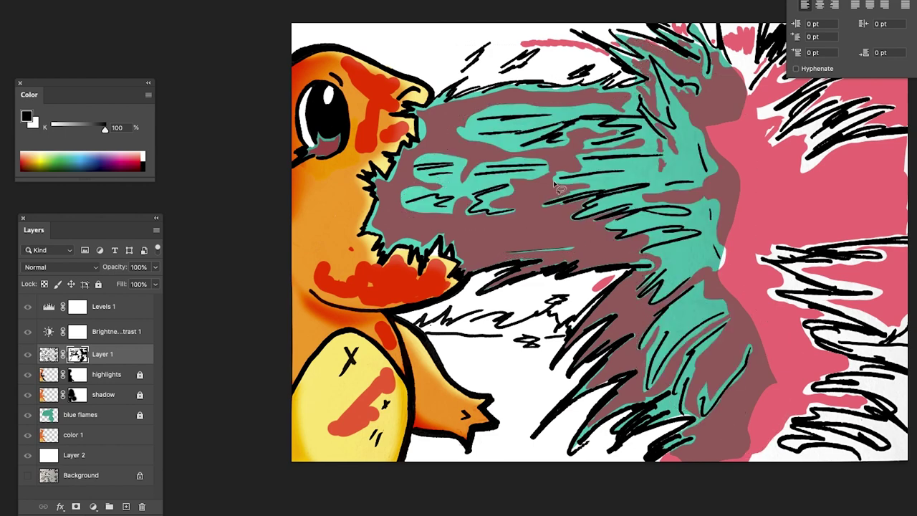
# - Lasso the leftover strokes near the flame's upper spikes and lower end and fill them with black on Layer 1's mask
pyautogui.click(27, 375)
pyautogui.moveTo(712, 82)
pyautogui.mouseDown()
pyautogui.moveTo(595, 90)
pyautogui.moveTo(549, 252)
pyautogui.moveTo(649, 390)
pyautogui.moveTo(748, 123)
pyautogui.moveTo(711, 83)
pyautogui.mouseUp()
pyautogui.hotkey('alt', 'BackSpace')
pyautogui.hotkey('ctrl', 'd')
pyautogui.moveTo(666, 383)
pyautogui.mouseDown()
pyautogui.moveTo(657, 409)
pyautogui.moveTo(636, 280)
pyautogui.moveTo(650, 391)
pyautogui.mouseUp()
pyautogui.press('super+plus')
pyautogui.press('super+plus')
pyautogui.press('super+plus')
pyautogui.moveTo(726, 347); pyautogui.dragTo(294, 358)
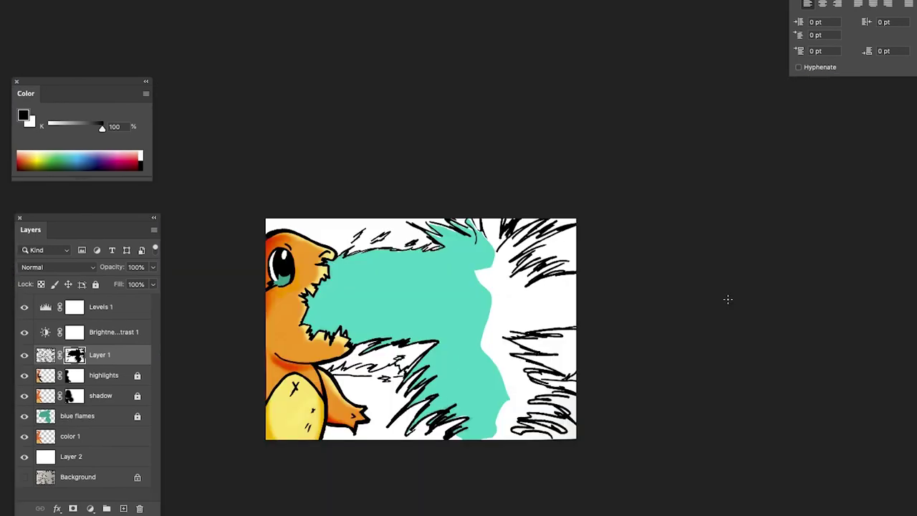
# - Lock Layer 1 and add a new empty layer above it
pyautogui.press('super+minus')
pyautogui.press('super+plus')
pyautogui.press('super+plus')
pyautogui.press('super+plus')
pyautogui.hscroll(-3, 756, 404)
pyautogui.click(120, 161)
pyautogui.click(95, 285)
pyautogui.click(123, 508)
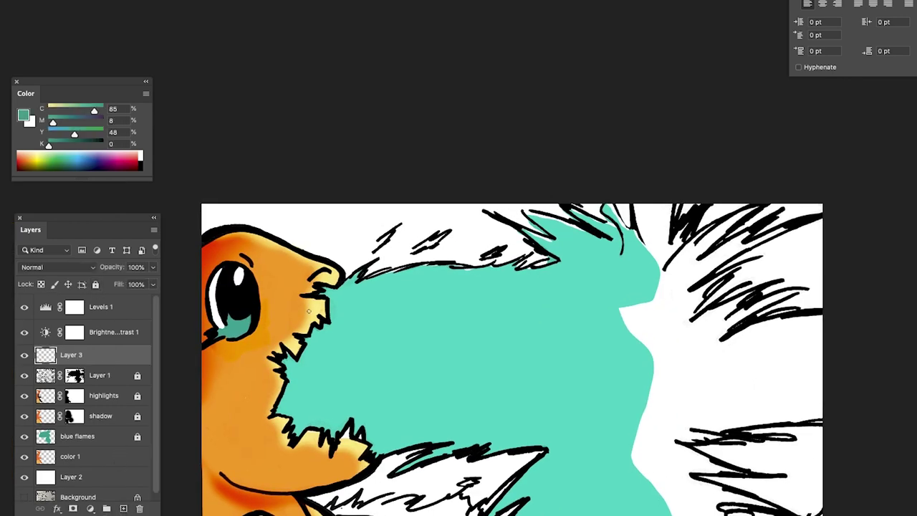
# - With a soft brush, paint broad yellow strokes on Layer 3 along the teal flame's outer edge and the area beyond it
pyautogui.scroll(-4, 503, 296)
pyautogui.click(38, 162)
pyautogui.click(54, 76)
pyautogui.press('Return')
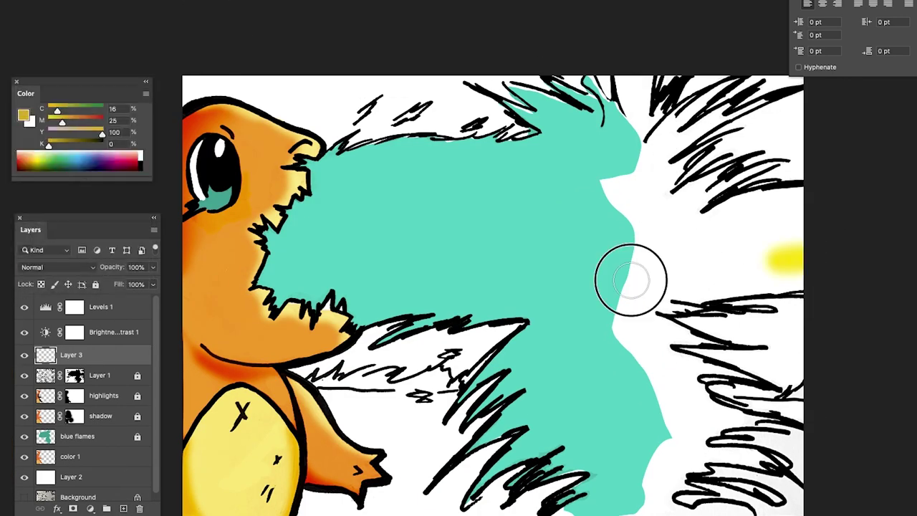
pyautogui.moveTo(806, 256); pyautogui.dragTo(586, 227)
pyautogui.moveTo(634, 85); pyautogui.dragTo(613, 158)
pyautogui.moveTo(695, 448); pyautogui.dragTo(677, 401)
pyautogui.moveTo(595, 319)
pyautogui.mouseDown()
pyautogui.moveTo(681, 390)
pyautogui.moveTo(656, 502)
pyautogui.mouseUp()
# - Set the color to C16 M60 Y100 K0 and paint broad orange strokes over the yellow fire
pyautogui.moveTo(63, 123); pyautogui.dragTo(80, 123)
pyautogui.moveTo(609, 222)
pyautogui.mouseDown()
pyautogui.moveTo(671, 148)
pyautogui.moveTo(781, 97)
pyautogui.mouseUp()
pyautogui.moveTo(795, 237); pyautogui.dragTo(584, 305)
pyautogui.moveTo(602, 93); pyautogui.dragTo(577, 194)
pyautogui.moveTo(613, 359); pyautogui.dragTo(655, 501)
pyautogui.moveTo(720, 455); pyautogui.dragTo(851, 395)
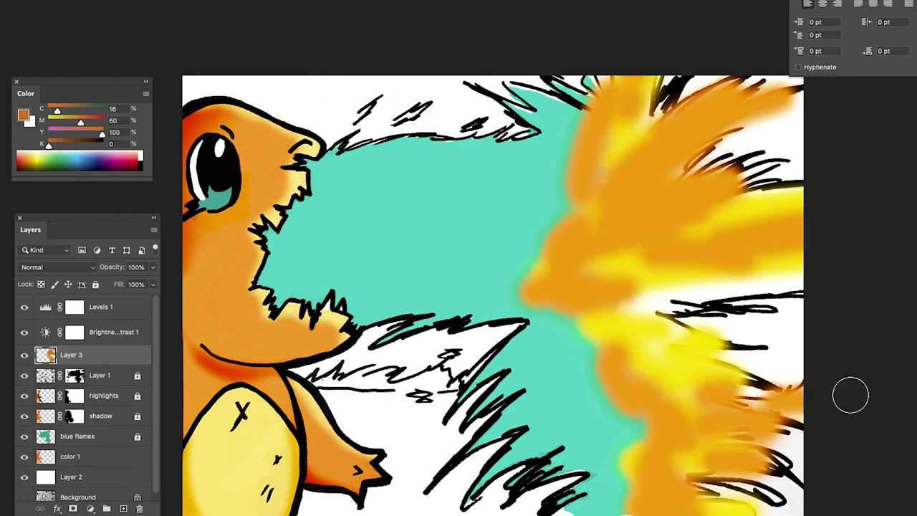
# - Duplicate the painted fire layer, combining Multiply and Screen blending with Layer 3 copy set to Screen
pyautogui.hotkey('ctrl', 'j')
pyautogui.click(58, 267)
pyautogui.click(64, 300)
pyautogui.click(98, 268)
pyautogui.click(67, 320)
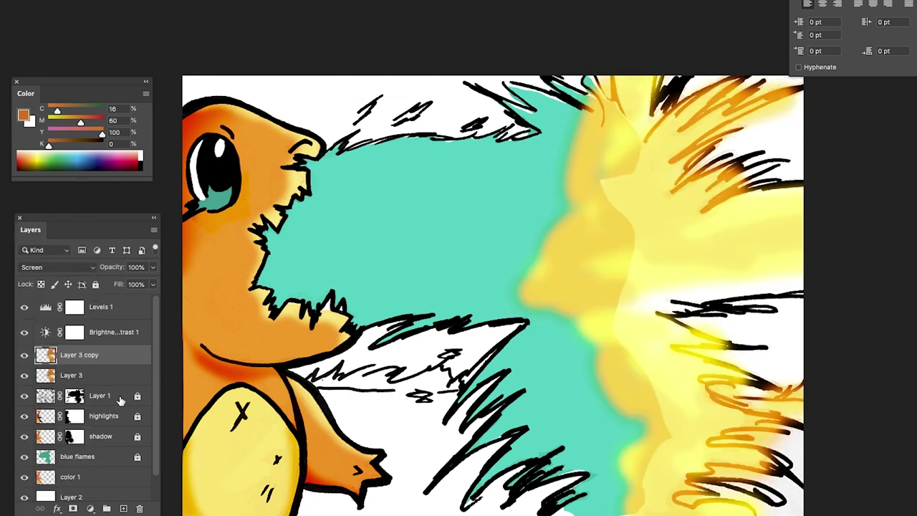
# - Add a new layer named red fire and choose a small brush with the color C16 M77 Y100 K0
pyautogui.click(123, 508)
pyautogui.doubleClick(91, 356)
pyautogui.write('red fire')
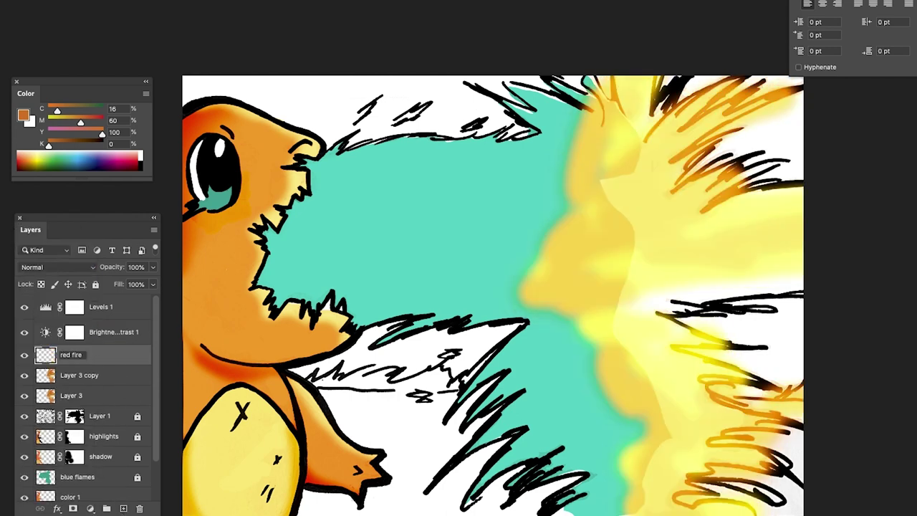
pyautogui.press('Return')
pyautogui.moveTo(81, 122); pyautogui.dragTo(90, 122)
pyautogui.click(15, 4)
pyautogui.doubleClick(14, 22)
# - Brush thin red-orange streaks across the fire and move the red fire layer beneath Layer 3
pyautogui.moveTo(790, 289); pyautogui.dragTo(693, 293)
pyautogui.moveTo(795, 251); pyautogui.dragTo(668, 252)
pyautogui.moveTo(785, 229); pyautogui.dragTo(571, 207)
pyautogui.moveTo(729, 86); pyautogui.dragTo(675, 129)
pyautogui.moveTo(86, 355)
pyautogui.mouseDown()
pyautogui.moveTo(117, 380)
pyautogui.moveTo(117, 405)
pyautogui.mouseUp()
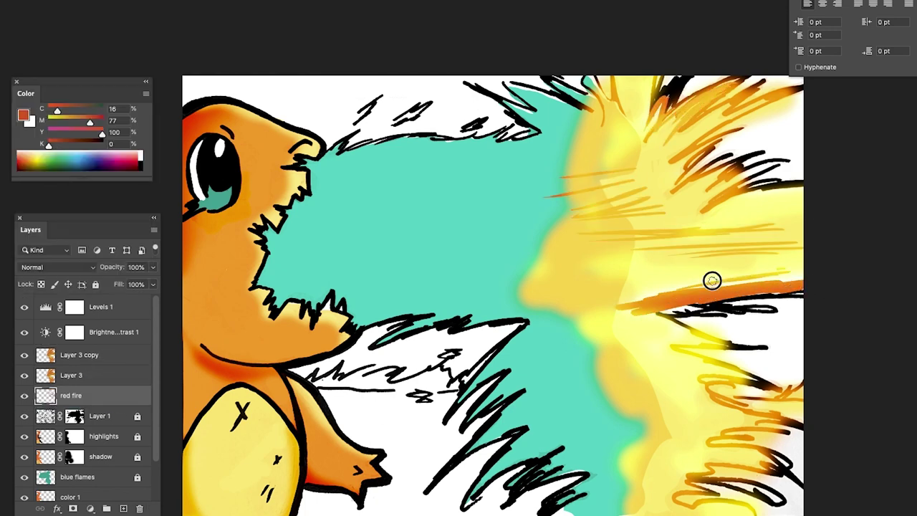
# - Paint curved red-orange strokes along the boundary between the teal flame and fire, adding long streaks through the fire
pyautogui.moveTo(769, 497)
pyautogui.mouseDown()
pyautogui.moveTo(714, 479)
pyautogui.moveTo(706, 501)
pyautogui.mouseUp()
pyautogui.moveTo(598, 479); pyautogui.dragTo(637, 495)
pyautogui.moveTo(649, 455); pyautogui.dragTo(619, 405)
pyautogui.moveTo(609, 347); pyautogui.dragTo(553, 376)
pyautogui.moveTo(531, 267); pyautogui.dragTo(566, 195)
pyautogui.moveTo(611, 159); pyautogui.dragTo(544, 116)
pyautogui.moveTo(522, 89); pyautogui.dragTo(572, 124)
pyautogui.moveTo(638, 139)
pyautogui.mouseDown()
pyautogui.moveTo(674, 90)
pyautogui.moveTo(616, 129)
pyautogui.mouseUp()
pyautogui.moveTo(801, 250); pyautogui.dragTo(595, 276)
pyautogui.moveTo(577, 226)
pyautogui.mouseDown()
pyautogui.moveTo(674, 418)
pyautogui.moveTo(641, 512)
pyautogui.mouseUp()
pyautogui.moveTo(621, 107); pyautogui.dragTo(641, 229)
pyautogui.moveTo(803, 185); pyautogui.dragTo(734, 202)
pyautogui.moveTo(801, 274); pyautogui.dragTo(668, 305)
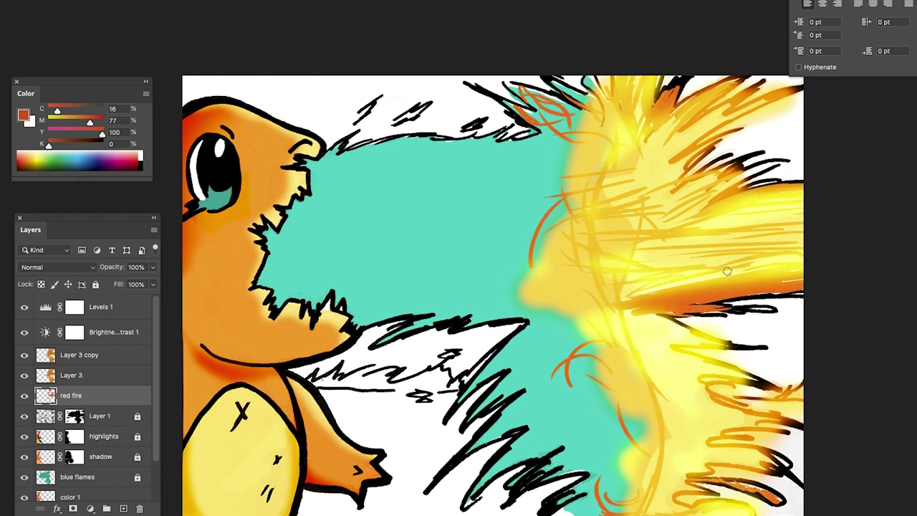
# - Move red fire and one painted fire layer beneath the shadow layer, and rename the painted fire layers red 2 and fire red 3
pyautogui.moveTo(112, 405); pyautogui.dragTo(86, 467)
pyautogui.moveTo(113, 360); pyautogui.dragTo(118, 446)
pyautogui.doubleClick(86, 443)
pyautogui.write('red 2')
pyautogui.doubleClick(72, 375)
pyautogui.write('fire')
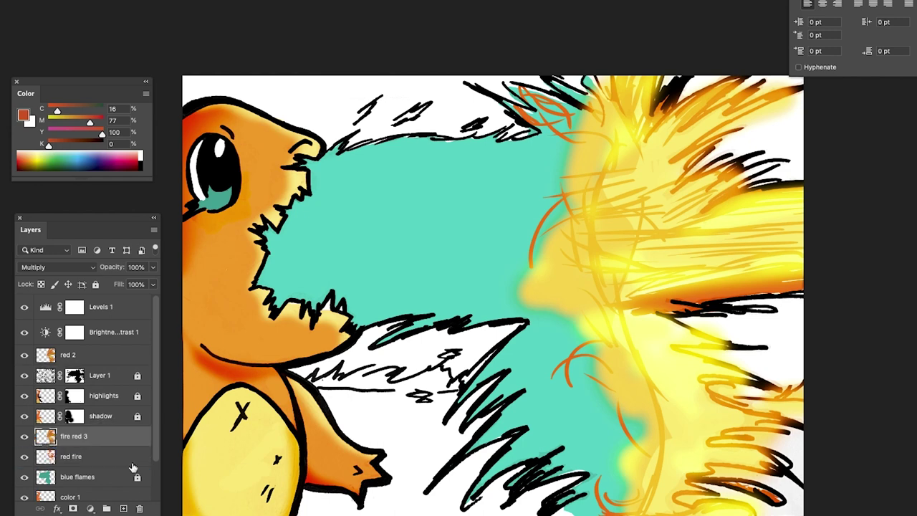
# - On the red fire layer, brush more orange-red down the fire's inner edge beside the teal flame
pyautogui.click(107, 456)
pyautogui.moveTo(646, 494)
pyautogui.mouseDown()
pyautogui.moveTo(606, 61)
pyautogui.moveTo(606, 213)
pyautogui.mouseUp()
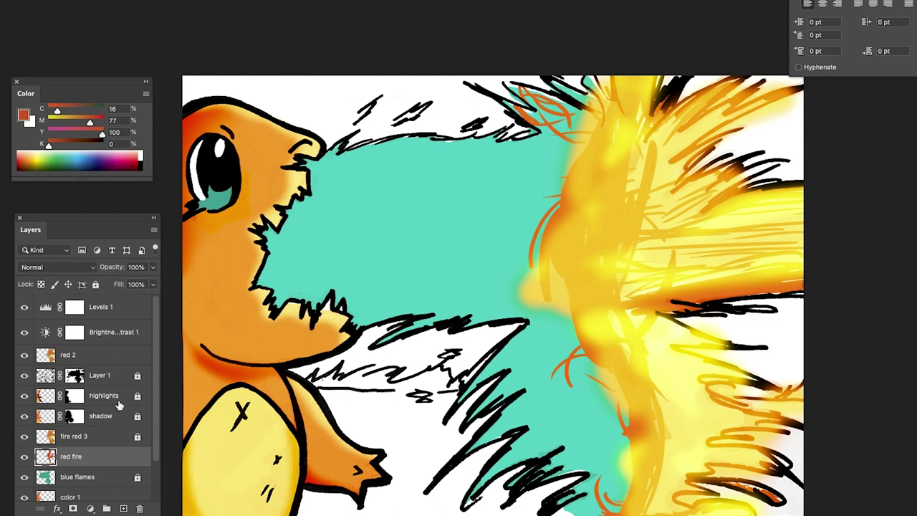
# - Create a second layer named blue flames above the existing one and sample the flame's teal as the brush color
pyautogui.click(108, 477)
pyautogui.press('super+shift+n')
pyautogui.write('blue flames')
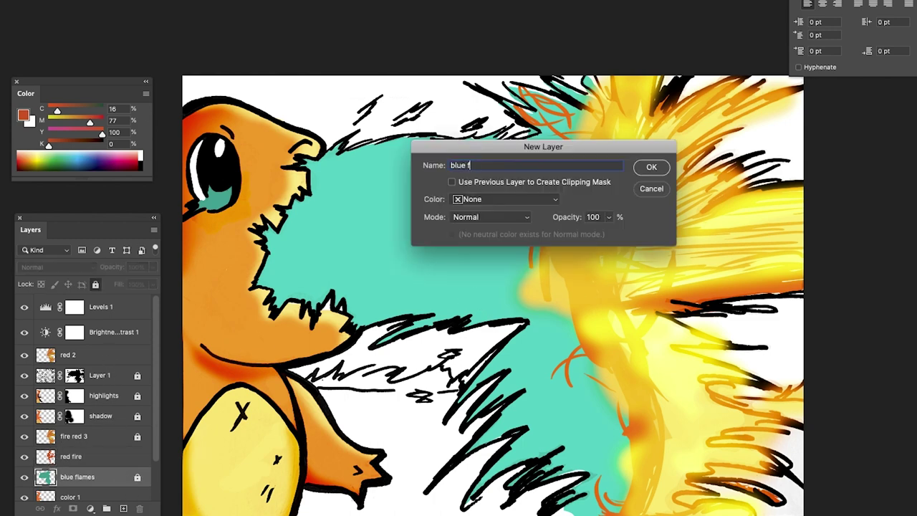
pyautogui.press('Return')
pyautogui.click(21, 2)
pyautogui.click(53, 74)
pyautogui.moveTo(487, 137); pyautogui.dragTo(516, 145)
pyautogui.hotkey('ctrl', 'z')
pyautogui.keyDown('alt'); pyautogui.click(516, 151); pyautogui.keyUp('alt')
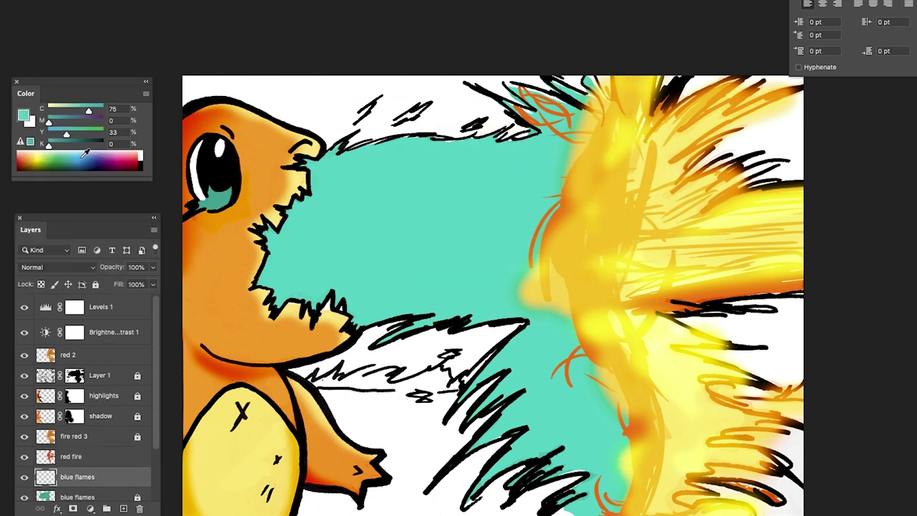
# - Paint teal and dark green C75 M0 Y79 K56 shading strokes through the flame and set the new layer's blend mode to Screen
pyautogui.moveTo(496, 179)
pyautogui.mouseDown()
pyautogui.moveTo(522, 236)
pyautogui.moveTo(545, 387)
pyautogui.moveTo(701, 393)
pyautogui.mouseUp()
pyautogui.press('[')
pyautogui.press('[')
pyautogui.press('[')
pyautogui.press('[')
pyautogui.press('[')
pyautogui.moveTo(50, 146)
pyautogui.mouseDown()
pyautogui.moveTo(79, 146)
pyautogui.moveTo(91, 134)
pyautogui.mouseUp()
pyautogui.moveTo(493, 173)
pyautogui.mouseDown()
pyautogui.moveTo(420, 182)
pyautogui.moveTo(482, 180)
pyautogui.mouseUp()
pyautogui.moveTo(401, 231); pyautogui.dragTo(486, 205)
pyautogui.moveTo(561, 308); pyautogui.dragTo(594, 391)
pyautogui.moveTo(610, 394); pyautogui.dragTo(625, 432)
pyautogui.moveTo(337, 329); pyautogui.dragTo(255, 244)
pyautogui.click(57, 267)
pyautogui.click(41, 354)
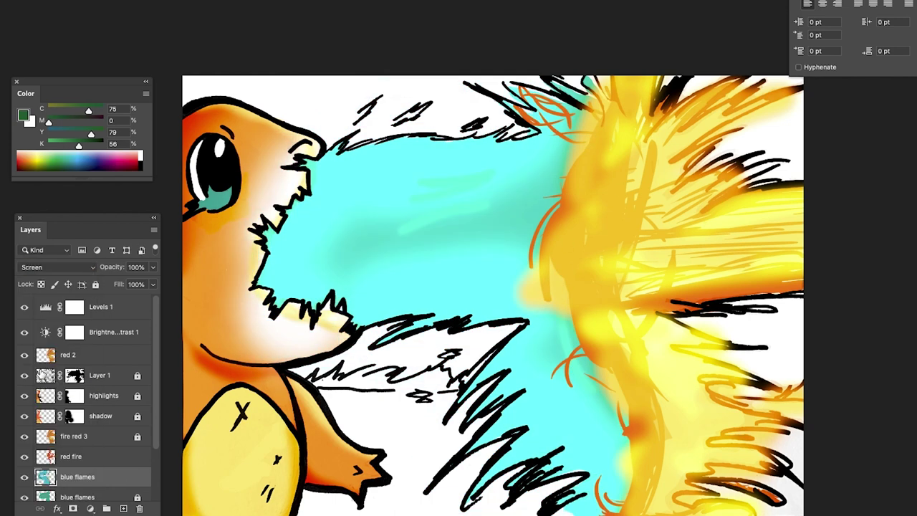
# - Sample the flame color and, with a larger brush, add glow over the teal flame and the creature's head and belly
pyautogui.keyDown('alt'); pyautogui.click(401, 257); pyautogui.keyUp('alt')
pyautogui.press(']')
pyautogui.press(']')
pyautogui.press(']')
pyautogui.press(']')
pyautogui.press(']')
pyautogui.moveTo(419, 240)
pyautogui.mouseDown()
pyautogui.moveTo(357, 241)
pyautogui.moveTo(555, 154)
pyautogui.mouseUp()
pyautogui.click(281, 132)
pyautogui.moveTo(212, 398); pyautogui.dragTo(265, 441)
# - Bring the Screen-mode blue flames layer to the top of the stack and set its opacity to 67%
pyautogui.hotkey('ctrl', 'shift', ']')
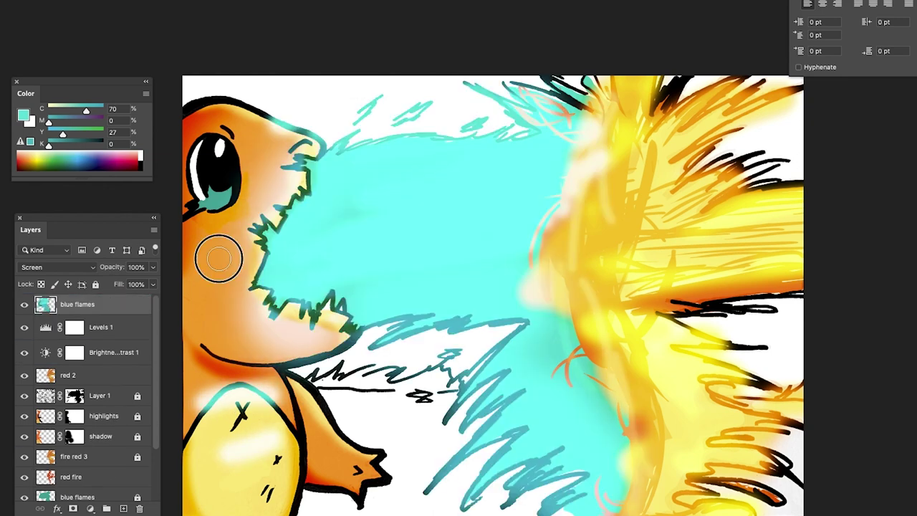
pyautogui.moveTo(124, 268); pyautogui.dragTo(110, 283)
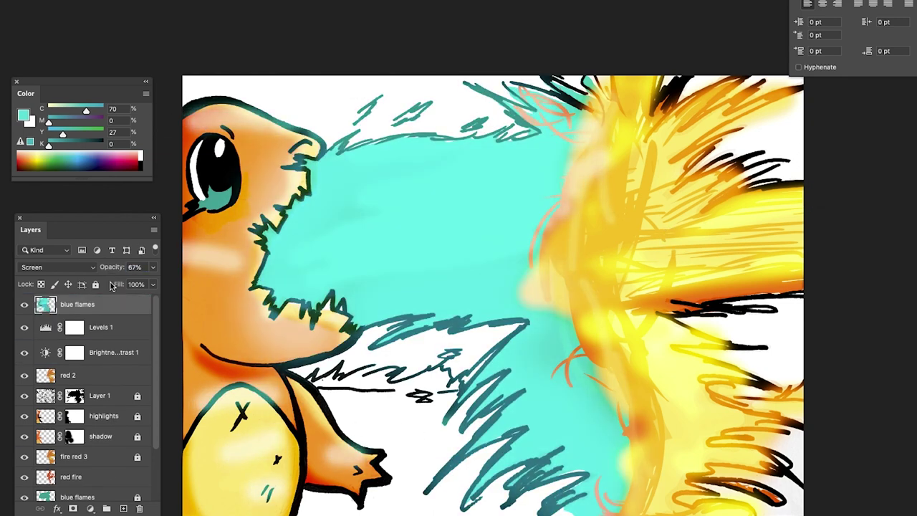
# - On the red fire layer, paint C0 M43 Y100 K0 orange strokes through the fire and between the black strokes at its outer edge
pyautogui.click(100, 476)
pyautogui.keyDown('alt'); pyautogui.click(454, 109); pyautogui.keyUp('alt')
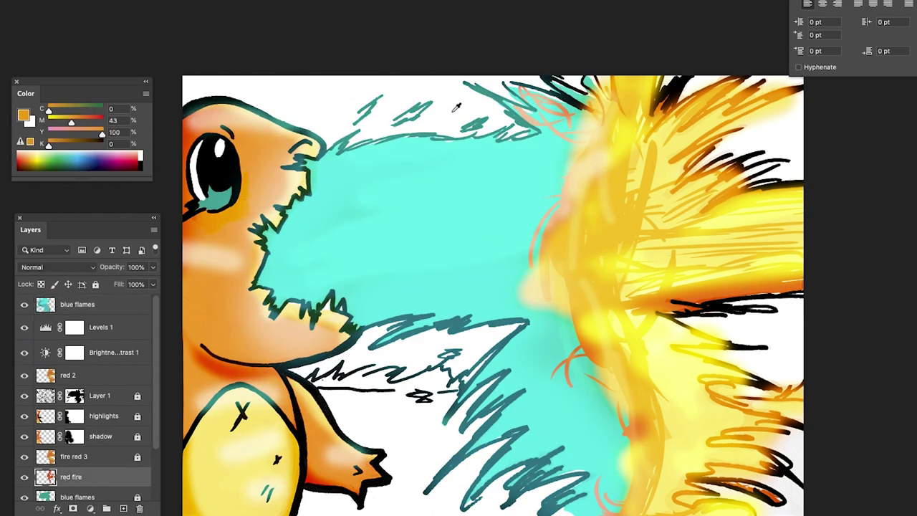
pyautogui.click(29, 4)
pyautogui.click(28, 29)
pyautogui.moveTo(746, 232)
pyautogui.mouseDown()
pyautogui.moveTo(698, 207)
pyautogui.moveTo(673, 169)
pyautogui.moveTo(663, 114)
pyautogui.mouseUp()
pyautogui.moveTo(802, 130); pyautogui.dragTo(765, 137)
pyautogui.moveTo(801, 358); pyautogui.dragTo(771, 361)
pyautogui.moveTo(801, 314); pyautogui.dragTo(728, 326)
pyautogui.moveTo(801, 344); pyautogui.dragTo(780, 331)
pyautogui.moveTo(794, 448)
pyautogui.mouseDown()
pyautogui.moveTo(728, 485)
pyautogui.moveTo(789, 502)
pyautogui.mouseUp()
pyautogui.moveTo(794, 174); pyautogui.dragTo(761, 126)
pyautogui.moveTo(674, 172); pyautogui.dragTo(642, 107)
pyautogui.moveTo(713, 252); pyautogui.dragTo(772, 260)
# - Set the brush color to C0 M93 Y100 K0 and add red streaks across the middle of the fire
pyautogui.moveTo(74, 122); pyautogui.dragTo(98, 122)
pyautogui.moveTo(728, 233); pyautogui.dragTo(679, 229)
pyautogui.moveTo(758, 276); pyautogui.dragTo(624, 290)
# - Lock the red 2 layer and make red fire the active layer for painting
pyautogui.click(67, 375)
pyautogui.moveTo(121, 270)
pyautogui.mouseDown()
pyautogui.moveTo(100, 273)
pyautogui.moveTo(124, 270)
pyautogui.mouseUp()
pyautogui.press('super+/')
pyautogui.click(94, 477)
pyautogui.click(97, 375)
pyautogui.click(605, 276)
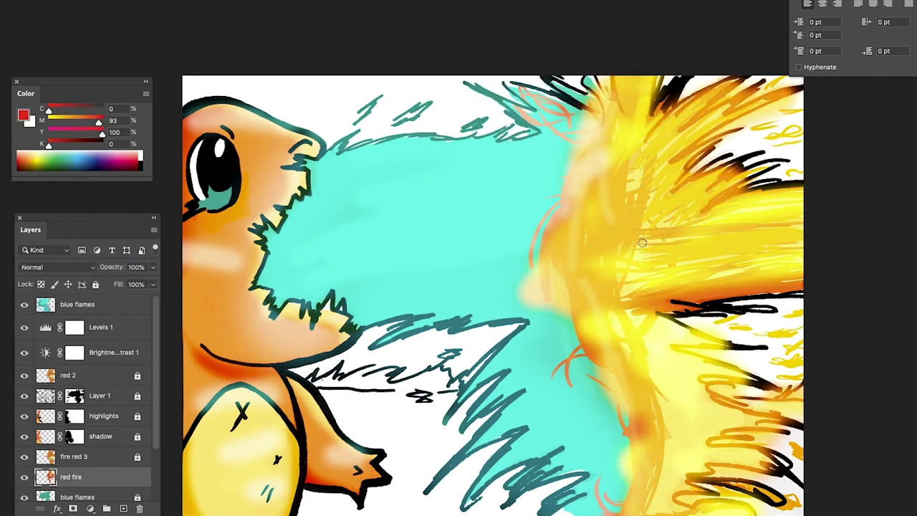
# - Paint C0 M93 Y100 K0 red strokes on the red fire layer, along the fire's inner edge and down its lower part
pyautogui.moveTo(641, 241)
pyautogui.mouseDown()
pyautogui.moveTo(682, 366)
pyautogui.moveTo(692, 340)
pyautogui.moveTo(676, 395)
pyautogui.moveTo(705, 391)
pyautogui.moveTo(631, 434)
pyautogui.mouseUp()
pyautogui.moveTo(592, 334); pyautogui.dragTo(538, 341)
pyautogui.moveTo(584, 162); pyautogui.dragTo(544, 108)
pyautogui.moveTo(545, 107)
pyautogui.mouseDown()
pyautogui.moveTo(579, 98)
pyautogui.moveTo(559, 126)
pyautogui.moveTo(546, 225)
pyautogui.mouseUp()
pyautogui.moveTo(558, 279); pyautogui.dragTo(589, 359)
pyautogui.moveTo(624, 409); pyautogui.dragTo(609, 509)
pyautogui.moveTo(663, 482); pyautogui.dragTo(795, 506)
# - Set the brush color to C0 M67 Y100 K0 and scribble orange strokes through the middle, inner edge and lower half of the fire
pyautogui.moveTo(99, 122); pyautogui.dragTo(84, 122)
pyautogui.moveTo(656, 218); pyautogui.dragTo(728, 244)
pyautogui.moveTo(554, 176); pyautogui.dragTo(537, 229)
pyautogui.moveTo(603, 377)
pyautogui.mouseDown()
pyautogui.moveTo(667, 495)
pyautogui.moveTo(758, 450)
pyautogui.moveTo(795, 443)
pyautogui.mouseUp()
pyautogui.moveTo(784, 380)
pyautogui.mouseDown()
pyautogui.moveTo(801, 345)
pyautogui.moveTo(725, 317)
pyautogui.mouseUp()
pyautogui.moveTo(624, 296)
pyautogui.mouseDown()
pyautogui.moveTo(668, 284)
pyautogui.moveTo(676, 220)
pyautogui.moveTo(702, 423)
pyautogui.moveTo(716, 455)
pyautogui.moveTo(719, 117)
pyautogui.moveTo(669, 141)
pyautogui.moveTo(767, 152)
pyautogui.moveTo(741, 279)
pyautogui.mouseUp()
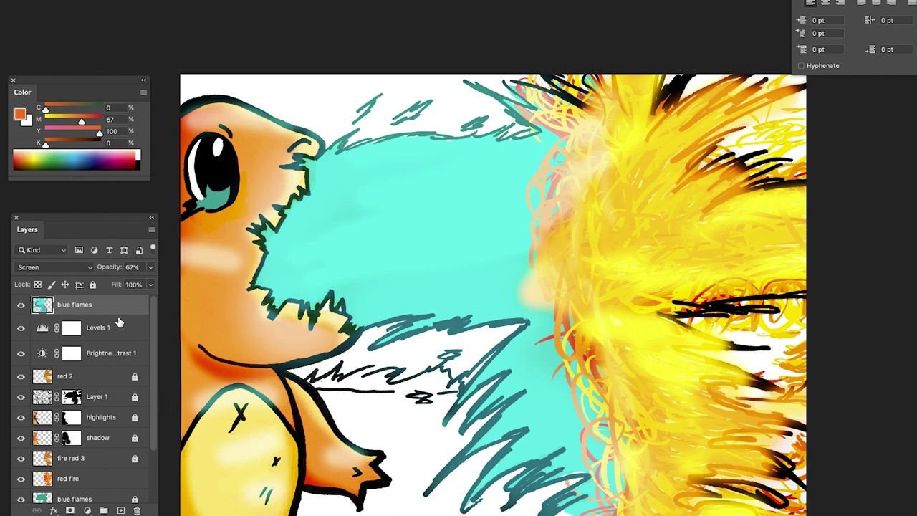
# - Create a new Normal-mode layer named bf 3 directly above the top blue flames layer
pyautogui.press('super+shift+n')
pyautogui.write('bf 3')
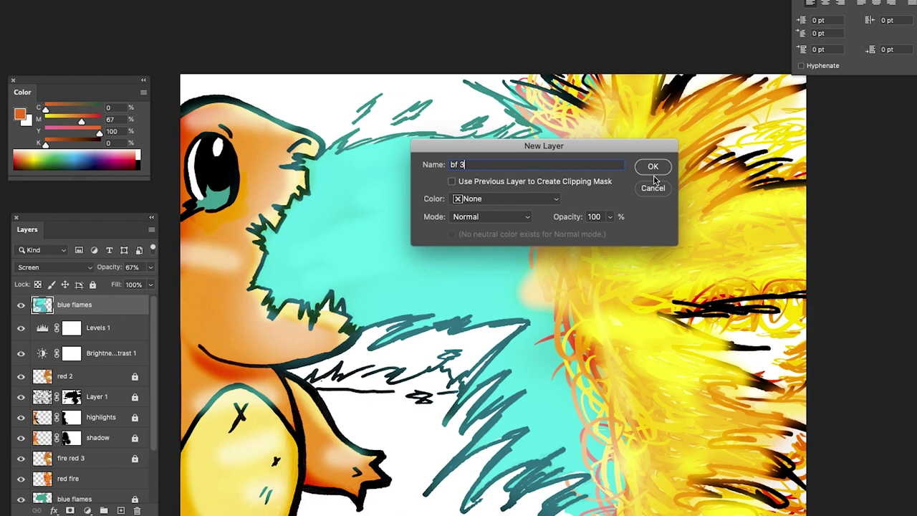
pyautogui.click(652, 167)
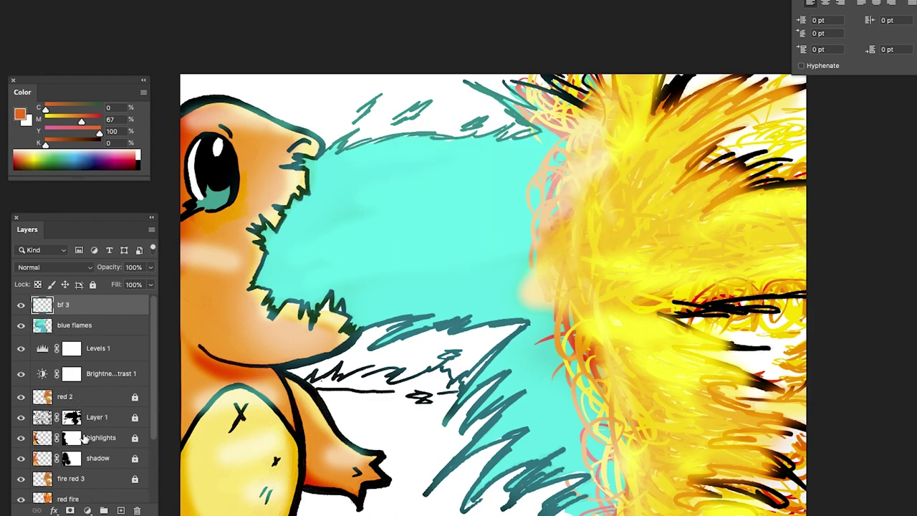
# - Switch to Google Chrome, search for "azula's blue fire" and view the image results as a color reference
pyautogui.moveTo(357, 511)
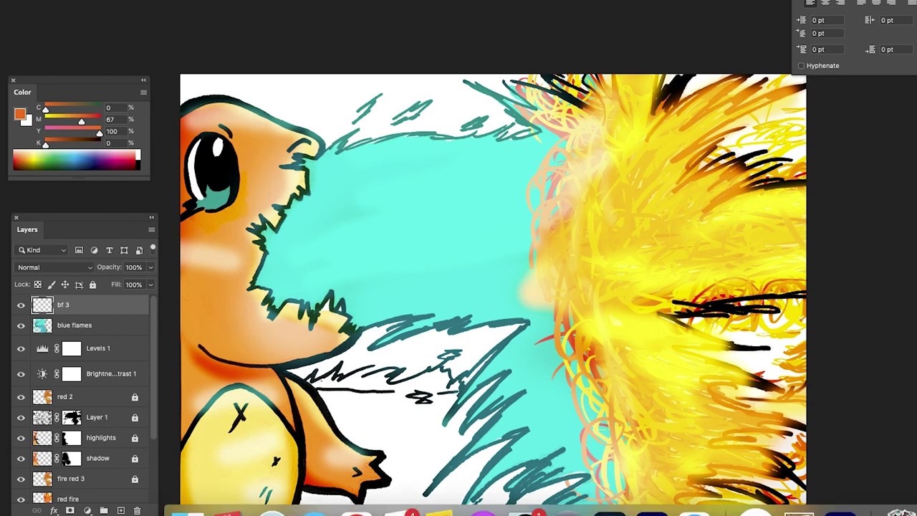
pyautogui.click(356, 511)
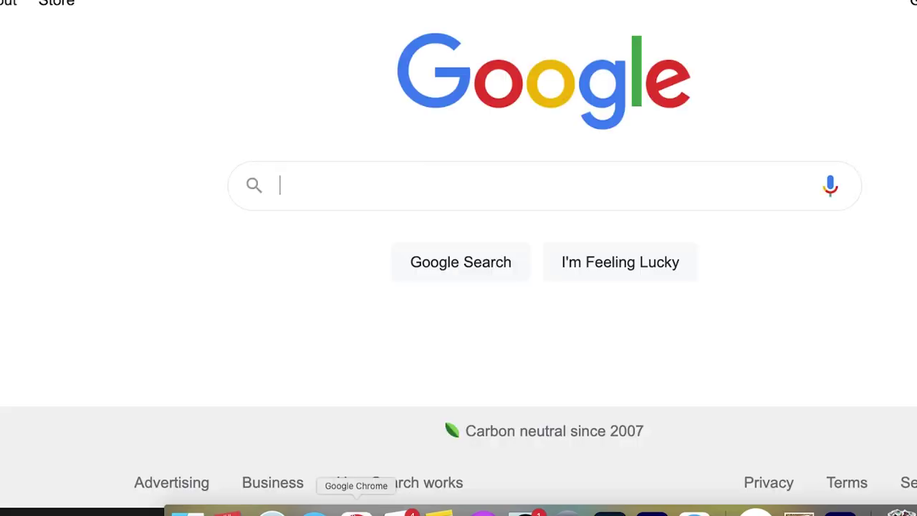
pyautogui.click(461, 179)
pyautogui.write('azula')
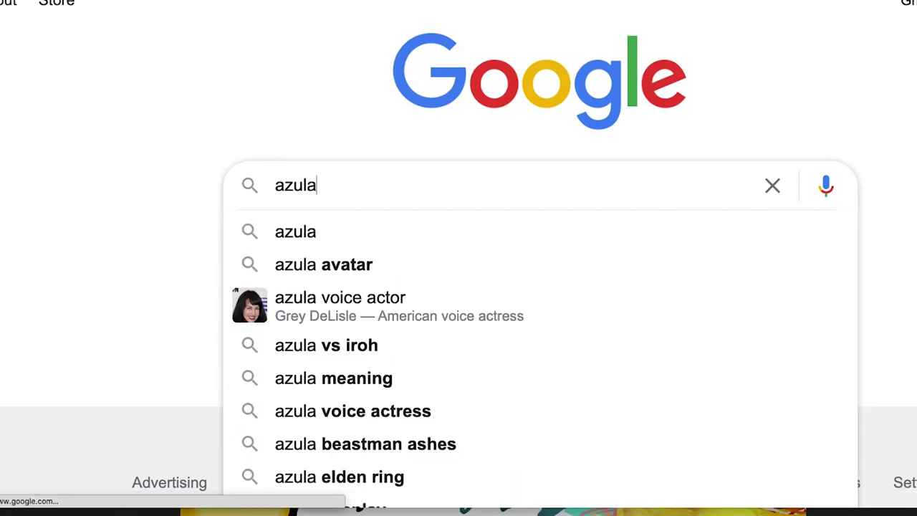
pyautogui.write('s blu')
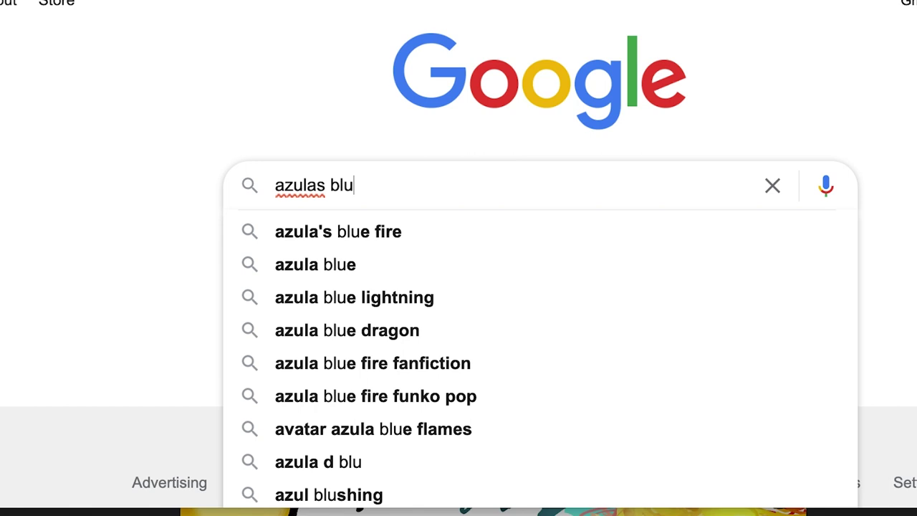
pyautogui.write('e')
pyautogui.click(385, 233)
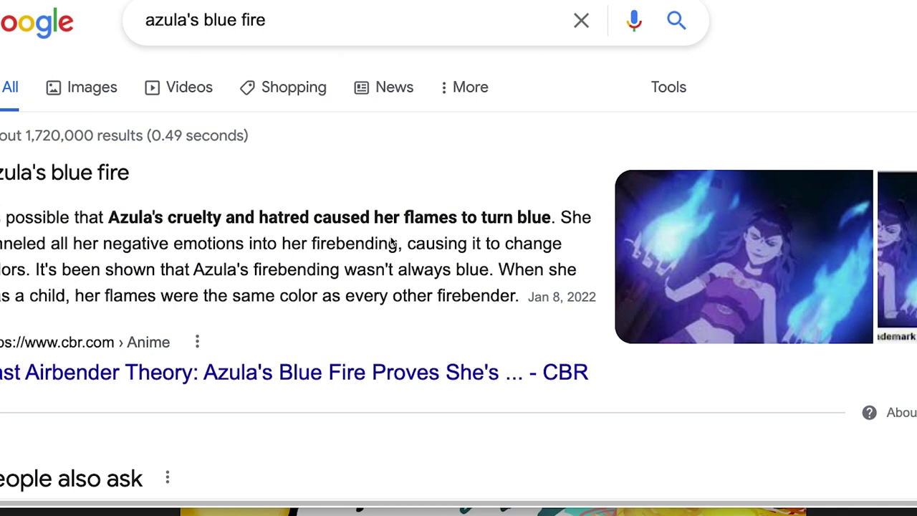
pyautogui.click(108, 90)
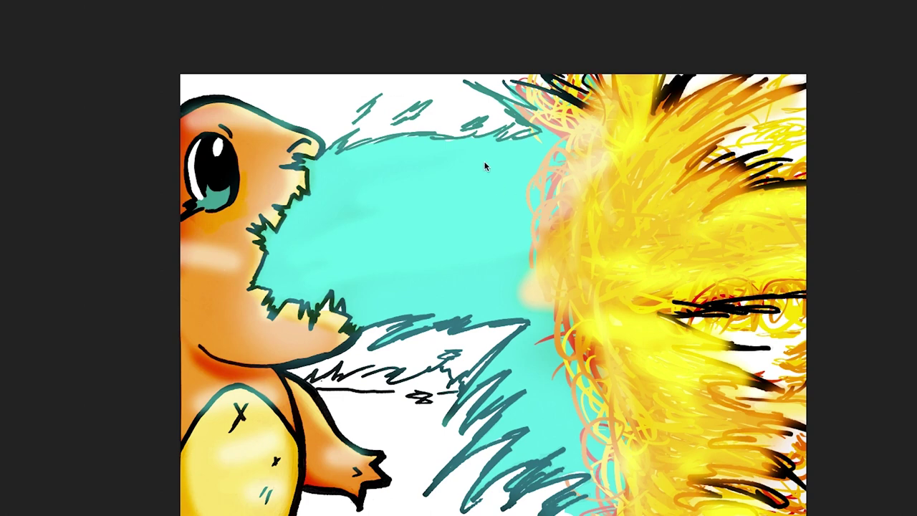
# - Back in Photoshop, sample the flame's teal, set K to 51%, and paint dark soft strokes along the blue flame's upper edge on bf 3
pyautogui.press('Tab')
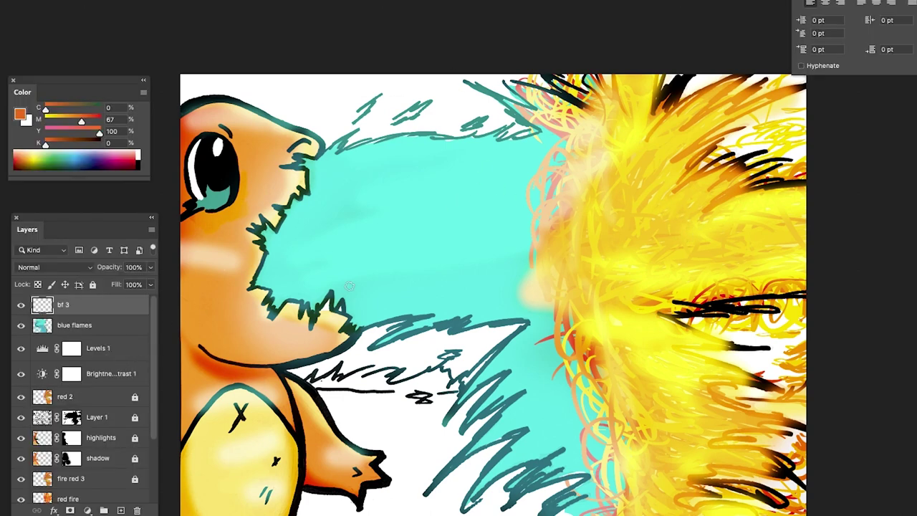
pyautogui.click(425, 208)
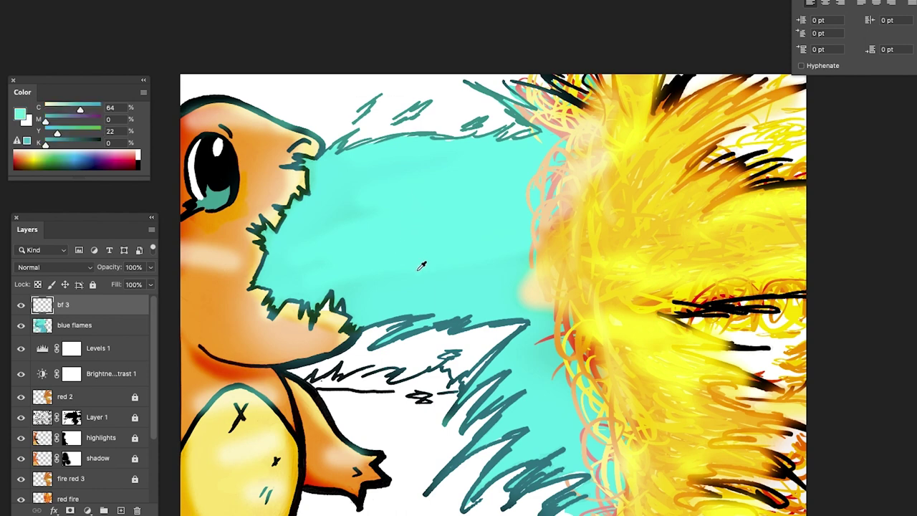
pyautogui.moveTo(43, 144); pyautogui.dragTo(73, 143)
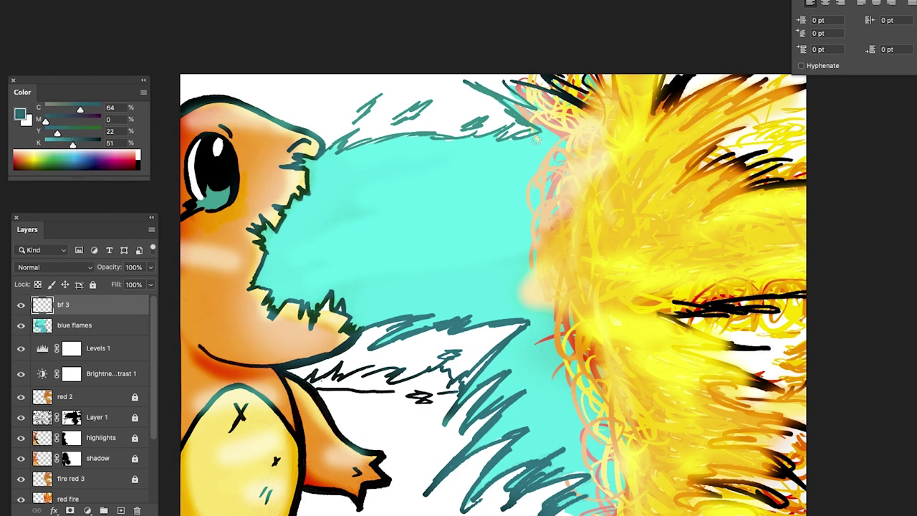
pyautogui.moveTo(527, 129)
pyautogui.mouseDown()
pyautogui.moveTo(326, 154)
pyautogui.moveTo(343, 141)
pyautogui.mouseUp()
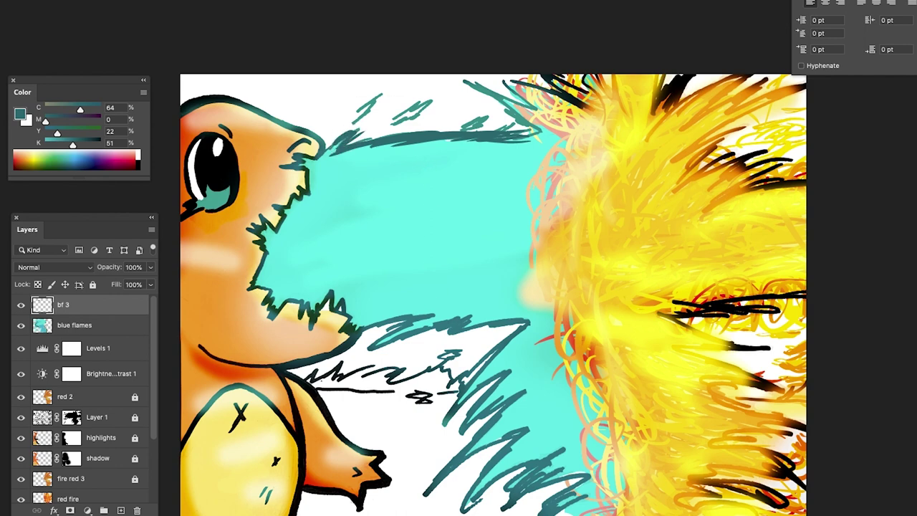
pyautogui.click(2, 21)
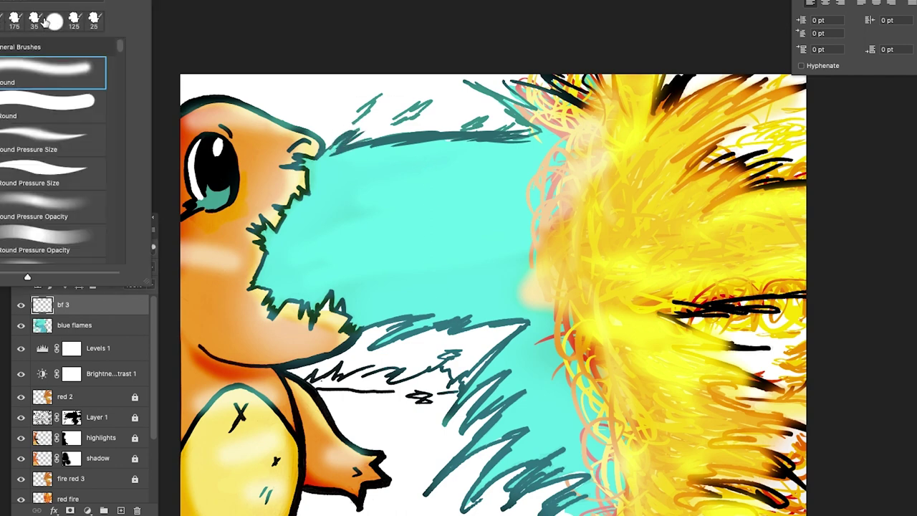
pyautogui.moveTo(523, 132); pyautogui.dragTo(365, 147)
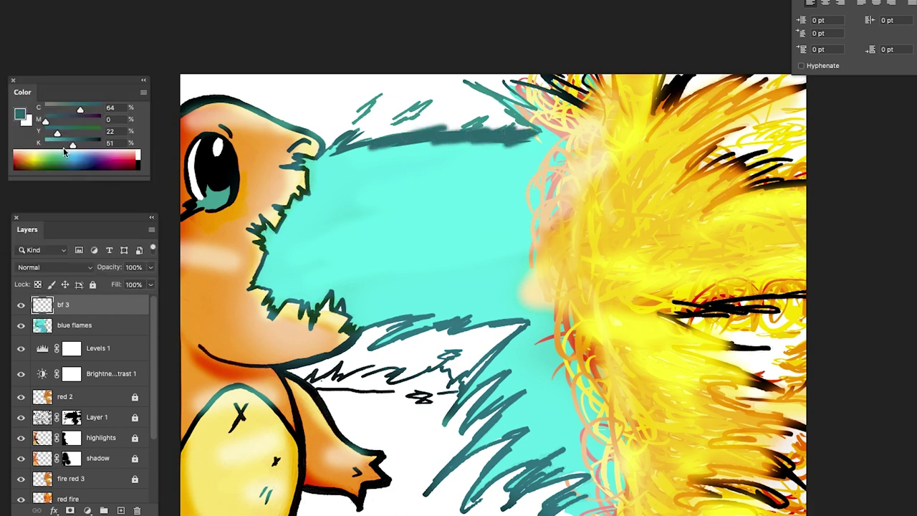
# - Lower the brush color's K to 38% and paint shading along the upper edge and the lower edge strokes of the blue flame
pyautogui.moveTo(72, 147); pyautogui.dragTo(66, 145)
pyautogui.moveTo(485, 131)
pyautogui.mouseDown()
pyautogui.moveTo(347, 153)
pyautogui.moveTo(332, 144)
pyautogui.mouseUp()
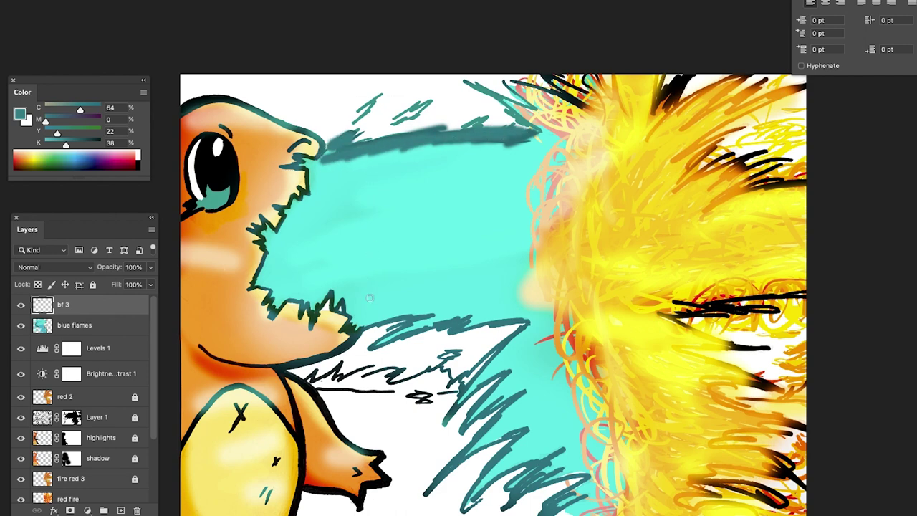
pyautogui.moveTo(379, 329)
pyautogui.mouseDown()
pyautogui.moveTo(403, 313)
pyautogui.moveTo(382, 321)
pyautogui.moveTo(463, 327)
pyautogui.moveTo(516, 319)
pyautogui.moveTo(499, 357)
pyautogui.moveTo(473, 387)
pyautogui.moveTo(467, 381)
pyautogui.moveTo(516, 366)
pyautogui.moveTo(528, 390)
pyautogui.moveTo(487, 434)
pyautogui.moveTo(534, 419)
pyautogui.moveTo(446, 507)
pyautogui.moveTo(541, 453)
pyautogui.moveTo(528, 483)
pyautogui.moveTo(568, 477)
pyautogui.moveTo(577, 506)
pyautogui.moveTo(627, 495)
pyautogui.mouseUp()
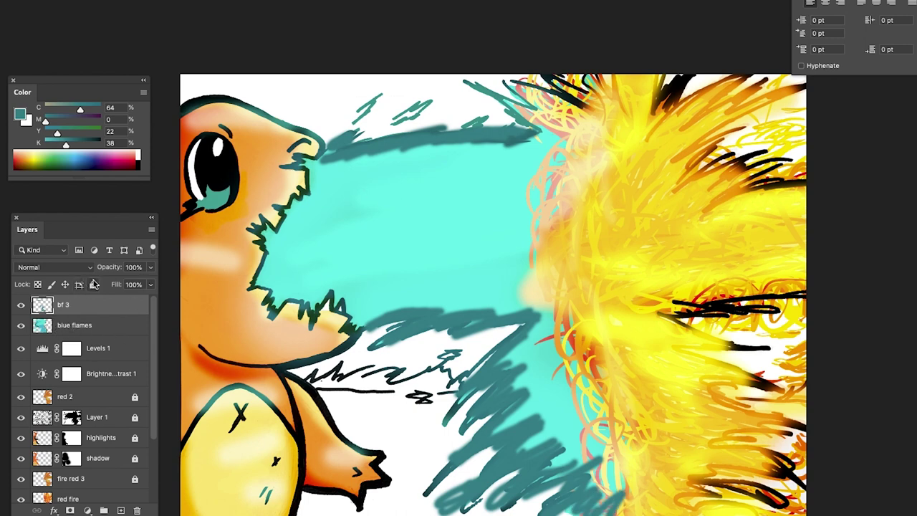
# - Set the brush color to C32 M0 Y22 K3 and paint horizontal strokes across the middle of the blue flame
pyautogui.moveTo(69, 143); pyautogui.dragTo(45, 145)
pyautogui.moveTo(81, 113); pyautogui.dragTo(65, 108)
pyautogui.moveTo(340, 210); pyautogui.dragTo(518, 202)
pyautogui.moveTo(330, 220)
pyautogui.mouseDown()
pyautogui.moveTo(442, 222)
pyautogui.moveTo(355, 237)
pyautogui.moveTo(500, 224)
pyautogui.moveTo(406, 246)
pyautogui.moveTo(444, 239)
pyautogui.mouseUp()
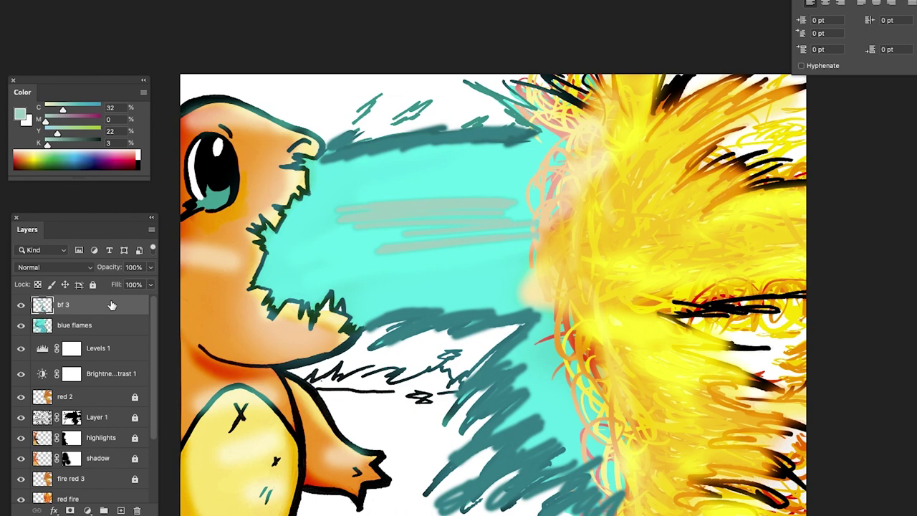
pyautogui.moveTo(492, 238)
pyautogui.mouseDown()
pyautogui.moveTo(311, 266)
pyautogui.moveTo(511, 234)
pyautogui.moveTo(325, 255)
pyautogui.moveTo(539, 241)
pyautogui.moveTo(377, 247)
pyautogui.moveTo(476, 231)
pyautogui.moveTo(465, 221)
pyautogui.moveTo(325, 220)
pyautogui.moveTo(510, 204)
pyautogui.moveTo(349, 209)
pyautogui.moveTo(378, 225)
pyautogui.mouseUp()
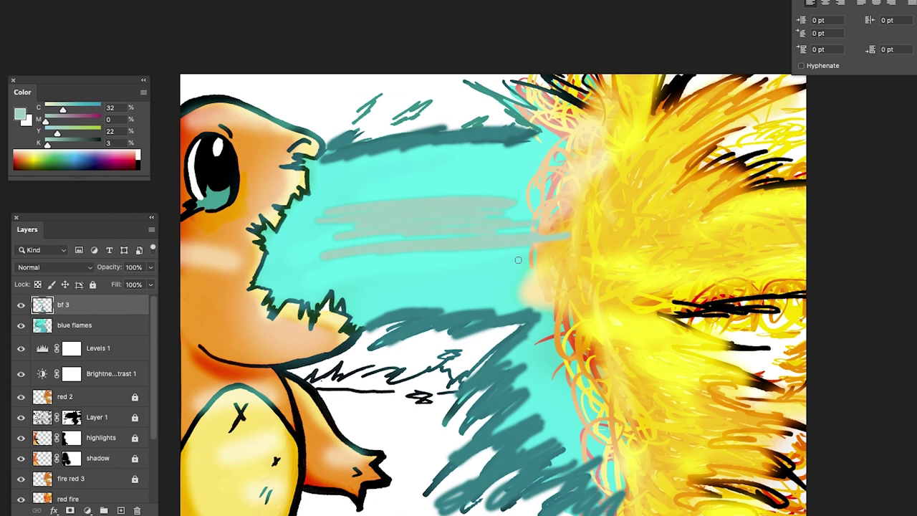
# - Pick a pale teal based on the creature's eye color, C16 M0 Y6 K0, and paint a light core through the blue flame
pyautogui.moveTo(49, 147); pyautogui.dragTo(65, 144)
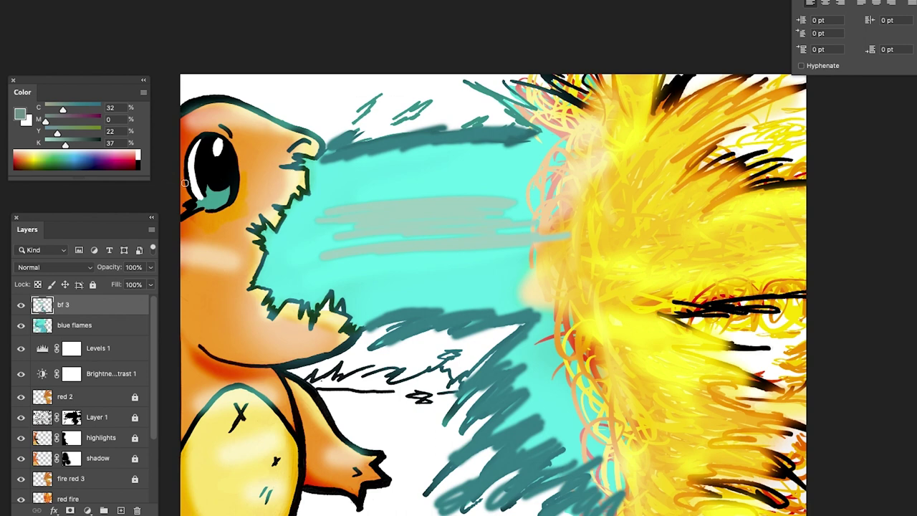
pyautogui.keyDown('alt'); pyautogui.click(218, 201); pyautogui.keyUp('alt')
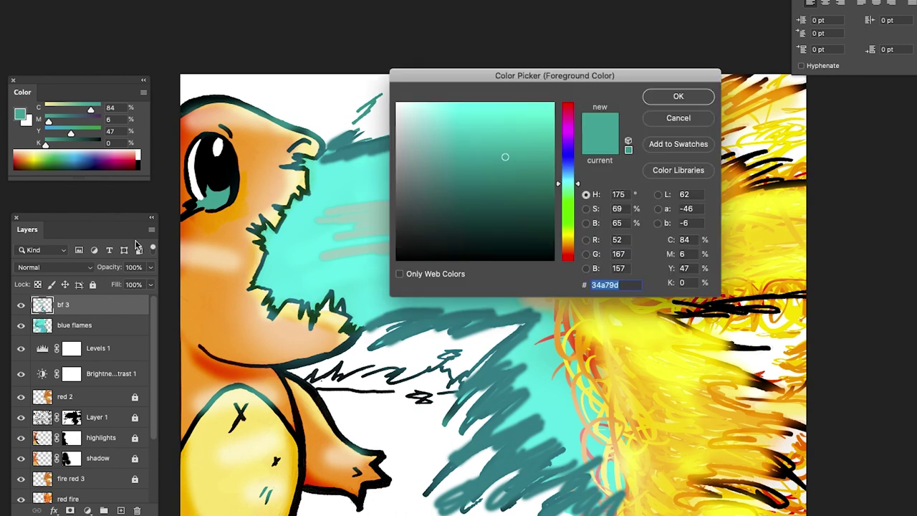
pyautogui.moveTo(453, 133); pyautogui.dragTo(414, 108)
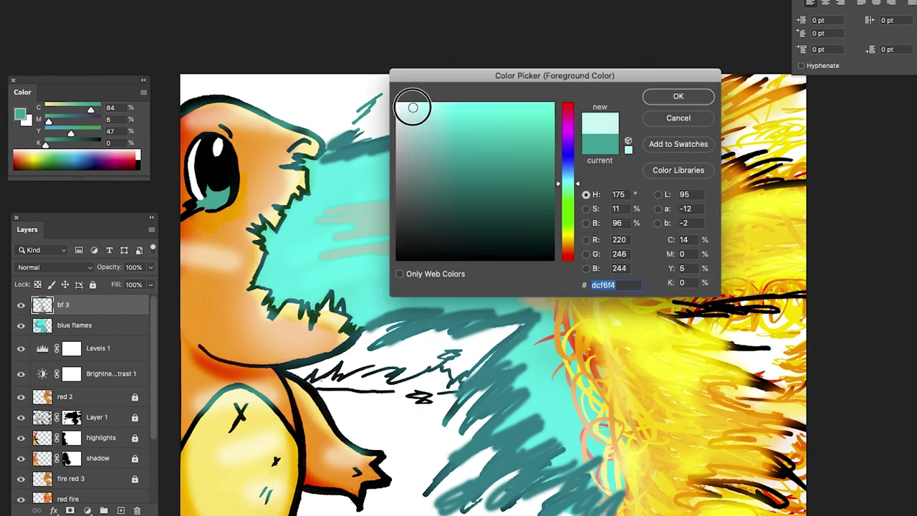
pyautogui.click(678, 98)
pyautogui.moveTo(475, 228)
pyautogui.mouseDown()
pyautogui.moveTo(383, 224)
pyautogui.moveTo(448, 221)
pyautogui.moveTo(320, 250)
pyautogui.moveTo(371, 254)
pyautogui.moveTo(383, 239)
pyautogui.moveTo(314, 215)
pyautogui.moveTo(483, 218)
pyautogui.moveTo(395, 223)
pyautogui.moveTo(384, 239)
pyautogui.moveTo(490, 240)
pyautogui.moveTo(418, 222)
pyautogui.moveTo(516, 220)
pyautogui.moveTo(442, 234)
pyautogui.moveTo(492, 239)
pyautogui.moveTo(566, 230)
pyautogui.moveTo(400, 227)
pyautogui.mouseUp()
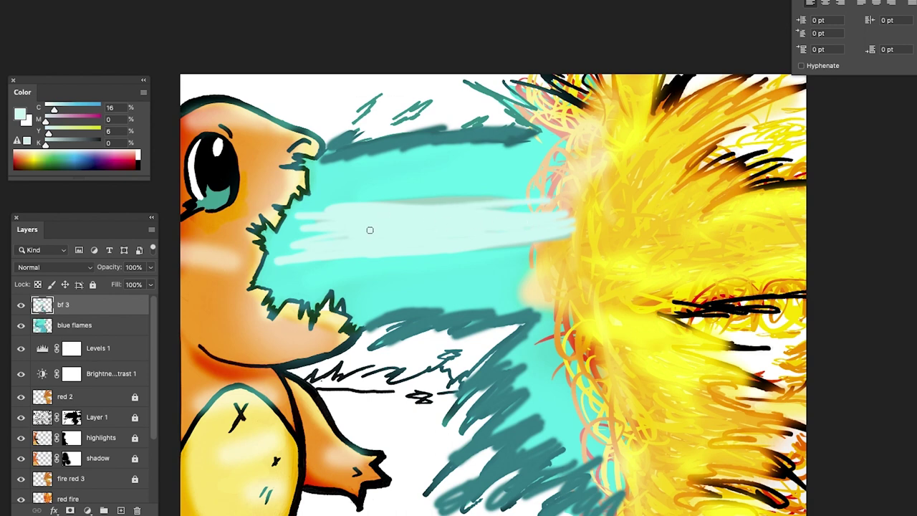
# - Set the brush color to C63 M0 Y6 K0 and paint blue strokes around the pale core and along the flame's upper, lower and fire-side edges
pyautogui.moveTo(53, 110); pyautogui.dragTo(80, 111)
pyautogui.moveTo(530, 195)
pyautogui.mouseDown()
pyautogui.moveTo(427, 184)
pyautogui.moveTo(490, 188)
pyautogui.moveTo(325, 198)
pyautogui.moveTo(421, 179)
pyautogui.mouseUp()
pyautogui.moveTo(318, 177); pyautogui.dragTo(418, 172)
pyautogui.moveTo(571, 169); pyautogui.dragTo(405, 164)
pyautogui.moveTo(586, 154); pyautogui.dragTo(468, 159)
pyautogui.moveTo(433, 282)
pyautogui.mouseDown()
pyautogui.moveTo(369, 285)
pyautogui.moveTo(455, 266)
pyautogui.moveTo(325, 272)
pyautogui.moveTo(352, 268)
pyautogui.moveTo(298, 282)
pyautogui.moveTo(423, 299)
pyautogui.moveTo(344, 303)
pyautogui.moveTo(274, 261)
pyautogui.moveTo(295, 215)
pyautogui.moveTo(328, 185)
pyautogui.moveTo(617, 132)
pyautogui.moveTo(595, 136)
pyautogui.moveTo(553, 98)
pyautogui.moveTo(560, 72)
pyautogui.mouseUp()
pyautogui.moveTo(536, 287)
pyautogui.mouseDown()
pyautogui.moveTo(588, 321)
pyautogui.moveTo(552, 361)
pyautogui.moveTo(633, 423)
pyautogui.moveTo(601, 488)
pyautogui.moveTo(583, 495)
pyautogui.moveTo(531, 486)
pyautogui.moveTo(571, 451)
pyautogui.moveTo(473, 500)
pyautogui.moveTo(510, 444)
pyautogui.moveTo(495, 438)
pyautogui.moveTo(467, 449)
pyautogui.moveTo(487, 422)
pyautogui.moveTo(464, 427)
pyautogui.moveTo(483, 381)
pyautogui.moveTo(523, 337)
pyautogui.moveTo(514, 316)
pyautogui.moveTo(427, 339)
pyautogui.moveTo(393, 318)
pyautogui.mouseUp()
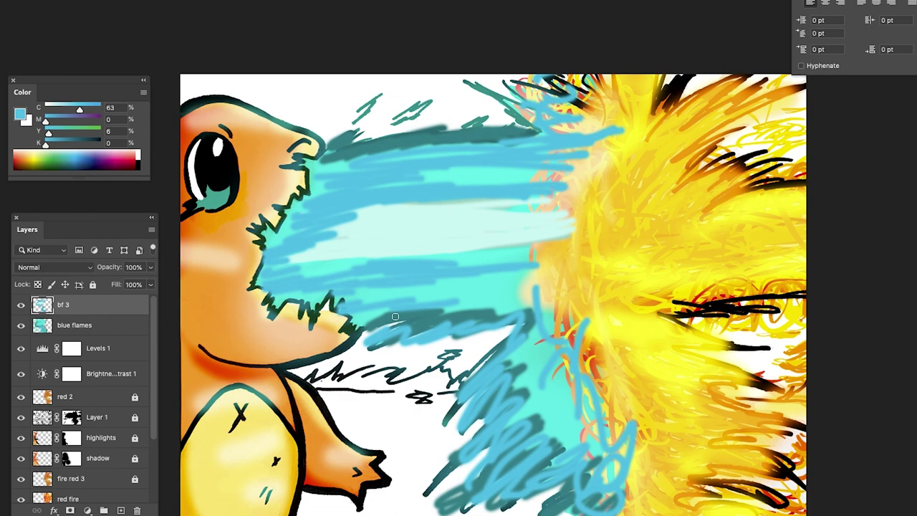
# - Set the bf 3 layer's blend mode to Screen and add a single new layer named bf4 above it
pyautogui.click(89, 268)
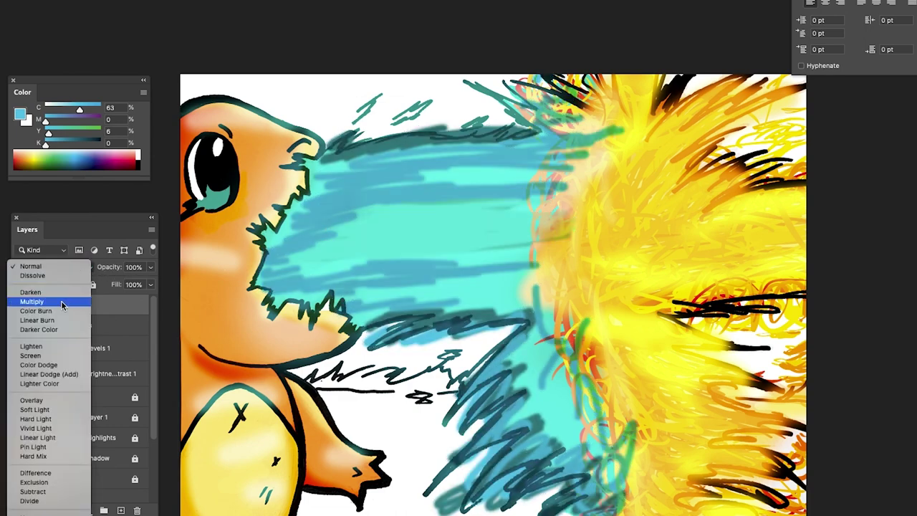
pyautogui.click(69, 356)
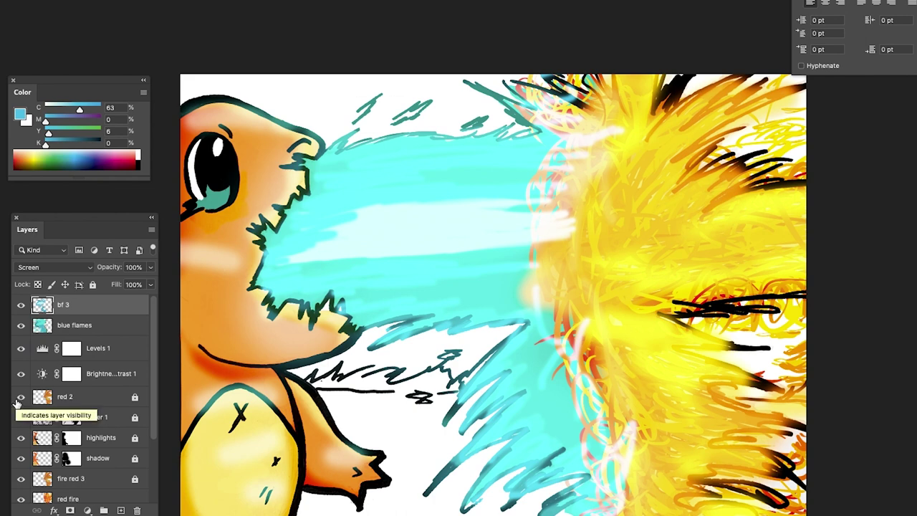
pyautogui.click(120, 510)
pyautogui.click(120, 511)
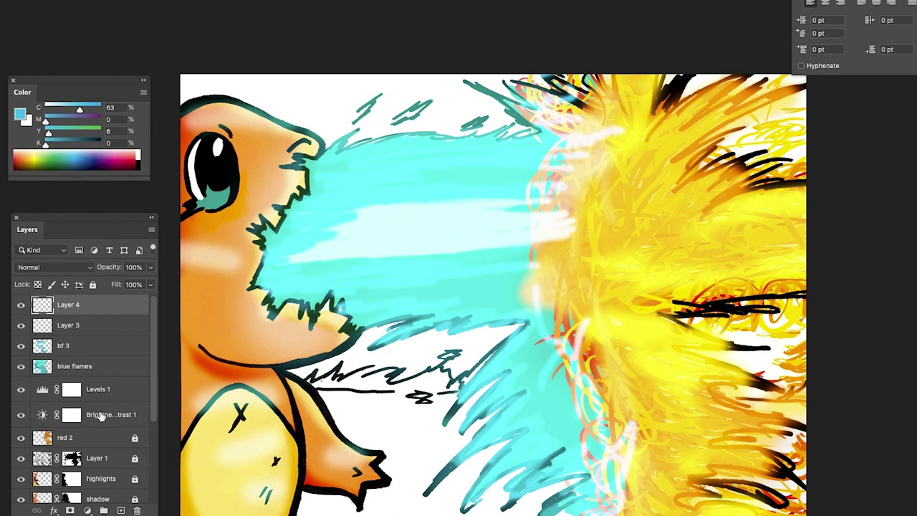
pyautogui.press('Delete')
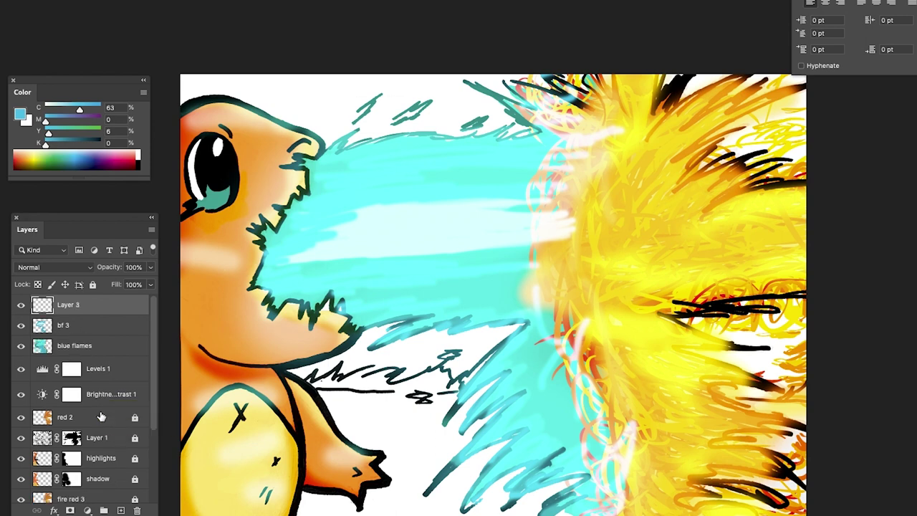
pyautogui.doubleClick(74, 305)
pyautogui.write('bf4')
pyautogui.press('Return')
# - Sample the flame's pale core color, choose a streaky brush, and paint thin highlights across the upper part of the blue flame on bf4
pyautogui.click(473, 225)
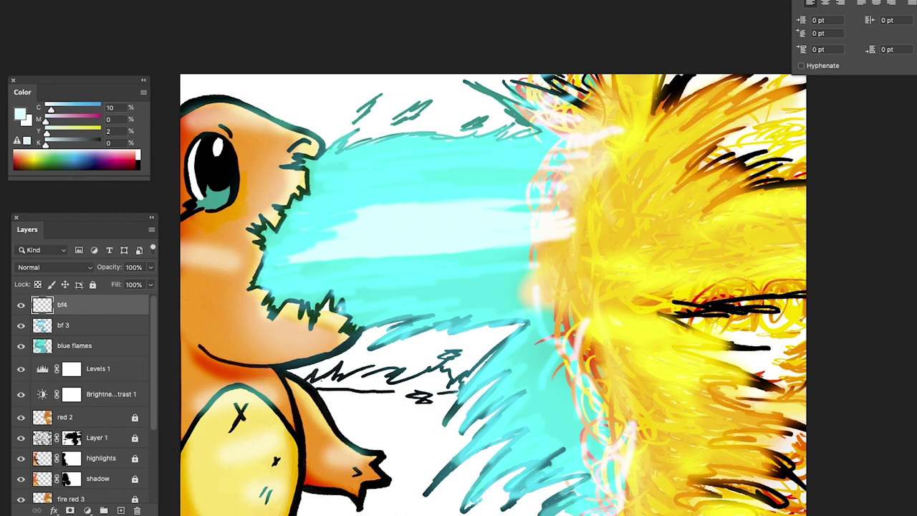
pyautogui.click(15, 20)
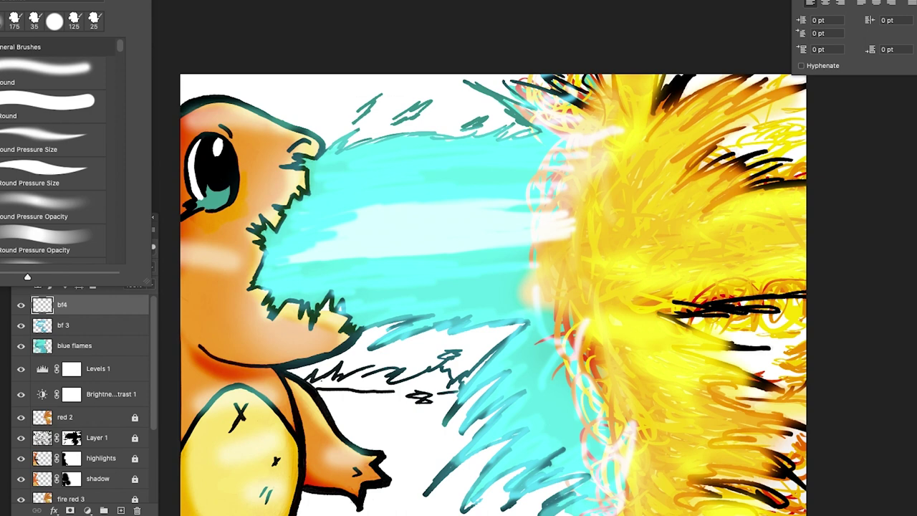
pyautogui.click(326, 242)
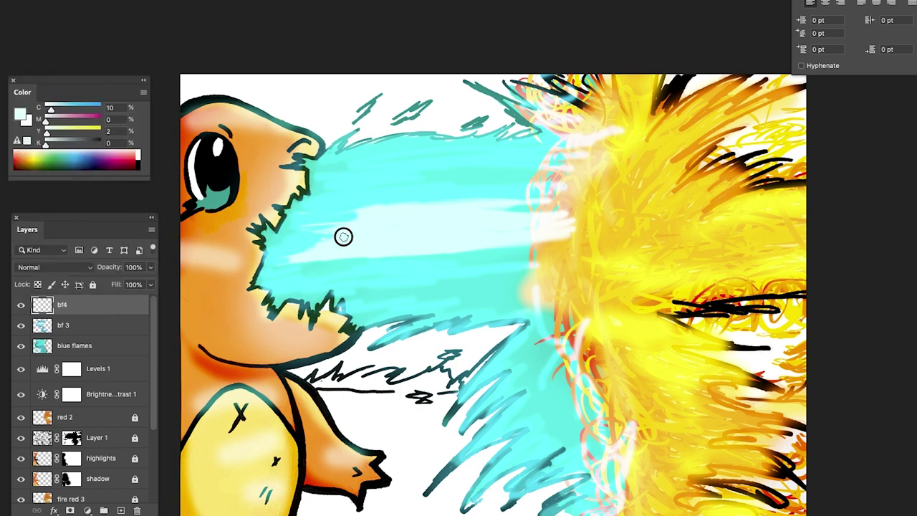
pyautogui.moveTo(346, 187); pyautogui.dragTo(446, 185)
pyautogui.moveTo(473, 175)
pyautogui.mouseDown()
pyautogui.moveTo(430, 179)
pyautogui.moveTo(533, 157)
pyautogui.mouseUp()
pyautogui.moveTo(407, 159); pyautogui.dragTo(534, 157)
pyautogui.moveTo(418, 159); pyautogui.dragTo(537, 156)
# - Add thin C10 M0 Y2 K0 highlight streaks below the pale core, running from near the creature's mouth to the fire
pyautogui.moveTo(552, 257); pyautogui.dragTo(428, 267)
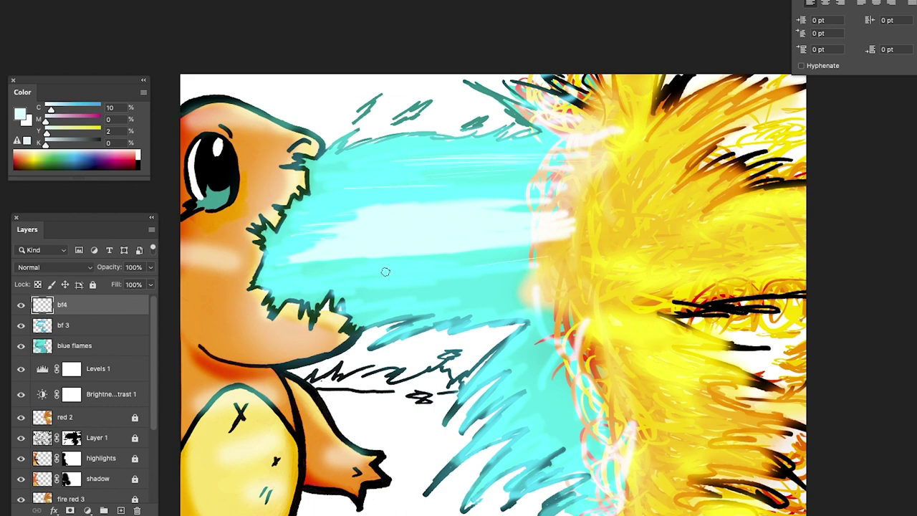
pyautogui.moveTo(571, 253)
pyautogui.mouseDown()
pyautogui.moveTo(366, 265)
pyautogui.moveTo(514, 255)
pyautogui.mouseUp()
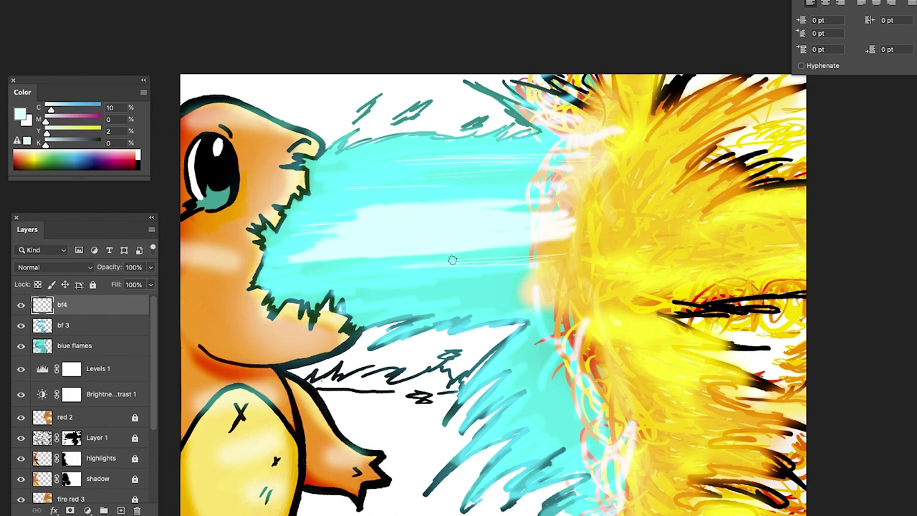
pyautogui.moveTo(405, 263); pyautogui.dragTo(296, 272)
pyautogui.moveTo(296, 272); pyautogui.dragTo(386, 274)
pyautogui.moveTo(441, 288); pyautogui.dragTo(396, 292)
pyautogui.moveTo(556, 274)
pyautogui.mouseDown()
pyautogui.moveTo(473, 293)
pyautogui.moveTo(549, 299)
pyautogui.moveTo(583, 287)
pyautogui.mouseUp()
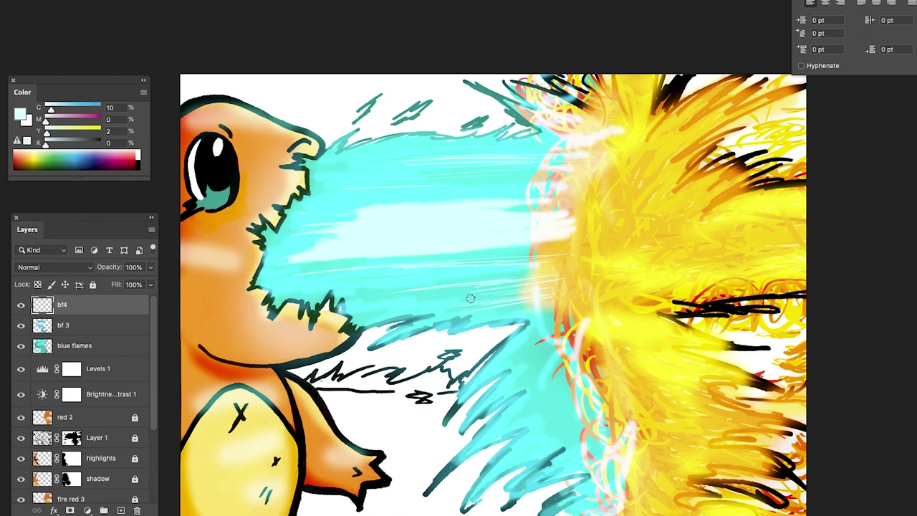
# - Sample the flame's light cyan, C41 M0 Y10 K0, and streak it across the fire-side edge and above the flame's upper edge
pyautogui.keyDown('alt'); pyautogui.click(415, 270); pyautogui.keyUp('alt')
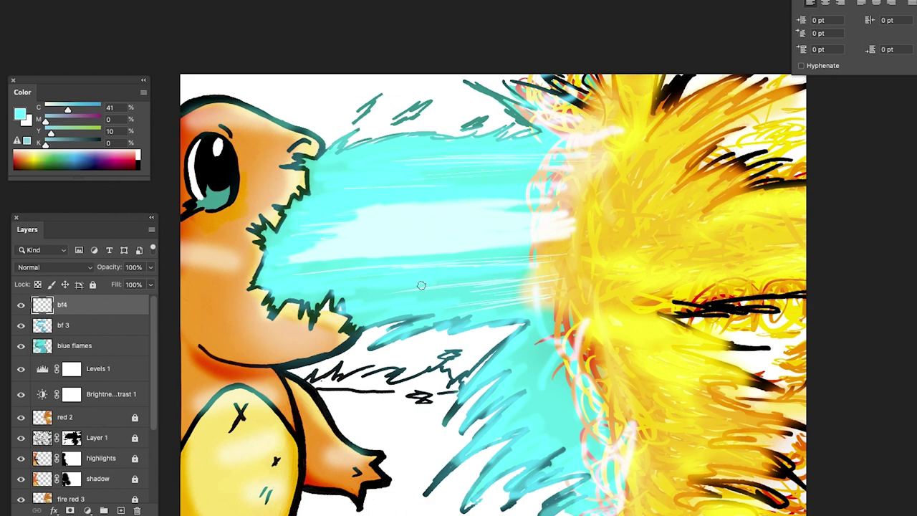
pyautogui.moveTo(607, 257); pyautogui.dragTo(499, 255)
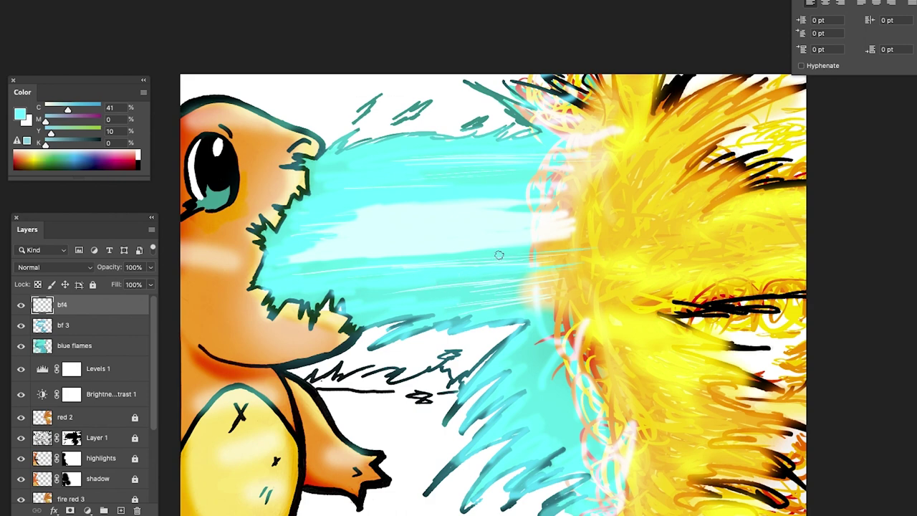
pyautogui.moveTo(606, 240)
pyautogui.mouseDown()
pyautogui.moveTo(590, 237)
pyautogui.moveTo(602, 240)
pyautogui.mouseUp()
pyautogui.moveTo(638, 172); pyautogui.dragTo(564, 182)
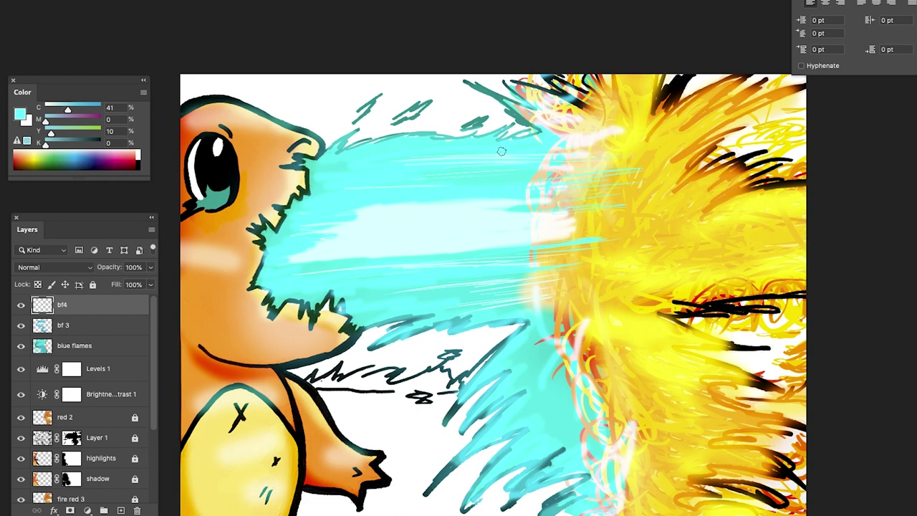
pyautogui.moveTo(263, 136); pyautogui.dragTo(404, 119)
pyautogui.moveTo(300, 127)
pyautogui.mouseDown()
pyautogui.moveTo(423, 115)
pyautogui.moveTo(431, 105)
pyautogui.moveTo(519, 111)
pyautogui.mouseUp()
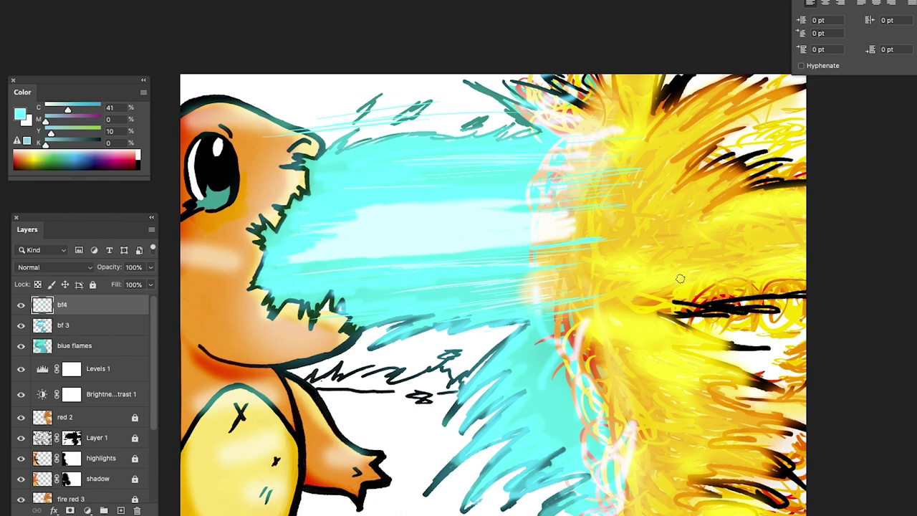
# - Paint diagonal light cyan streaks through the lower flame, fanning down from the fire boundary
pyautogui.moveTo(409, 463); pyautogui.dragTo(498, 385)
pyautogui.moveTo(397, 483); pyautogui.dragTo(590, 321)
pyautogui.moveTo(404, 465); pyautogui.dragTo(515, 353)
pyautogui.moveTo(384, 513)
pyautogui.mouseDown()
pyautogui.moveTo(580, 337)
pyautogui.moveTo(406, 508)
pyautogui.moveTo(477, 400)
pyautogui.moveTo(421, 480)
pyautogui.moveTo(590, 363)
pyautogui.moveTo(432, 493)
pyautogui.moveTo(576, 373)
pyautogui.moveTo(435, 497)
pyautogui.moveTo(445, 502)
pyautogui.moveTo(622, 368)
pyautogui.moveTo(481, 486)
pyautogui.moveTo(542, 420)
pyautogui.moveTo(611, 418)
pyautogui.moveTo(516, 491)
pyautogui.moveTo(634, 418)
pyautogui.moveTo(530, 501)
pyautogui.moveTo(579, 472)
pyautogui.moveTo(563, 506)
pyautogui.mouseUp()
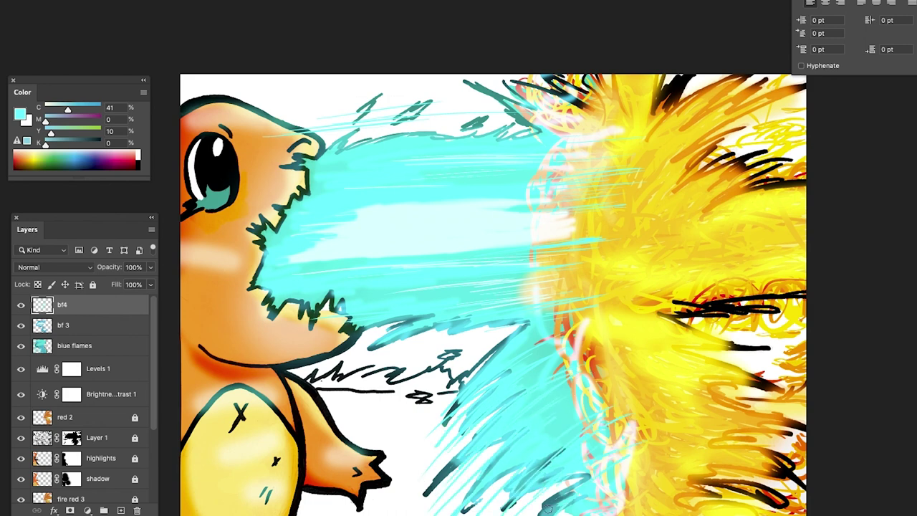
# - Scribble looping light cyan lines along the boundary between the blue flame and the yellow fire
pyautogui.moveTo(635, 458)
pyautogui.mouseDown()
pyautogui.moveTo(614, 466)
pyautogui.moveTo(600, 346)
pyautogui.moveTo(605, 493)
pyautogui.moveTo(559, 379)
pyautogui.moveTo(574, 242)
pyautogui.mouseUp()
pyautogui.moveTo(571, 347)
pyautogui.mouseDown()
pyautogui.moveTo(593, 324)
pyautogui.moveTo(556, 318)
pyautogui.mouseUp()
pyautogui.moveTo(589, 286)
pyautogui.mouseDown()
pyautogui.moveTo(575, 168)
pyautogui.moveTo(601, 147)
pyautogui.moveTo(552, 122)
pyautogui.moveTo(568, 103)
pyautogui.moveTo(473, 69)
pyautogui.moveTo(493, 94)
pyautogui.moveTo(474, 102)
pyautogui.moveTo(547, 111)
pyautogui.mouseUp()
pyautogui.moveTo(517, 147); pyautogui.dragTo(490, 154)
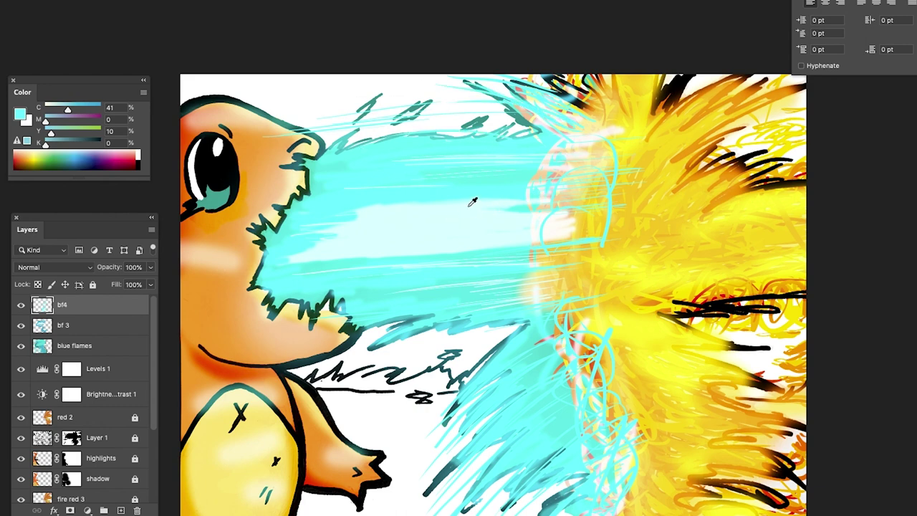
# - Sample teal tones C64 M0 Y22 K0 and C63 M0 Y21 K0 from the flame and scribble dense loops over the fire boundary
pyautogui.keyDown('alt'); pyautogui.click(511, 172); pyautogui.keyUp('alt')
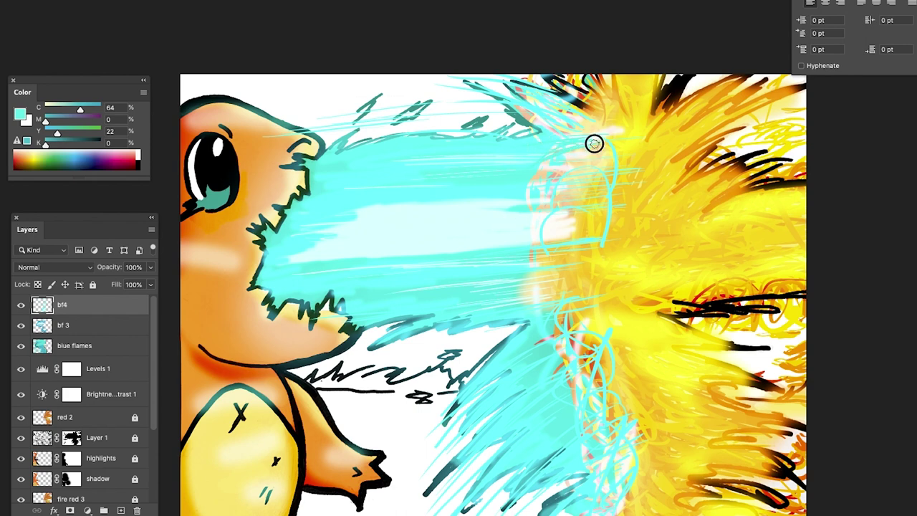
pyautogui.moveTo(563, 222)
pyautogui.mouseDown()
pyautogui.moveTo(530, 285)
pyautogui.moveTo(541, 315)
pyautogui.moveTo(537, 217)
pyautogui.moveTo(580, 157)
pyautogui.moveTo(575, 205)
pyautogui.moveTo(547, 273)
pyautogui.moveTo(578, 250)
pyautogui.moveTo(571, 205)
pyautogui.moveTo(549, 336)
pyautogui.moveTo(610, 383)
pyautogui.mouseUp()
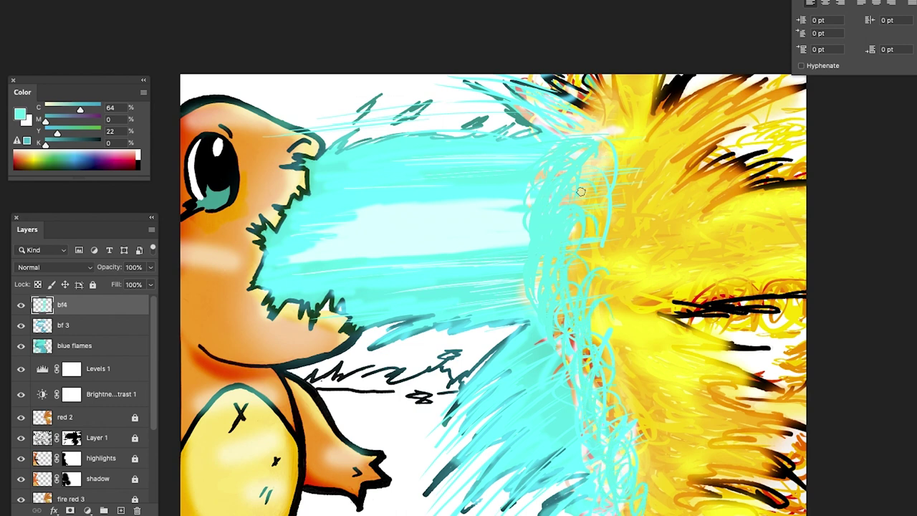
pyautogui.keyDown('alt'); pyautogui.click(451, 292); pyautogui.keyUp('alt')
pyautogui.moveTo(604, 358)
pyautogui.mouseDown()
pyautogui.moveTo(578, 223)
pyautogui.moveTo(604, 131)
pyautogui.moveTo(572, 114)
pyautogui.moveTo(612, 79)
pyautogui.moveTo(594, 137)
pyautogui.mouseUp()
pyautogui.moveTo(563, 399); pyautogui.dragTo(535, 372)
pyautogui.moveTo(577, 309)
pyautogui.mouseDown()
pyautogui.moveTo(566, 262)
pyautogui.moveTo(581, 272)
pyautogui.mouseUp()
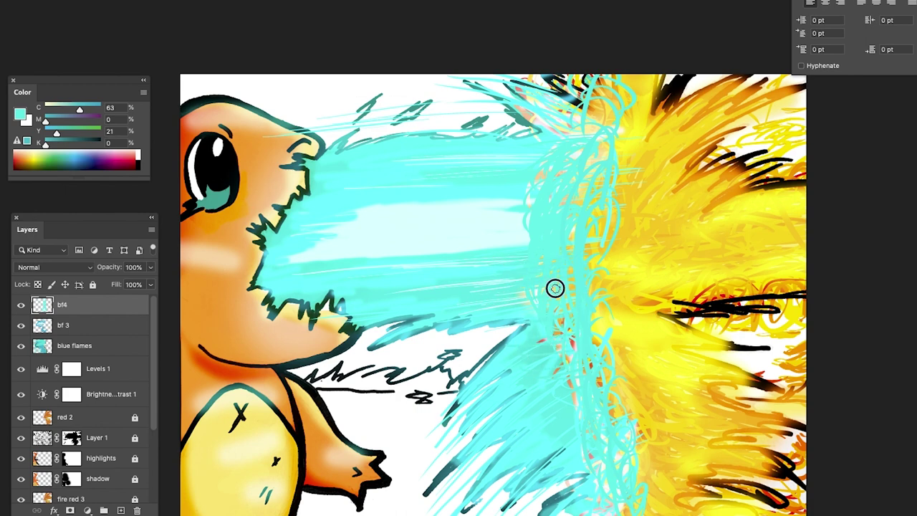
# - Reduce the brush size and pull thin teal streaks across the pale core from the fire boundary toward the mouth
pyautogui.press('[')
pyautogui.press('[')
pyautogui.moveTo(576, 248)
pyautogui.mouseDown()
pyautogui.moveTo(466, 234)
pyautogui.moveTo(504, 216)
pyautogui.moveTo(431, 213)
pyautogui.mouseUp()
pyautogui.moveTo(523, 202); pyautogui.dragTo(396, 213)
pyautogui.moveTo(516, 186); pyautogui.dragTo(450, 191)
pyautogui.moveTo(525, 233)
pyautogui.mouseDown()
pyautogui.moveTo(326, 249)
pyautogui.moveTo(450, 250)
pyautogui.mouseUp()
pyautogui.moveTo(507, 202); pyautogui.dragTo(381, 213)
pyautogui.moveTo(371, 174)
pyautogui.mouseDown()
pyautogui.moveTo(451, 158)
pyautogui.moveTo(564, 162)
pyautogui.mouseUp()
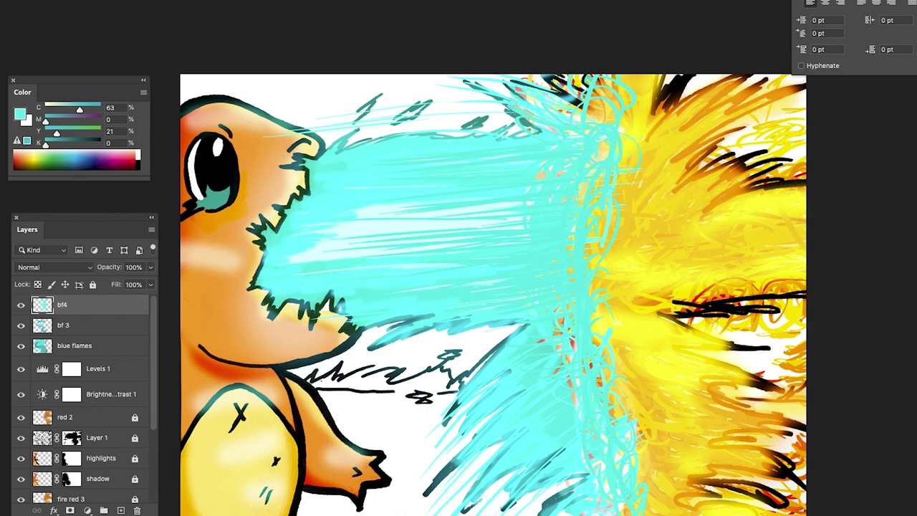
# - Fill in the flame's upper flare near the fire and its lower branch with more C63 M0 Y21 K0 strokes
pyautogui.moveTo(606, 87)
pyautogui.mouseDown()
pyautogui.moveTo(593, 111)
pyautogui.moveTo(551, 99)
pyautogui.moveTo(522, 113)
pyautogui.moveTo(543, 116)
pyautogui.moveTo(529, 94)
pyautogui.moveTo(489, 81)
pyautogui.moveTo(521, 91)
pyautogui.moveTo(540, 121)
pyautogui.moveTo(556, 119)
pyautogui.moveTo(478, 73)
pyautogui.moveTo(413, 63)
pyautogui.moveTo(485, 77)
pyautogui.moveTo(568, 111)
pyautogui.moveTo(422, 65)
pyautogui.moveTo(578, 86)
pyautogui.mouseUp()
pyautogui.moveTo(493, 96); pyautogui.dragTo(513, 110)
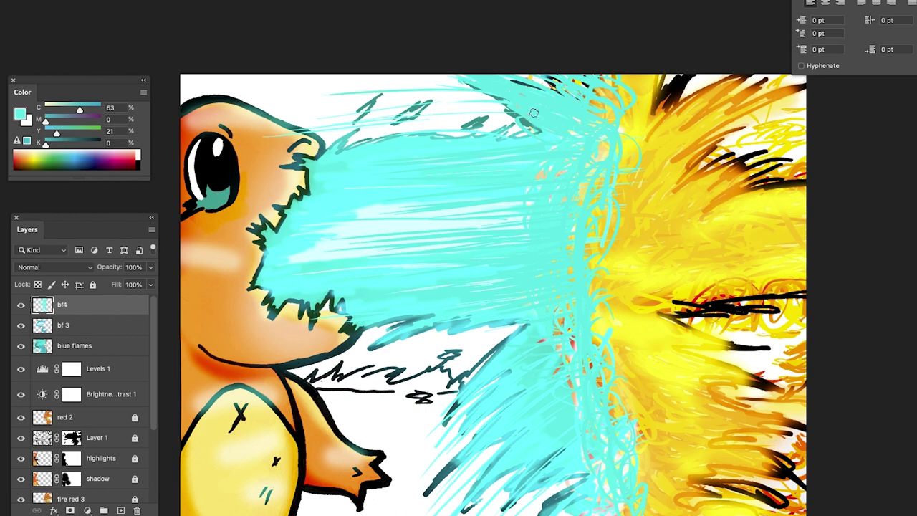
pyautogui.moveTo(414, 344); pyautogui.dragTo(493, 346)
pyautogui.moveTo(582, 378)
pyautogui.mouseDown()
pyautogui.moveTo(556, 387)
pyautogui.moveTo(567, 364)
pyautogui.moveTo(578, 404)
pyautogui.mouseUp()
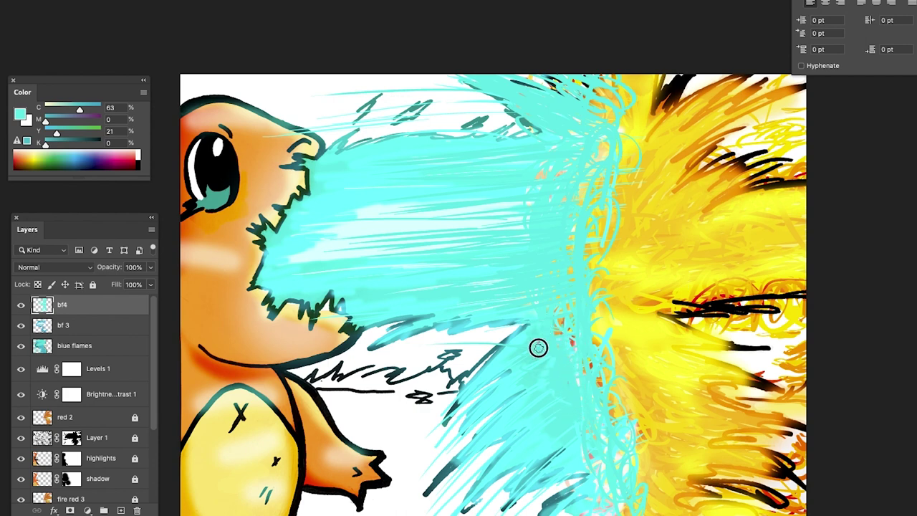
# - Set the brush color to dark teal 346463 with a smaller brush and stroke shading along the flame's upper and lower edges
pyautogui.press('[')
pyautogui.click(20, 114)
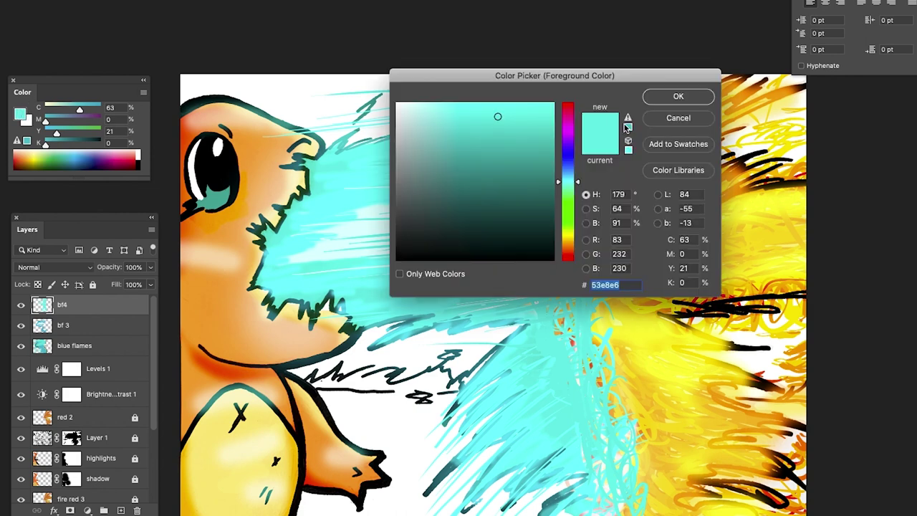
pyautogui.click(472, 195)
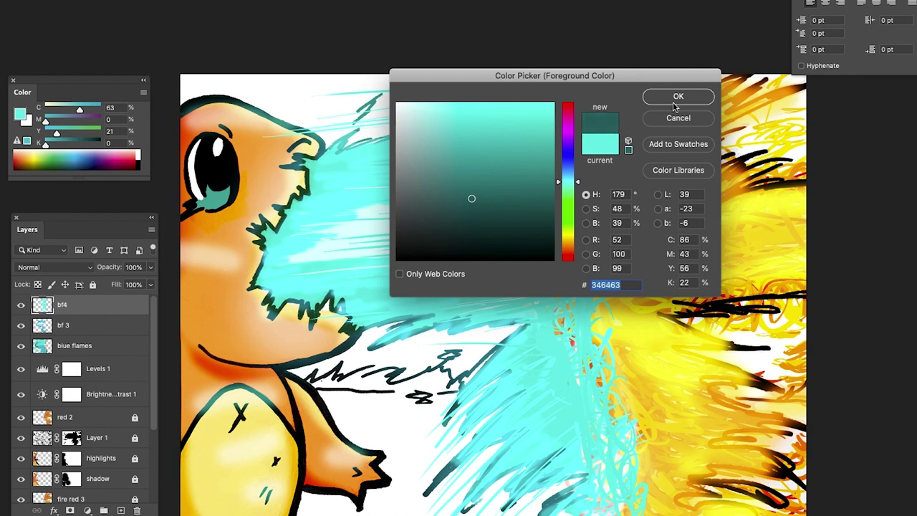
pyautogui.click(674, 96)
pyautogui.moveTo(544, 140)
pyautogui.mouseDown()
pyautogui.moveTo(510, 134)
pyautogui.moveTo(336, 150)
pyautogui.mouseUp()
pyautogui.moveTo(449, 311)
pyautogui.mouseDown()
pyautogui.moveTo(384, 352)
pyautogui.moveTo(521, 310)
pyautogui.moveTo(455, 321)
pyautogui.moveTo(526, 313)
pyautogui.moveTo(400, 367)
pyautogui.moveTo(417, 350)
pyautogui.moveTo(378, 363)
pyautogui.moveTo(380, 339)
pyautogui.mouseUp()
pyautogui.moveTo(436, 382)
pyautogui.mouseDown()
pyautogui.moveTo(495, 344)
pyautogui.moveTo(469, 370)
pyautogui.moveTo(462, 428)
pyautogui.moveTo(408, 502)
pyautogui.moveTo(471, 434)
pyautogui.moveTo(487, 442)
pyautogui.moveTo(483, 472)
pyautogui.moveTo(463, 499)
pyautogui.moveTo(506, 493)
pyautogui.moveTo(524, 473)
pyautogui.mouseUp()
pyautogui.moveTo(506, 126)
pyautogui.mouseDown()
pyautogui.moveTo(494, 115)
pyautogui.moveTo(529, 134)
pyautogui.moveTo(470, 94)
pyautogui.moveTo(501, 93)
pyautogui.moveTo(375, 78)
pyautogui.moveTo(594, 109)
pyautogui.moveTo(516, 77)
pyautogui.moveTo(646, 86)
pyautogui.mouseUp()
pyautogui.moveTo(516, 125)
pyautogui.mouseDown()
pyautogui.moveTo(418, 102)
pyautogui.moveTo(527, 137)
pyautogui.moveTo(456, 127)
pyautogui.moveTo(483, 140)
pyautogui.moveTo(466, 144)
pyautogui.moveTo(342, 126)
pyautogui.moveTo(369, 134)
pyautogui.mouseUp()
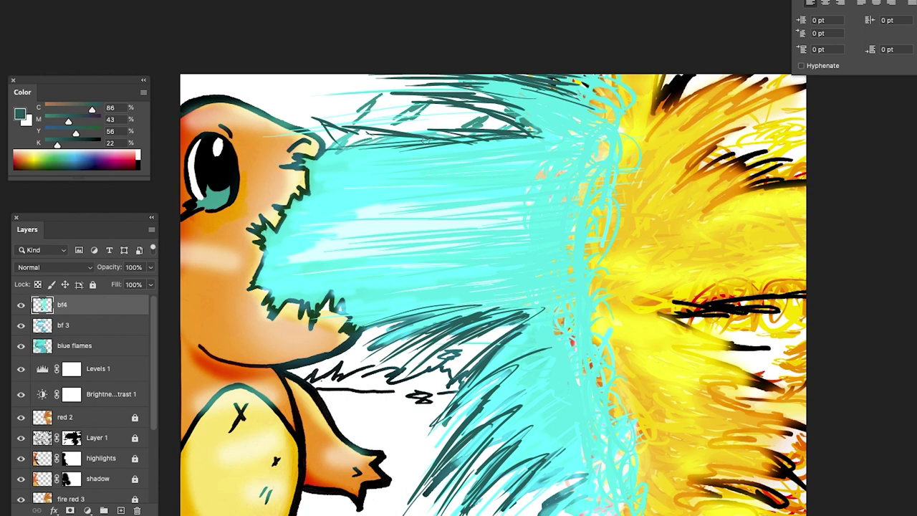
# - Thicken the dark teal shading along the beam's upper edge, beneath the beam and on the lower flame branch
pyautogui.moveTo(522, 143); pyautogui.dragTo(380, 147)
pyautogui.moveTo(466, 142)
pyautogui.mouseDown()
pyautogui.moveTo(333, 149)
pyautogui.moveTo(532, 136)
pyautogui.mouseUp()
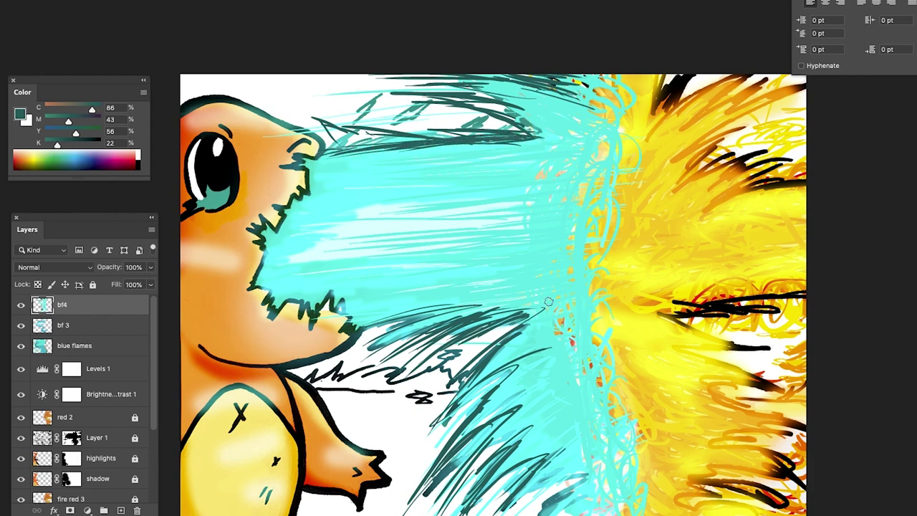
pyautogui.moveTo(430, 307)
pyautogui.mouseDown()
pyautogui.moveTo(362, 330)
pyautogui.moveTo(448, 309)
pyautogui.moveTo(387, 344)
pyautogui.moveTo(466, 322)
pyautogui.moveTo(451, 322)
pyautogui.moveTo(423, 356)
pyautogui.moveTo(523, 318)
pyautogui.moveTo(467, 369)
pyautogui.moveTo(477, 369)
pyautogui.moveTo(439, 420)
pyautogui.moveTo(477, 395)
pyautogui.moveTo(419, 502)
pyautogui.moveTo(520, 434)
pyautogui.mouseUp()
pyautogui.moveTo(473, 486)
pyautogui.mouseDown()
pyautogui.moveTo(545, 451)
pyautogui.moveTo(493, 513)
pyautogui.moveTo(531, 480)
pyautogui.moveTo(524, 506)
pyautogui.moveTo(555, 485)
pyautogui.moveTo(541, 510)
pyautogui.moveTo(572, 484)
pyautogui.mouseUp()
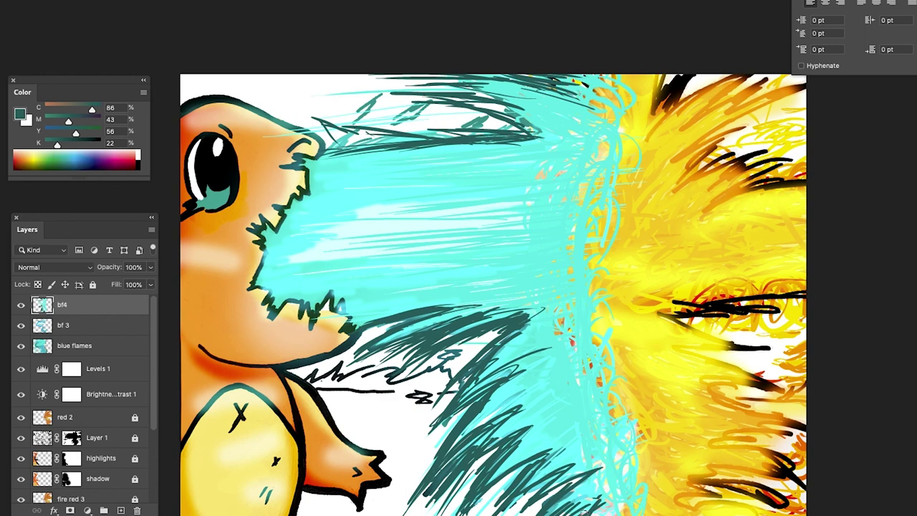
# - Draw a scalloped dark teal outline down the full height of the blue flame's fire-side boundary and thicken its curves
pyautogui.moveTo(613, 126)
pyautogui.mouseDown()
pyautogui.moveTo(572, 165)
pyautogui.moveTo(579, 230)
pyautogui.mouseUp()
pyautogui.moveTo(592, 168); pyautogui.dragTo(567, 216)
pyautogui.moveTo(577, 212)
pyautogui.mouseDown()
pyautogui.moveTo(564, 266)
pyautogui.moveTo(566, 345)
pyautogui.moveTo(617, 426)
pyautogui.moveTo(606, 451)
pyautogui.moveTo(618, 489)
pyautogui.mouseUp()
pyautogui.moveTo(595, 422)
pyautogui.mouseDown()
pyautogui.moveTo(579, 384)
pyautogui.moveTo(564, 332)
pyautogui.moveTo(585, 281)
pyautogui.moveTo(564, 266)
pyautogui.moveTo(560, 294)
pyautogui.moveTo(576, 247)
pyautogui.moveTo(563, 207)
pyautogui.moveTo(567, 192)
pyautogui.moveTo(591, 195)
pyautogui.moveTo(581, 154)
pyautogui.moveTo(573, 172)
pyautogui.moveTo(598, 146)
pyautogui.moveTo(586, 144)
pyautogui.moveTo(610, 104)
pyautogui.moveTo(604, 66)
pyautogui.mouseUp()
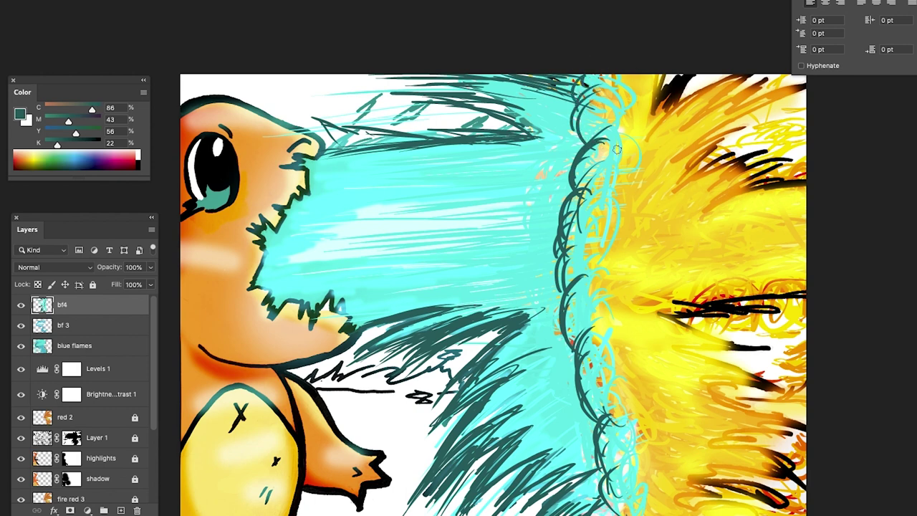
pyautogui.moveTo(587, 120); pyautogui.dragTo(567, 134)
pyautogui.moveTo(557, 204)
pyautogui.mouseDown()
pyautogui.moveTo(549, 239)
pyautogui.moveTo(562, 240)
pyautogui.moveTo(560, 232)
pyautogui.moveTo(571, 275)
pyautogui.moveTo(566, 340)
pyautogui.moveTo(620, 496)
pyautogui.mouseUp()
pyautogui.moveTo(577, 172)
pyautogui.mouseDown()
pyautogui.moveTo(577, 194)
pyautogui.moveTo(595, 147)
pyautogui.moveTo(576, 104)
pyautogui.moveTo(592, 124)
pyautogui.moveTo(581, 79)
pyautogui.moveTo(584, 96)
pyautogui.moveTo(595, 78)
pyautogui.mouseUp()
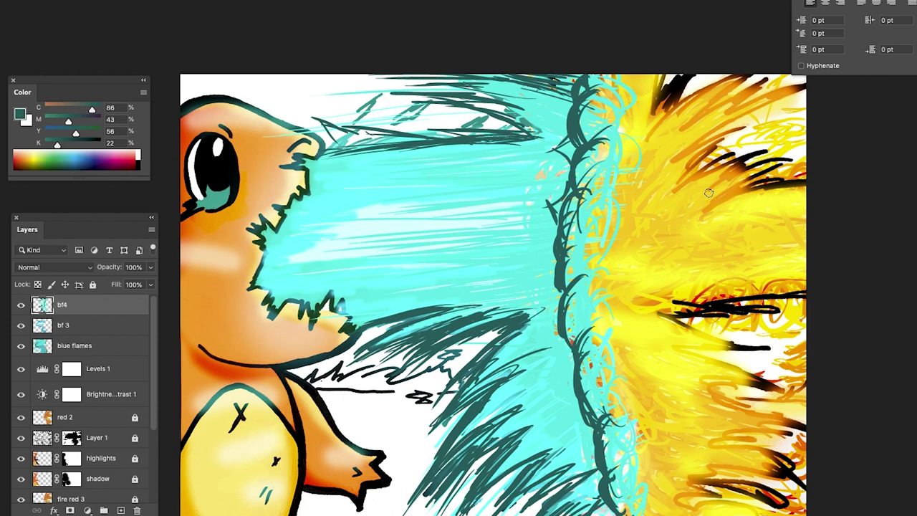
# - Add a second row of curved dark teal strokes closer to the yellow fire, from the upper flare to the lower flame
pyautogui.moveTo(581, 226)
pyautogui.mouseDown()
pyautogui.moveTo(598, 174)
pyautogui.moveTo(594, 227)
pyautogui.mouseUp()
pyautogui.moveTo(604, 154)
pyautogui.mouseDown()
pyautogui.moveTo(623, 121)
pyautogui.moveTo(609, 76)
pyautogui.moveTo(596, 121)
pyautogui.mouseUp()
pyautogui.moveTo(601, 259)
pyautogui.mouseDown()
pyautogui.moveTo(597, 343)
pyautogui.moveTo(621, 392)
pyautogui.moveTo(613, 425)
pyautogui.moveTo(634, 453)
pyautogui.moveTo(632, 410)
pyautogui.moveTo(639, 502)
pyautogui.moveTo(651, 503)
pyautogui.moveTo(636, 456)
pyautogui.moveTo(654, 502)
pyautogui.mouseUp()
pyautogui.moveTo(631, 465)
pyautogui.mouseDown()
pyautogui.moveTo(645, 502)
pyautogui.moveTo(635, 496)
pyautogui.moveTo(651, 506)
pyautogui.mouseUp()
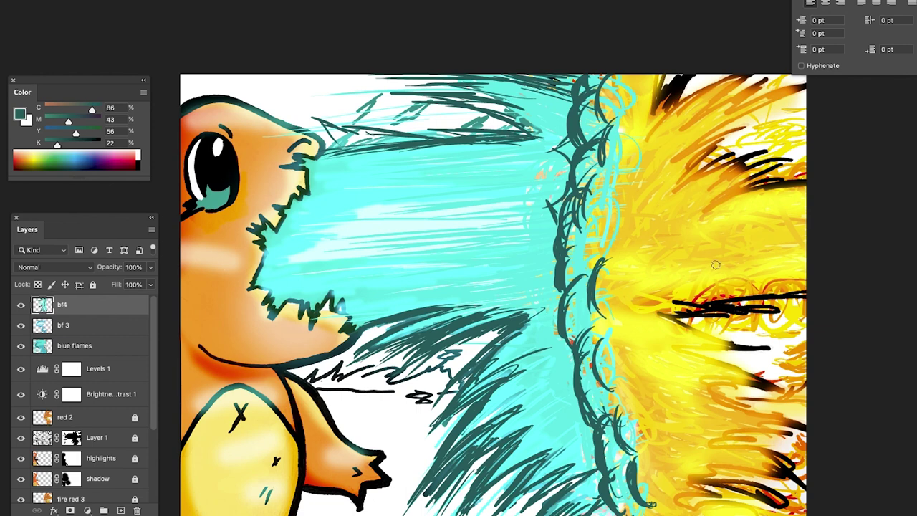
# - Reinforce the jagged outer edge of the lower flame branch with diagonal dark teal strokes
pyautogui.moveTo(494, 342); pyautogui.dragTo(450, 391)
pyautogui.moveTo(485, 358); pyautogui.dragTo(430, 417)
pyautogui.moveTo(473, 379)
pyautogui.mouseDown()
pyautogui.moveTo(439, 428)
pyautogui.moveTo(452, 418)
pyautogui.moveTo(446, 453)
pyautogui.mouseUp()
pyautogui.moveTo(497, 418); pyautogui.dragTo(428, 495)
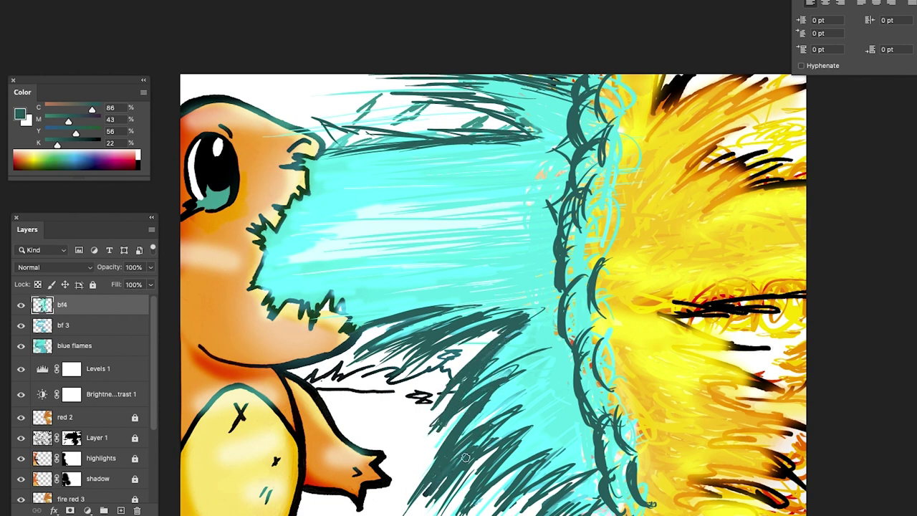
pyautogui.moveTo(506, 439); pyautogui.dragTo(467, 505)
pyautogui.moveTo(534, 458)
pyautogui.mouseDown()
pyautogui.moveTo(496, 483)
pyautogui.moveTo(522, 472)
pyautogui.moveTo(507, 501)
pyautogui.moveTo(565, 467)
pyautogui.moveTo(516, 511)
pyautogui.mouseUp()
pyautogui.moveTo(586, 467); pyautogui.dragTo(549, 512)
# - Darken the flame spikes beneath the creature's jaw and the upper beam edge beside its snout with dark teal strokes
pyautogui.moveTo(420, 359); pyautogui.dragTo(398, 382)
pyautogui.moveTo(463, 343); pyautogui.dragTo(403, 377)
pyautogui.moveTo(428, 324)
pyautogui.mouseDown()
pyautogui.moveTo(394, 365)
pyautogui.moveTo(357, 365)
pyautogui.mouseUp()
pyautogui.moveTo(439, 307)
pyautogui.mouseDown()
pyautogui.moveTo(386, 344)
pyautogui.moveTo(377, 324)
pyautogui.mouseUp()
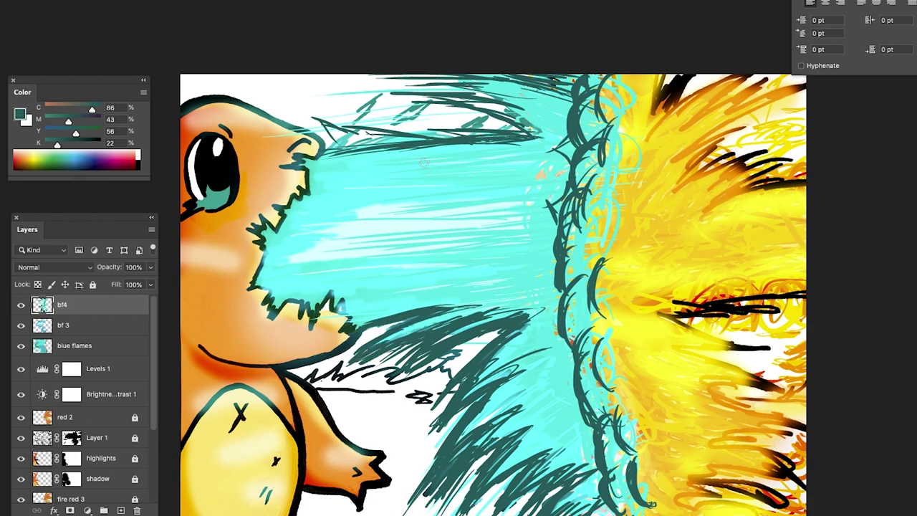
pyautogui.moveTo(318, 122); pyautogui.dragTo(334, 140)
pyautogui.moveTo(321, 117)
pyautogui.mouseDown()
pyautogui.moveTo(342, 139)
pyautogui.moveTo(402, 139)
pyautogui.moveTo(353, 132)
pyautogui.mouseUp()
pyautogui.moveTo(413, 138); pyautogui.dragTo(505, 137)
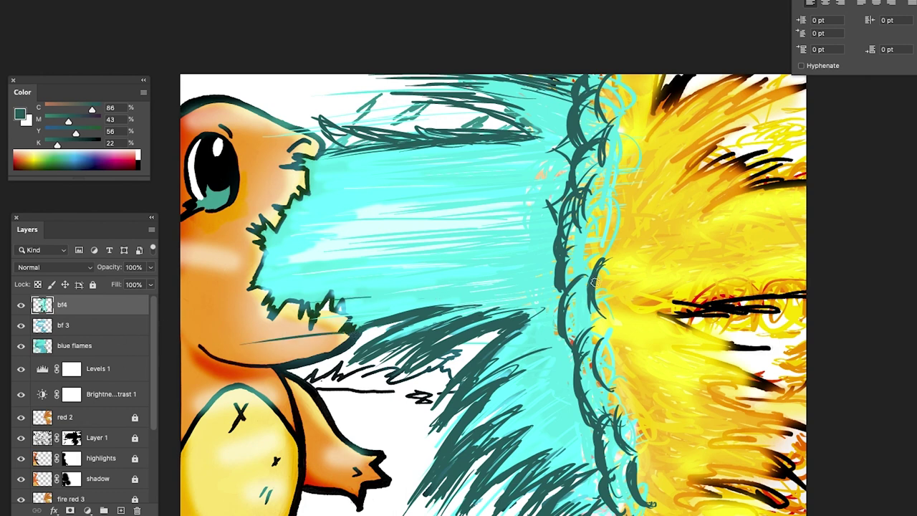
# - Draw thin dark teal speed lines across the creature's mouth and face and above its head
pyautogui.moveTo(332, 299); pyautogui.dragTo(411, 288)
pyautogui.moveTo(316, 273); pyautogui.dragTo(255, 285)
pyautogui.moveTo(369, 278); pyautogui.dragTo(222, 296)
pyautogui.moveTo(401, 167); pyautogui.dragTo(238, 192)
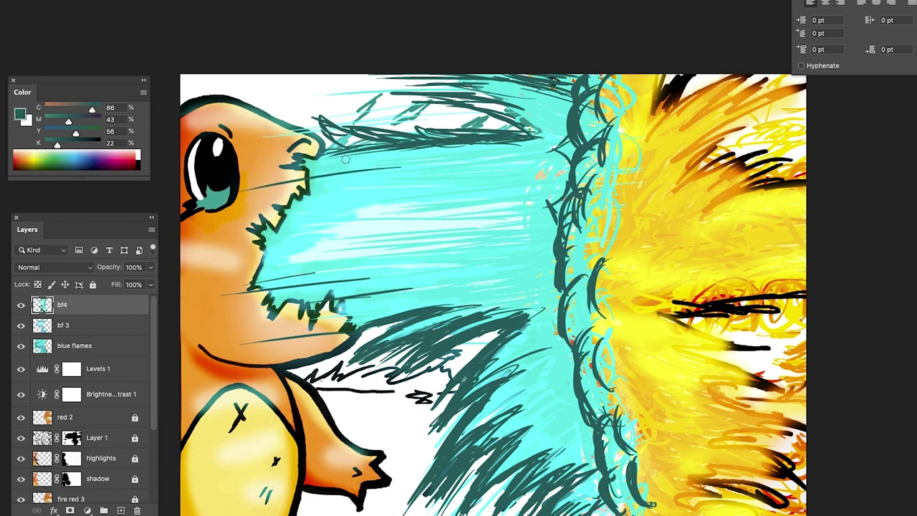
pyautogui.moveTo(421, 103); pyautogui.dragTo(270, 116)
pyautogui.moveTo(361, 88); pyautogui.dragTo(210, 94)
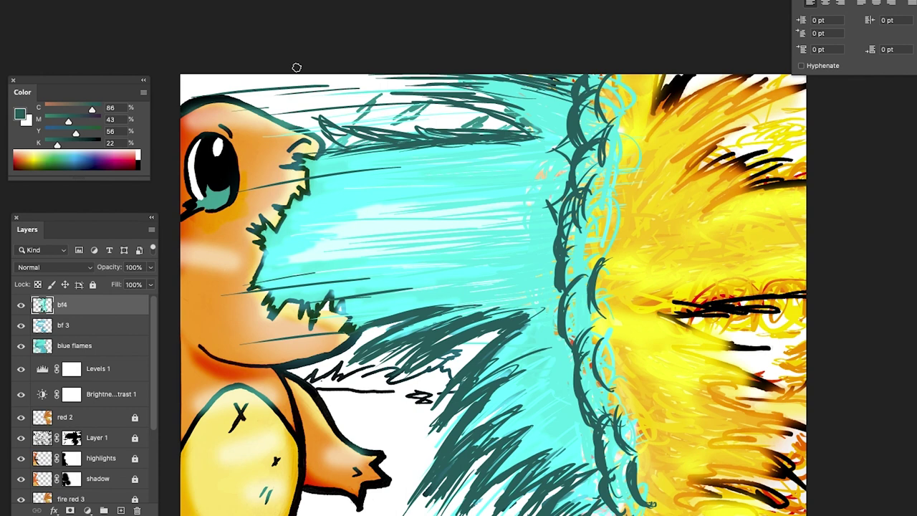
# - Add a new layer named background above bf4
pyautogui.press('v')
pyautogui.hotkey('ctrl', 'shift', 'n')
pyautogui.write('background')
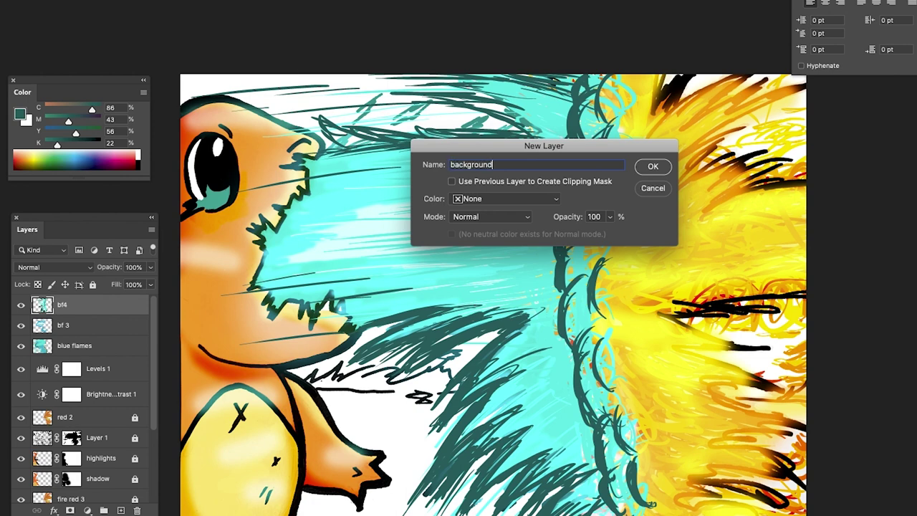
pyautogui.press('Return')
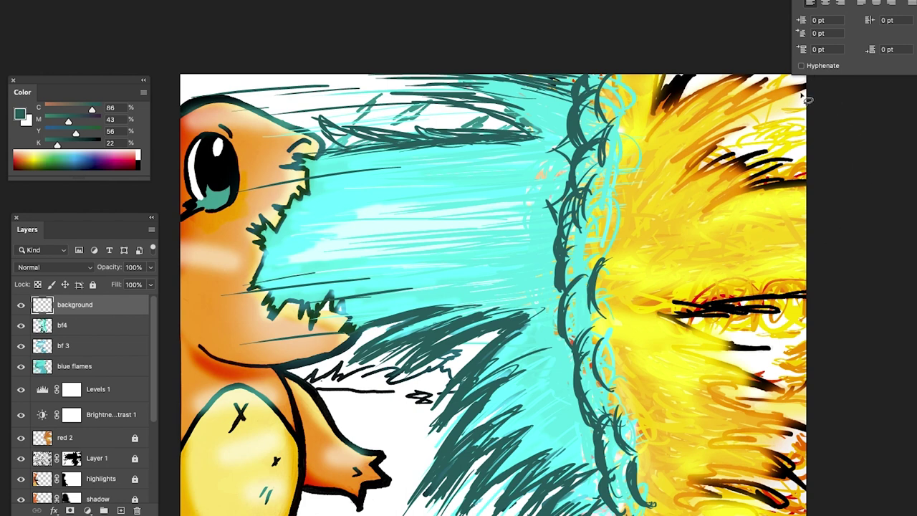
# - Lasso everything above a horizon line running from the creature's chin across the flames, and set the foreground color to C33 M100 Y100 K49
pyautogui.moveTo(812, 82); pyautogui.dragTo(826, 209)
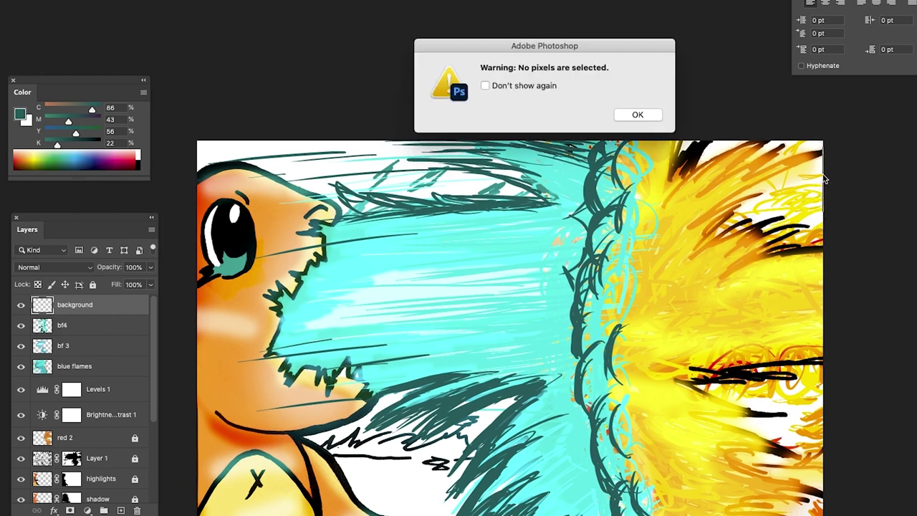
pyautogui.click(656, 119)
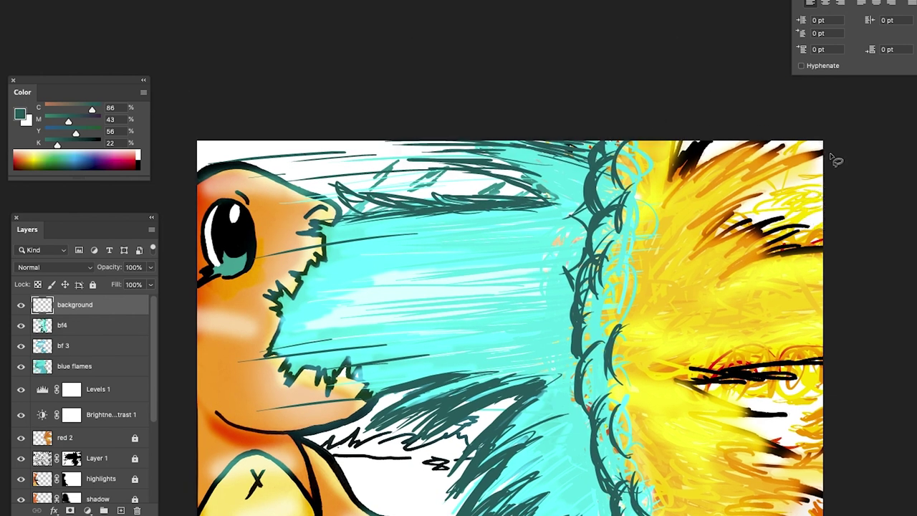
pyautogui.press('space')
pyautogui.moveTo(826, 131)
pyautogui.mouseDown()
pyautogui.moveTo(843, 182)
pyautogui.moveTo(824, 455)
pyautogui.moveTo(476, 459)
pyautogui.moveTo(465, 436)
pyautogui.moveTo(453, 433)
pyautogui.moveTo(412, 449)
pyautogui.moveTo(409, 436)
pyautogui.moveTo(354, 445)
pyautogui.moveTo(352, 434)
pyautogui.moveTo(304, 439)
pyautogui.mouseUp()
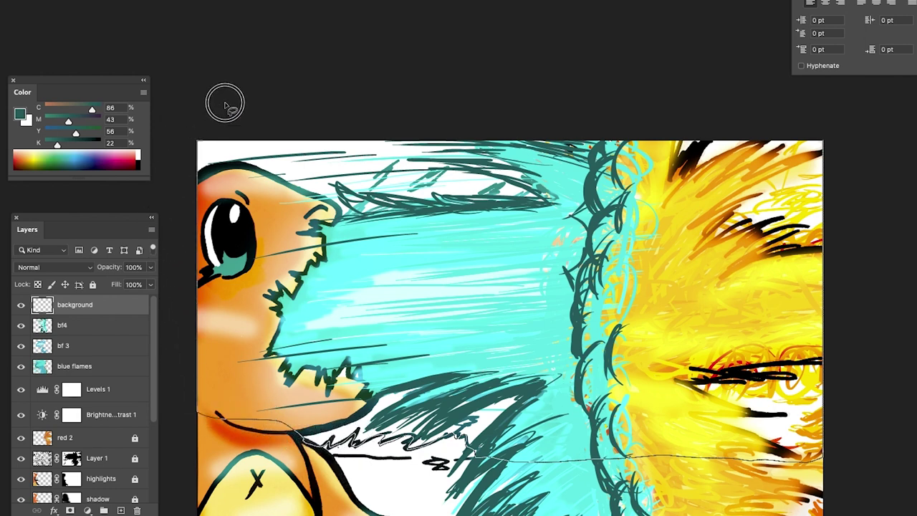
pyautogui.moveTo(774, 107)
pyautogui.mouseDown()
pyautogui.moveTo(884, 126)
pyautogui.moveTo(863, 180)
pyautogui.mouseUp()
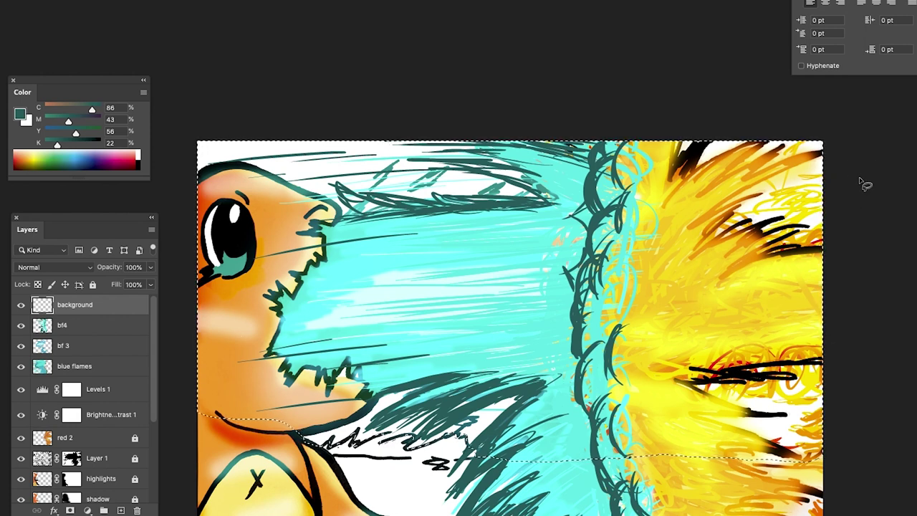
pyautogui.moveTo(114, 157); pyautogui.dragTo(26, 156)
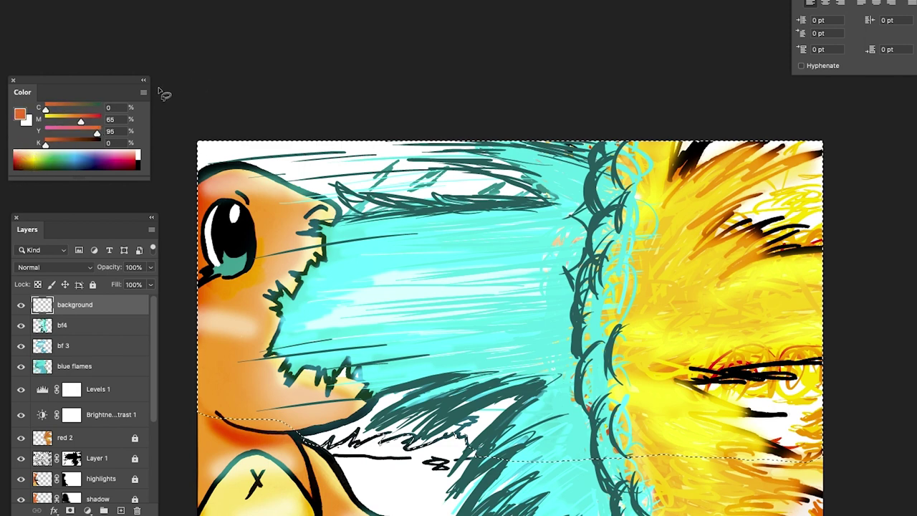
pyautogui.moveTo(44, 143); pyautogui.dragTo(15, 164)
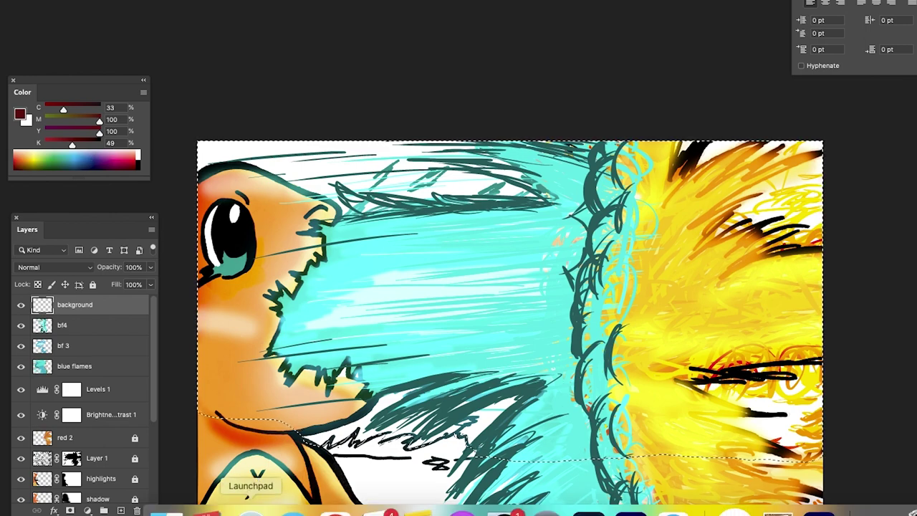
# - Switch to the web browser and look through the image results for azula's blue fire as reference
pyautogui.click(335, 508)
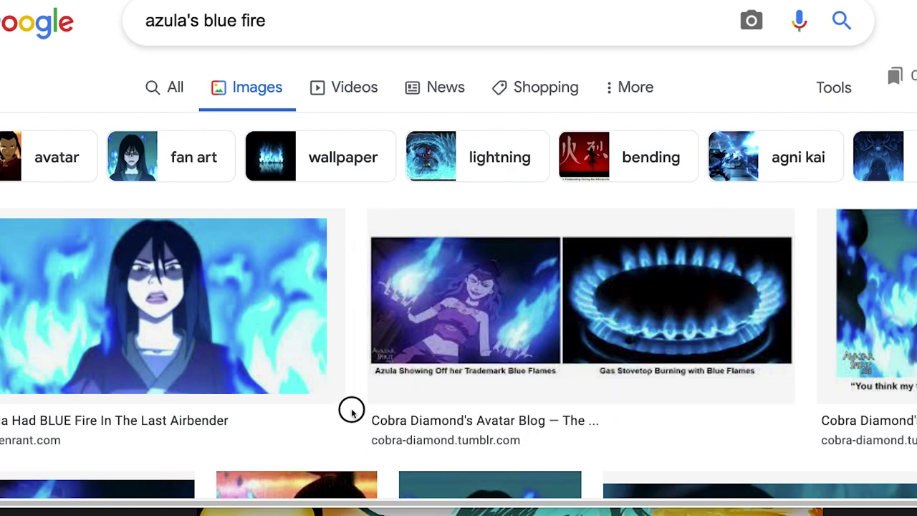
pyautogui.scroll(-6, 388, 399)
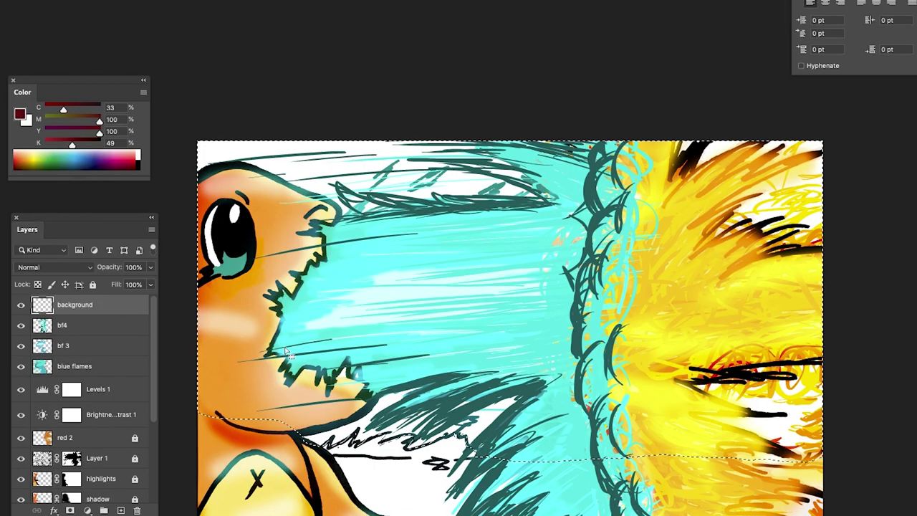
# - Set the foreground color to C0 M66 Y95 K21, fill the selected area above the horizon on the background layer, and deselect
pyautogui.click(23, 159)
pyautogui.moveTo(22, 159); pyautogui.dragTo(25, 160)
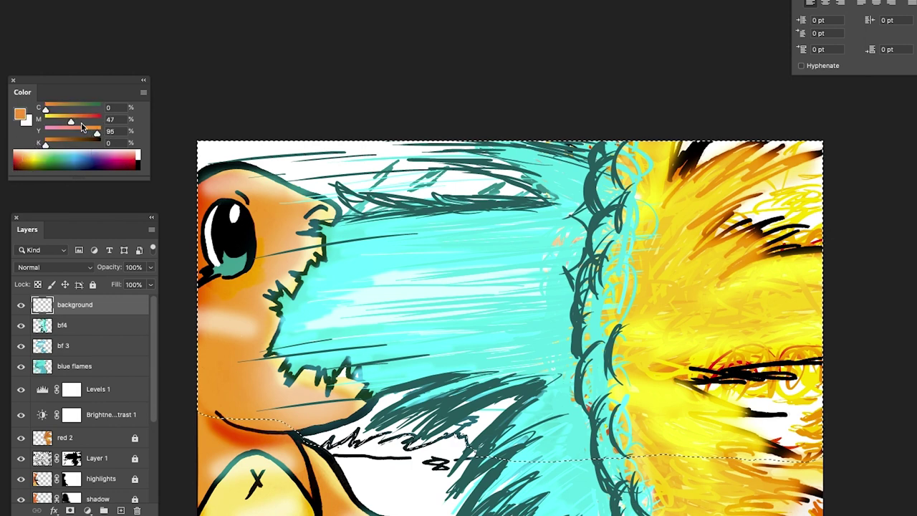
pyautogui.moveTo(70, 124); pyautogui.dragTo(86, 122)
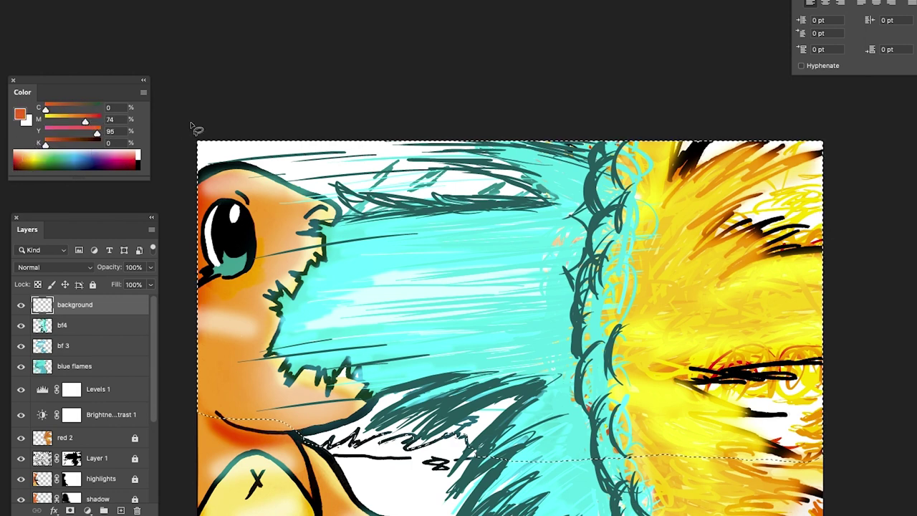
pyautogui.moveTo(45, 144); pyautogui.dragTo(80, 122)
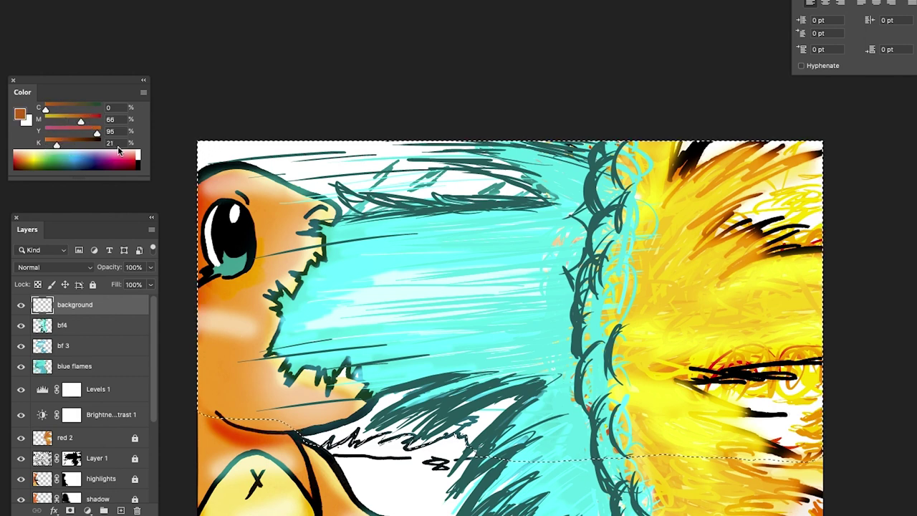
pyautogui.hotkey('alt', 'BackSpace')
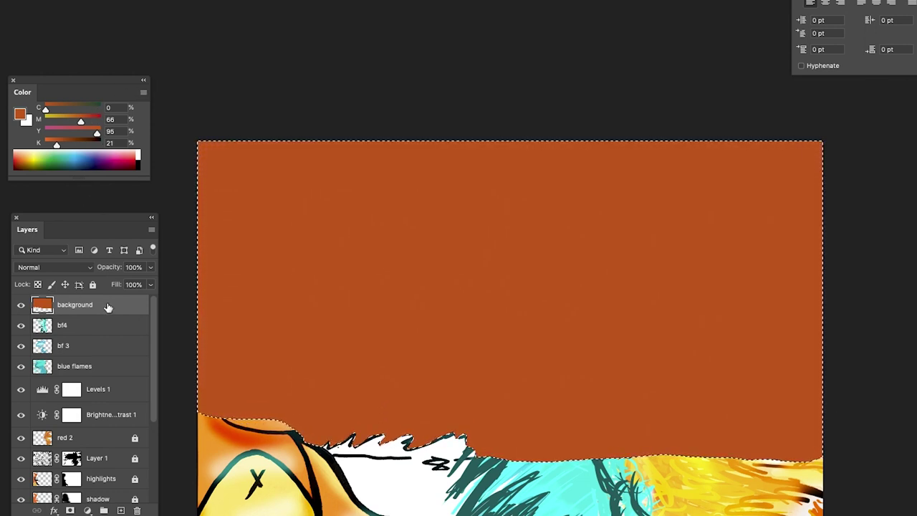
pyautogui.hotkey('ctrl', 'd')
# - Move the background layer down the stack so it sits directly above Layer 2, beneath color 1
pyautogui.hotkey('ctrl', '[')
pyautogui.hotkey('ctrl', '[')
pyautogui.hotkey('ctrl', '[')
pyautogui.hotkey('ctrl', '[')
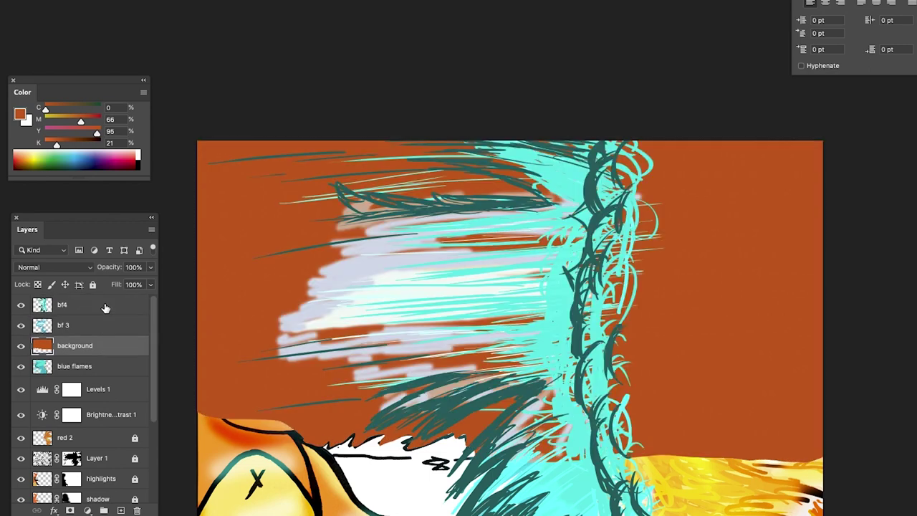
pyautogui.hotkey('ctrl', '[')
pyautogui.hotkey('ctrl', '[')
pyautogui.hotkey('ctrl', '[')
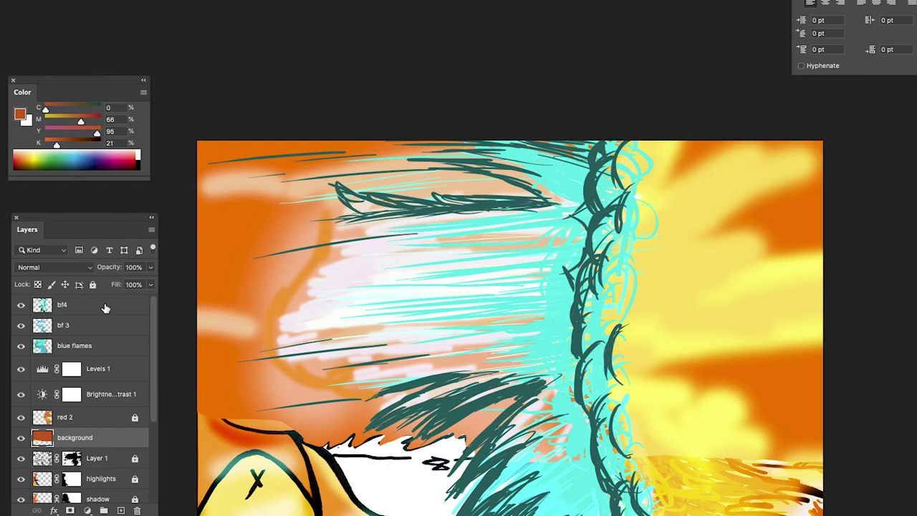
pyautogui.hotkey('ctrl', '[')
pyautogui.hotkey('ctrl', '[')
pyautogui.hotkey('ctrl', '[')
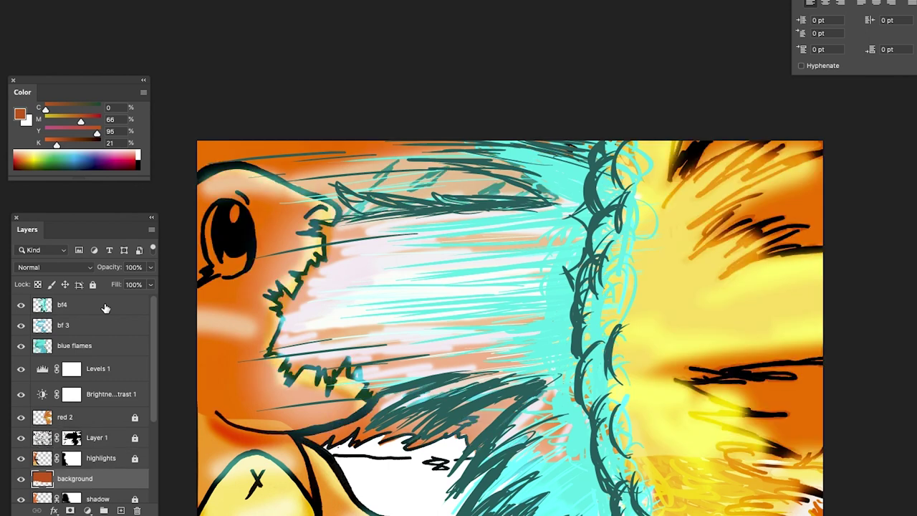
pyautogui.press('super+bracketleft')
pyautogui.press('super+bracketleft')
pyautogui.press('super+bracketleft')
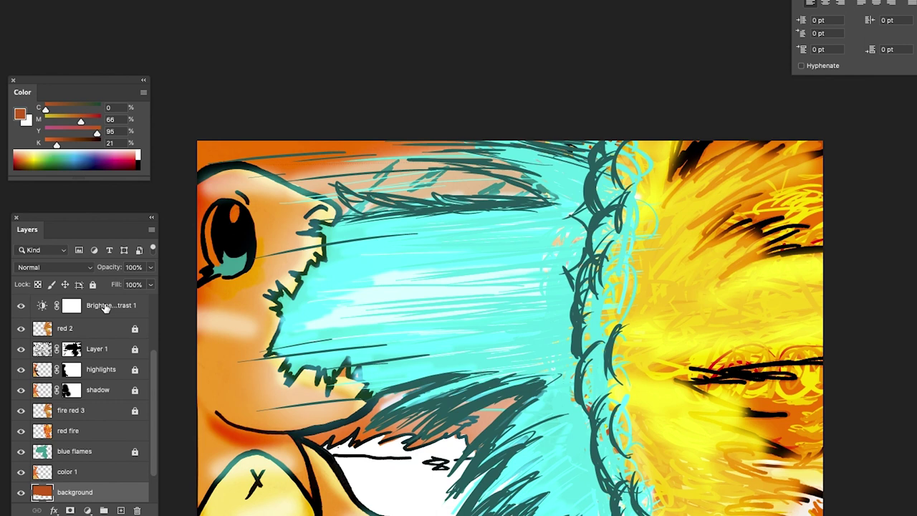
pyautogui.press('super+bracketleft')
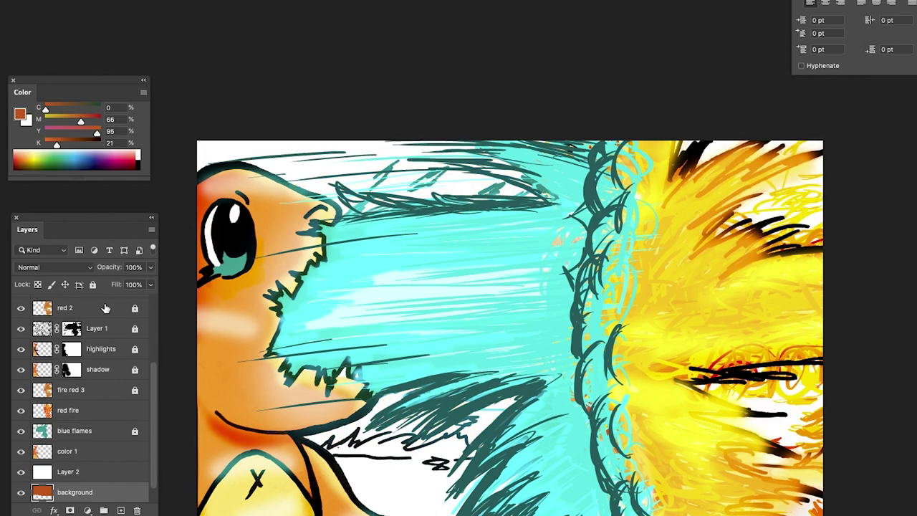
pyautogui.hotkey('ctrl', ']')
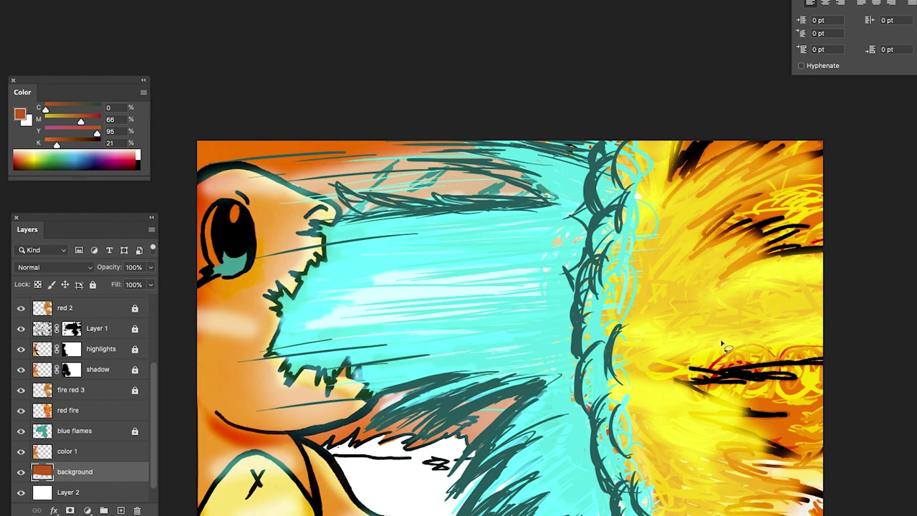
# - Paint the creature's eye rim and eye highlight white on the background layer
pyautogui.click(730, 306)
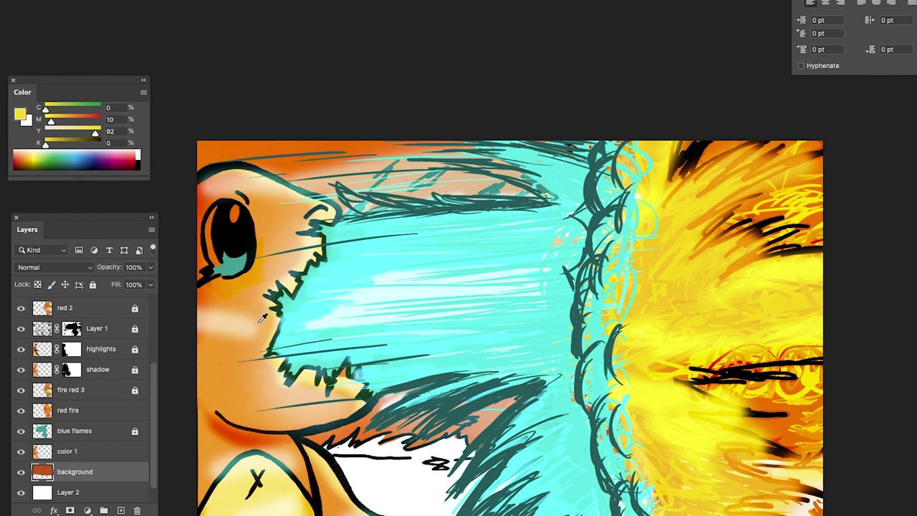
pyautogui.press('x')
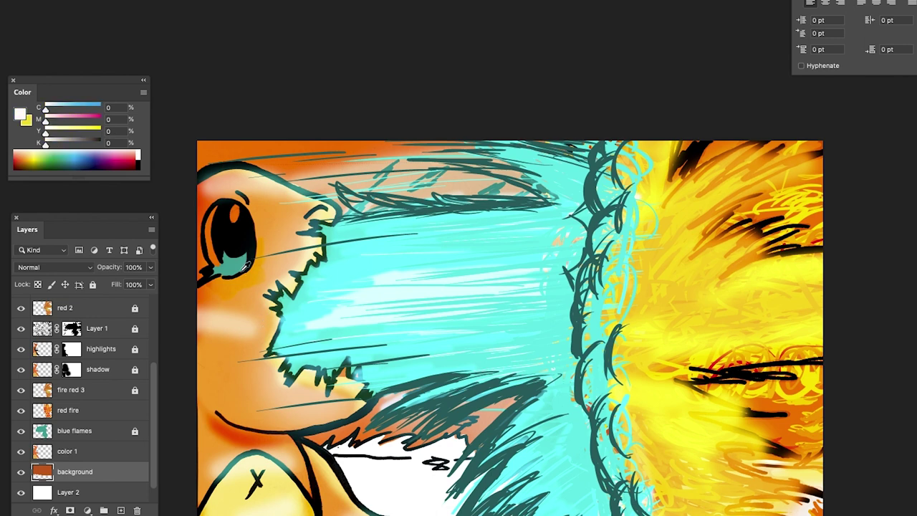
pyautogui.moveTo(215, 266)
pyautogui.mouseDown()
pyautogui.moveTo(206, 252)
pyautogui.moveTo(208, 216)
pyautogui.moveTo(206, 233)
pyautogui.moveTo(206, 223)
pyautogui.moveTo(234, 220)
pyautogui.mouseUp()
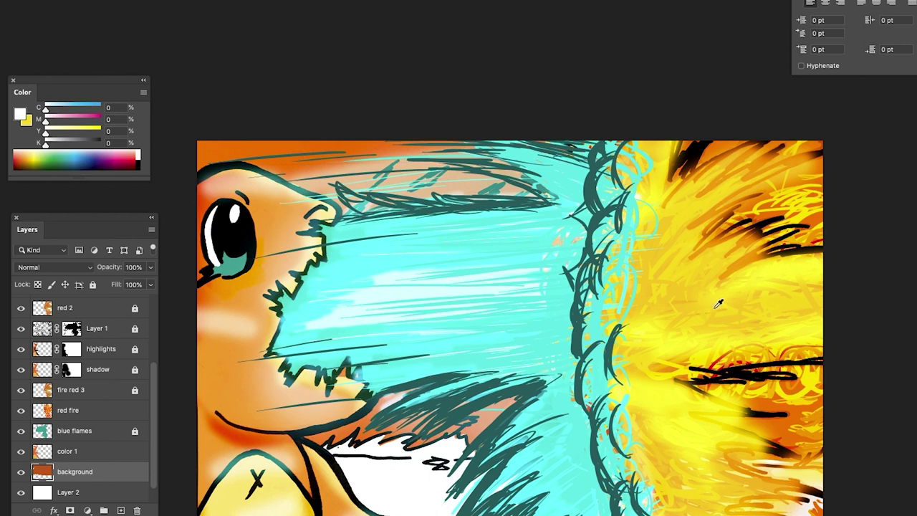
# - Paint soft yellow C0 M14 Y95 K0 behind the teal strokes above the mouth and along the horizon below the chin
pyautogui.keyDown('alt'); pyautogui.click(734, 240); pyautogui.keyUp('alt')
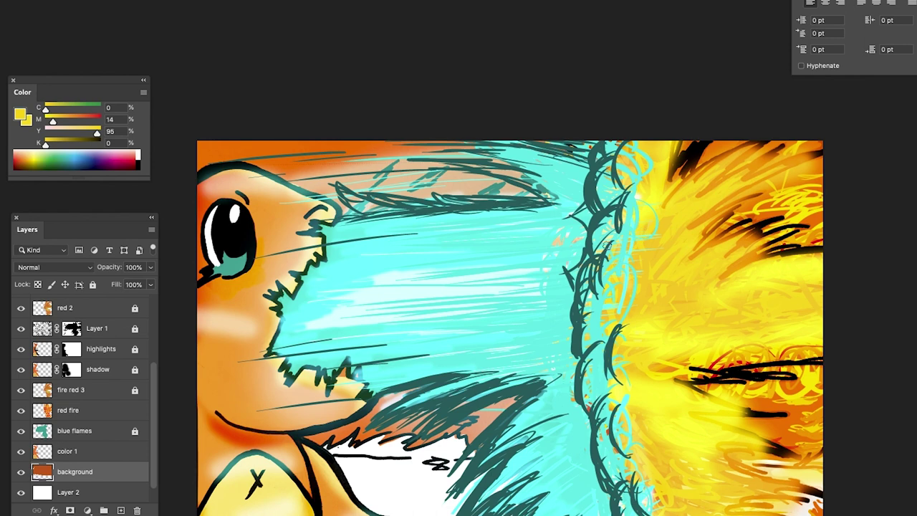
pyautogui.click(50, 70)
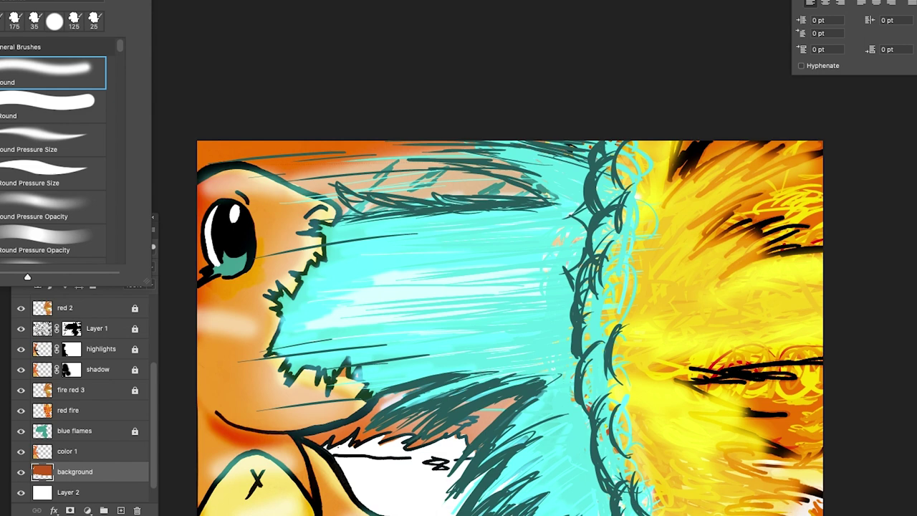
pyautogui.press('Return')
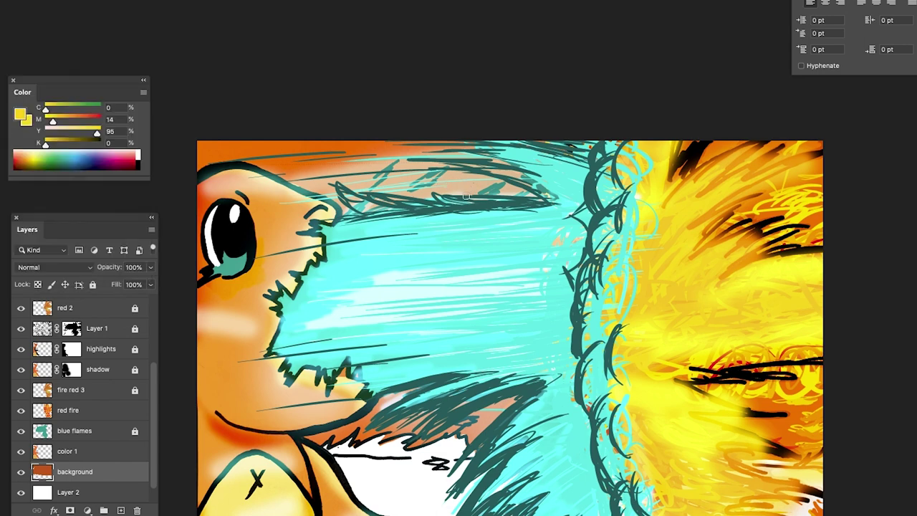
pyautogui.press(']')
pyautogui.press(']')
pyautogui.moveTo(473, 184)
pyautogui.mouseDown()
pyautogui.moveTo(450, 197)
pyautogui.moveTo(400, 179)
pyautogui.moveTo(352, 178)
pyautogui.mouseUp()
pyautogui.moveTo(487, 416); pyautogui.dragTo(394, 426)
pyautogui.moveTo(450, 458)
pyautogui.mouseDown()
pyautogui.moveTo(402, 438)
pyautogui.moveTo(330, 448)
pyautogui.mouseUp()
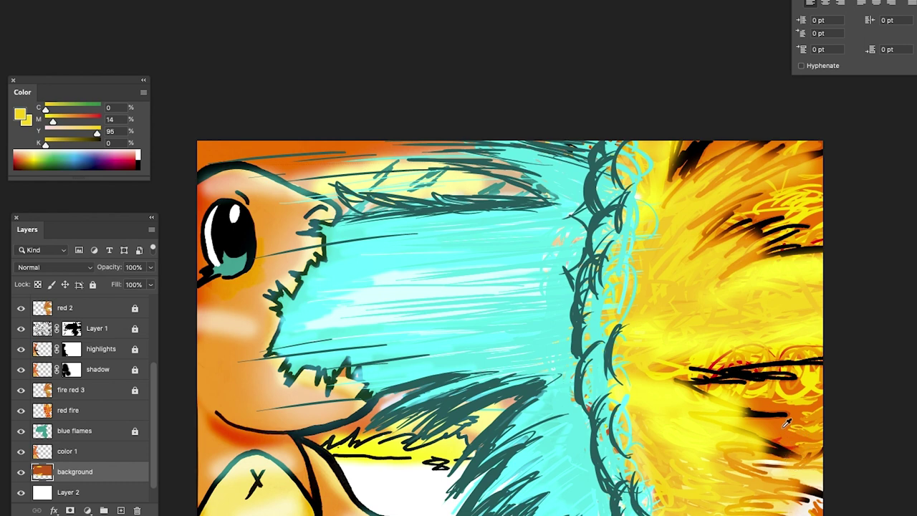
# - Dab orange C0 M63 Y100 K0 patches with a smaller brush over the yellow along the horizon below the chin
pyautogui.keyDown('alt'); pyautogui.click(790, 430); pyautogui.keyUp('alt')
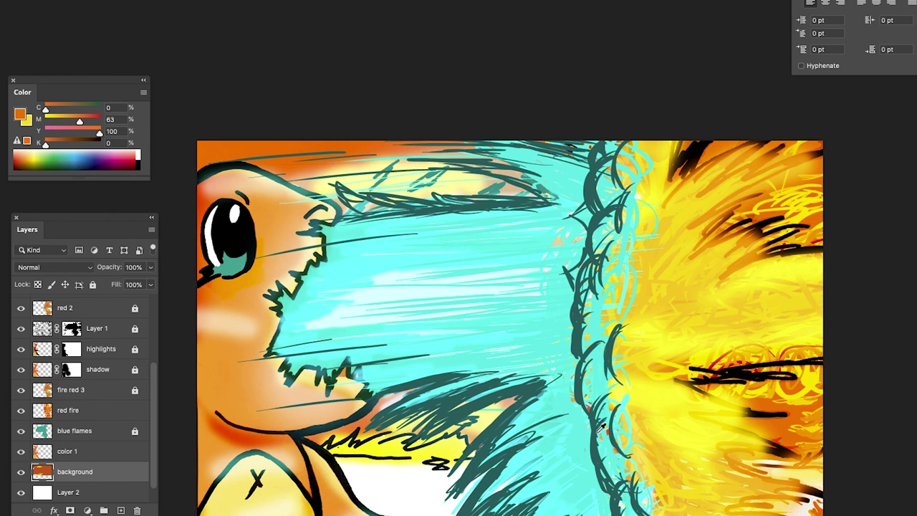
pyautogui.press('[')
pyautogui.press('[')
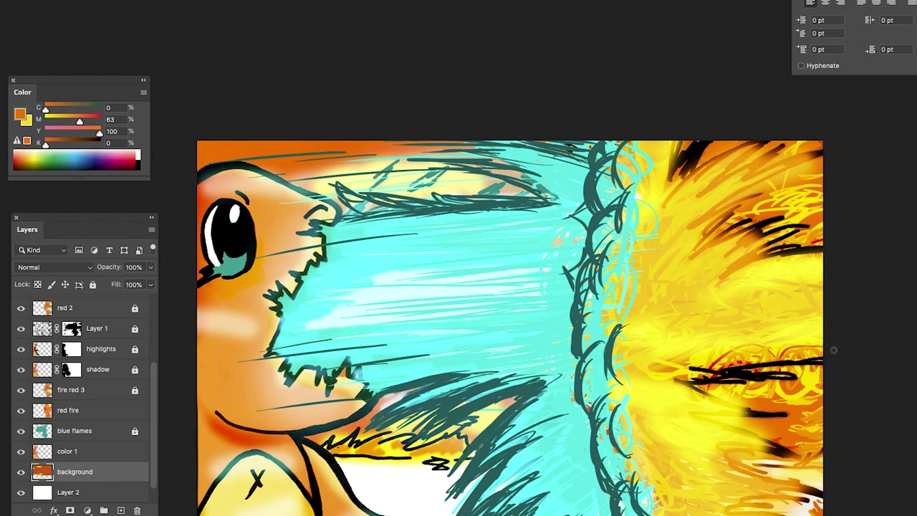
# - Set the foreground color to dark brown #493b2e
pyautogui.moveTo(597, 368)
pyautogui.mouseDown()
pyautogui.moveTo(680, 282)
pyautogui.moveTo(692, 250)
pyautogui.mouseUp()
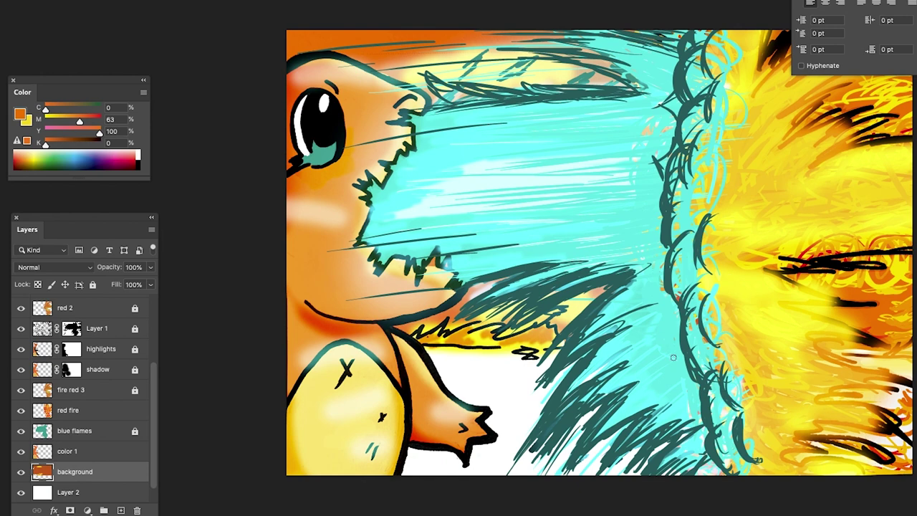
pyautogui.moveTo(46, 146); pyautogui.dragTo(89, 144)
pyautogui.click(20, 115)
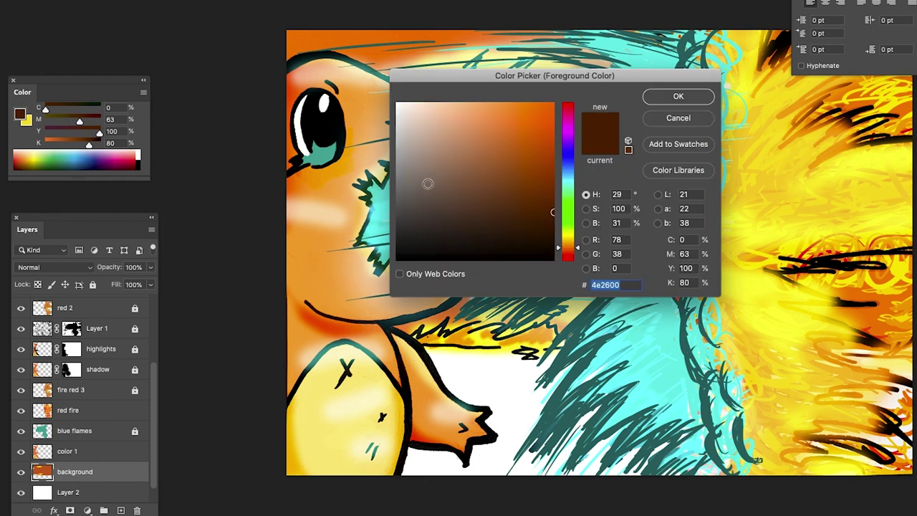
pyautogui.click(413, 188)
pyautogui.moveTo(413, 188)
pyautogui.mouseDown()
pyautogui.moveTo(401, 192)
pyautogui.moveTo(429, 211)
pyautogui.mouseUp()
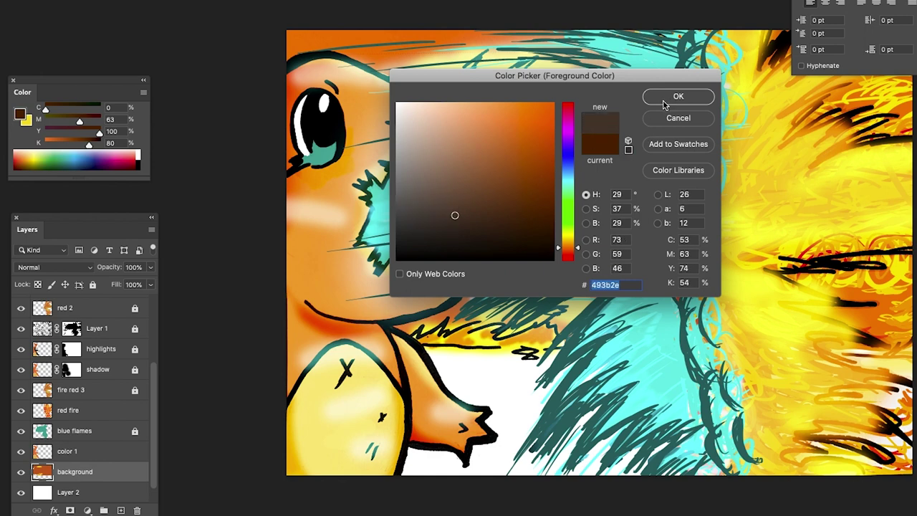
pyautogui.click(665, 96)
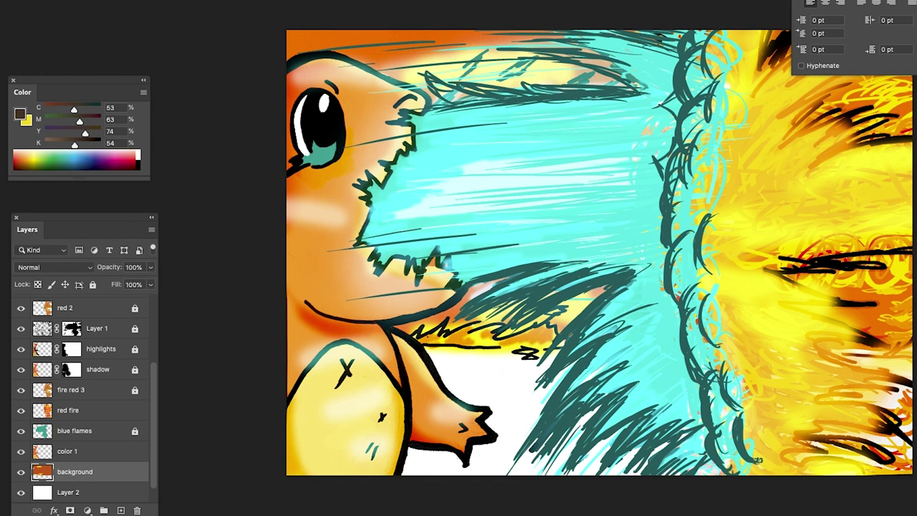
# - Lasso the ground area below the horizon line across the canvas, fill it with the dark brown, and deselect
pyautogui.moveTo(914, 366)
pyautogui.mouseDown()
pyautogui.moveTo(901, 348)
pyautogui.moveTo(613, 359)
pyautogui.moveTo(399, 349)
pyautogui.moveTo(328, 352)
pyautogui.moveTo(287, 377)
pyautogui.mouseUp()
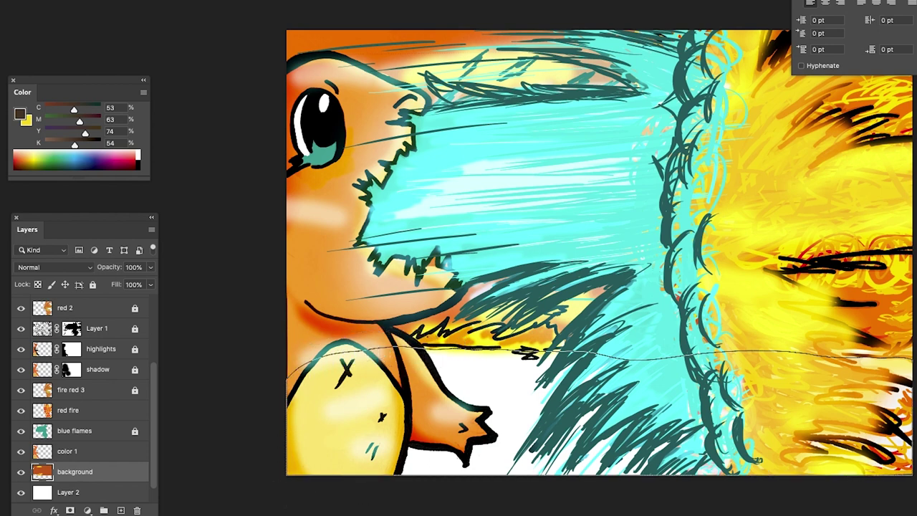
pyautogui.moveTo(912, 474); pyautogui.dragTo(912, 357)
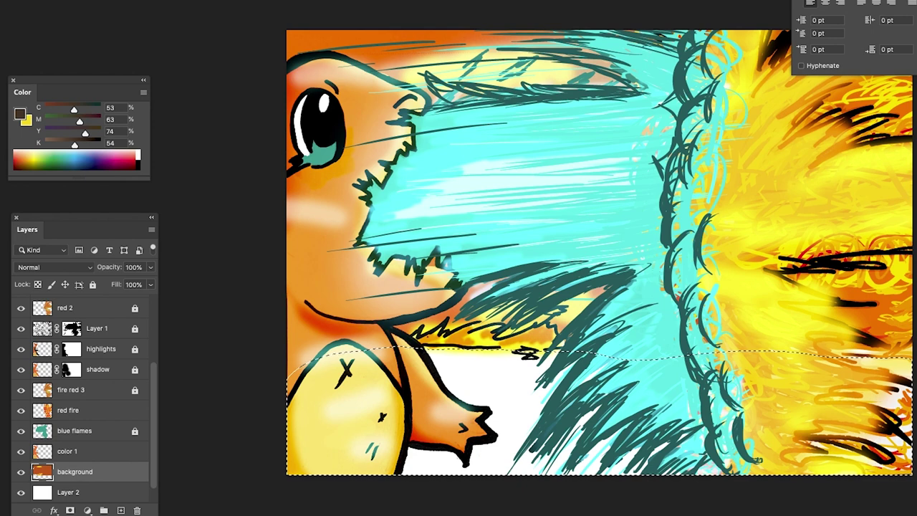
pyautogui.hotkey('alt', 'BackSpace')
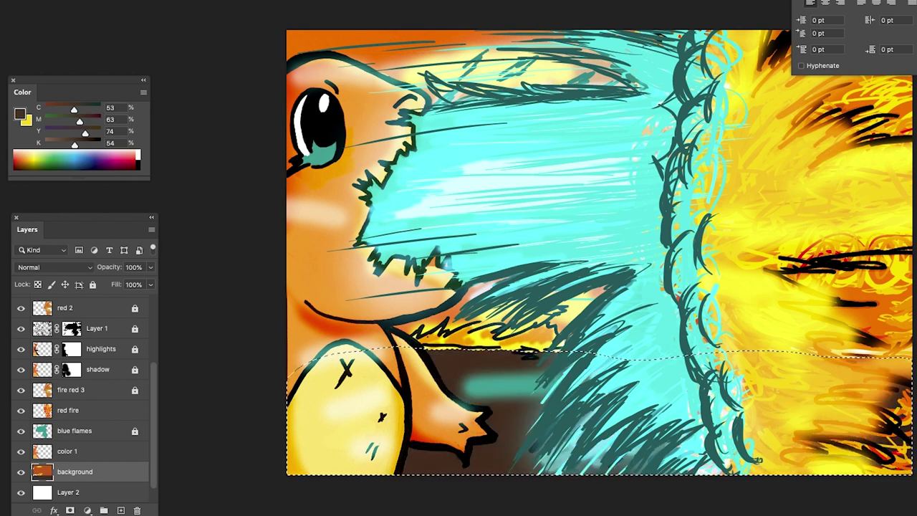
pyautogui.hotkey('ctrl', 'd')
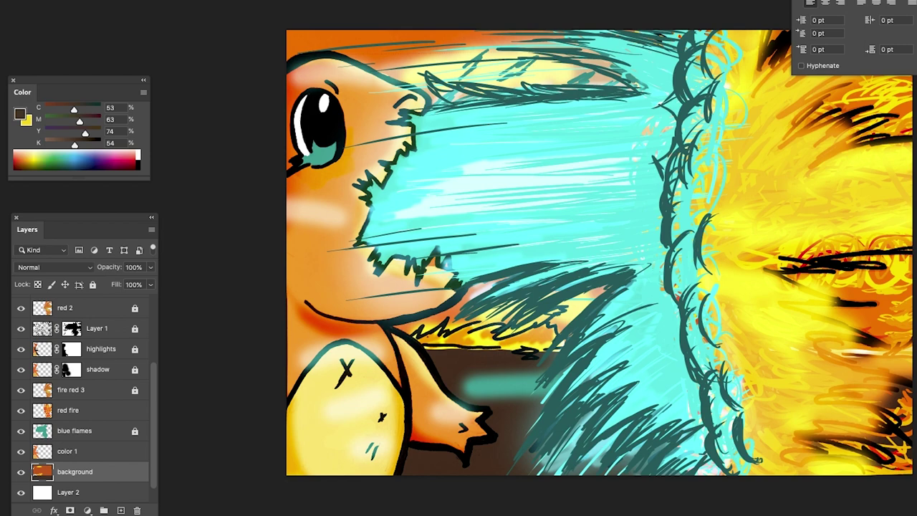
# - Brush dark brown along the ground's upper edge to close the gaps beneath the black horizon line
pyautogui.hotkey('ctrl', '+')
pyautogui.hotkey('ctrl', '+')
pyautogui.hotkey('ctrl', '+')
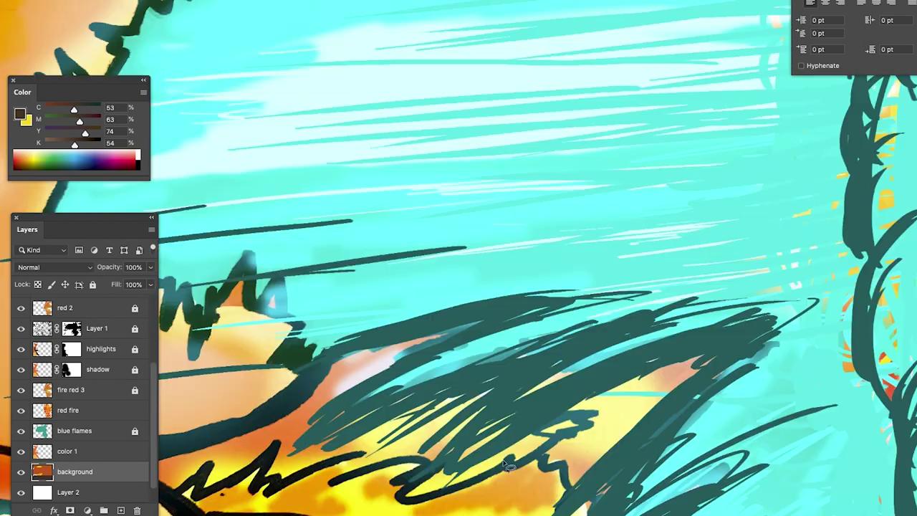
pyautogui.moveTo(504, 462); pyautogui.dragTo(771, 327)
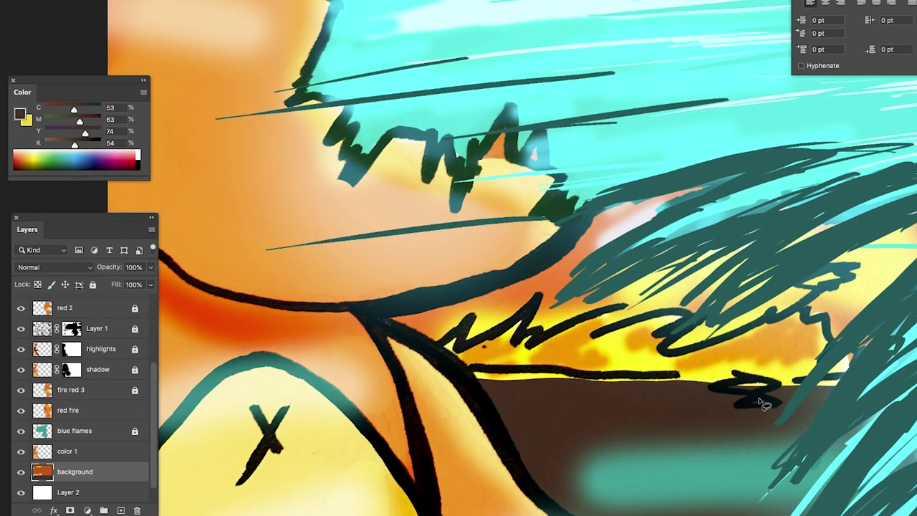
pyautogui.press('b')
pyautogui.moveTo(653, 384)
pyautogui.mouseDown()
pyautogui.moveTo(478, 377)
pyautogui.moveTo(590, 400)
pyautogui.mouseUp()
pyautogui.moveTo(678, 384)
pyautogui.mouseDown()
pyautogui.moveTo(696, 391)
pyautogui.moveTo(766, 382)
pyautogui.moveTo(782, 396)
pyautogui.moveTo(829, 379)
pyautogui.moveTo(860, 383)
pyautogui.moveTo(895, 405)
pyautogui.mouseUp()
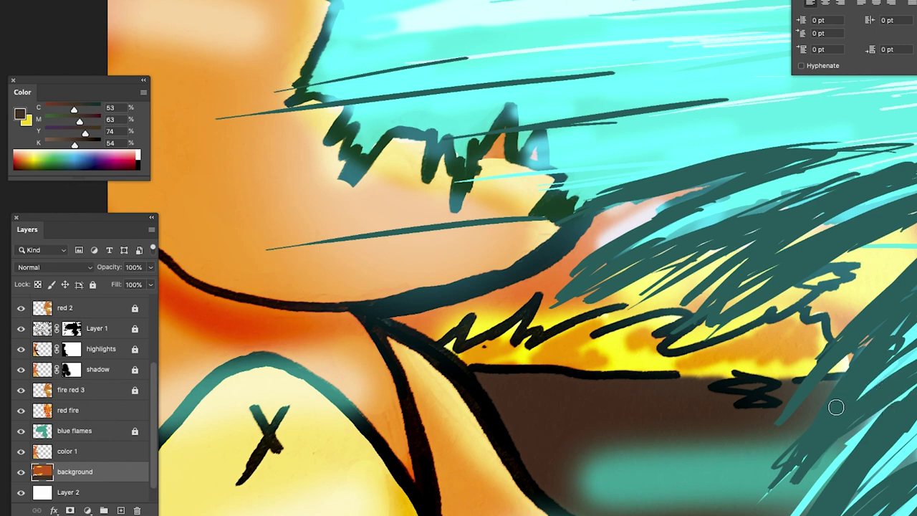
# - Lower the background layer's opacity to 78%
pyautogui.scroll(-6, 707, 410)
pyautogui.hscroll(8, 707, 409)
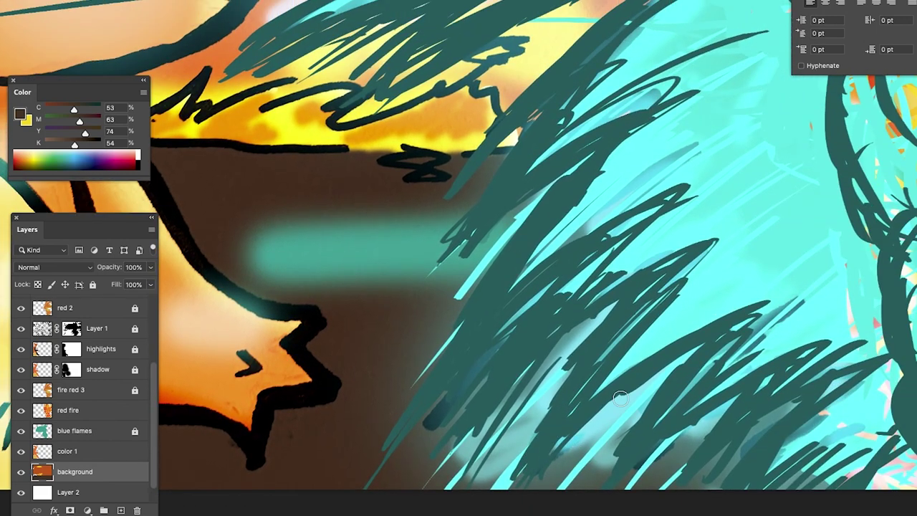
pyautogui.press('super+minus')
pyautogui.press('super+minus')
pyautogui.press('super+minus')
pyautogui.press('super+minus')
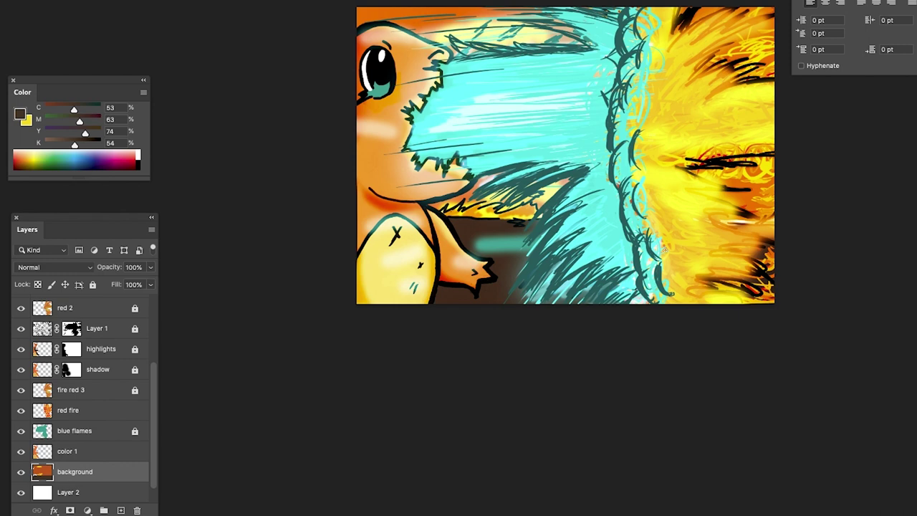
pyautogui.moveTo(113, 267); pyautogui.dragTo(98, 285)
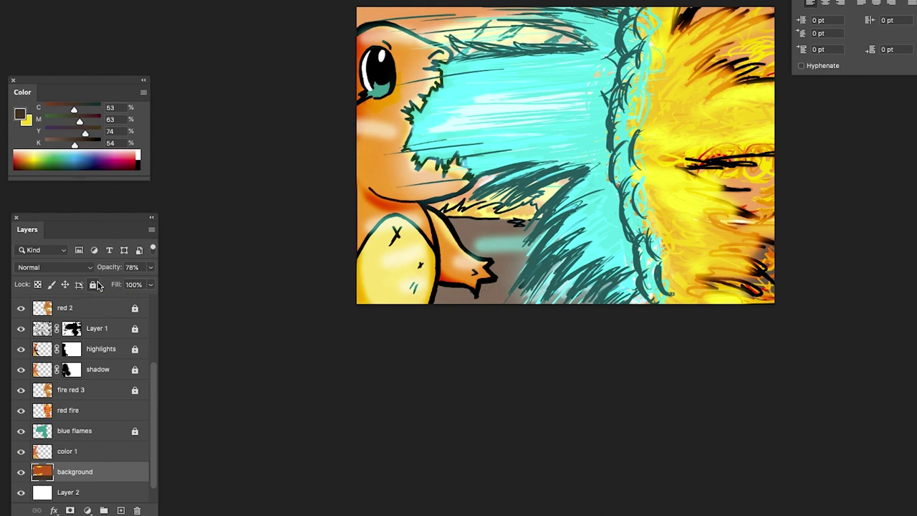
pyautogui.moveTo(293, 352); pyautogui.dragTo(131, 491)
pyautogui.moveTo(522, 314); pyautogui.dragTo(518, 330)
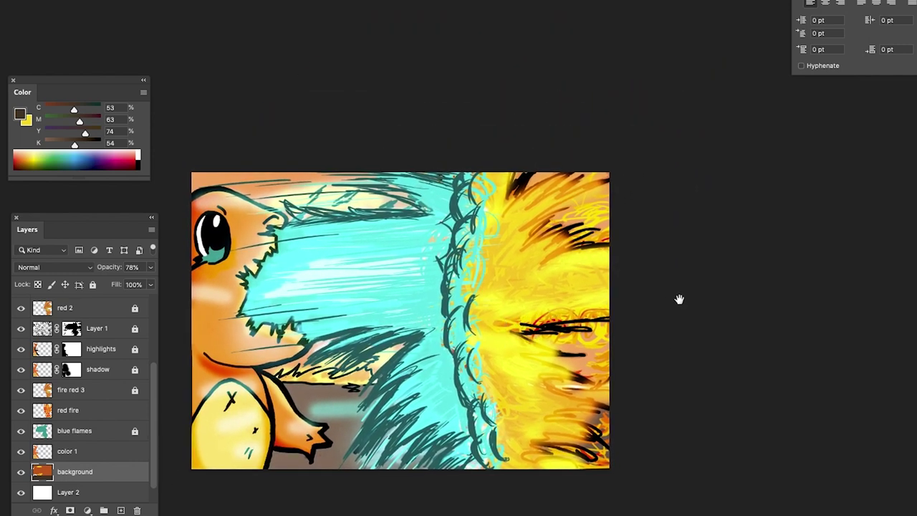